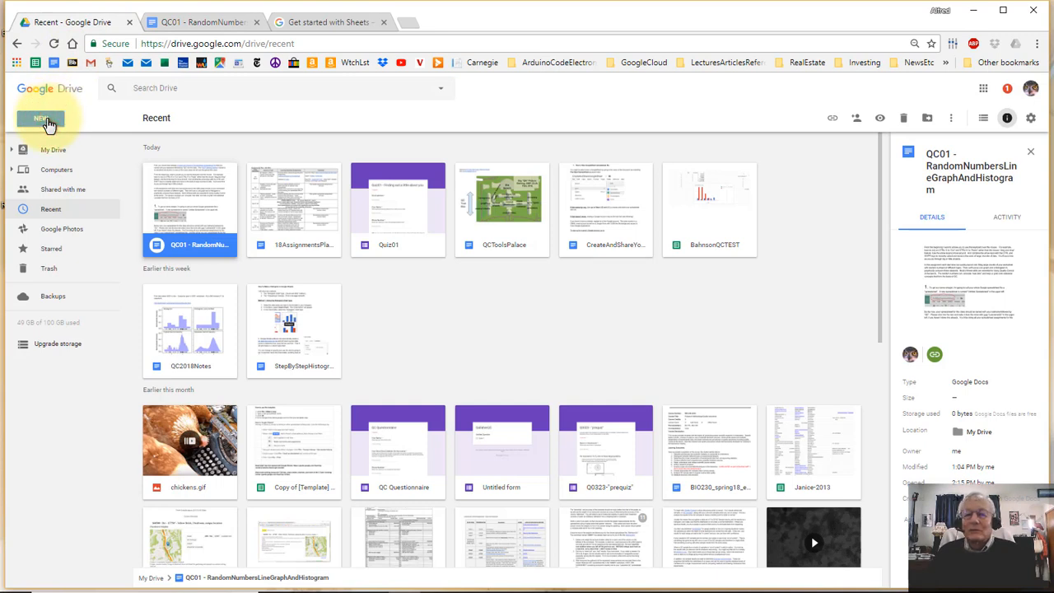
- Create a new blank Google Sheets spreadsheet from Drive and name it LastnameQC
left_click(50, 124)
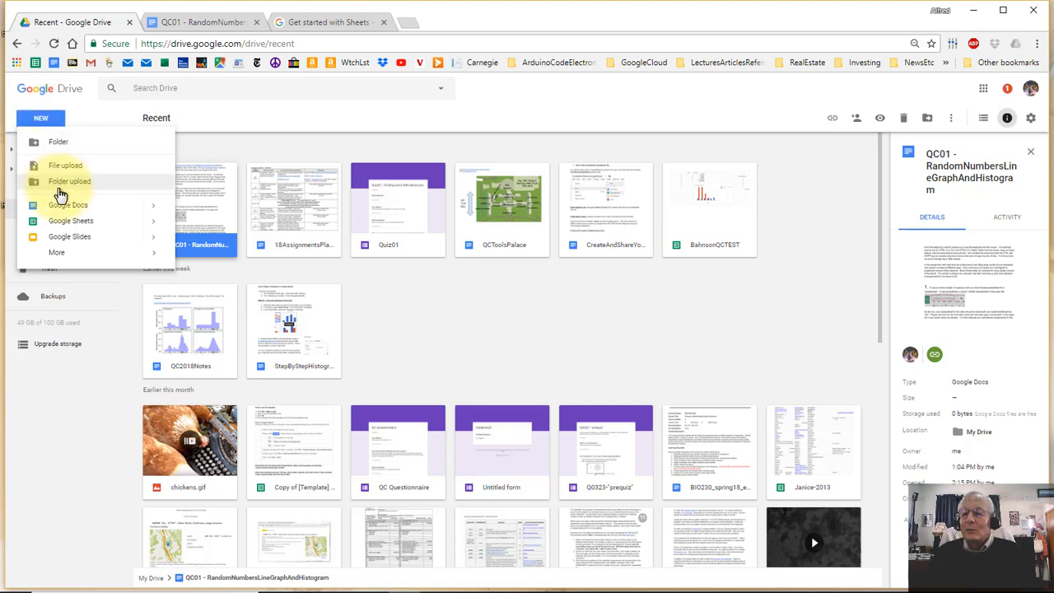
left_click(67, 221)
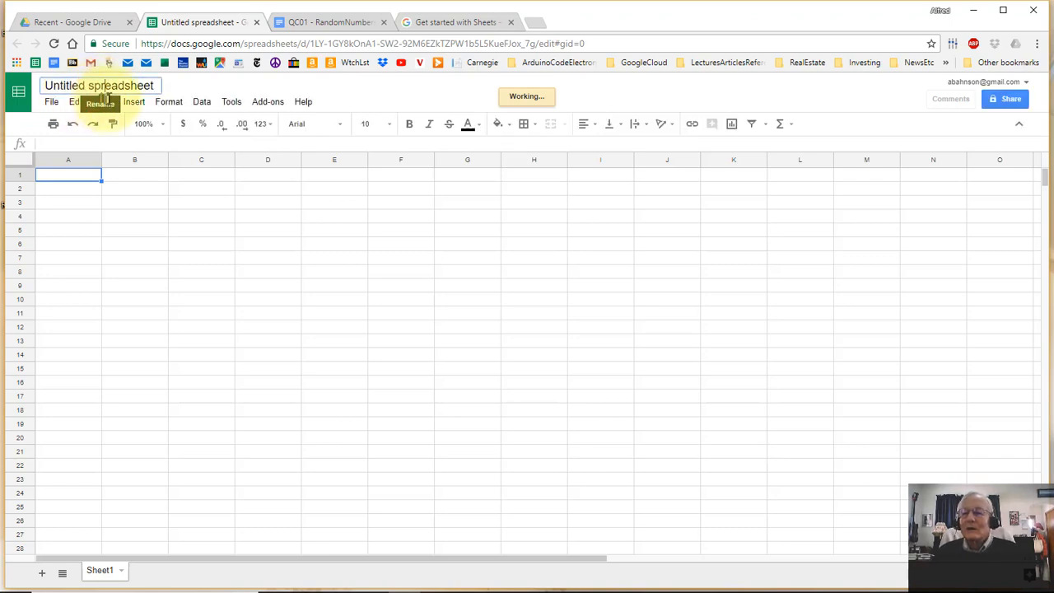
left_click(145, 87)
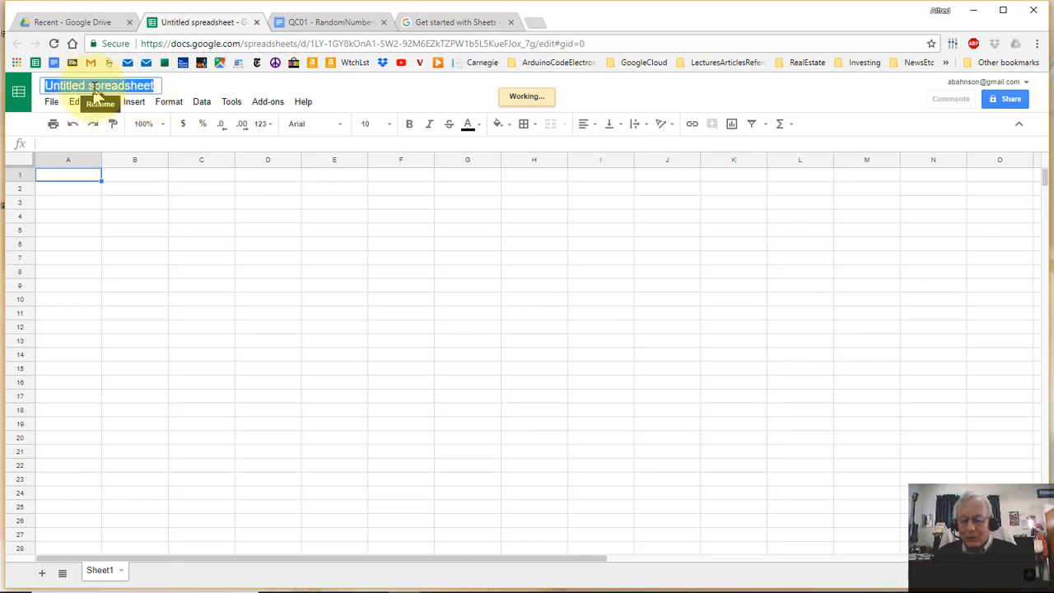
type("Las")
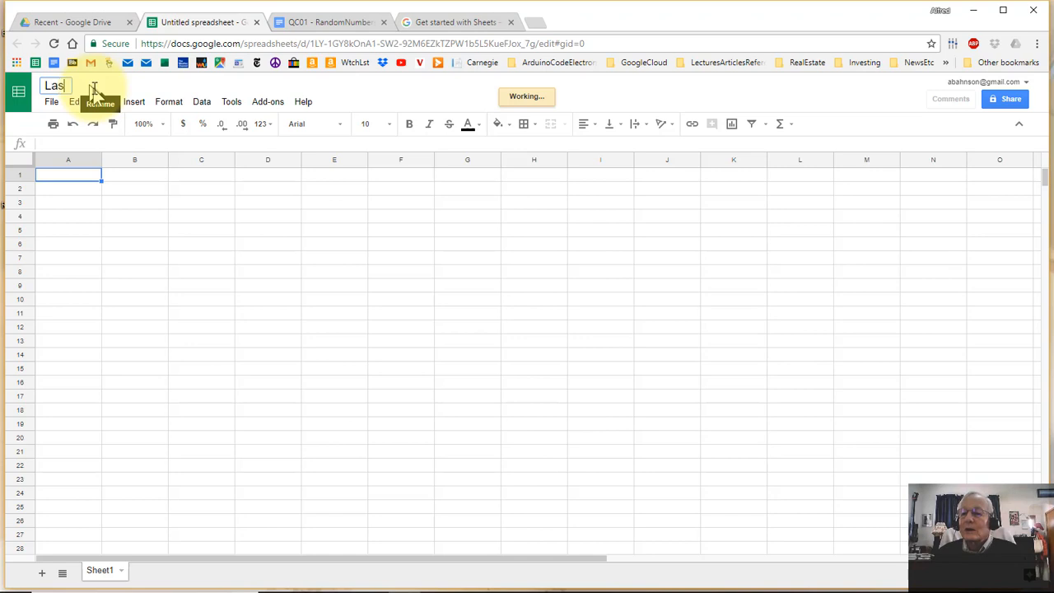
type("t")
key("BackSpace")
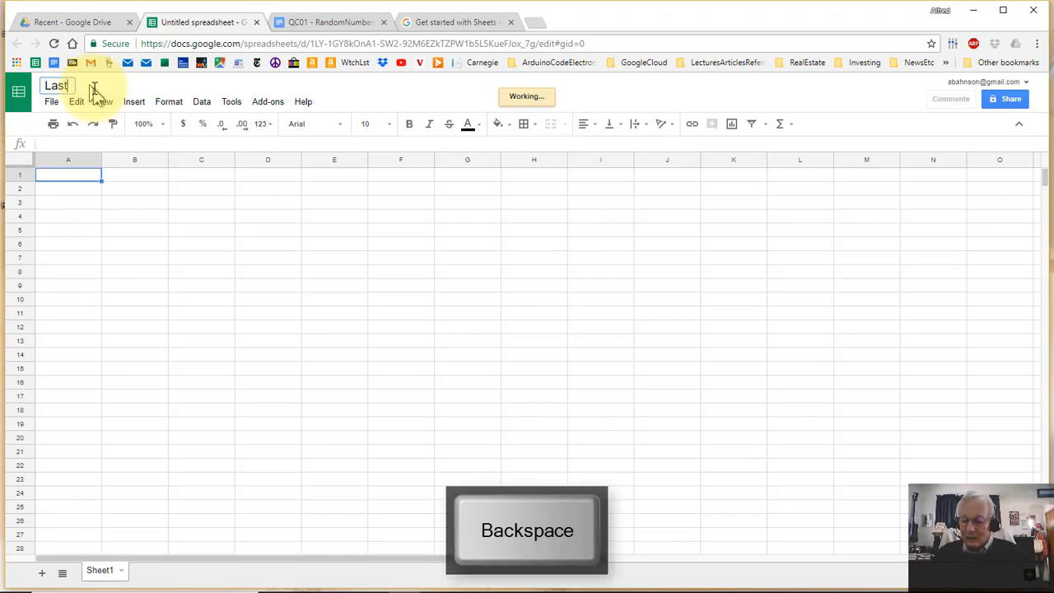
type("name")
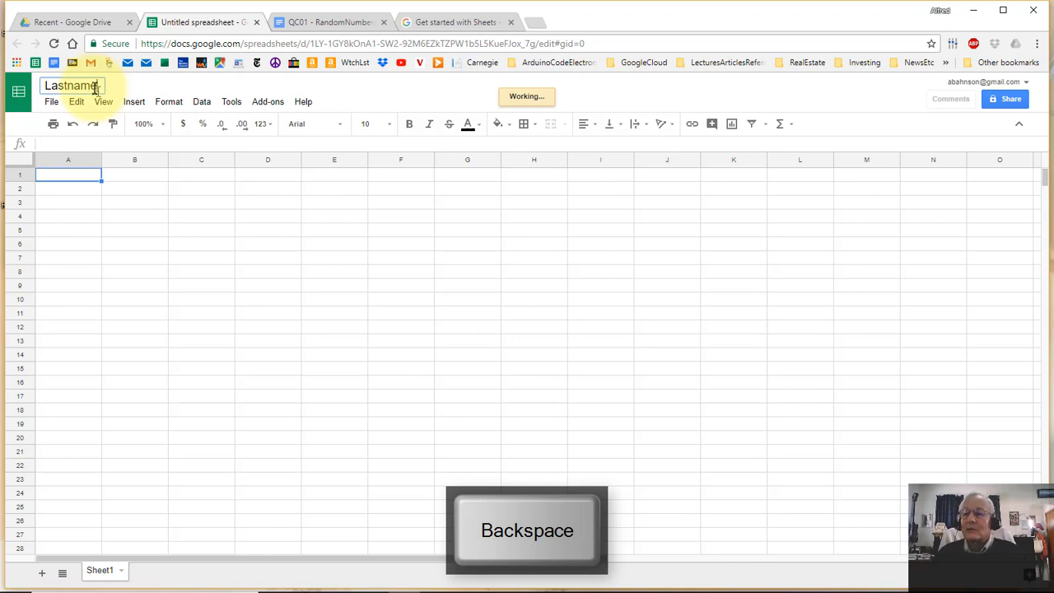
type("QC")
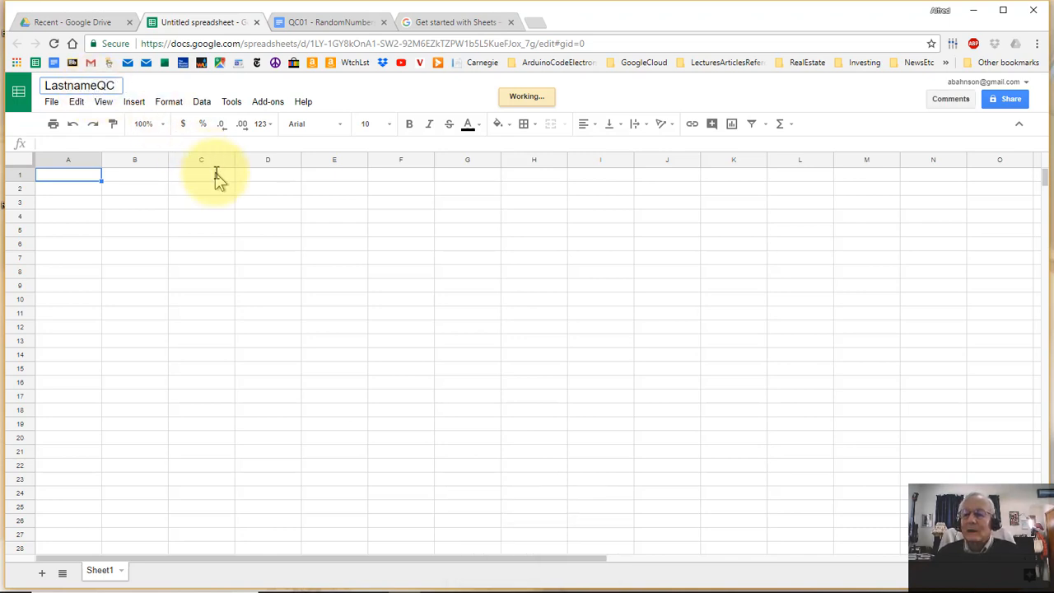
left_click(146, 211)
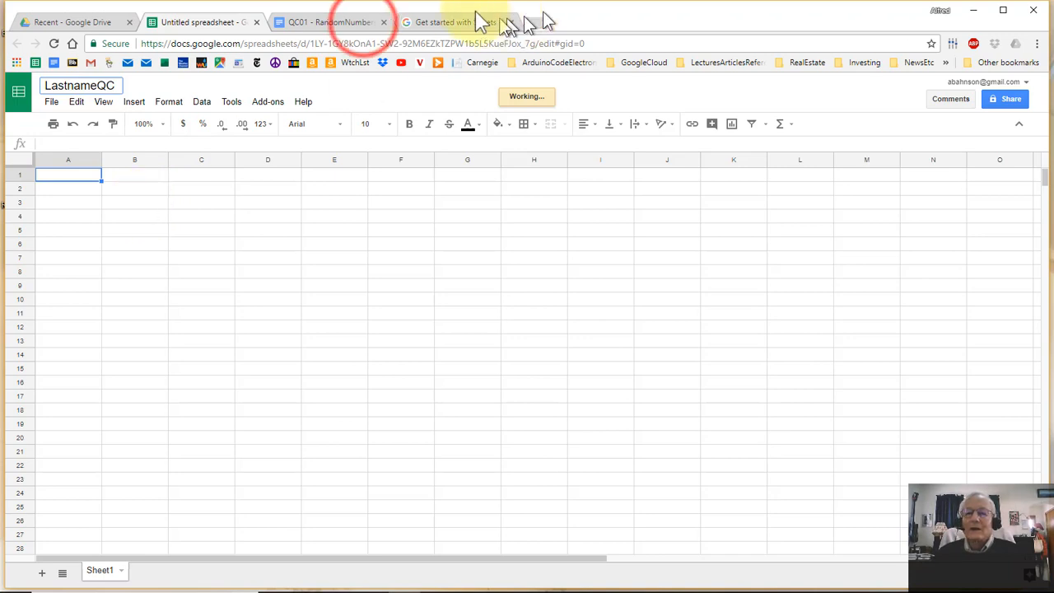
- Switch to the QC01 assignment document and read the instructions on naming the spreadsheet and adding a labelled worksheet
left_click(365, 25)
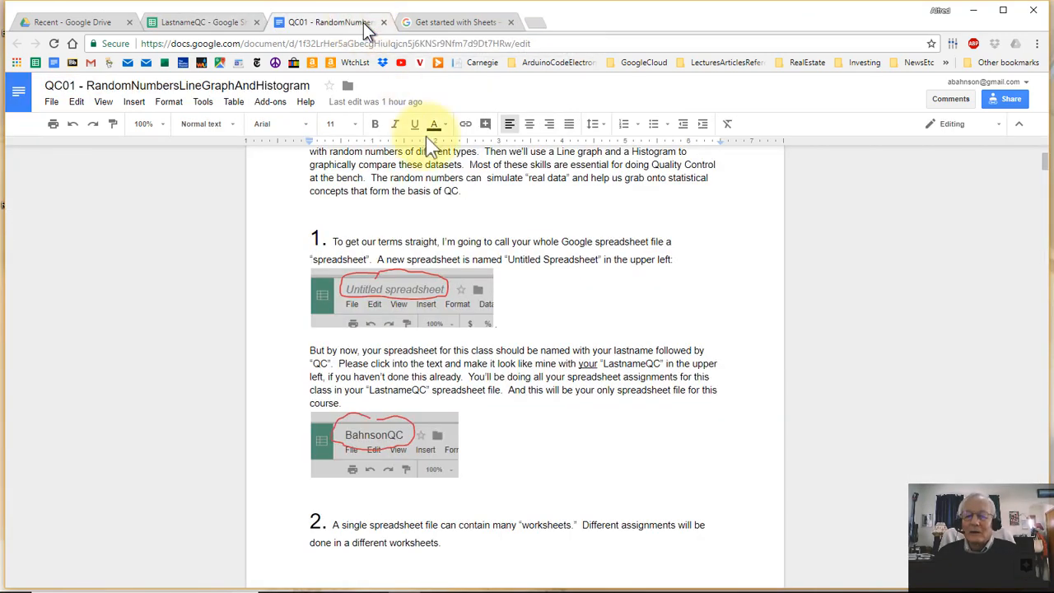
key("Down")
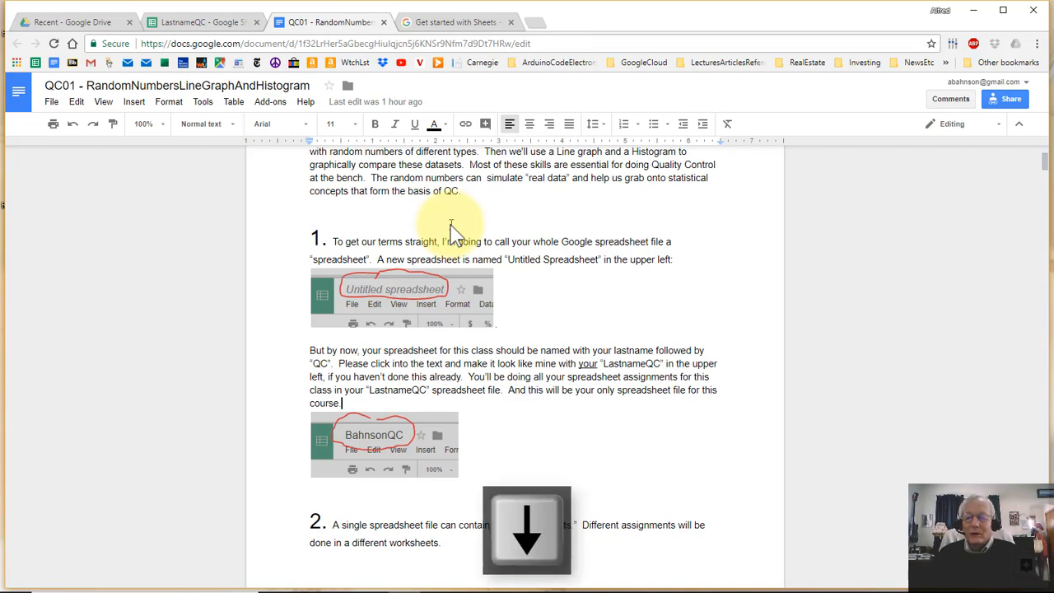
key("Down")
key("Down")
key("Down")
key("Down")
key("Down")
key("Down")
key("Down")
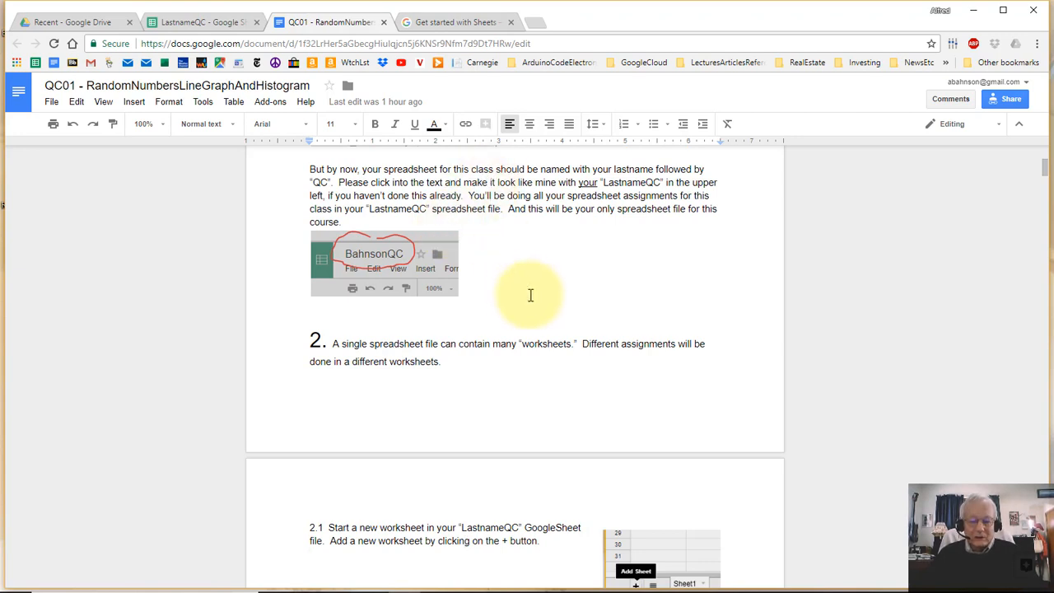
key("Down")
key("Down")
key("Down")
key("Down")
key("Down")
key("Down")
key("Down")
key("Down")
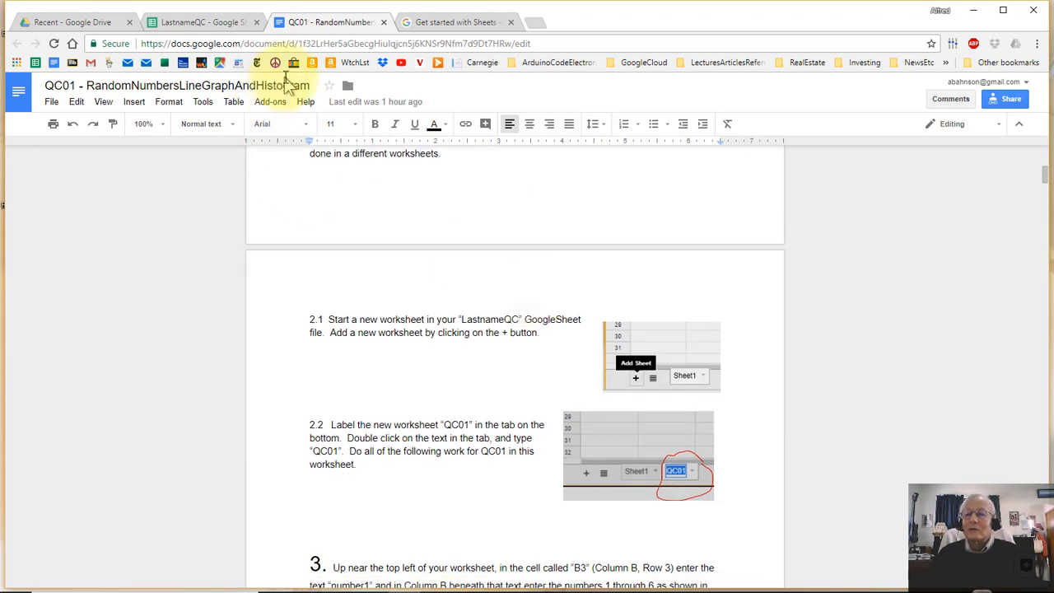
- Add a second worksheet to the LastnameQC spreadsheet, rename it QC01 and select its cell B3
left_click(188, 27)
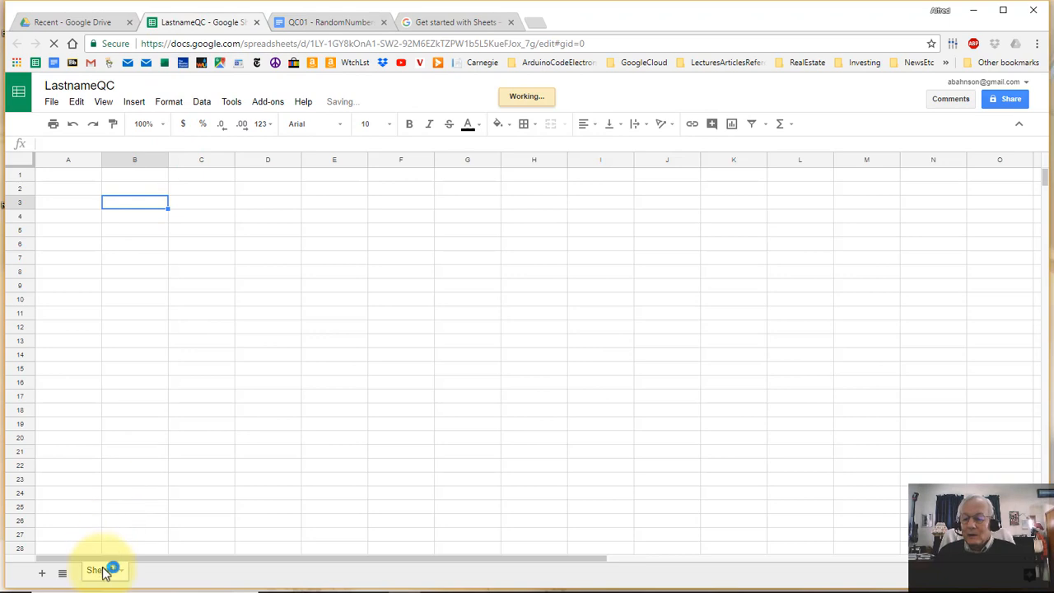
left_click(43, 574)
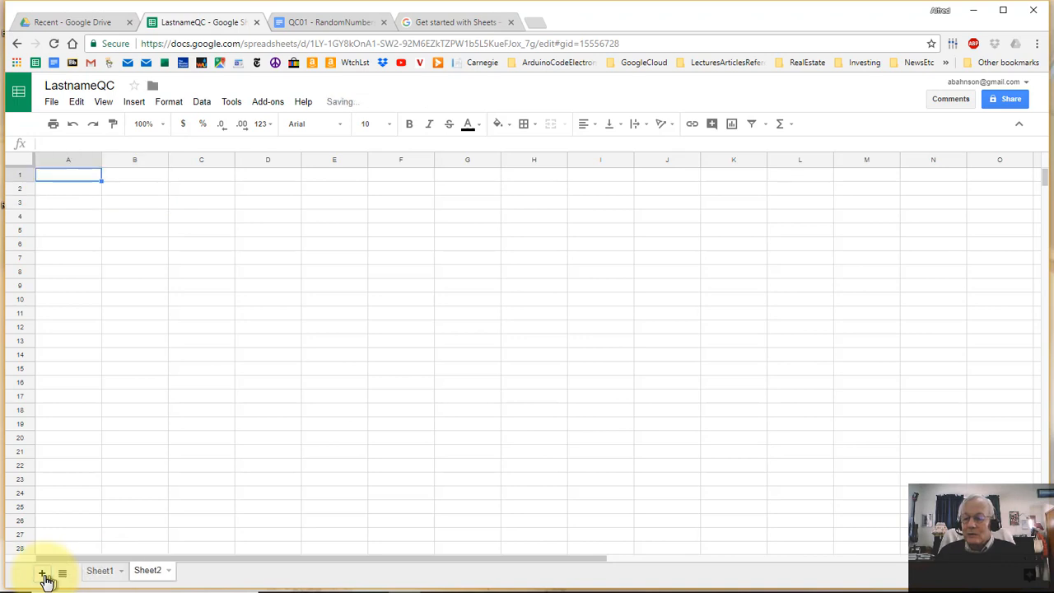
double_click(145, 573)
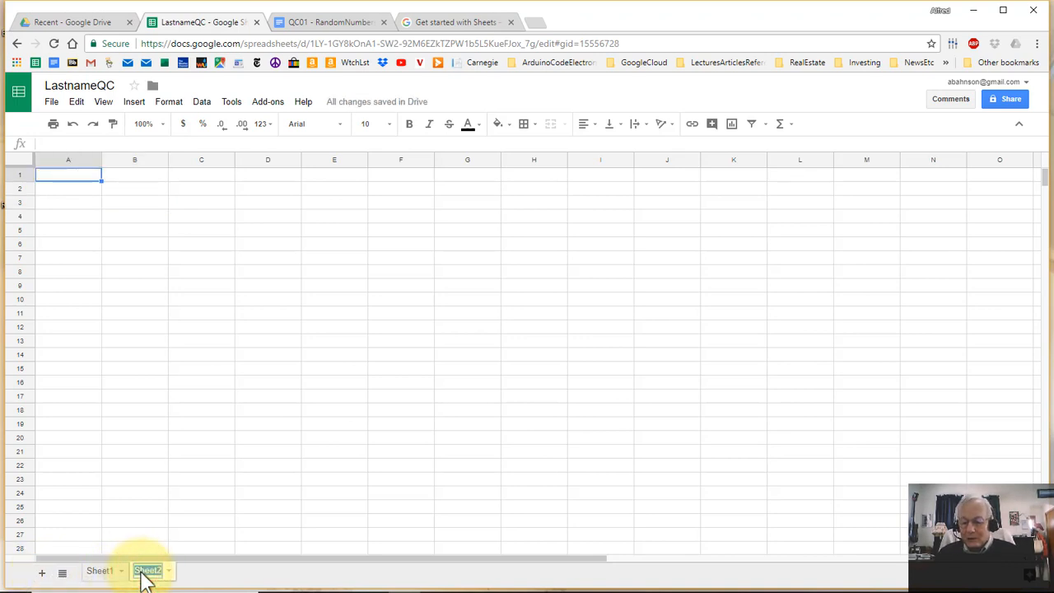
type("QC01")
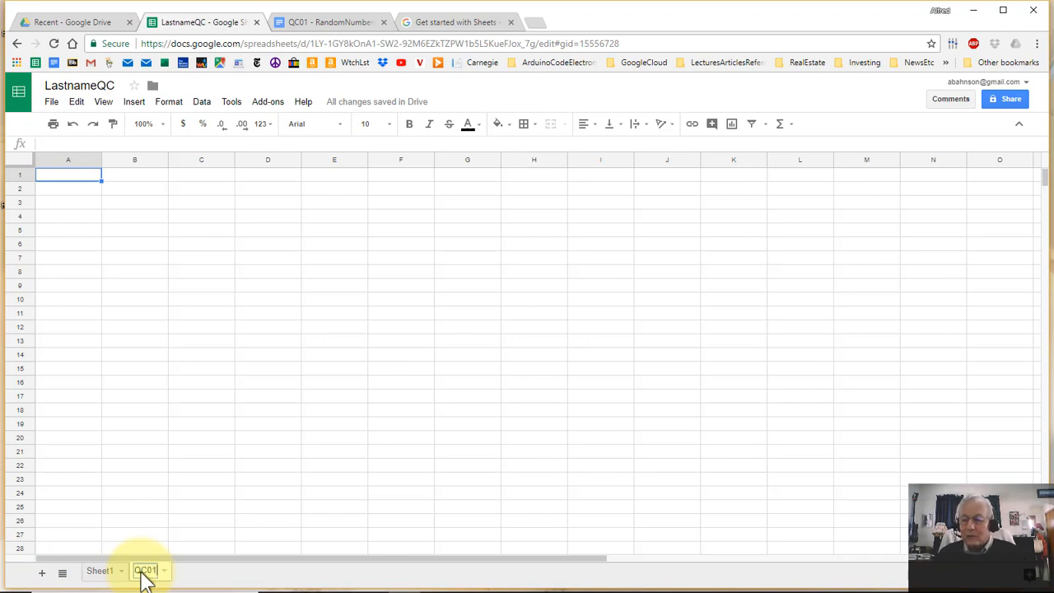
left_click(200, 506)
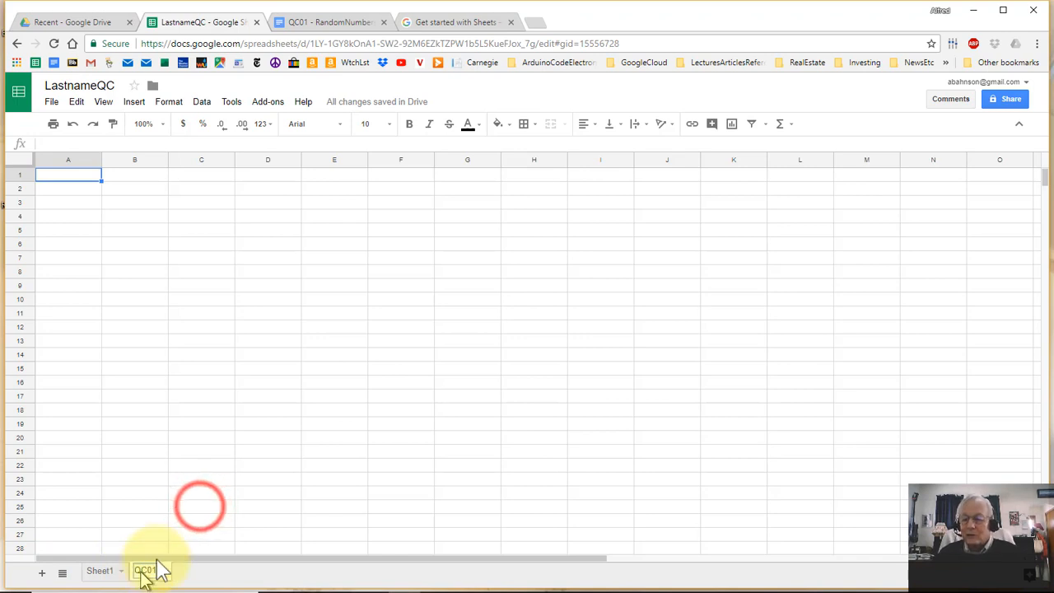
left_click(203, 513)
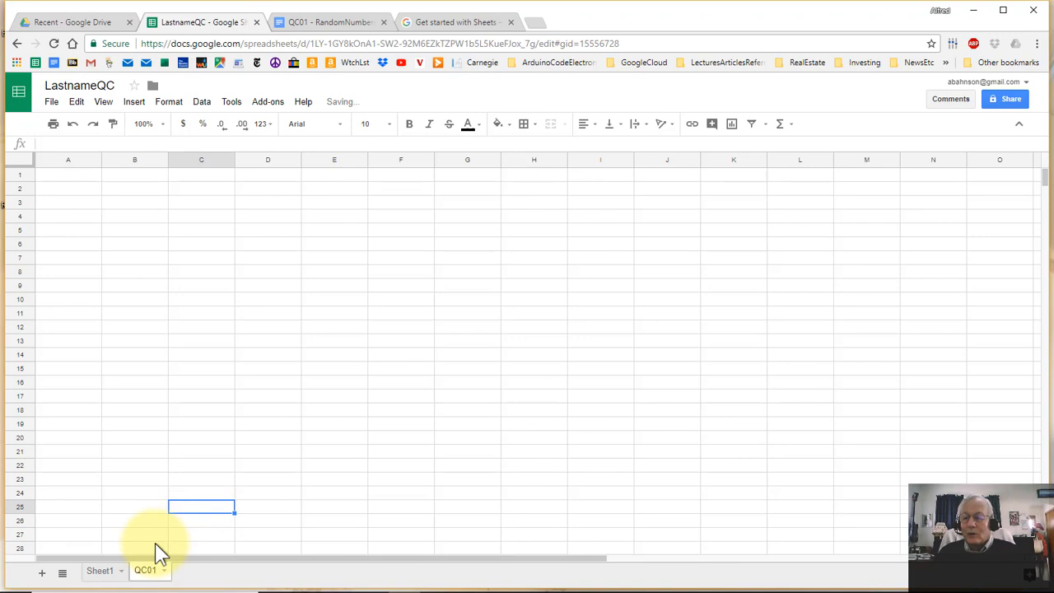
left_click(142, 208)
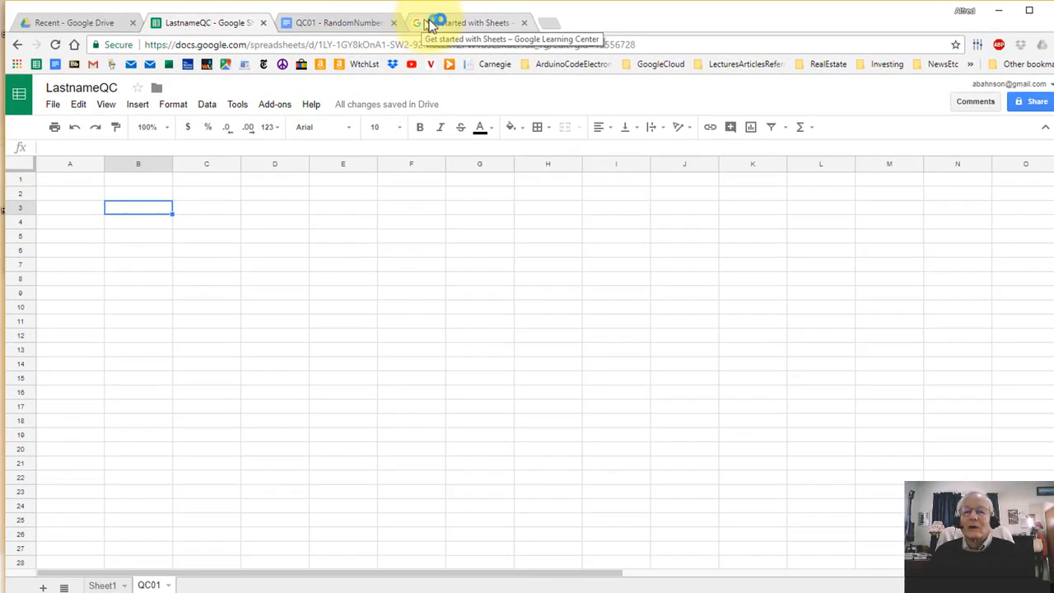
- Read instruction 3 in the QC01 assignment document on which text and numbers to enter in column B, highlighting the B3 cell reference
left_click(311, 23)
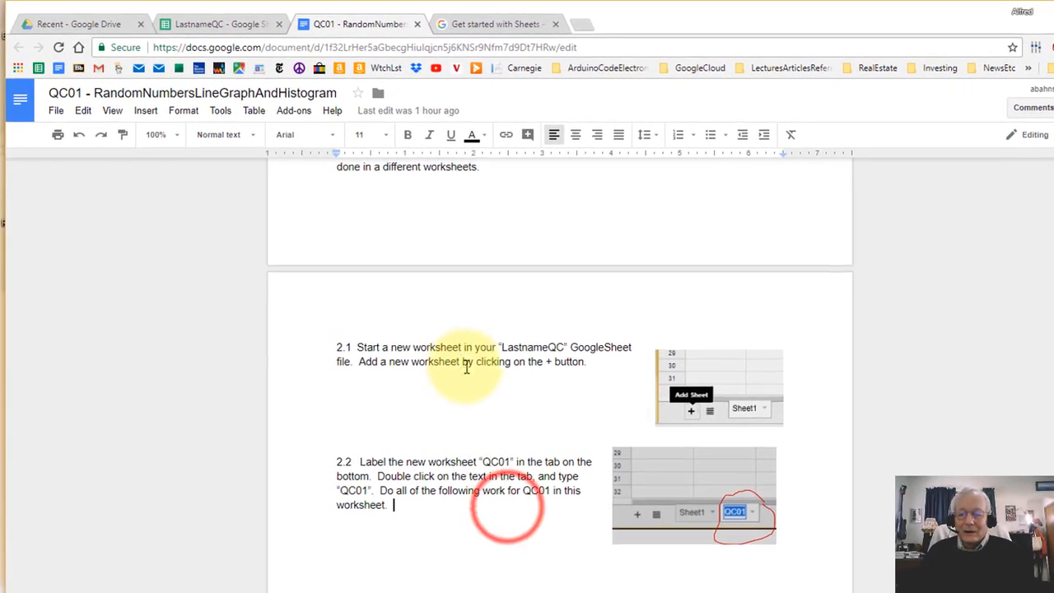
double_click(508, 506)
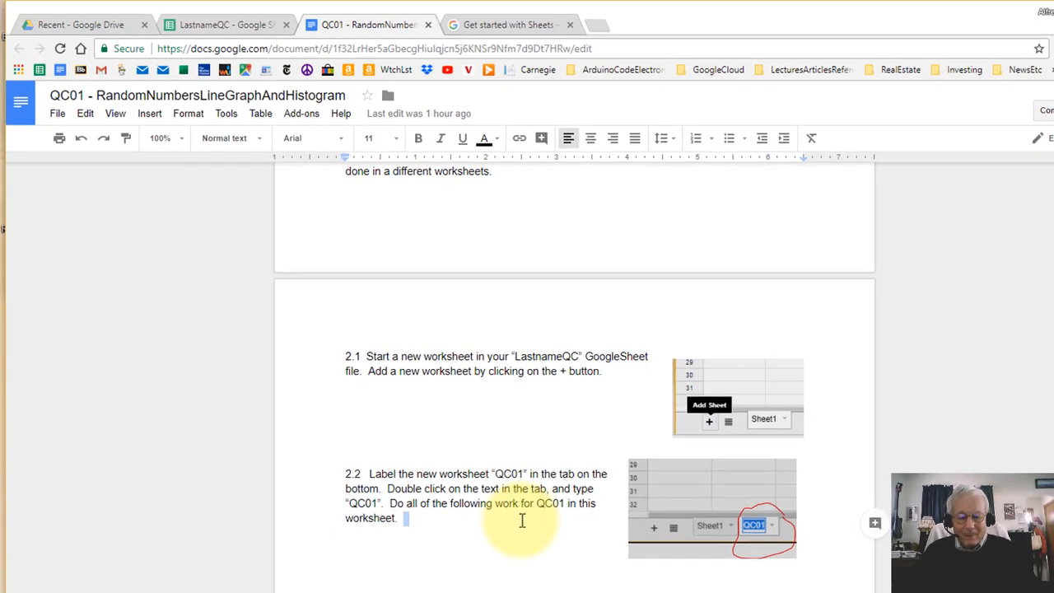
key("Down")
key("Down")
key("Down")
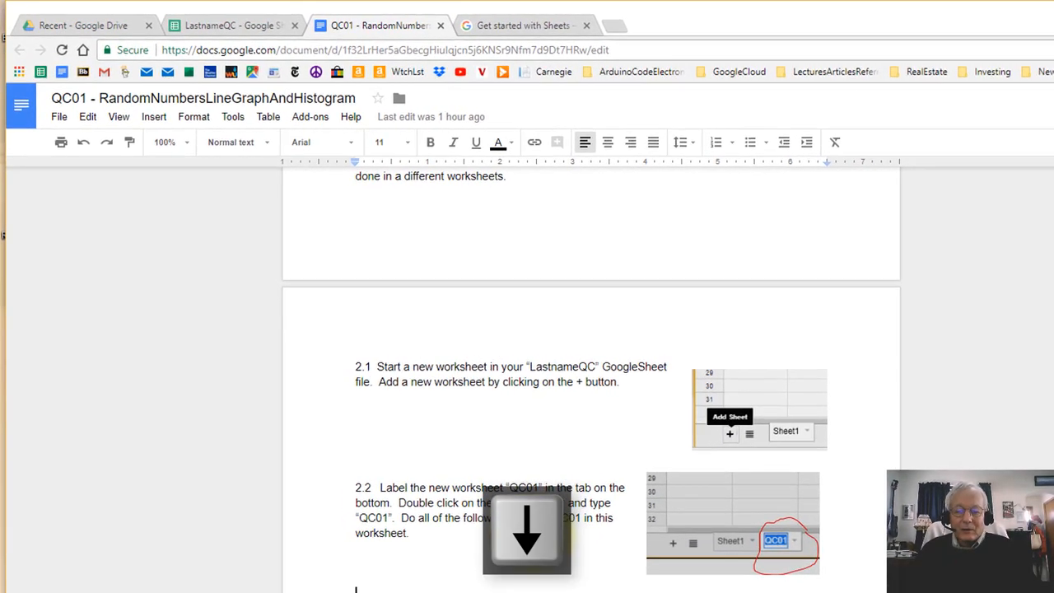
key("Down")
key("Down")
key("Down")
key("Down")
key("Down")
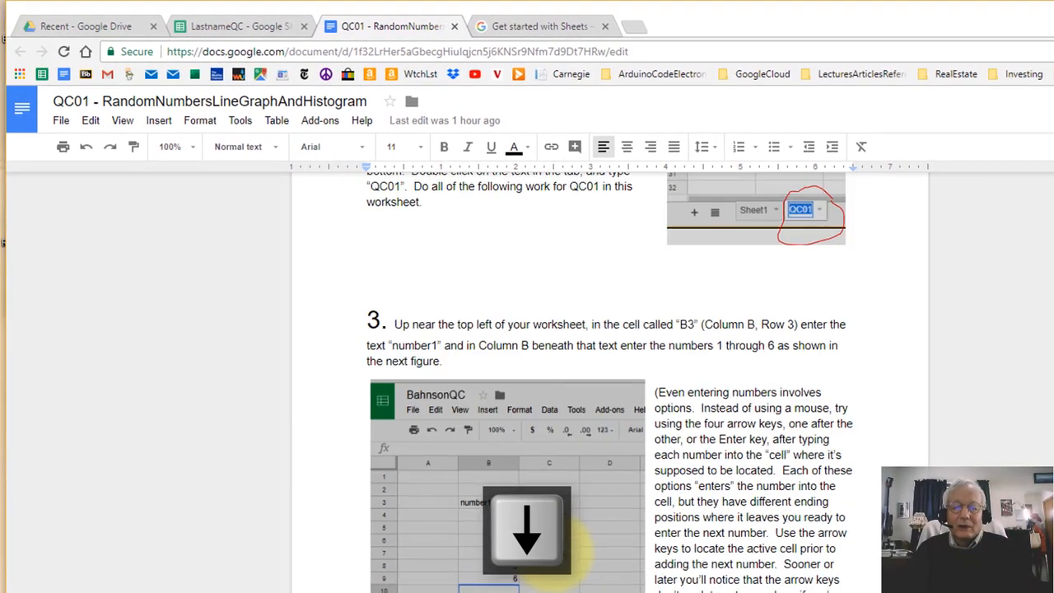
key("Down")
key("Down")
key("Down")
key("Down")
key("Down")
key("Down")
key("Down")
left_click(683, 195)
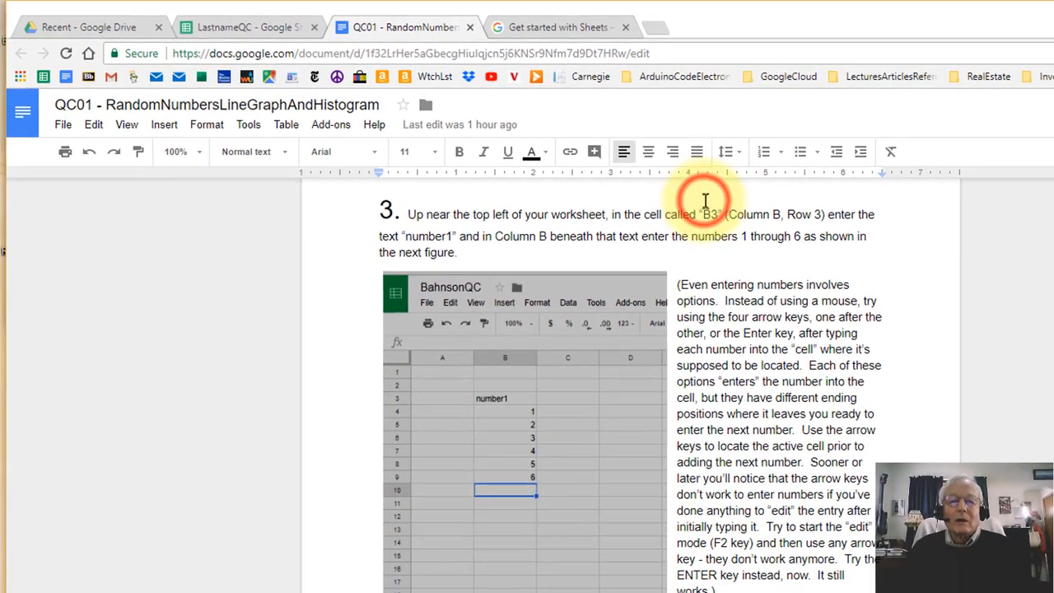
left_click_drag(706, 200, 865, 219)
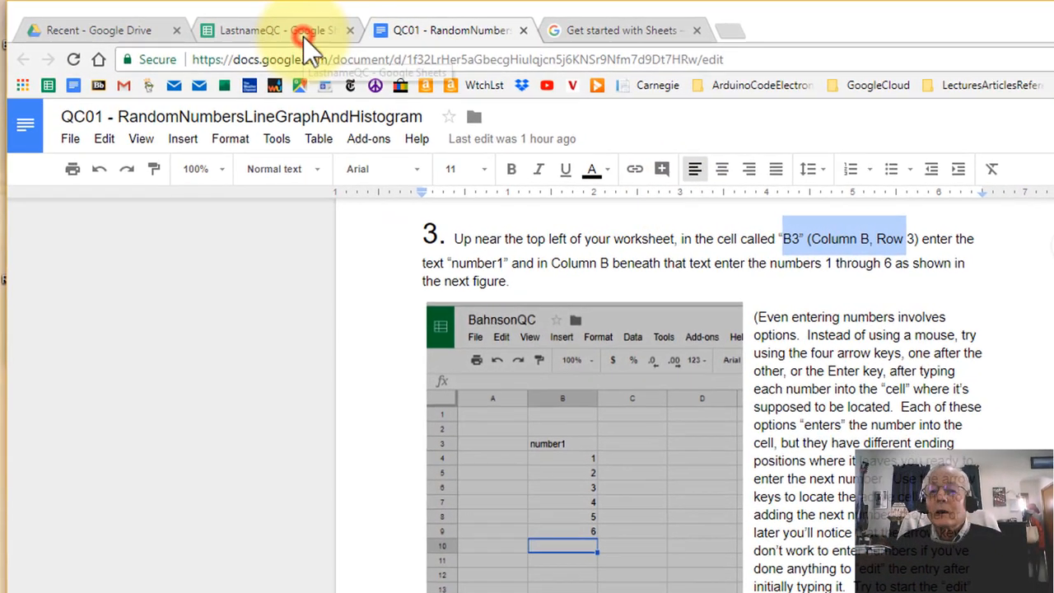
- Return to the LastnameQC spreadsheet and enter the heading number1 in cell B3, where column B meets row 3
left_click(306, 38)
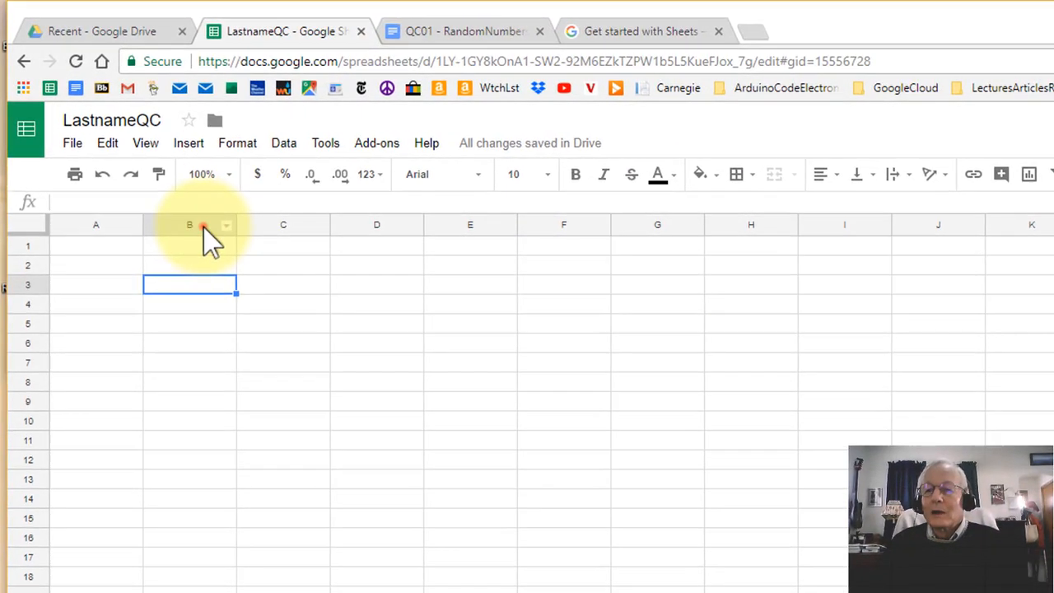
left_click(205, 228)
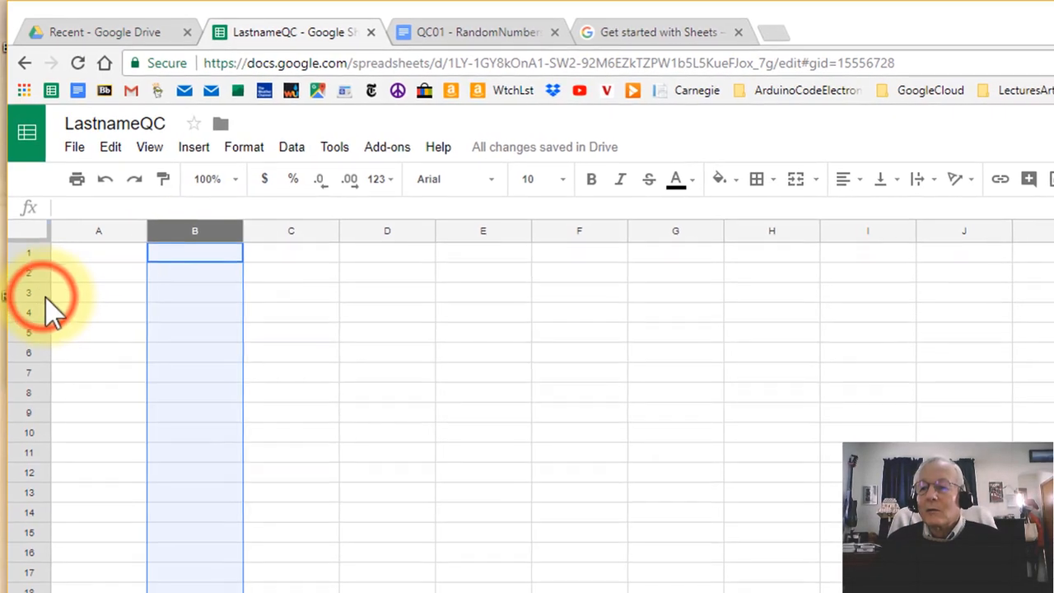
left_click(33, 294)
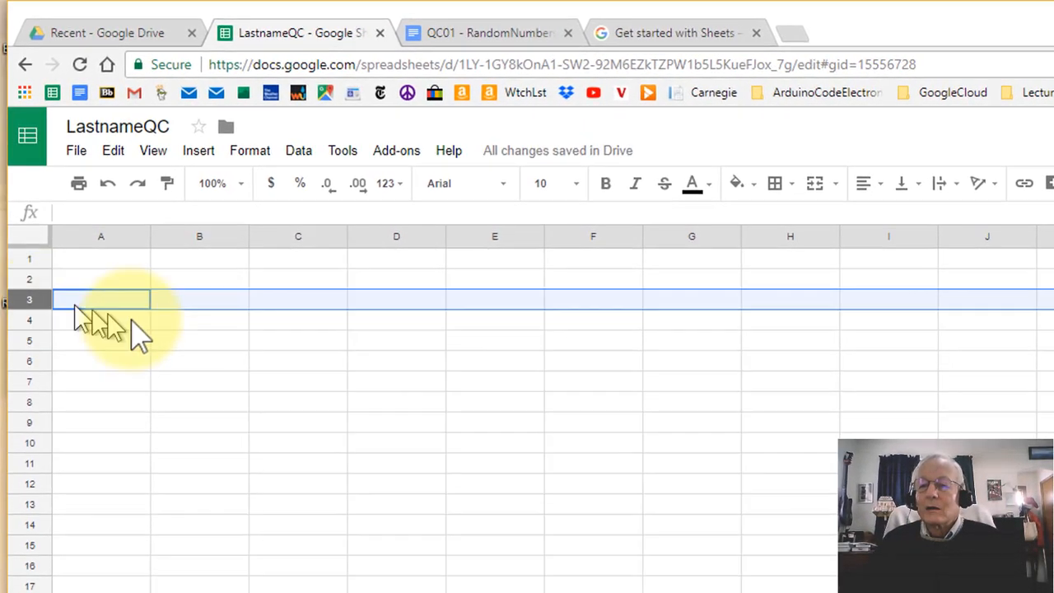
left_click(186, 301)
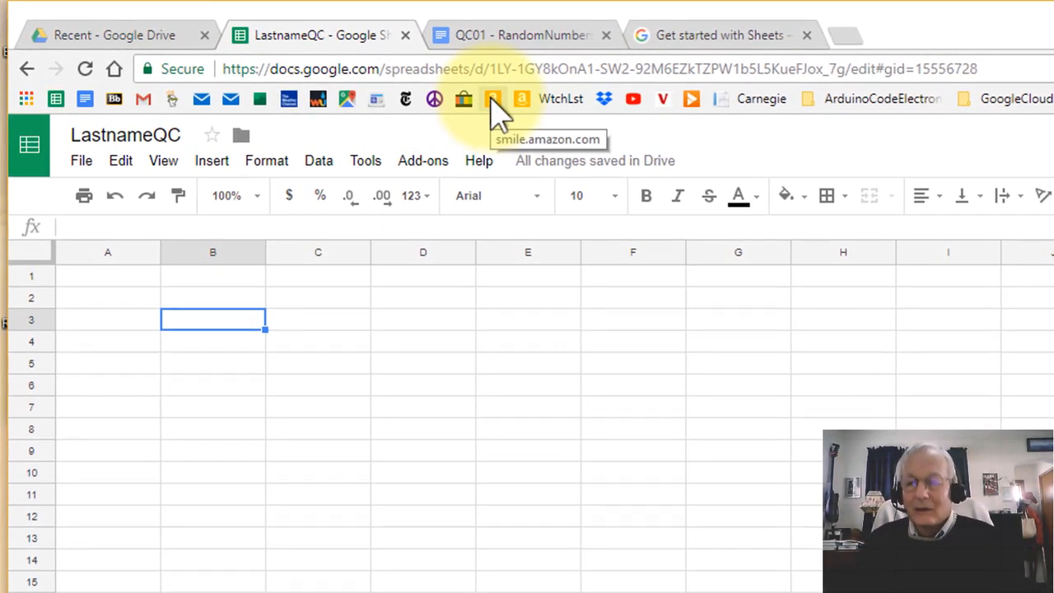
type("nu")
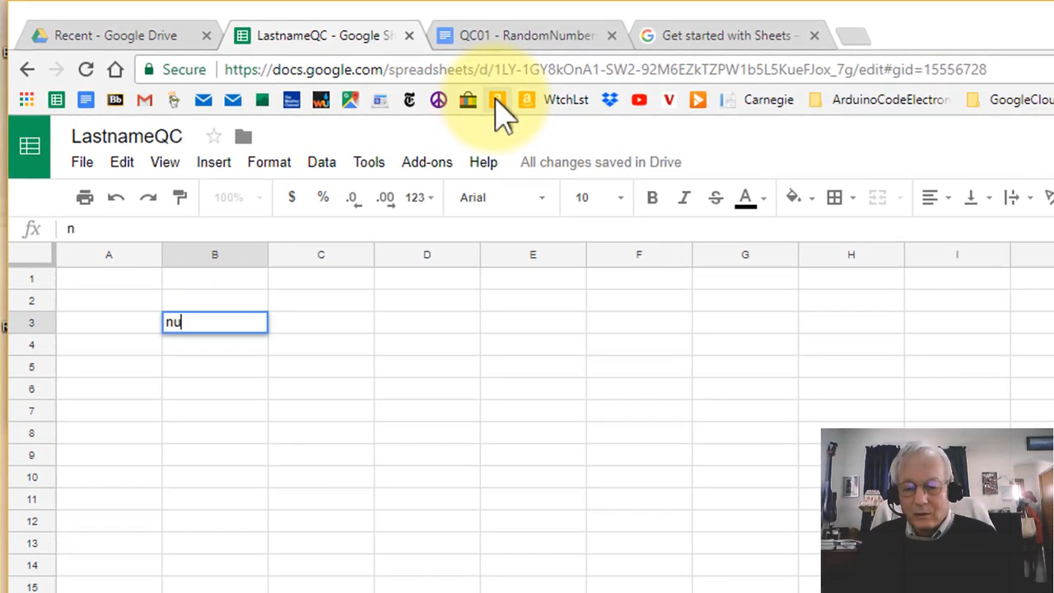
type("mber")
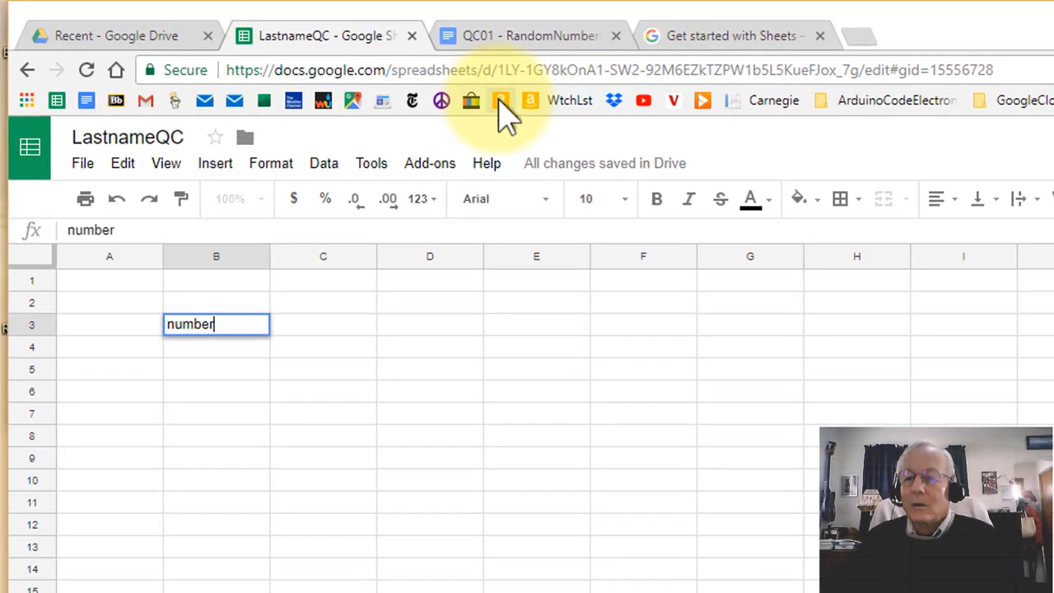
type("1")
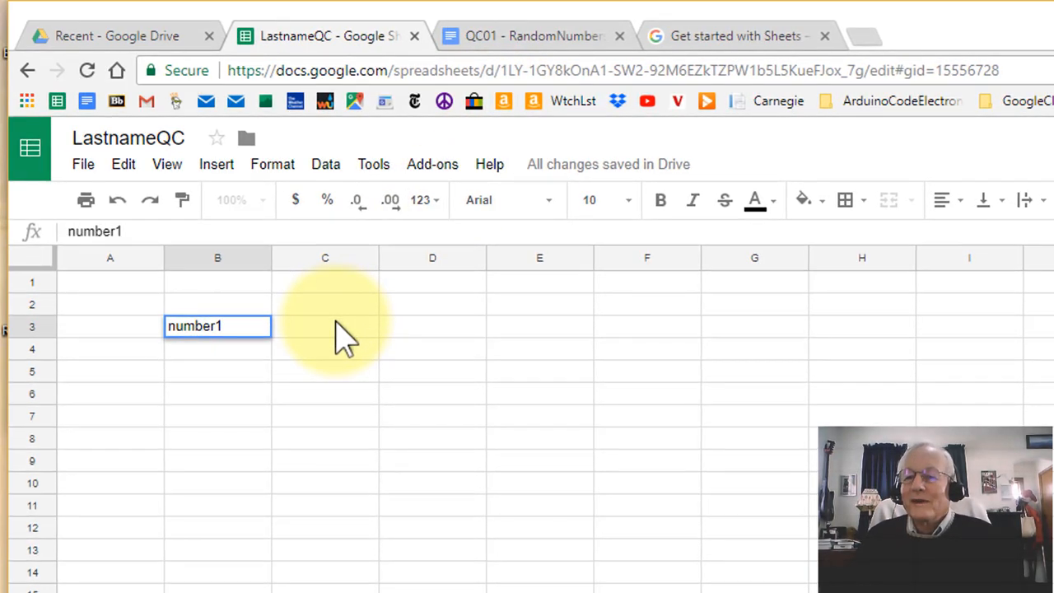
- Enter the numbers 1 through 4 in cells B4 to B7 and make B8 the active cell
left_click(236, 349)
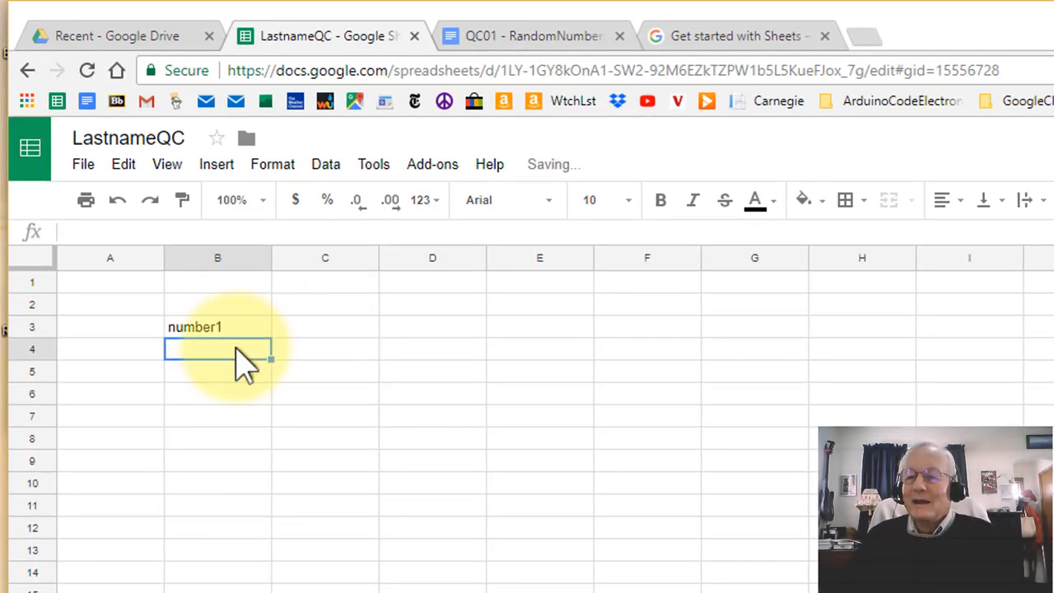
type("1")
key("Down")
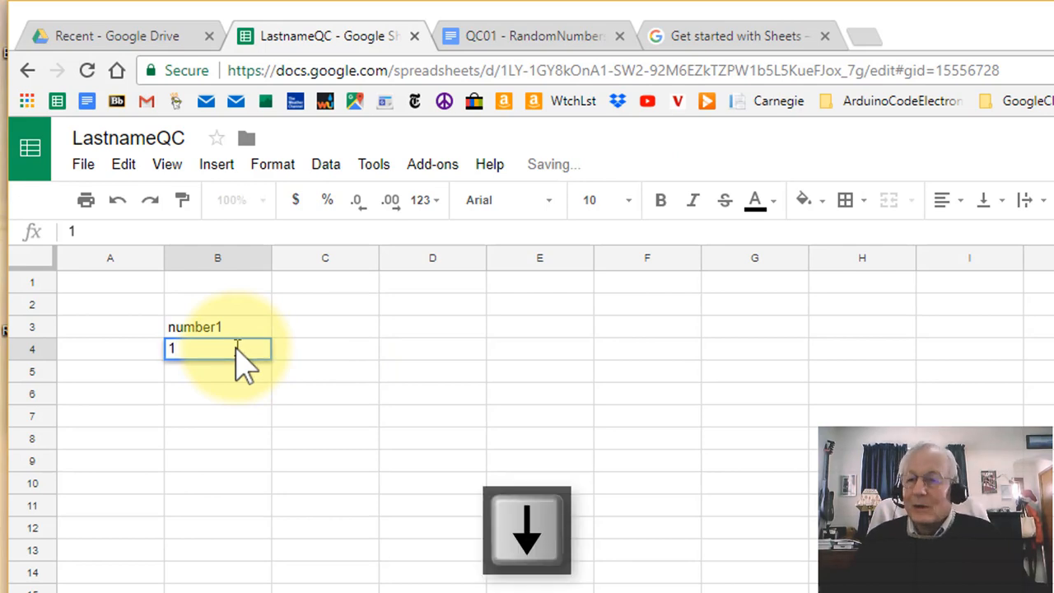
type("2")
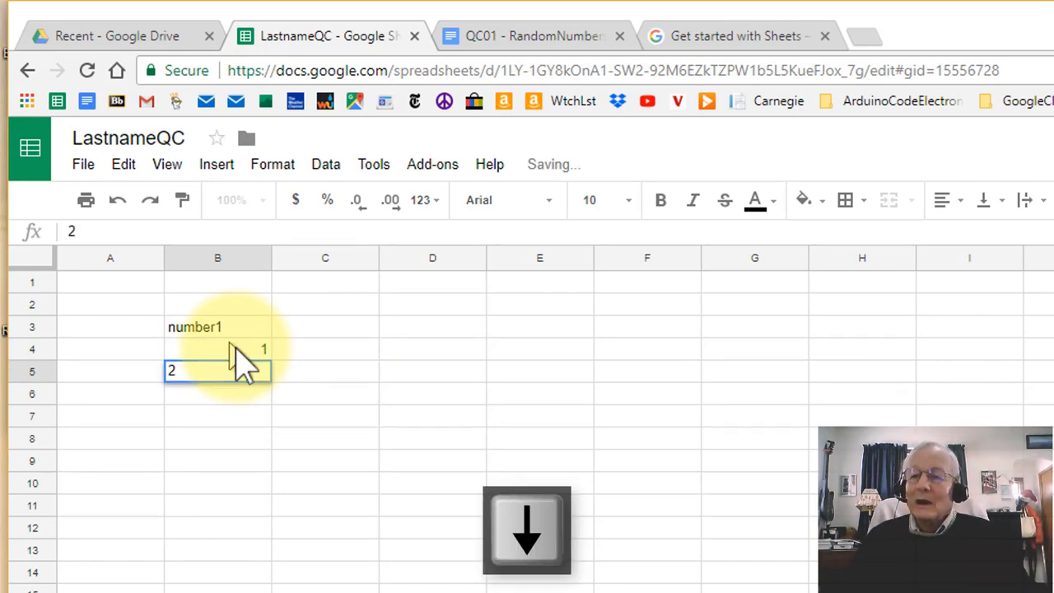
key("Down")
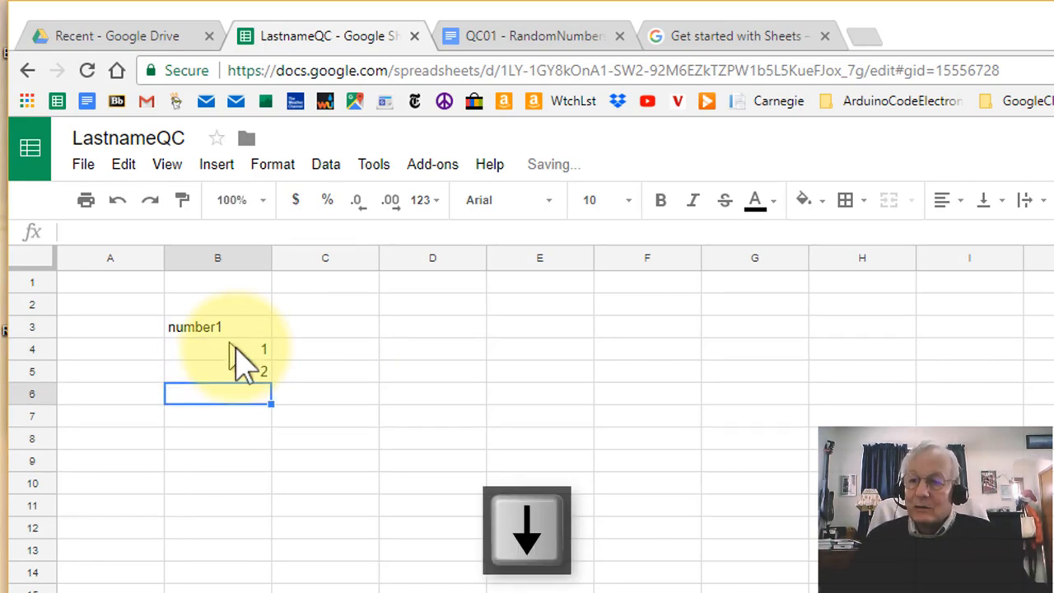
type("3")
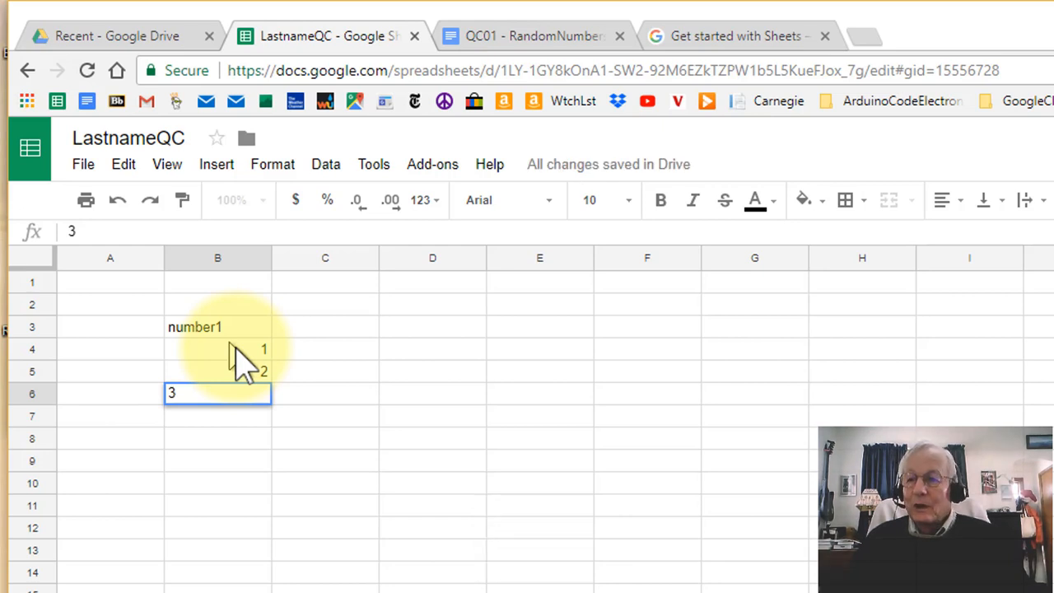
key("Return")
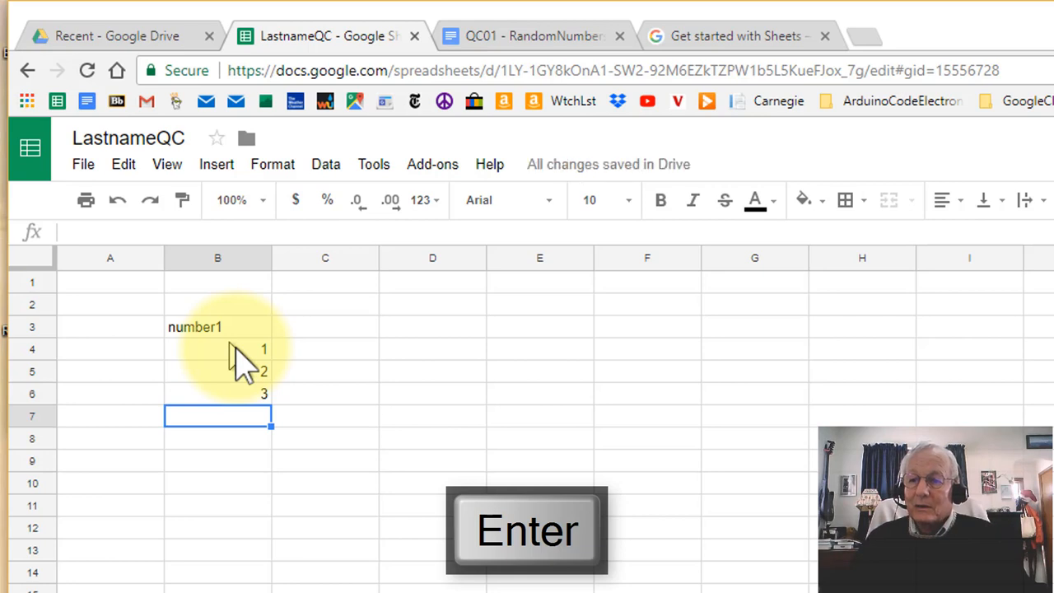
type("4")
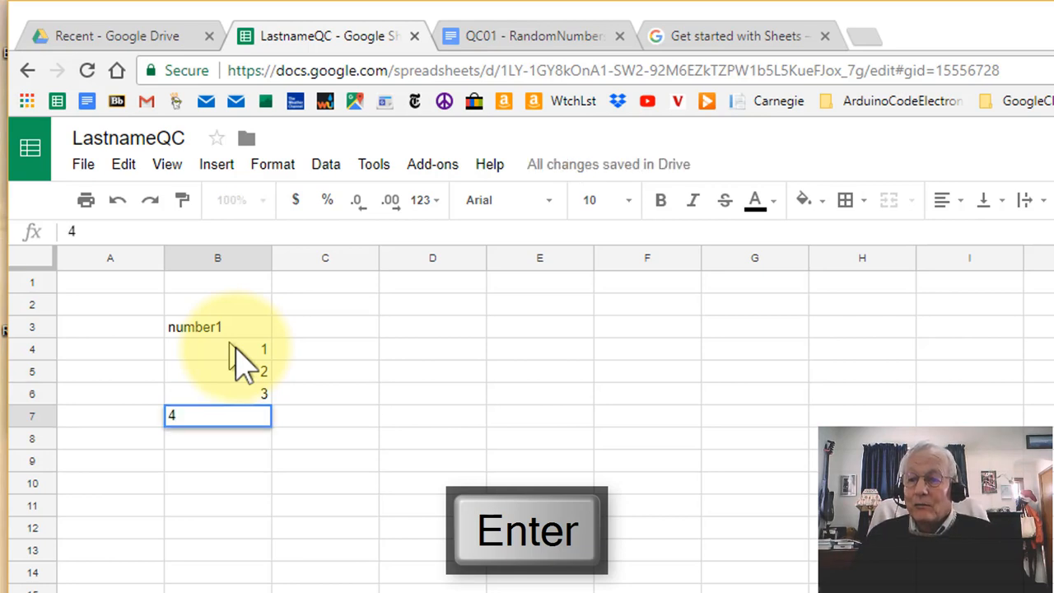
key("Right")
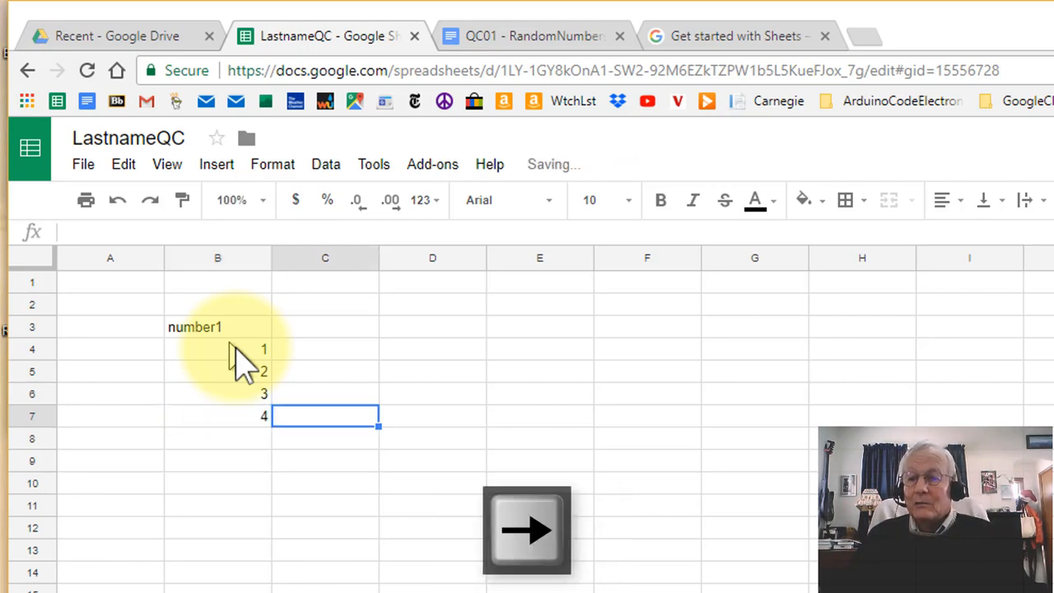
key("Down")
key("Left")
key("Up")
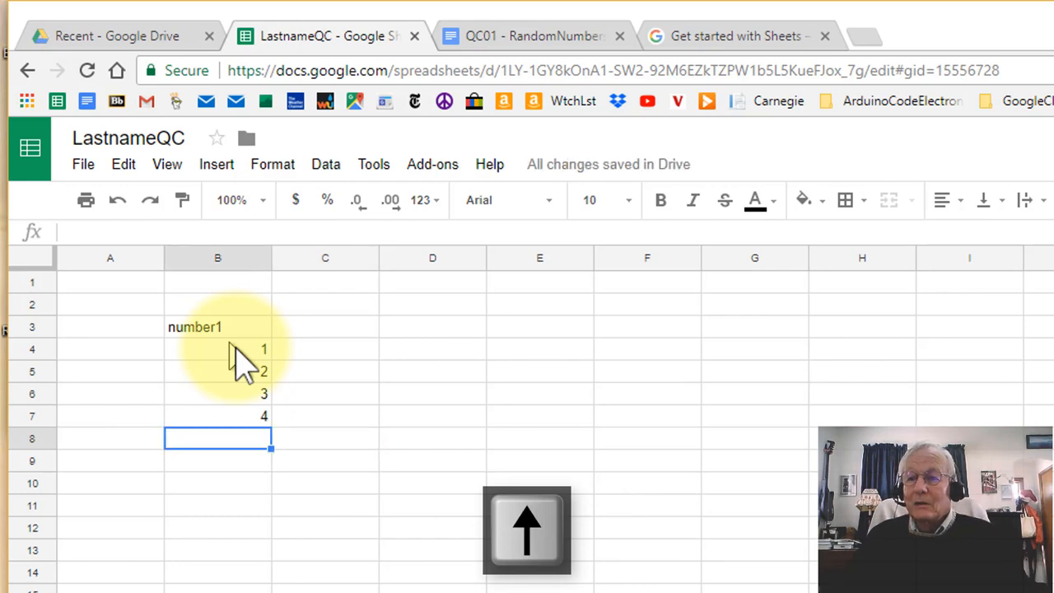
key("Left")
key("Down")
key("Right")
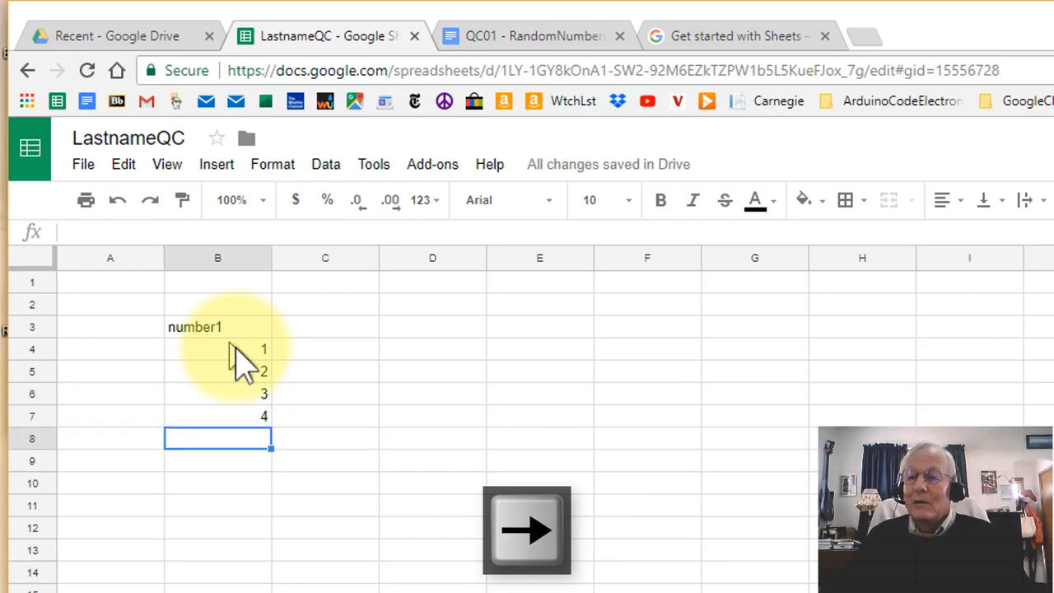
key("Up")
key("Down")
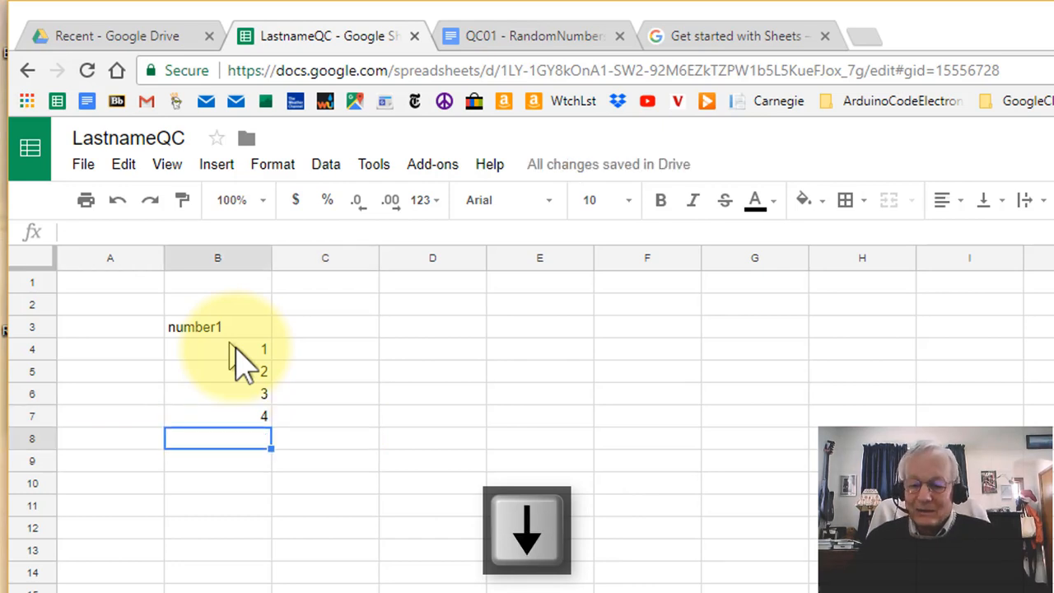
- Enter the number 5 in cell B8 and the number 6 in cell B9
type("5")
key("Return")
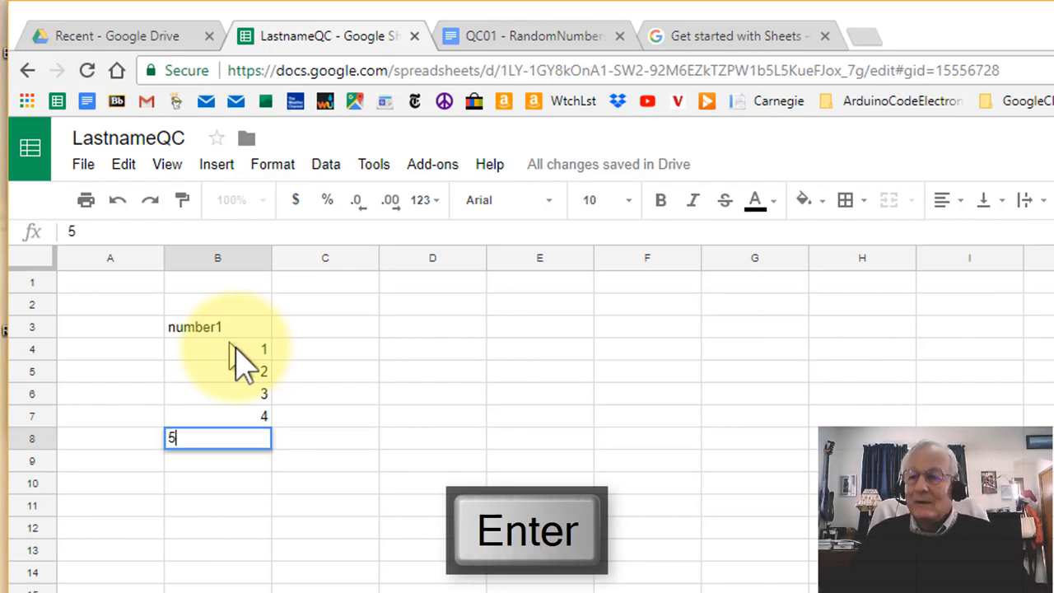
type("6")
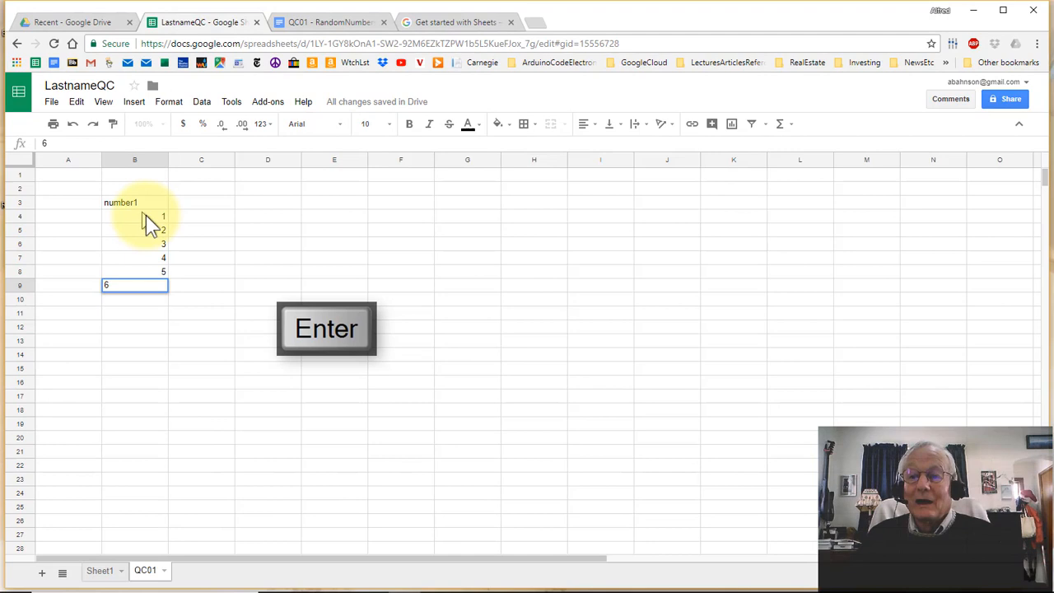
key("Down")
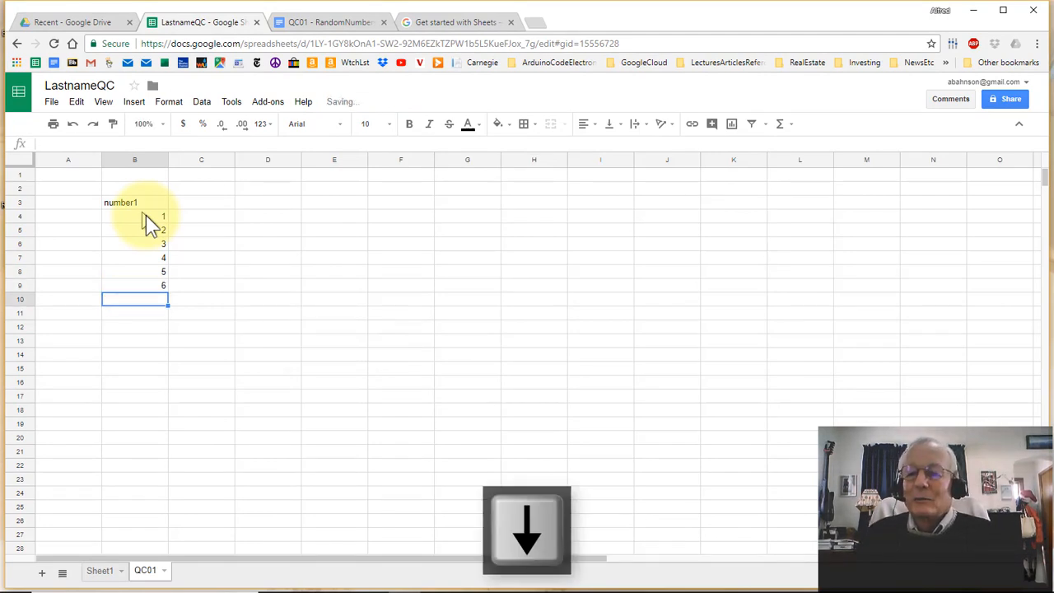
- Switch to the QC01 assignment document and read the notes on entering numbers and instruction 4 on the formula for cell B10
left_click(321, 33)
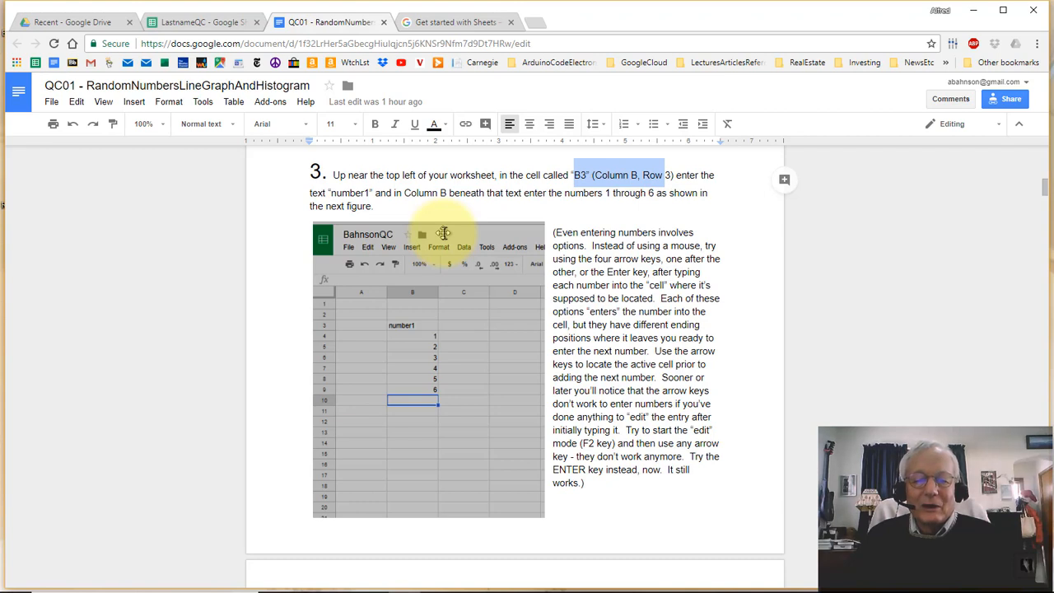
key("Down")
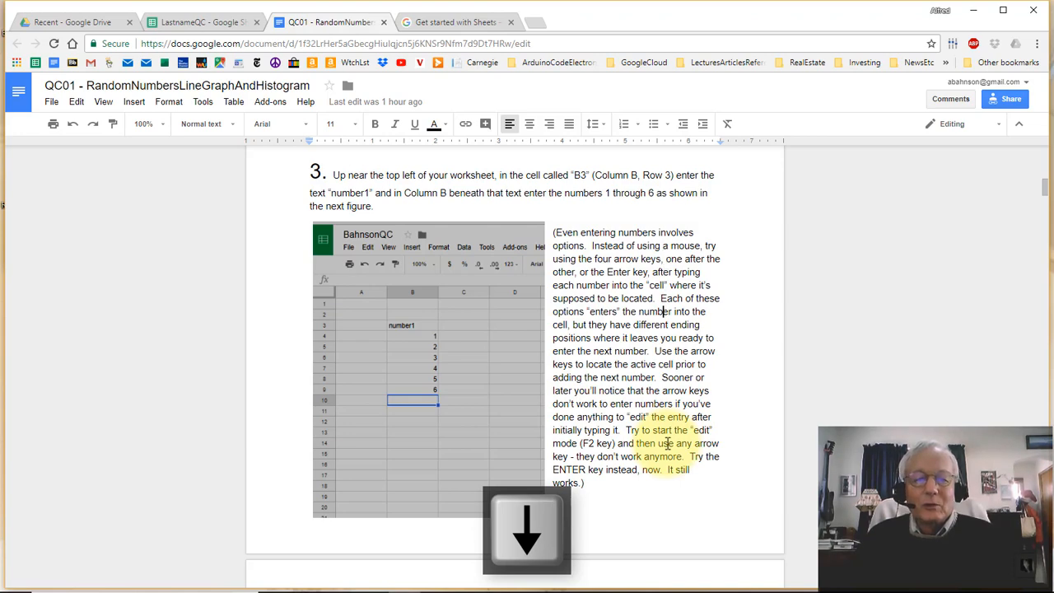
key("Down")
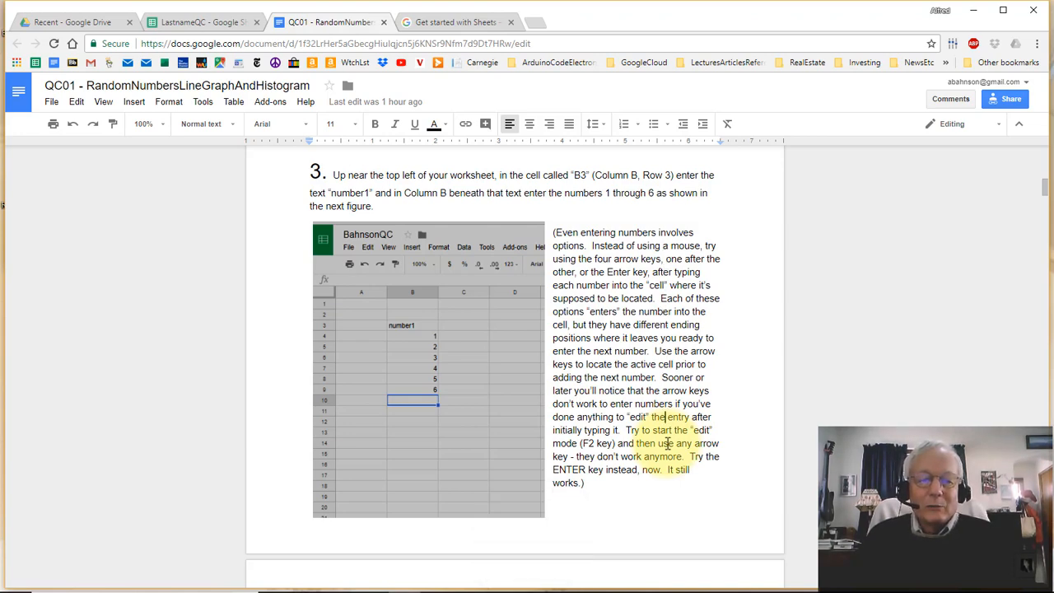
key("Down")
key("Down")
key("Down")
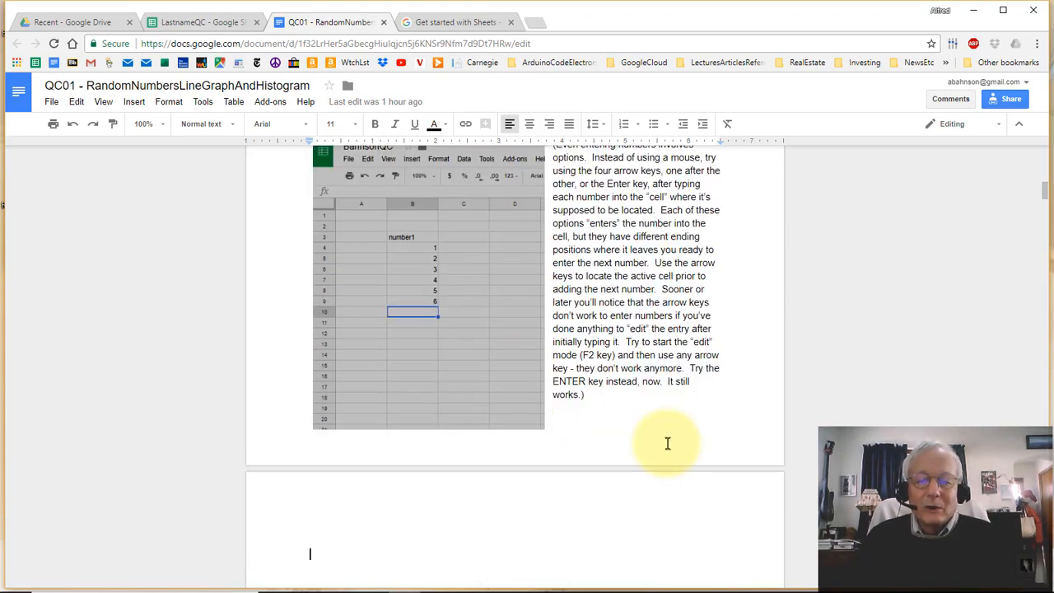
key("Down")
key("Down")
key("Down")
key("Down")
key("Down")
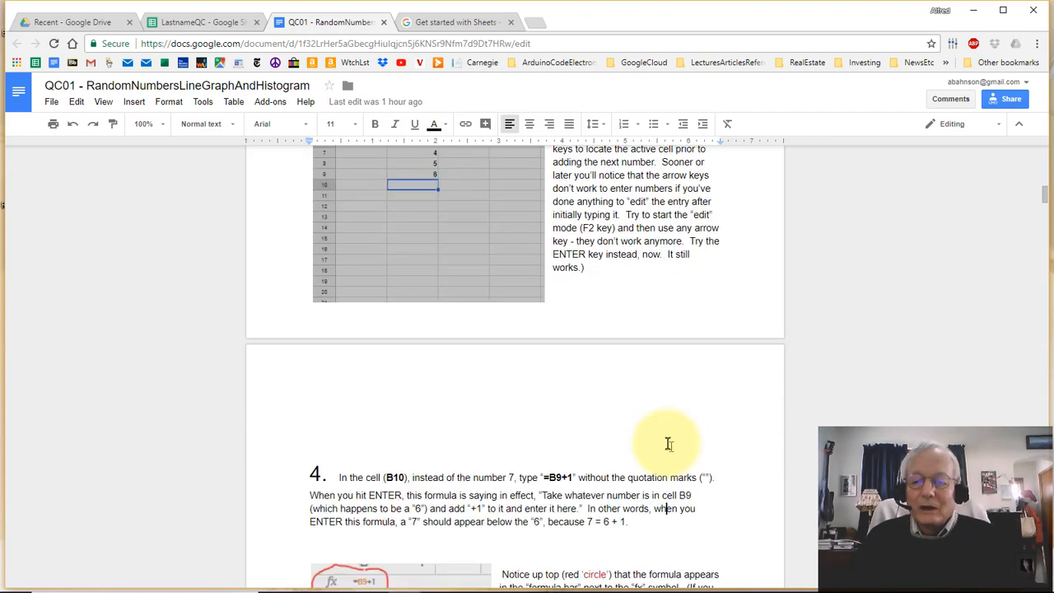
key("Down")
key("Down")
key("Down")
key("Down")
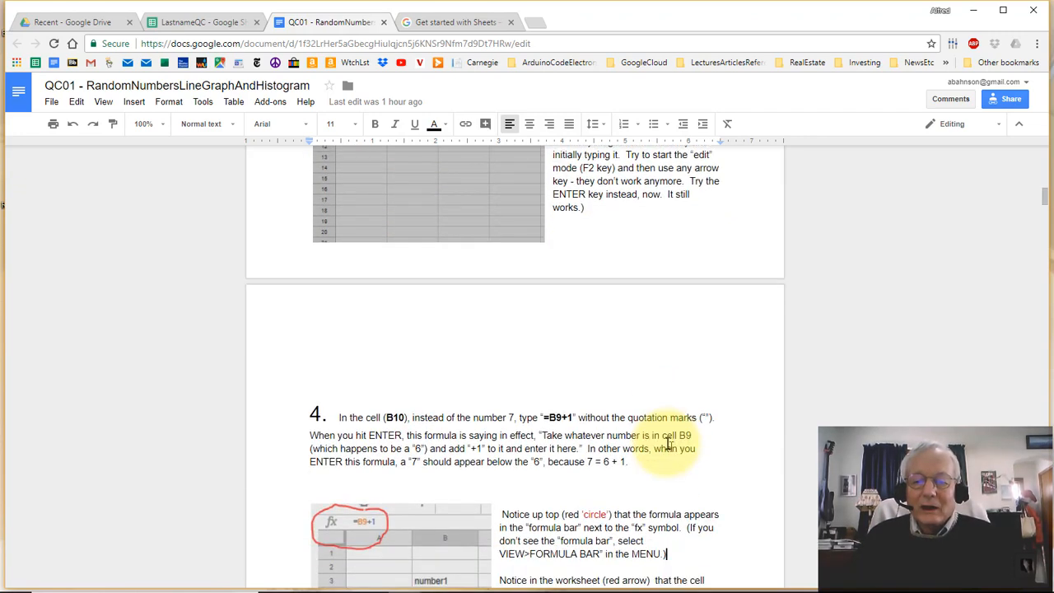
key("Down")
key("Down")
key("Down")
key("Down")
key("Down")
key("Down")
key("Down")
key("Down")
key("Down")
key("Down")
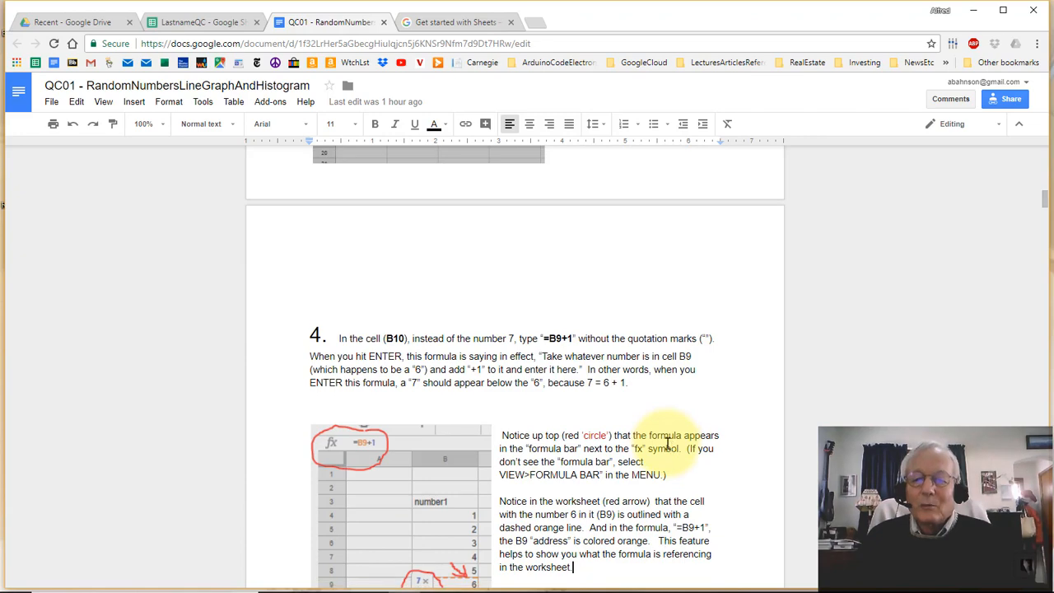
key("Down")
key("Down")
key("Down")
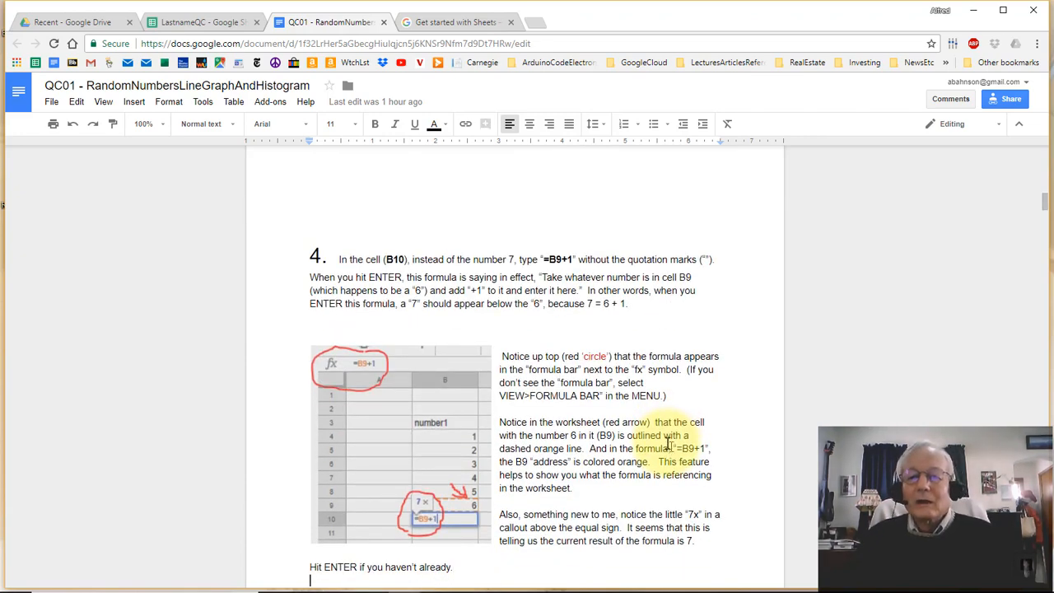
- Return to the LastnameQC spreadsheet and highlight row 10 and column B to locate cell B10
left_click(210, 25)
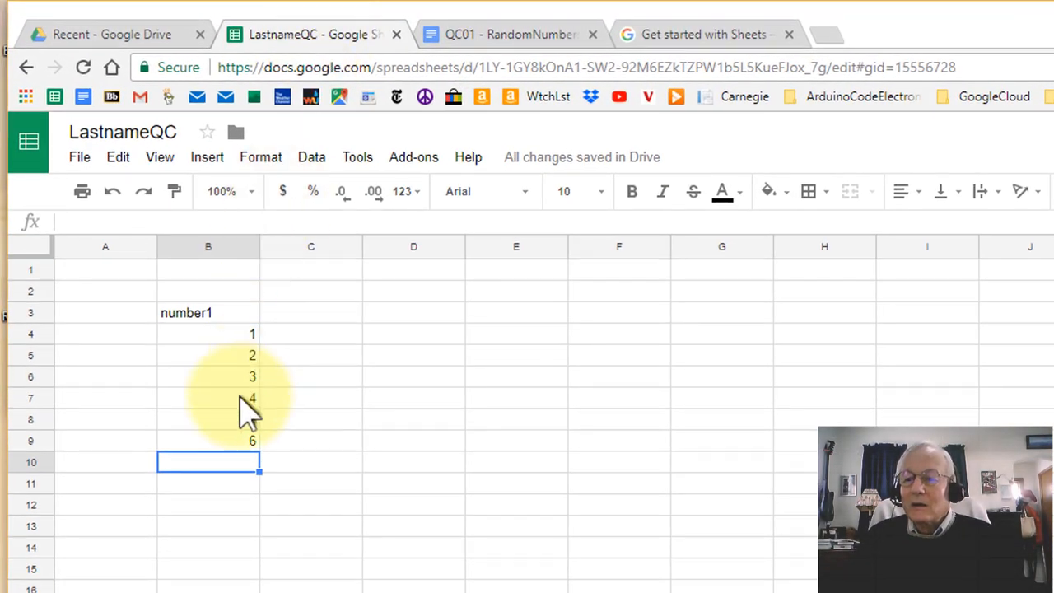
left_click(30, 468)
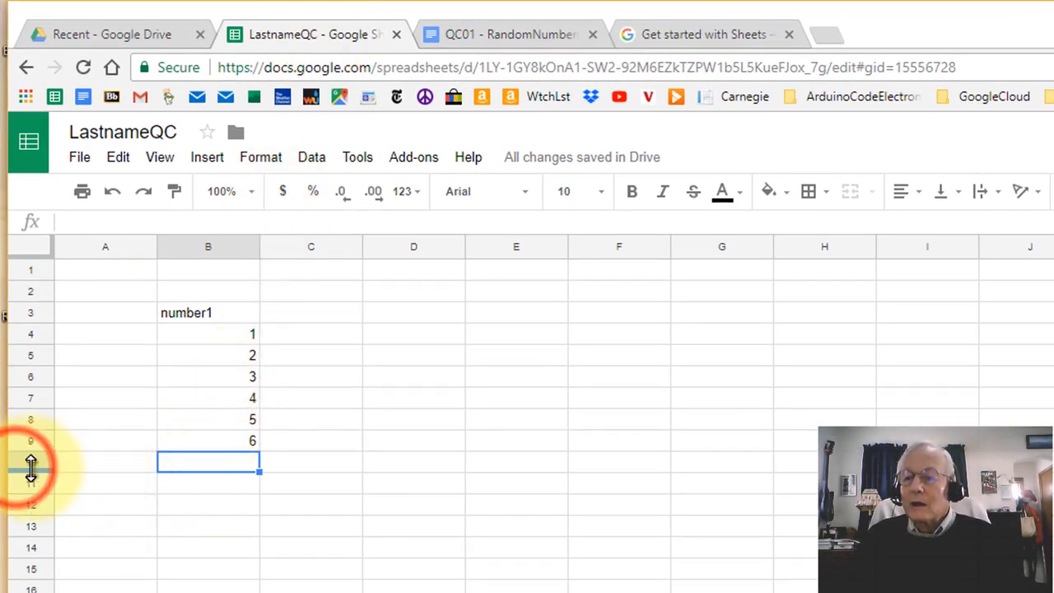
left_click(25, 463)
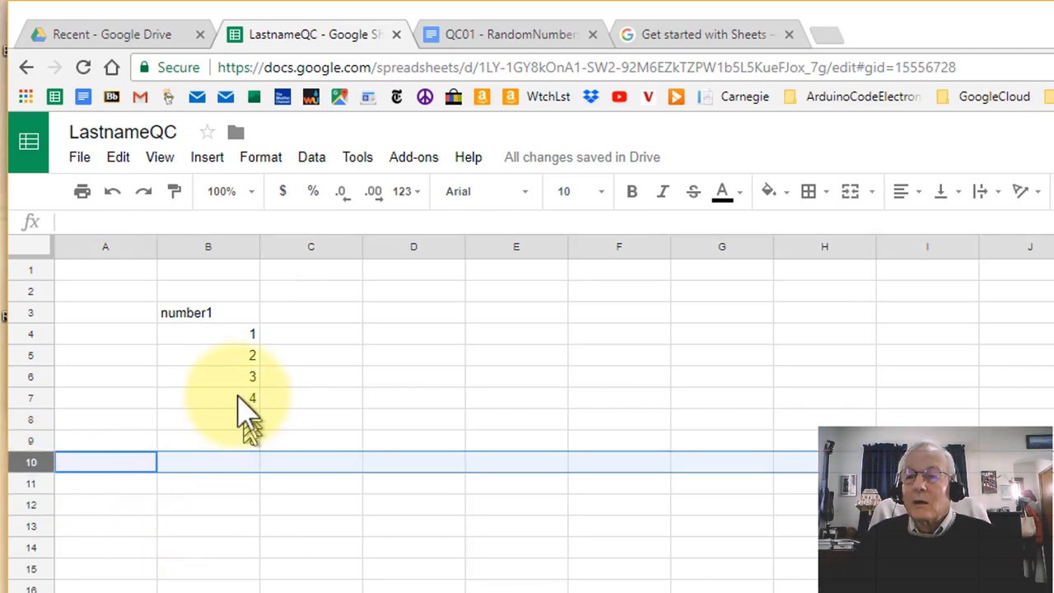
left_click(236, 251)
left_click(237, 251)
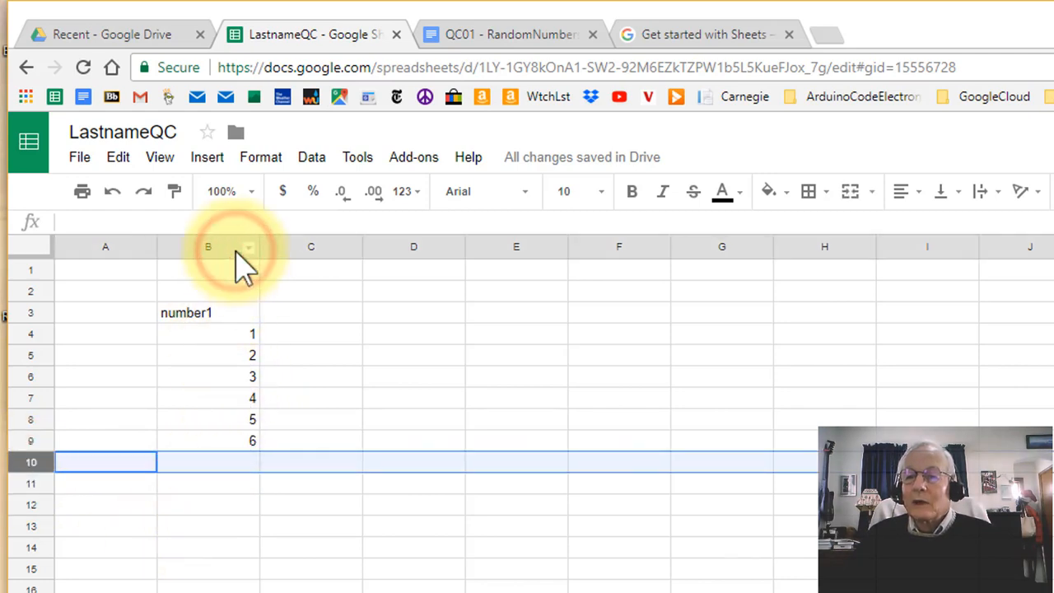
left_click(235, 251)
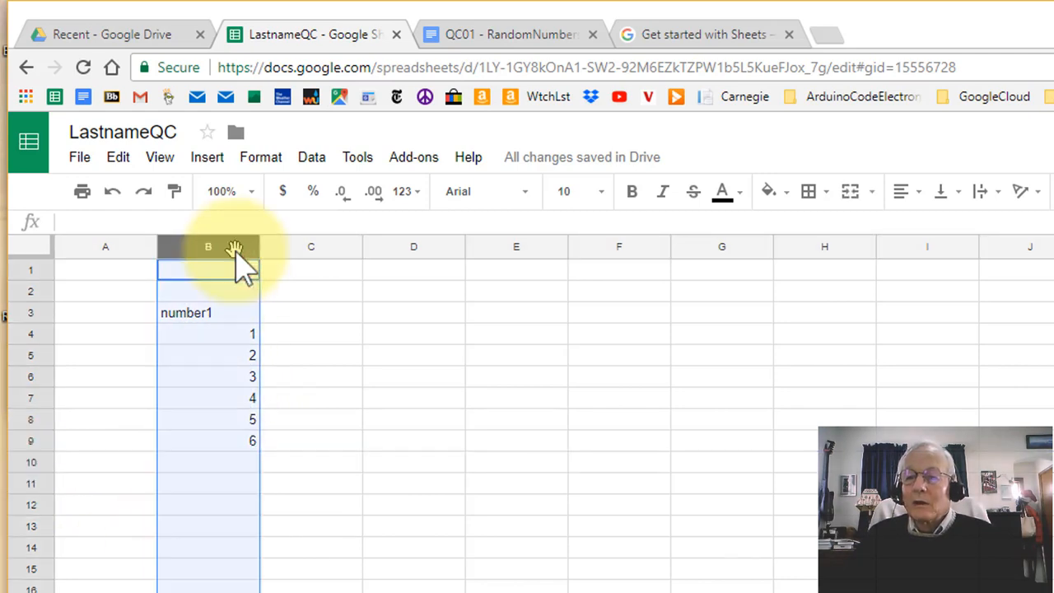
- Enter the formula =B9+1 in cell B10, picking cell B9 as the reference, and reselect B10 to view its formula
left_click(244, 469)
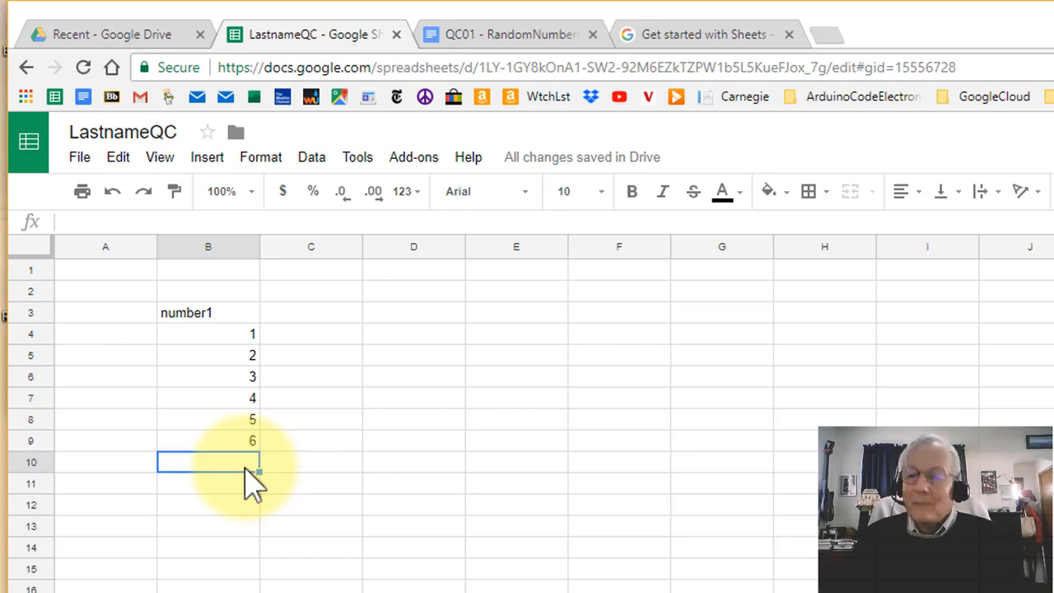
type("=")
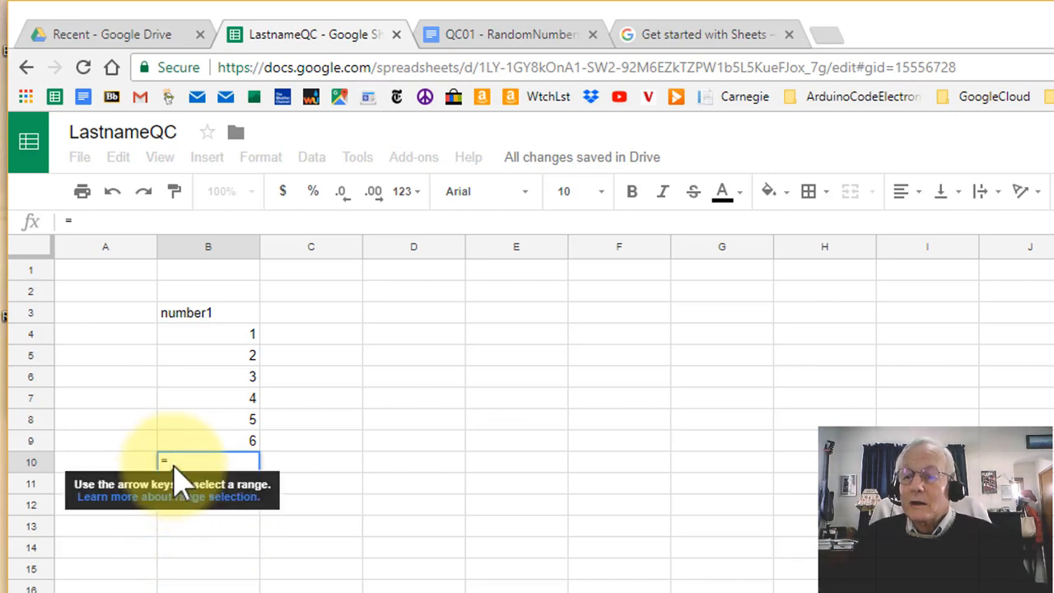
left_click(247, 442)
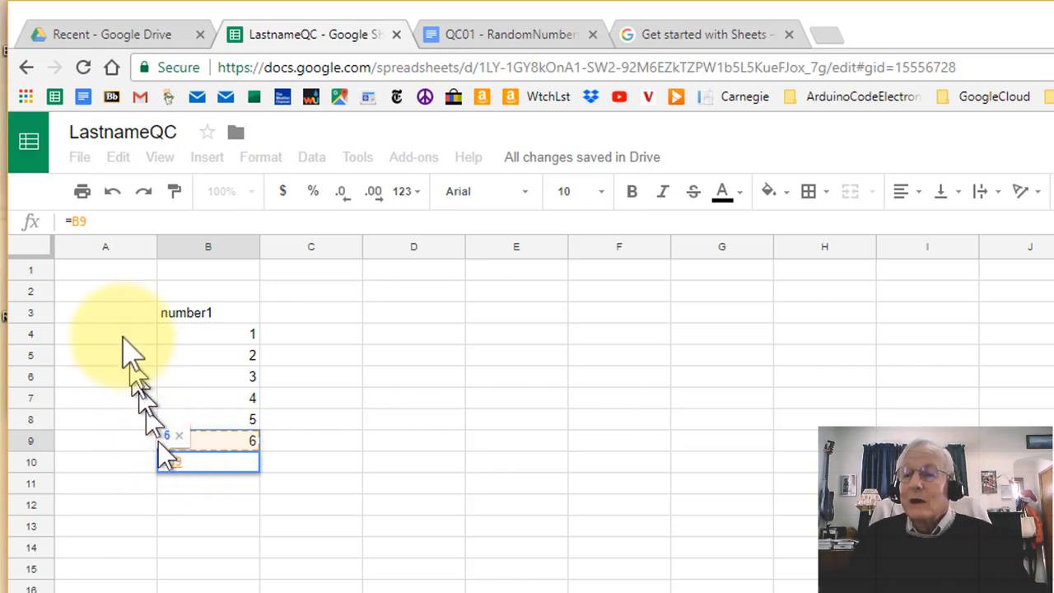
left_click(105, 226)
left_click_drag(104, 226, 66, 223)
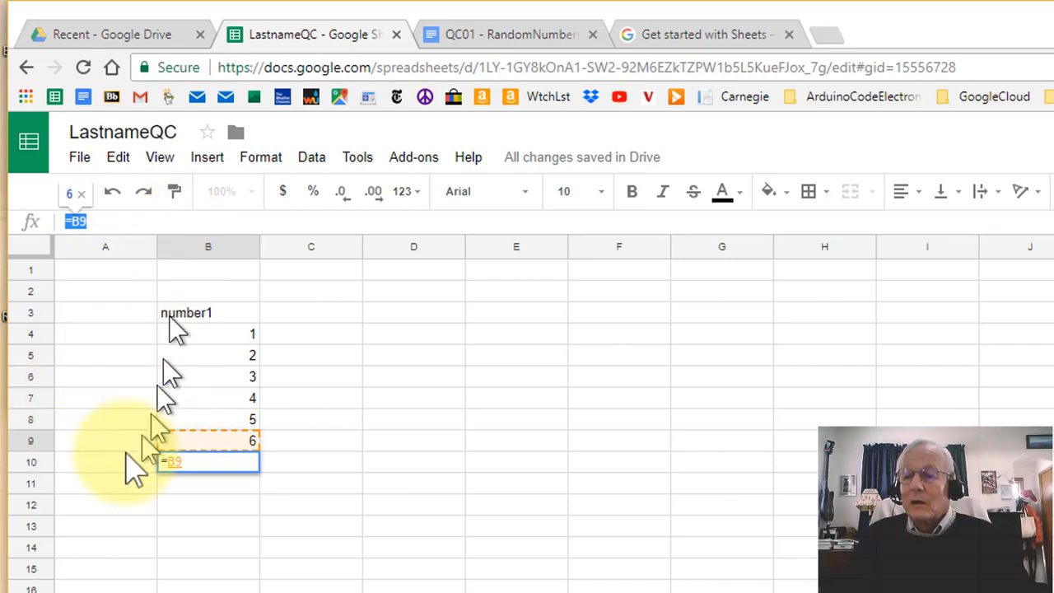
left_click(206, 457)
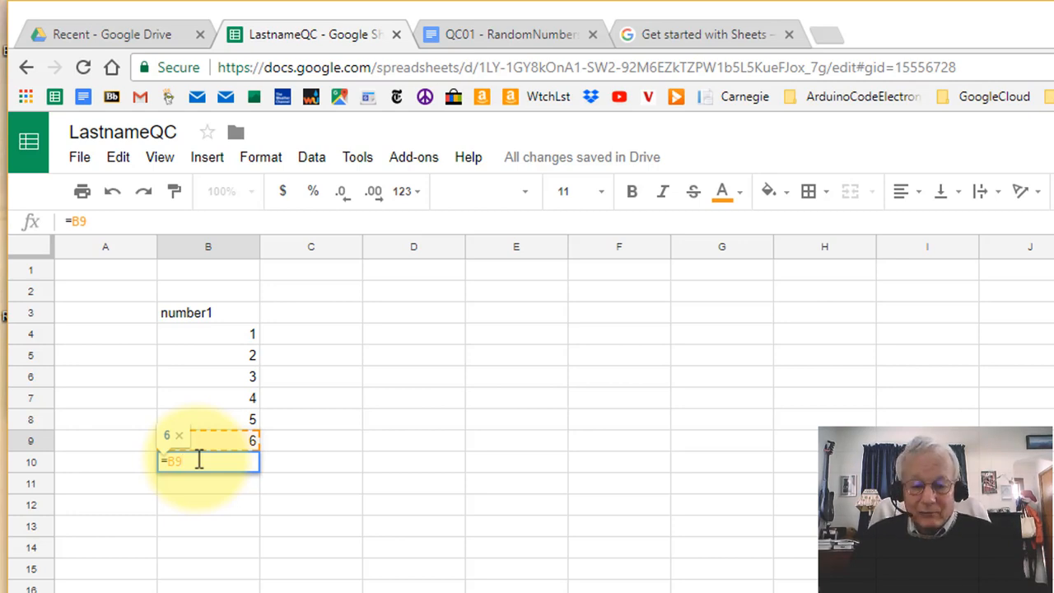
type("+1")
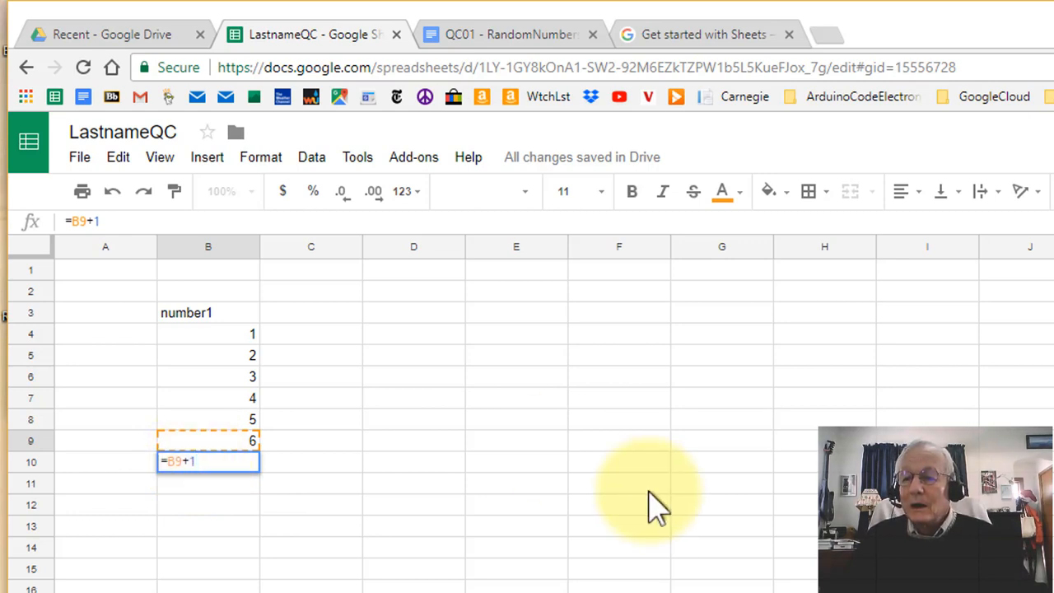
key("Return")
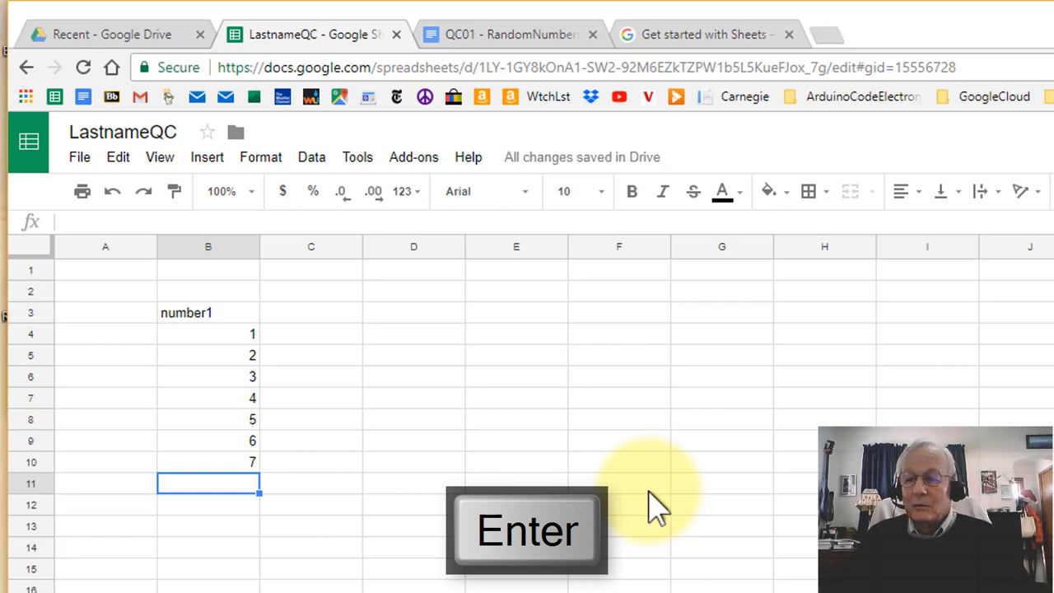
key("Up")
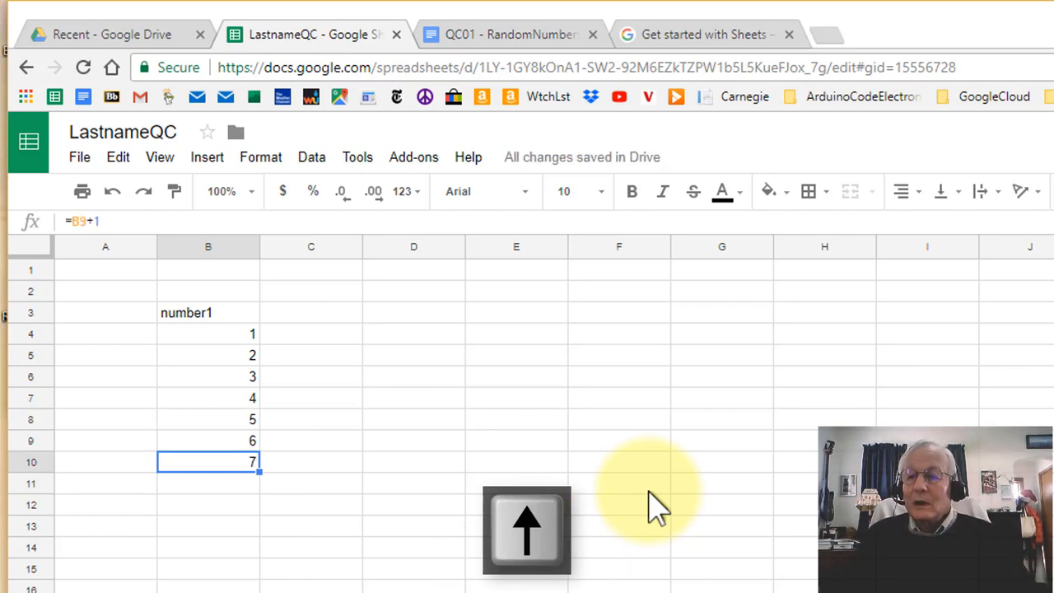
key("Down")
key("Up")
key("Up")
key("Up")
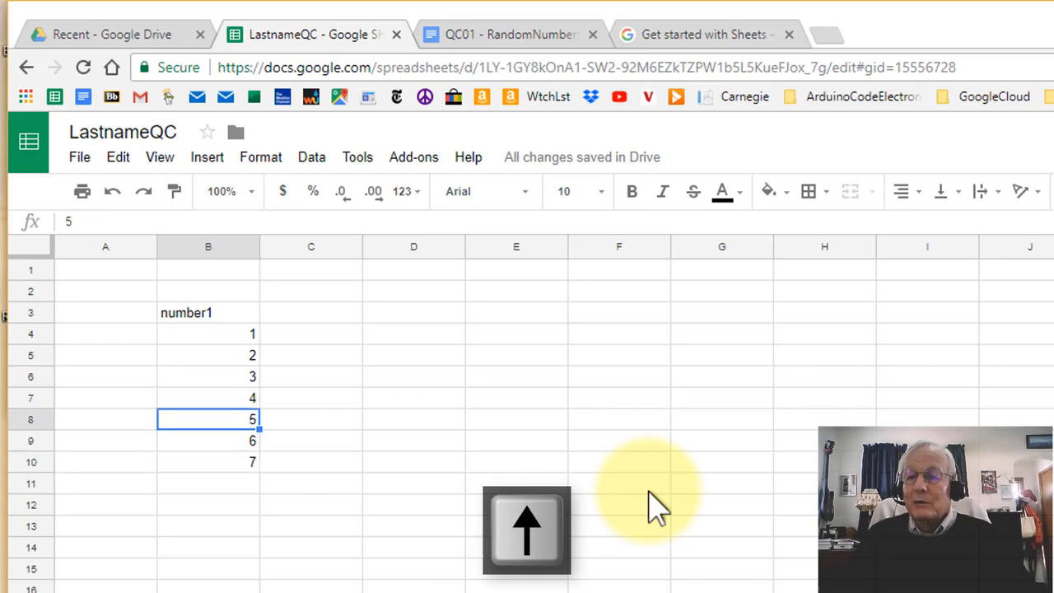
key("Right")
key("Down")
key("Down")
key("Down")
key("Left")
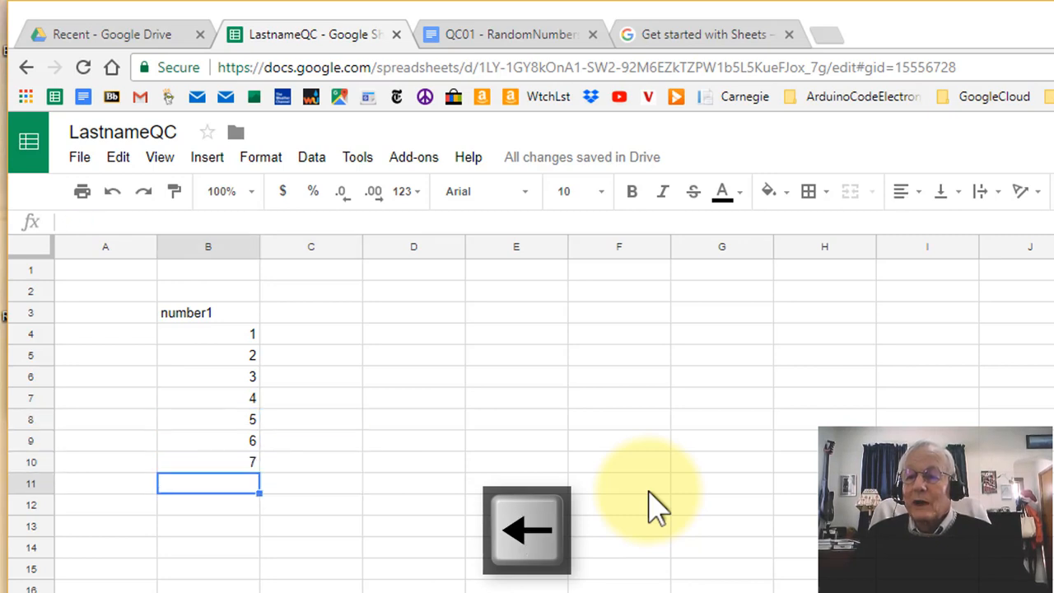
- Copy the formula from cell B10 and paste it into cell B11 directly below
key("Up")
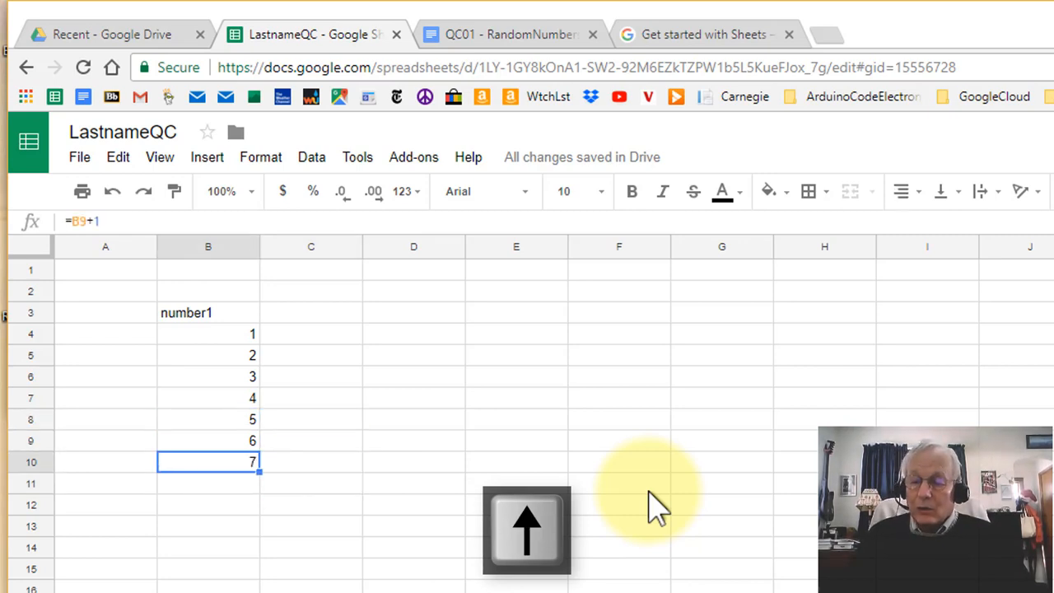
key("ctrl+c")
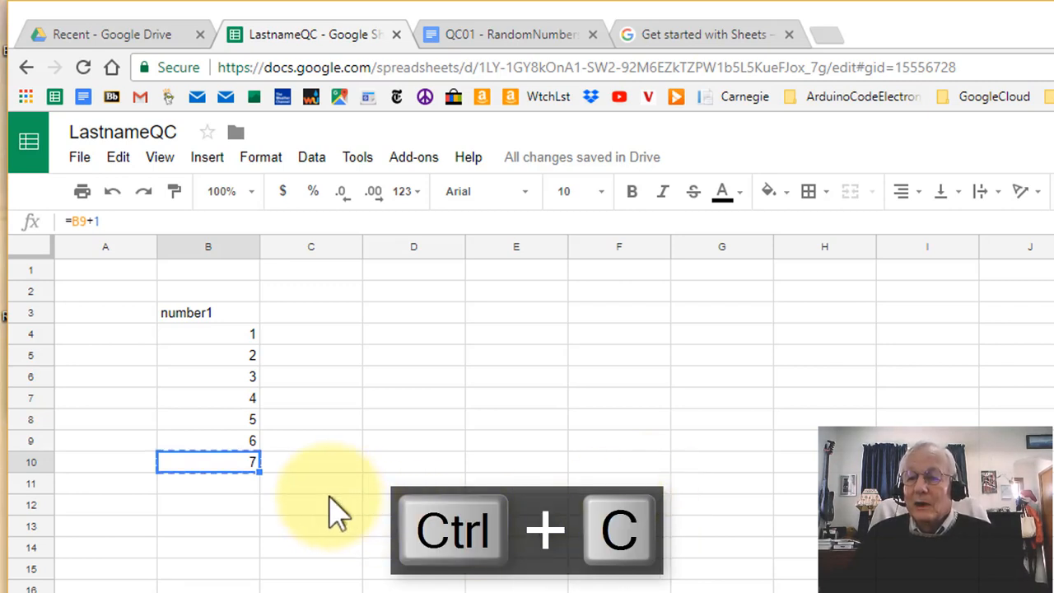
key("Up")
key("Up")
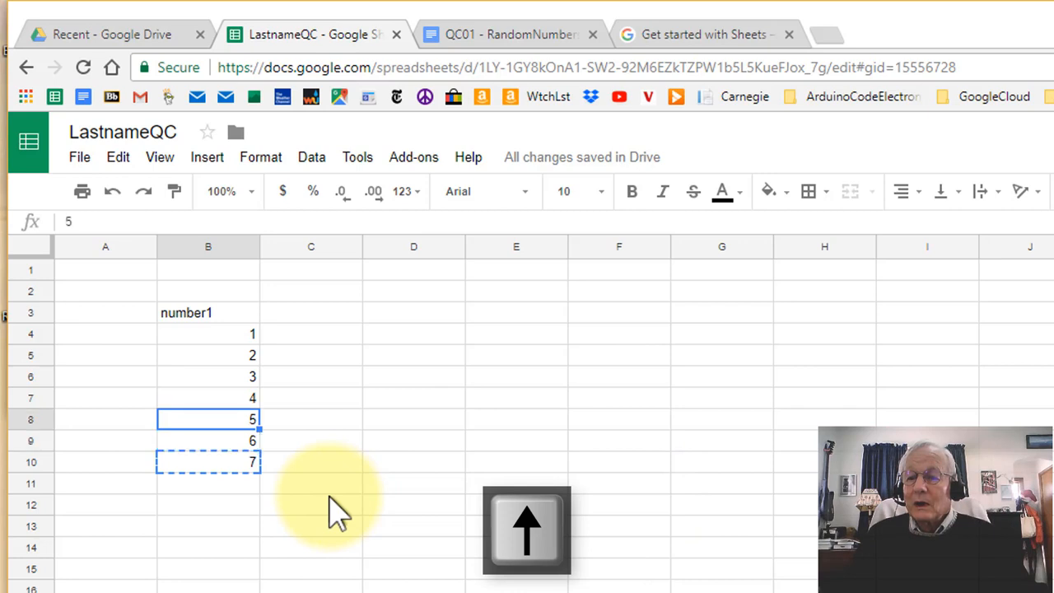
key("Down")
key("Down")
key("Down")
key("Down")
key("Down")
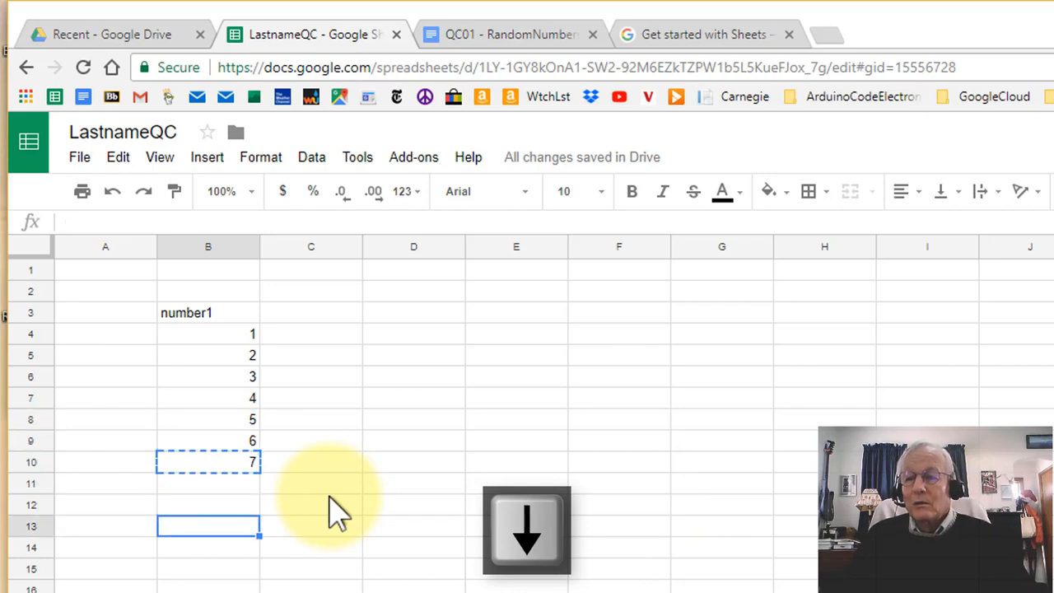
key("Up")
key("Up")
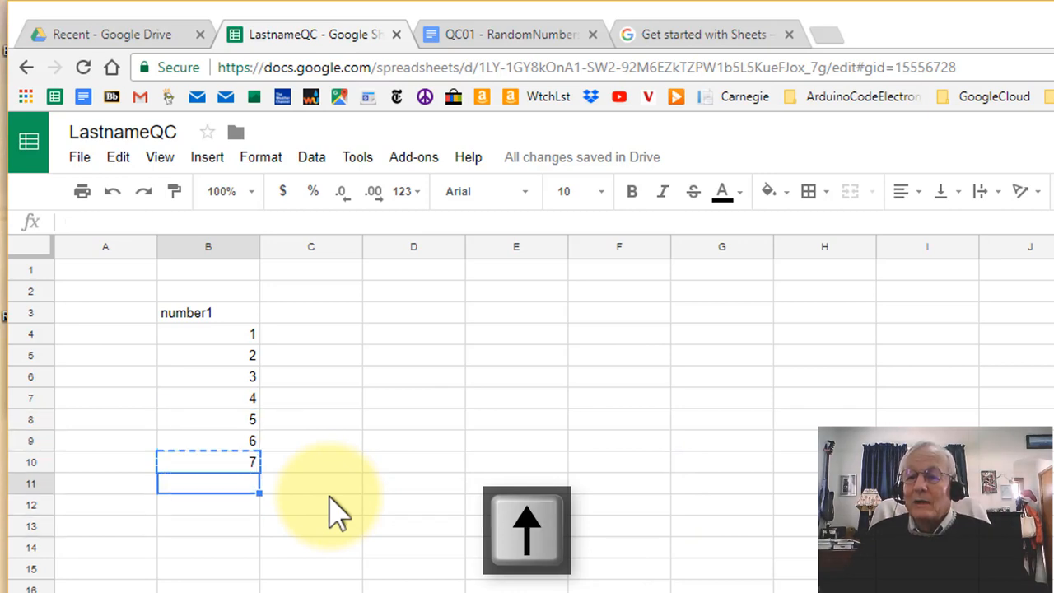
key("Left")
key("Down")
key("Right")
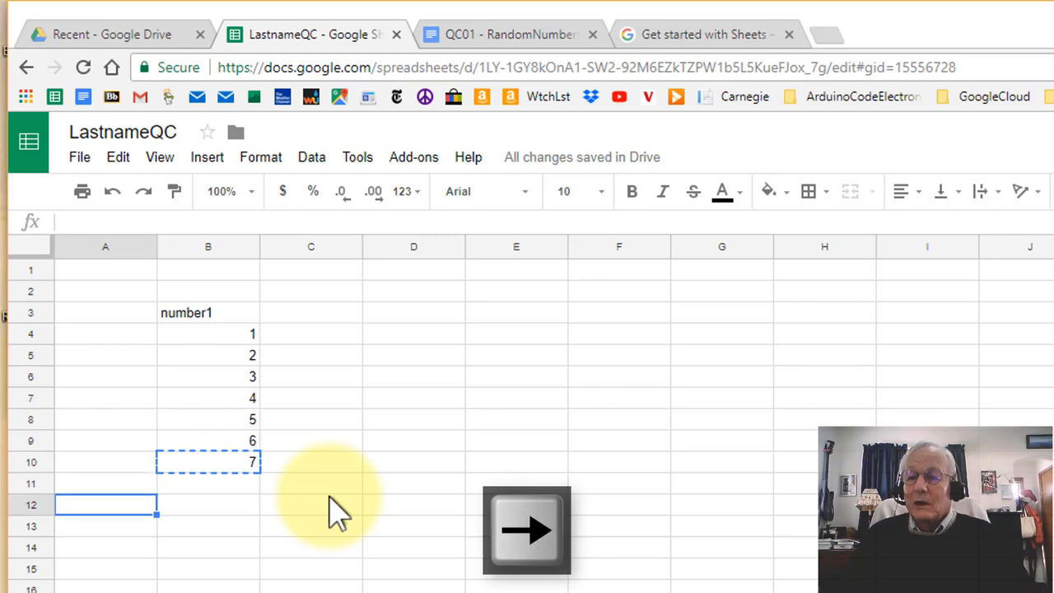
key("Up")
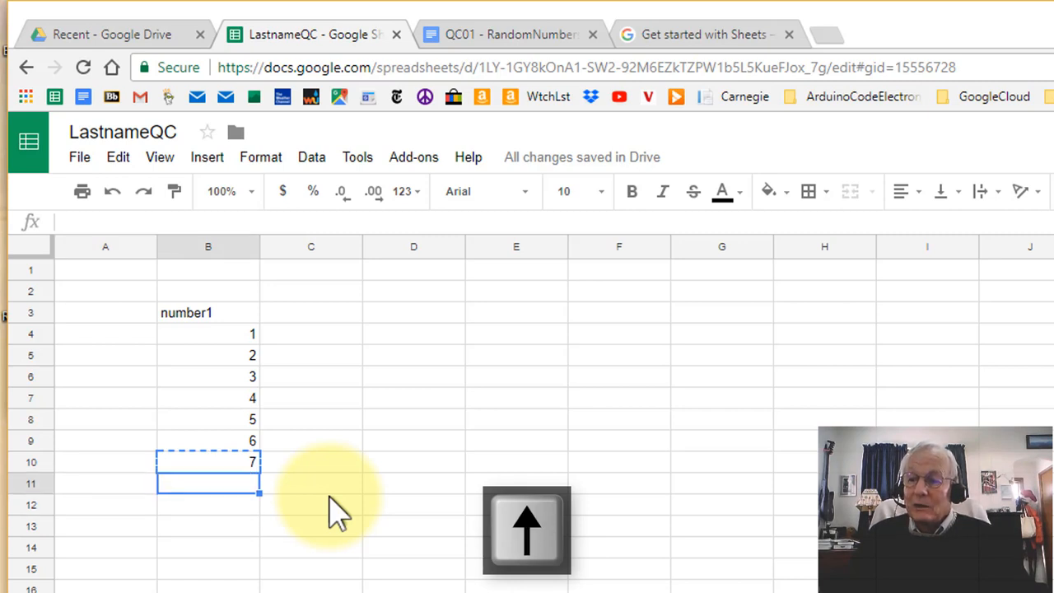
key("Down")
key("Up")
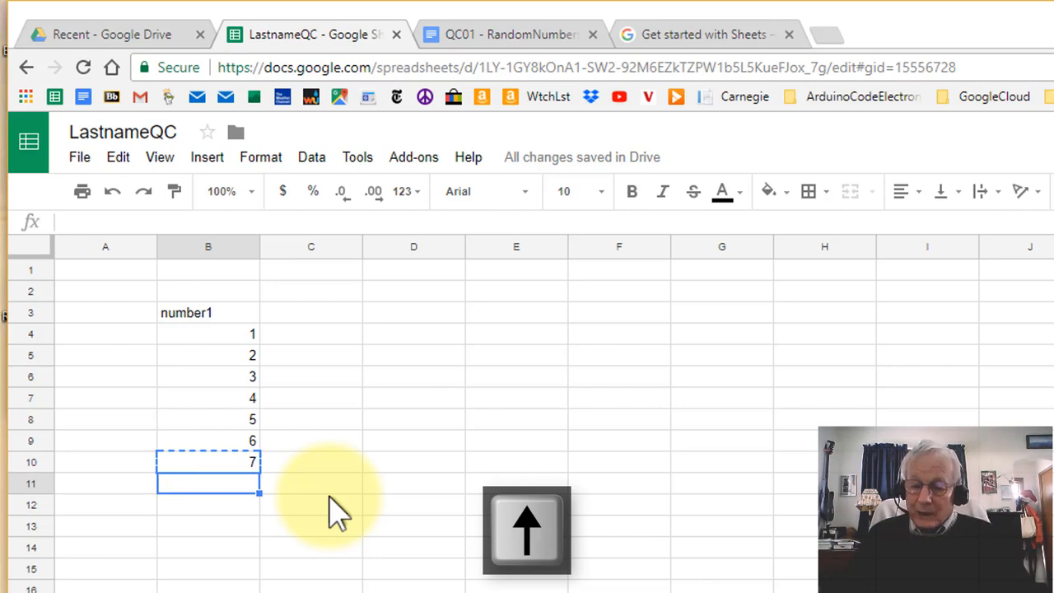
key("ctrl+v")
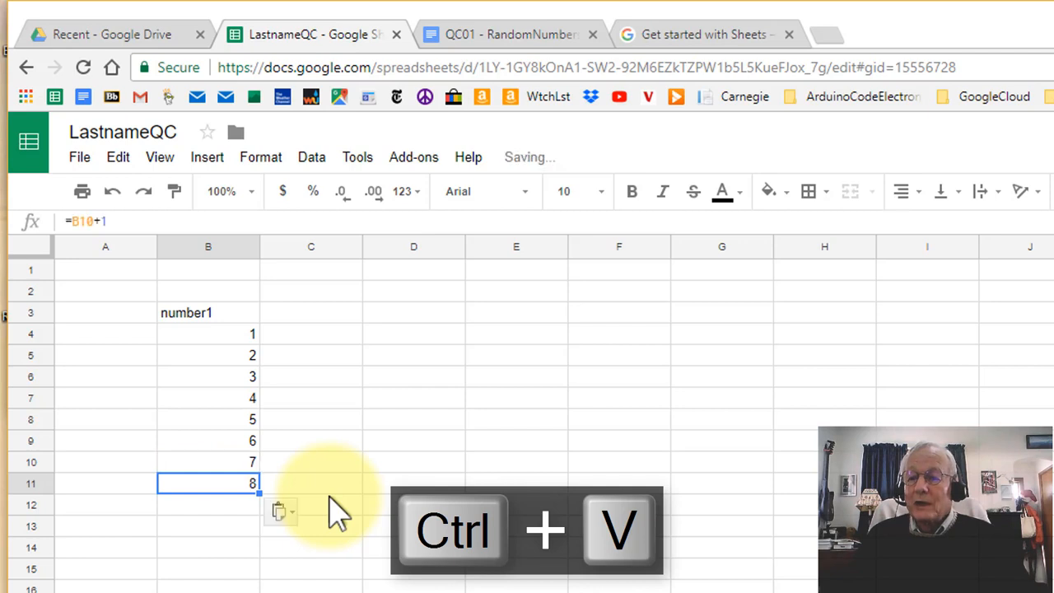
- Reselect cell B11 and then cell B10 to compare the pasted formula with the original
key("Down")
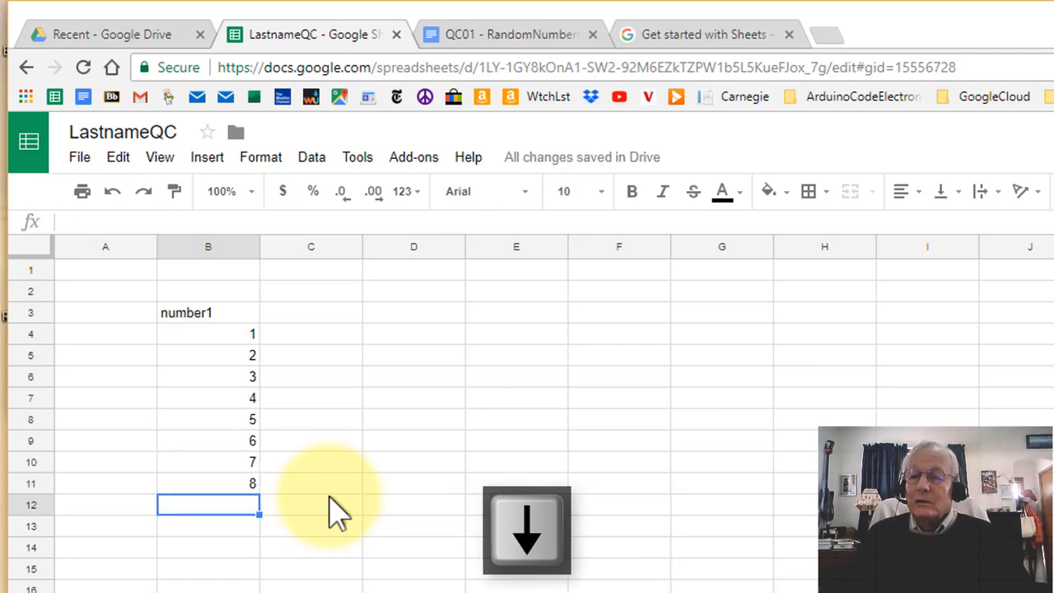
key("Up")
key("Down")
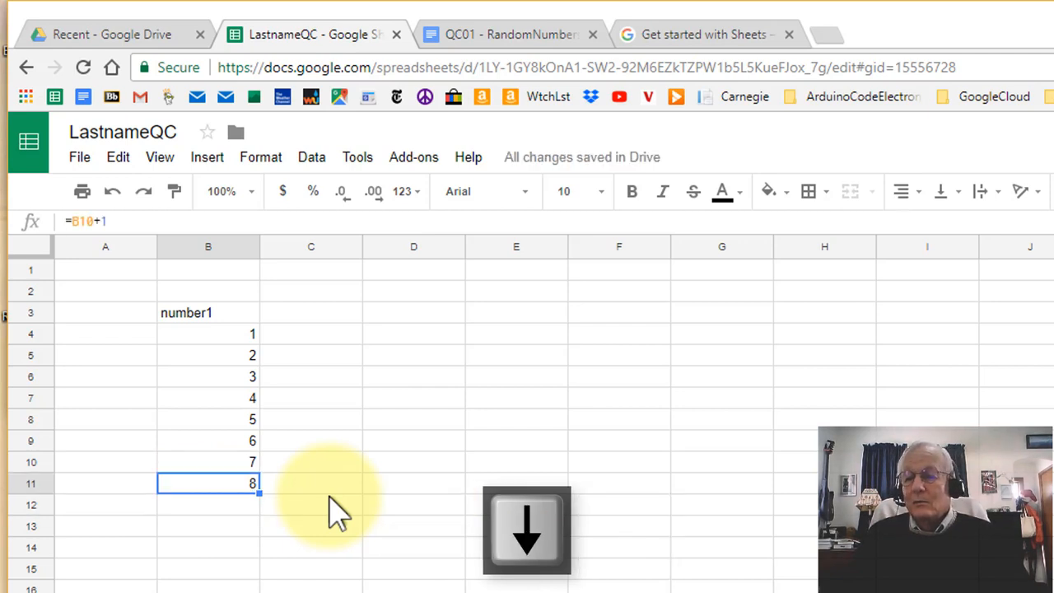
key("Up")
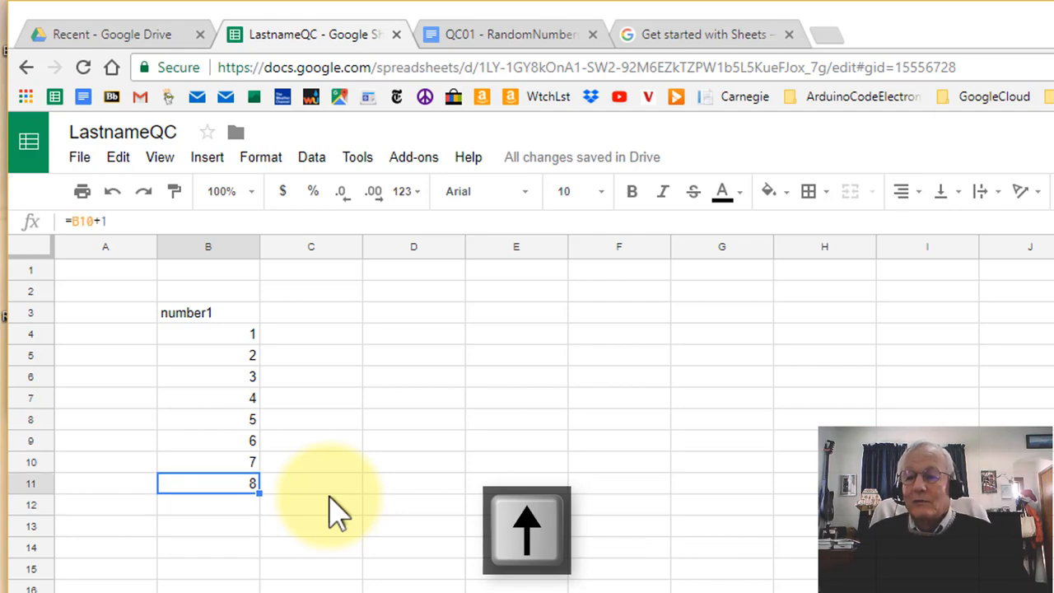
key("Up")
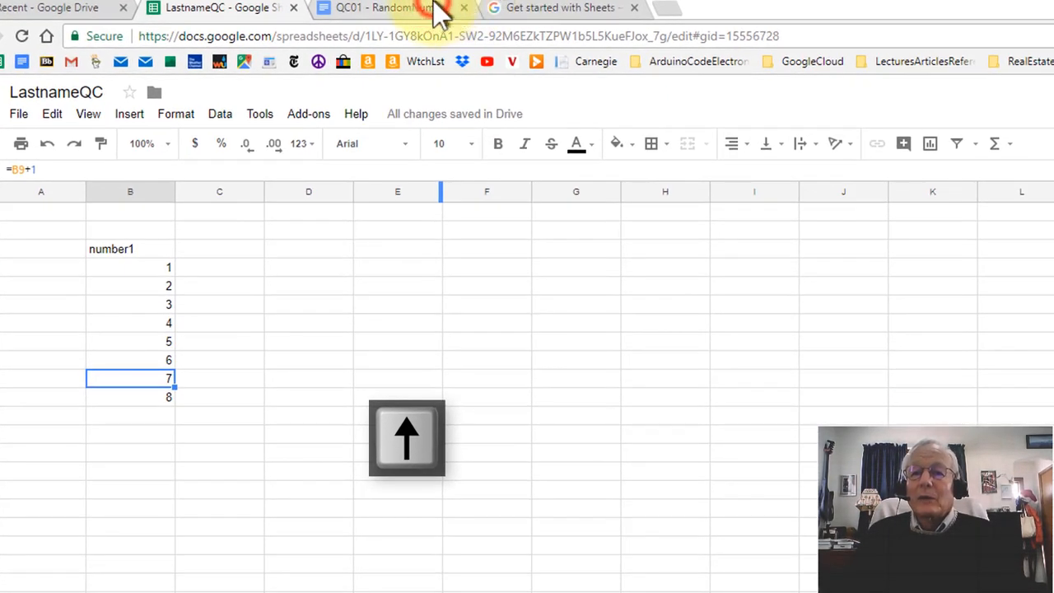
- Switch to the QC01 assignment document and read instruction 5 on copying the B10 formula and pasting it into B11
left_click(441, 10)
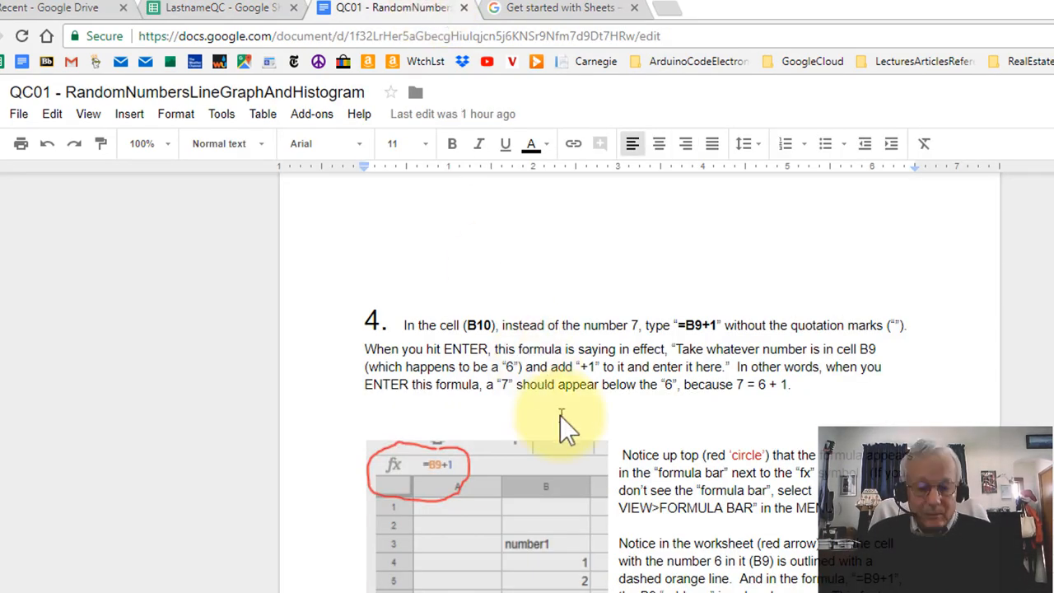
key("Down")
key("Down")
key("Down")
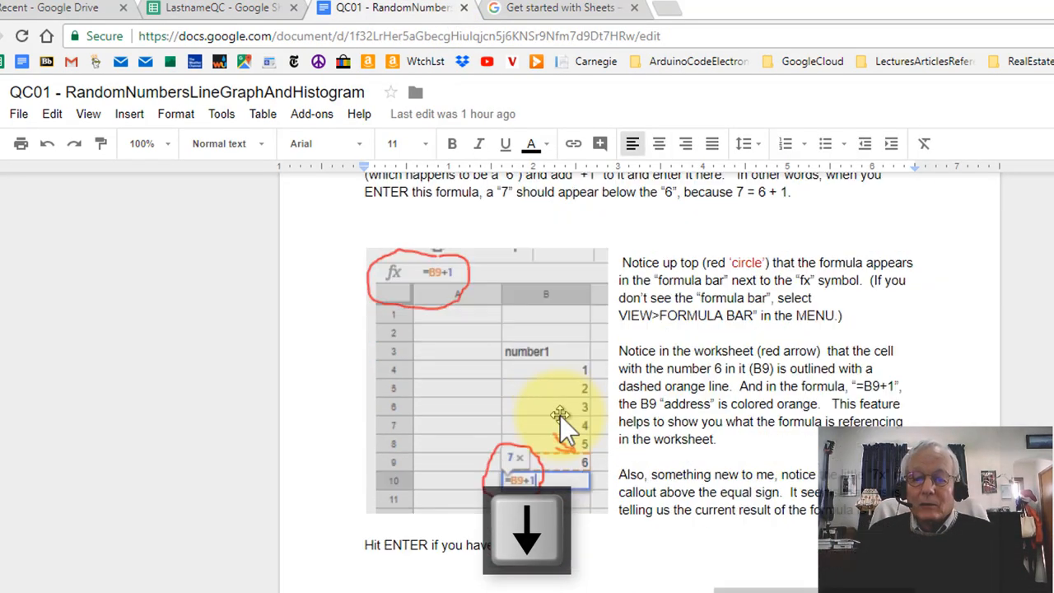
key("Down")
key("Down")
key("Down")
key("Down")
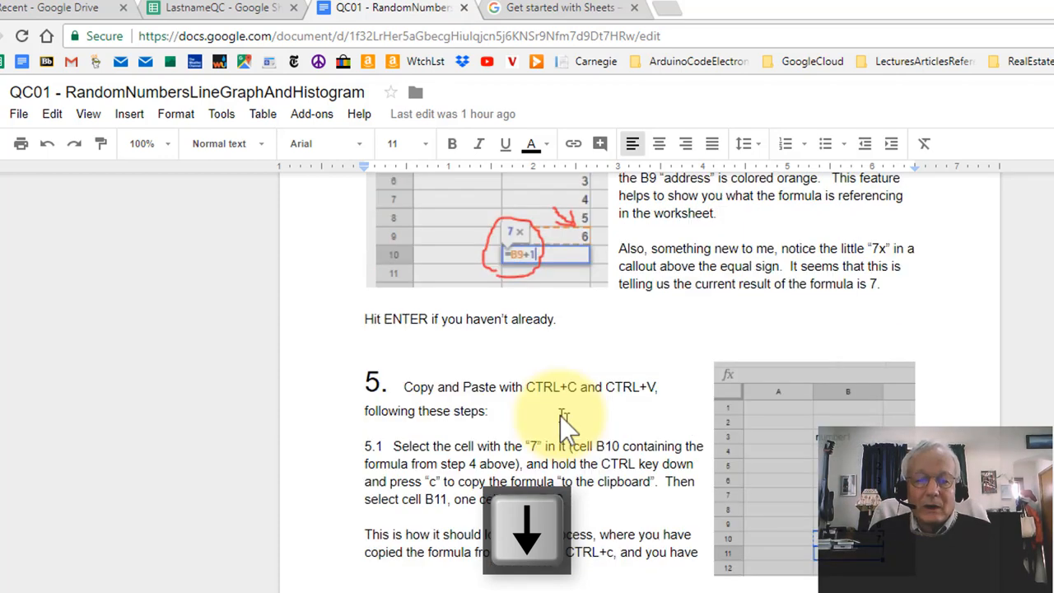
key("Down")
key("Down")
key("Down")
key("Down")
key("Down")
key("Down")
key("Down")
key("Down")
key("Down")
key("Down")
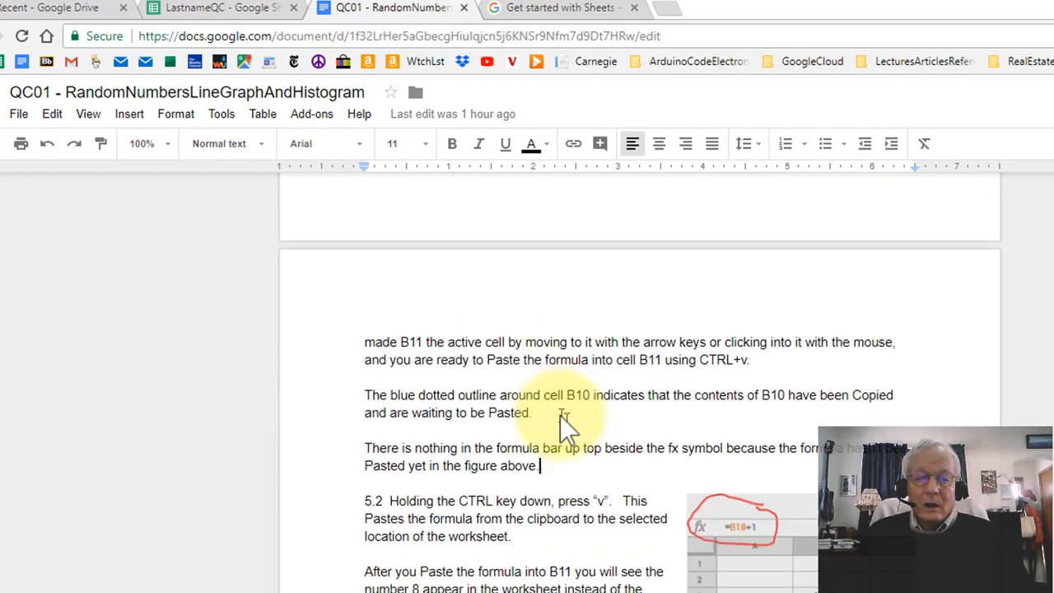
key("Down")
key("Down")
key("Down")
key("End")
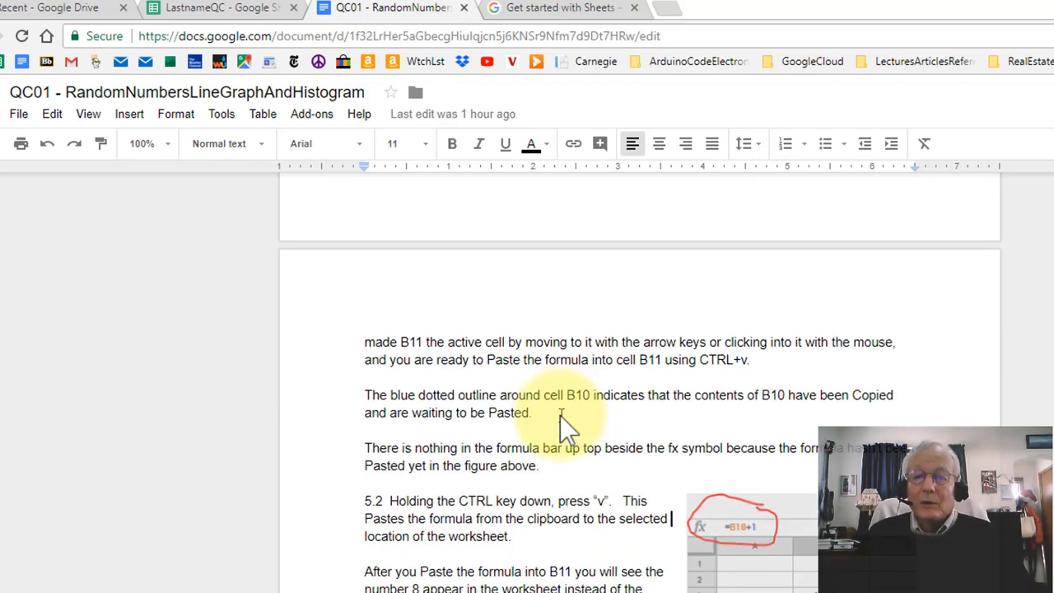
key("Down")
key("Down")
key("Down")
key("Down")
key("Down")
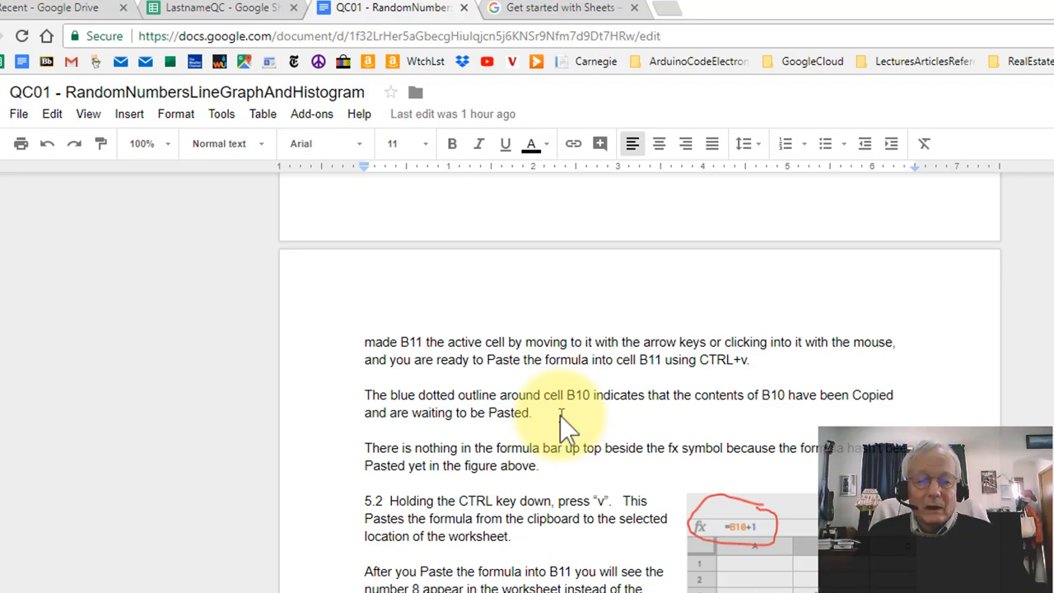
scroll(560, 416, "down", 1)
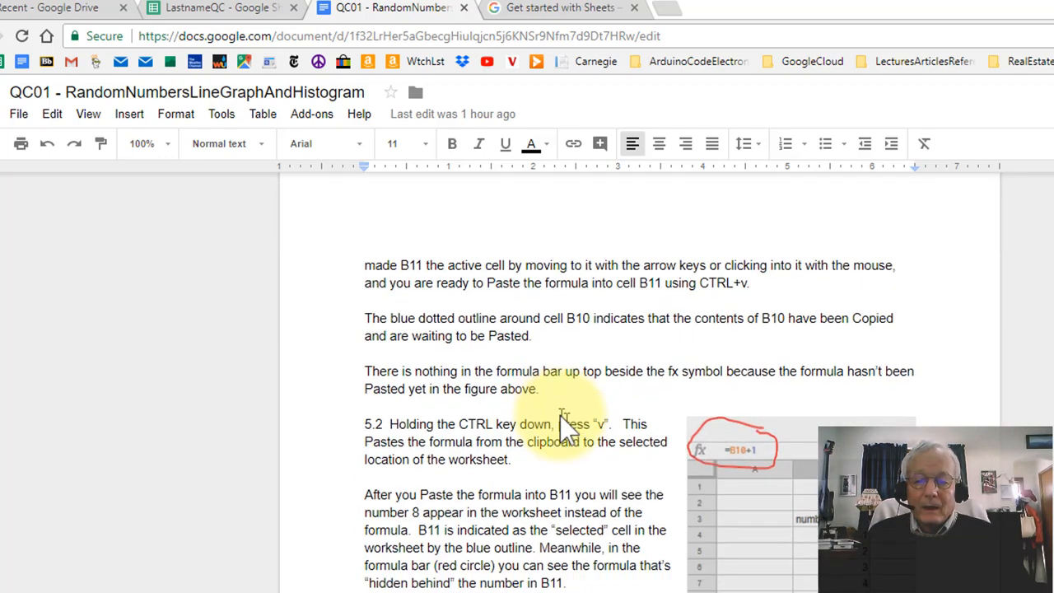
scroll(560, 416, "down", 3)
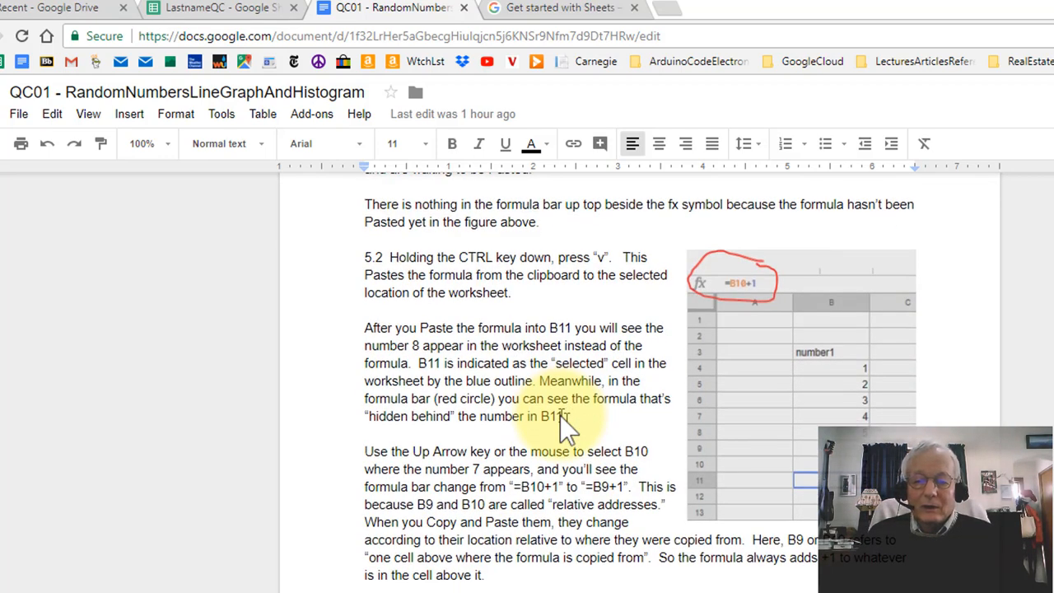
- Read Note 1 and instruction 6 on copying the formula down column B, continuing to the start of instruction 7
scroll(565, 426, "down", 3)
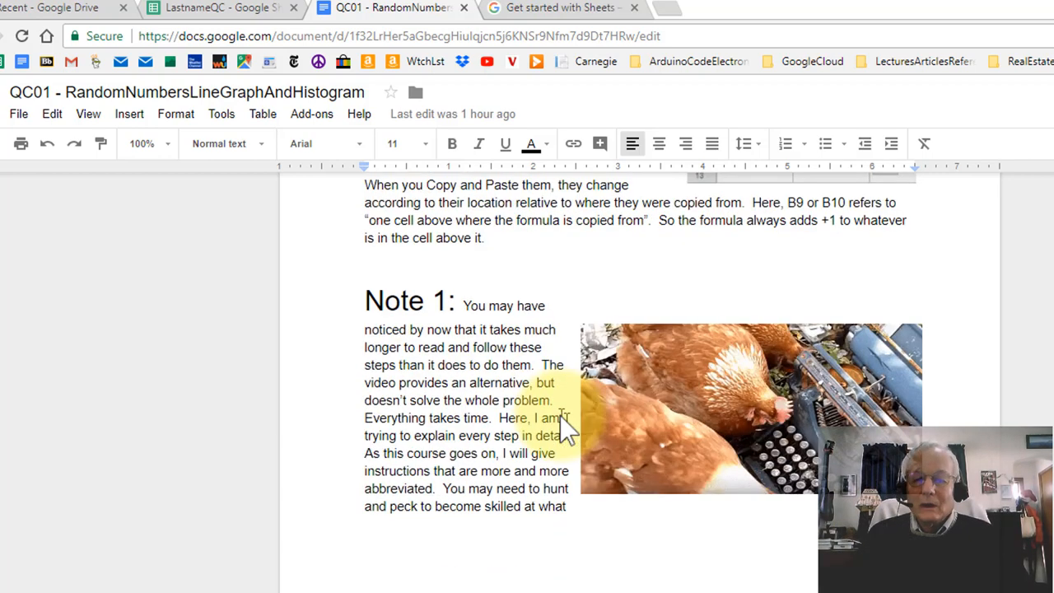
scroll(566, 424, "down", 1)
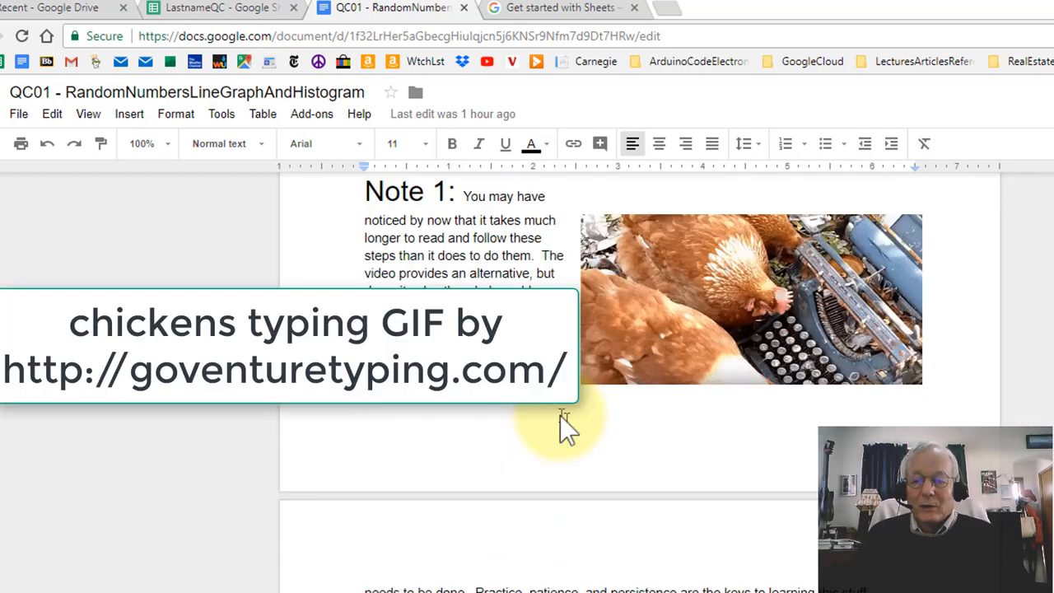
scroll(566, 426, "down", 1)
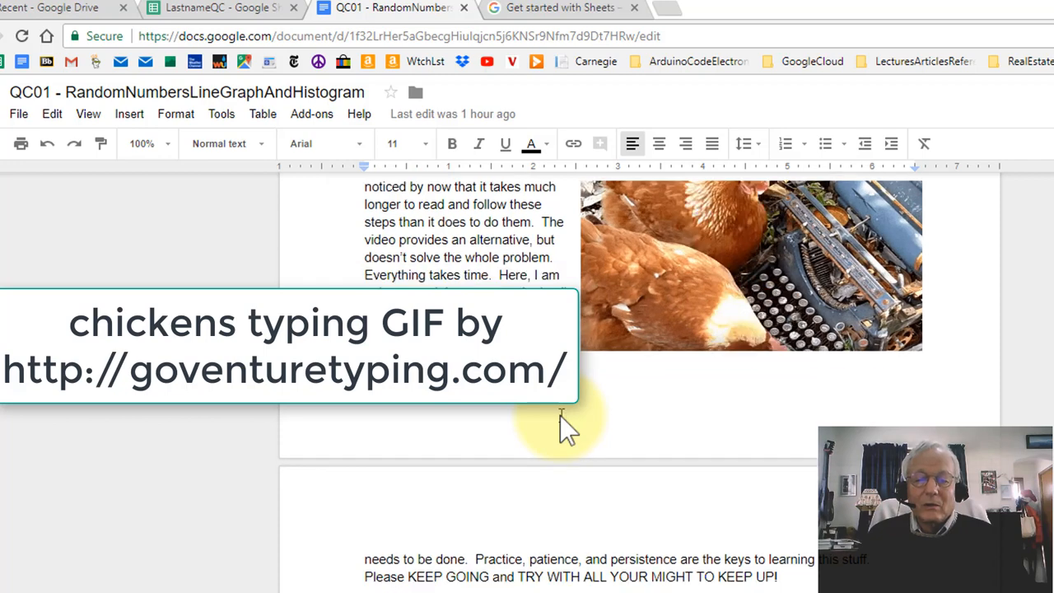
scroll(566, 426, "down", 3)
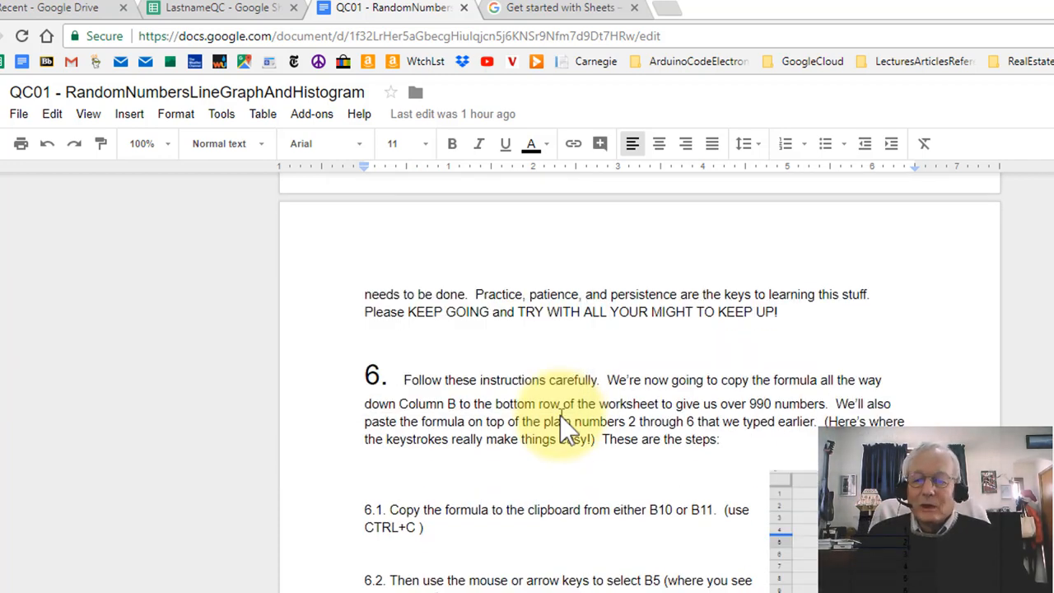
scroll(562, 417, "down", 2)
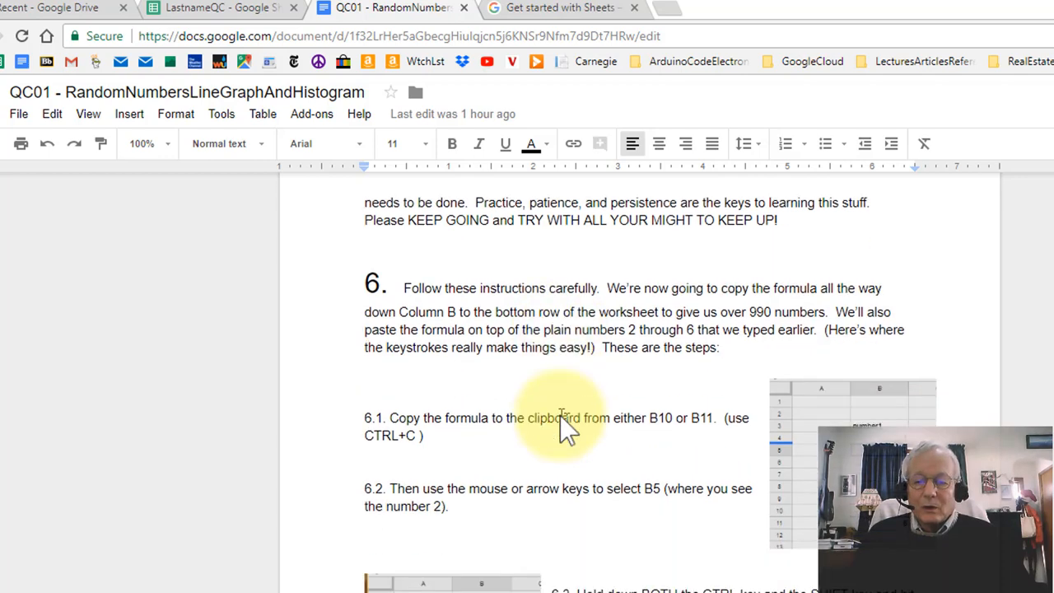
scroll(563, 424, "down", 1)
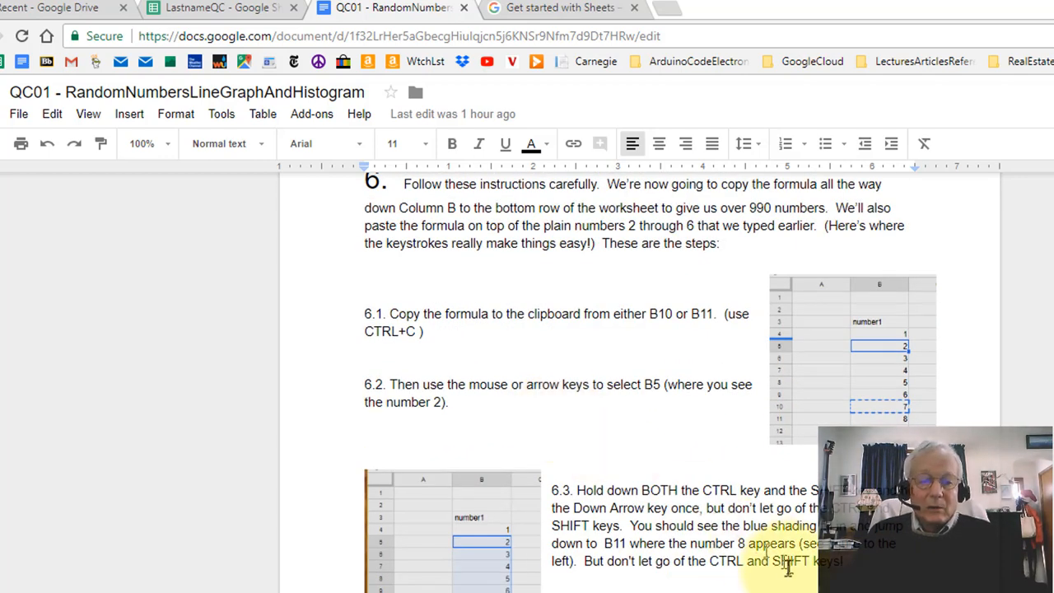
scroll(787, 568, "down", 2)
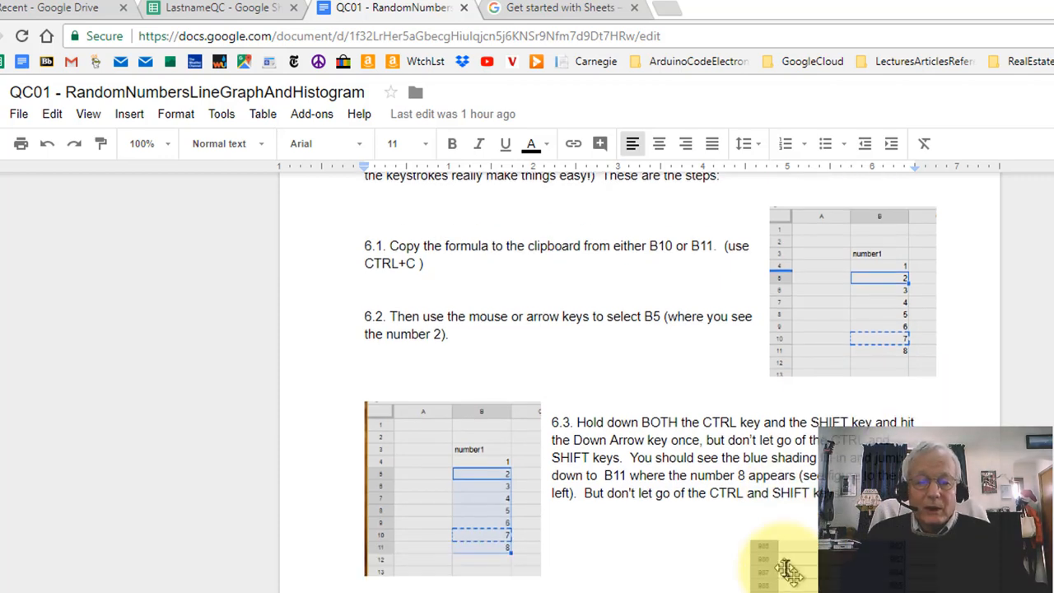
scroll(782, 569, "down", 5)
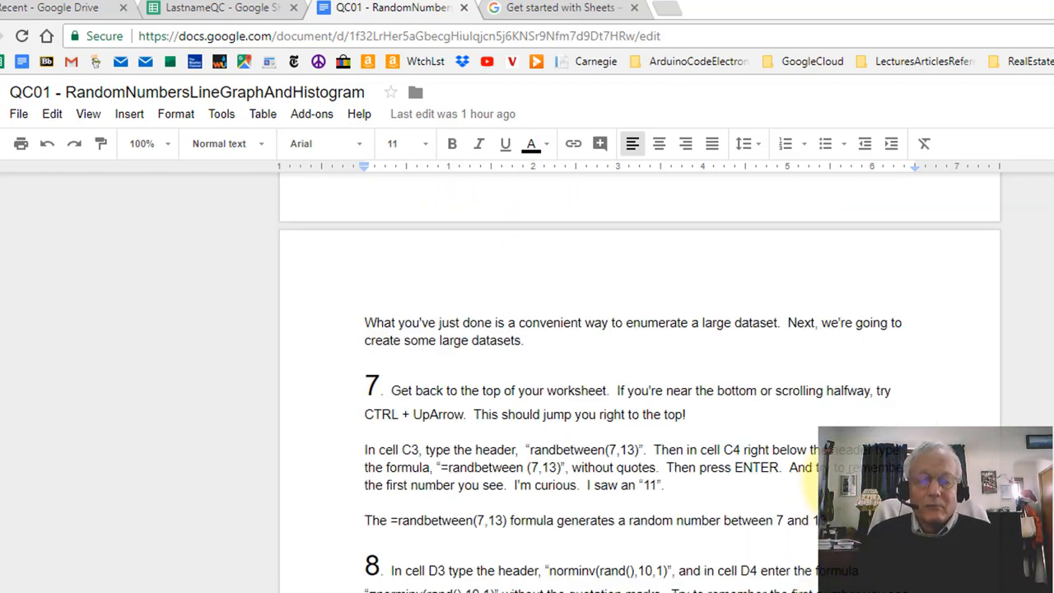
- Go back to steps 6.4 and 6.5 and review how to extend the selection to row 1000 and paste the formula
key("Up")
key("Up")
key("Up")
key("Up")
key("Up")
key("Up")
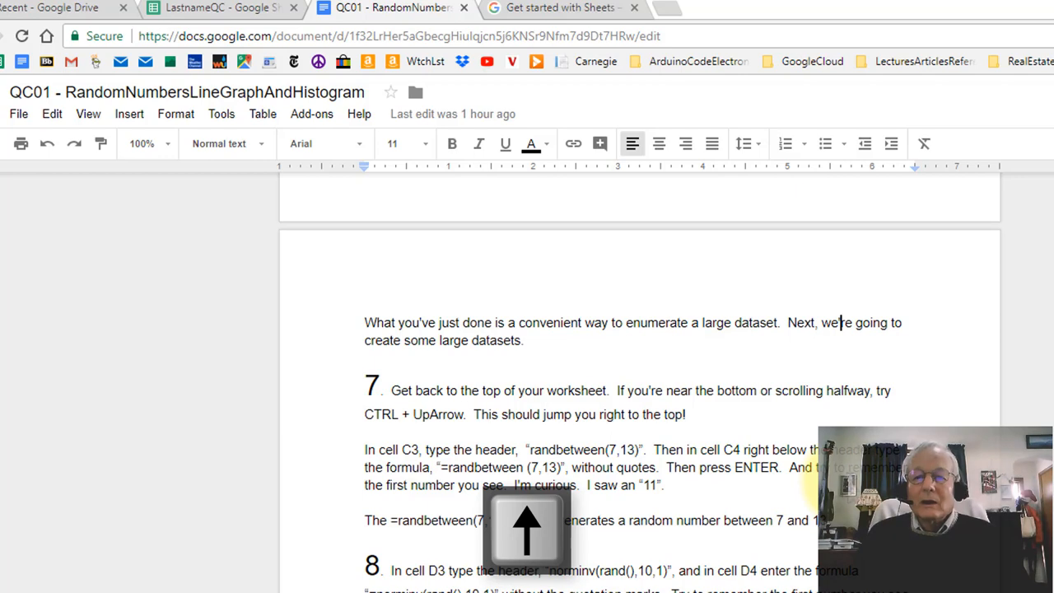
key("Up")
key("Up")
key("Up")
key("Up")
key("Up")
key("Up")
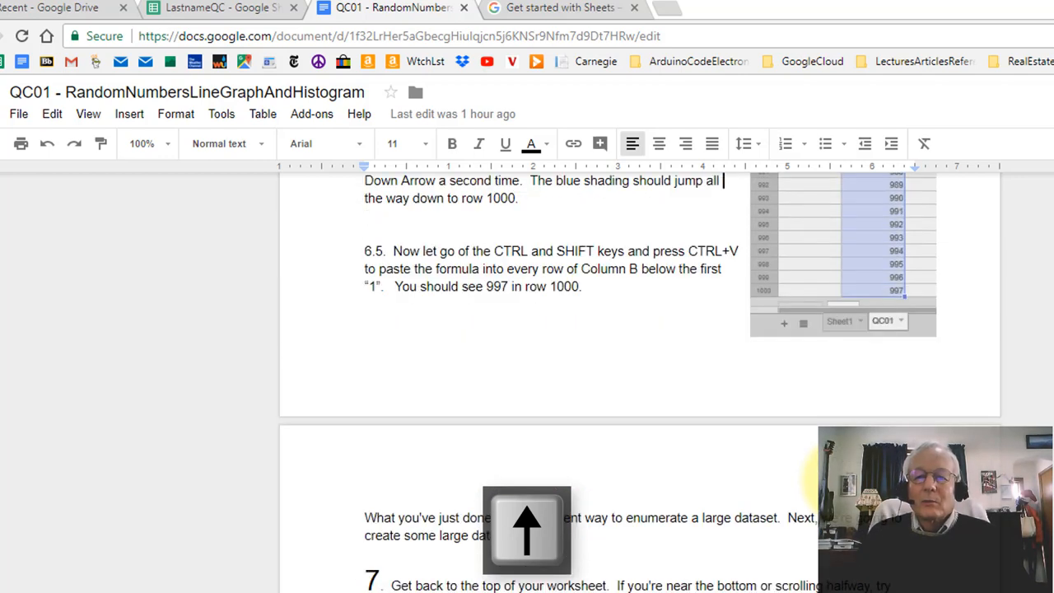
key("Up")
key("Up")
key("Up")
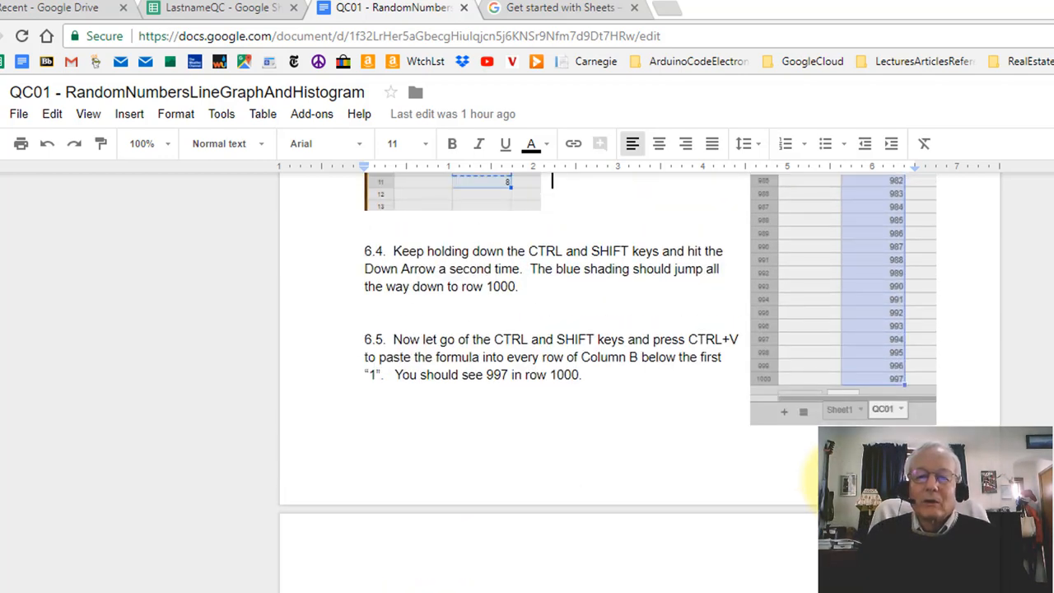
key("Up")
key("Up")
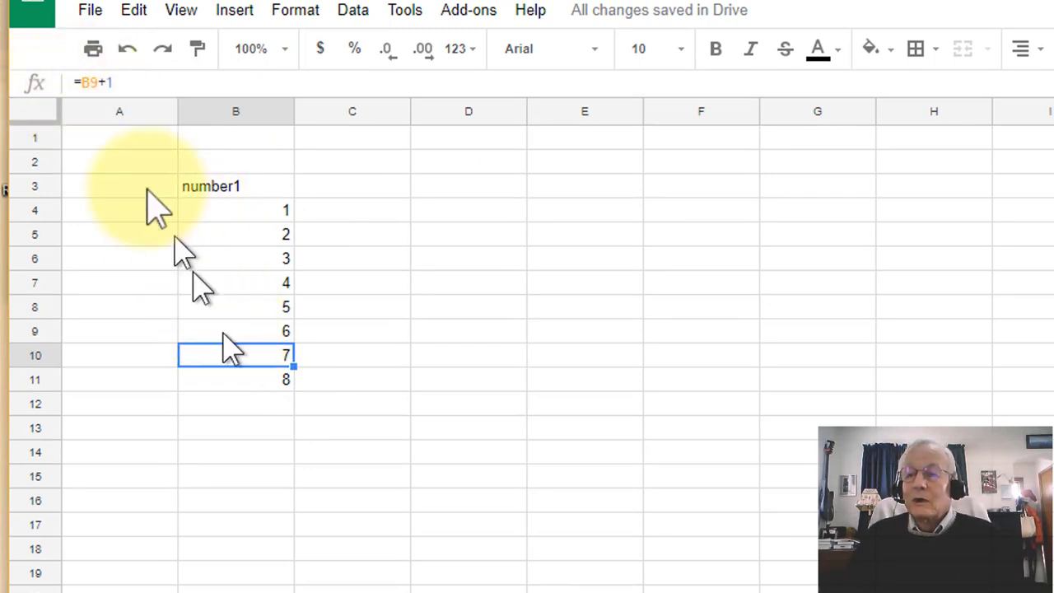
- Check the formula in cell B10 without changing it and copy the cell
left_click(85, 85)
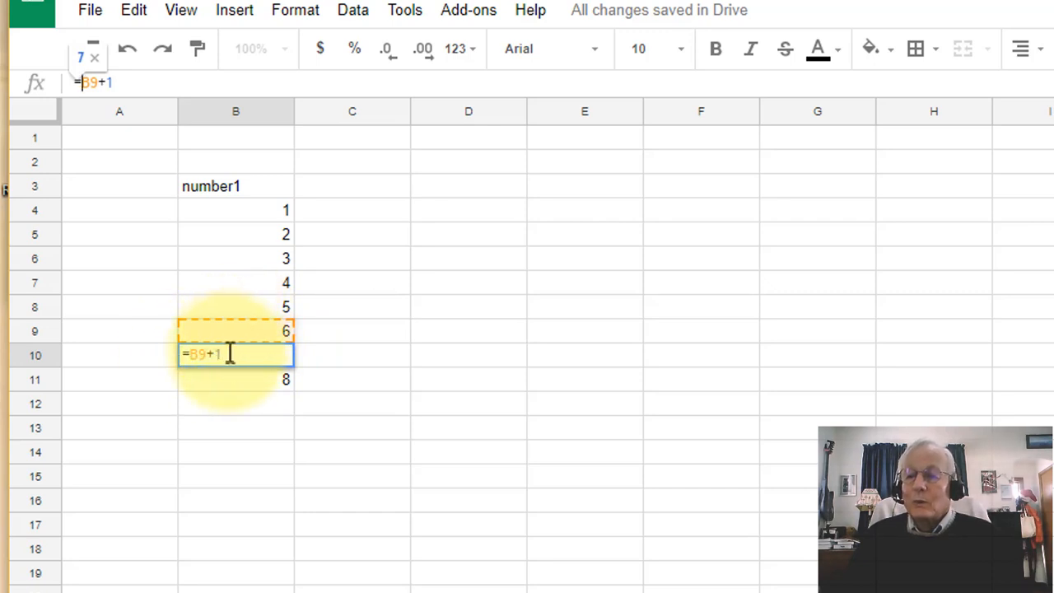
left_click(415, 331)
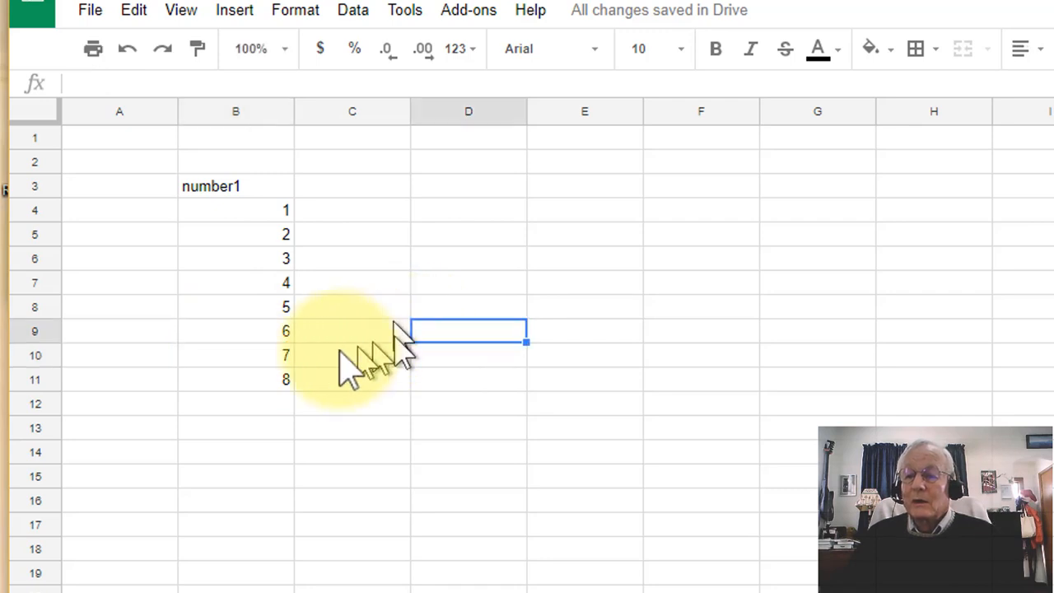
left_click(290, 354)
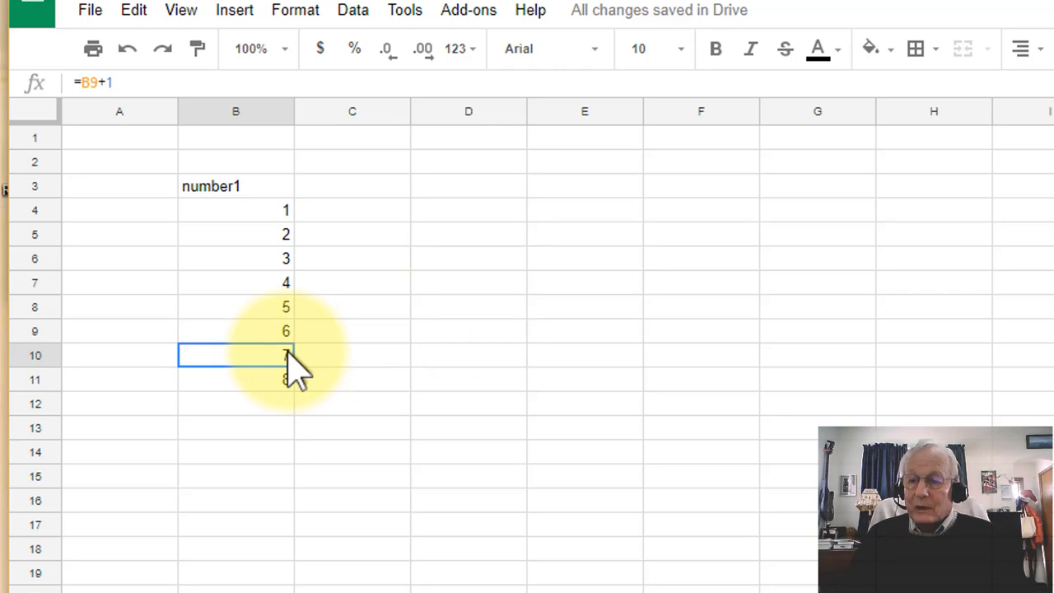
key("ctrl+c")
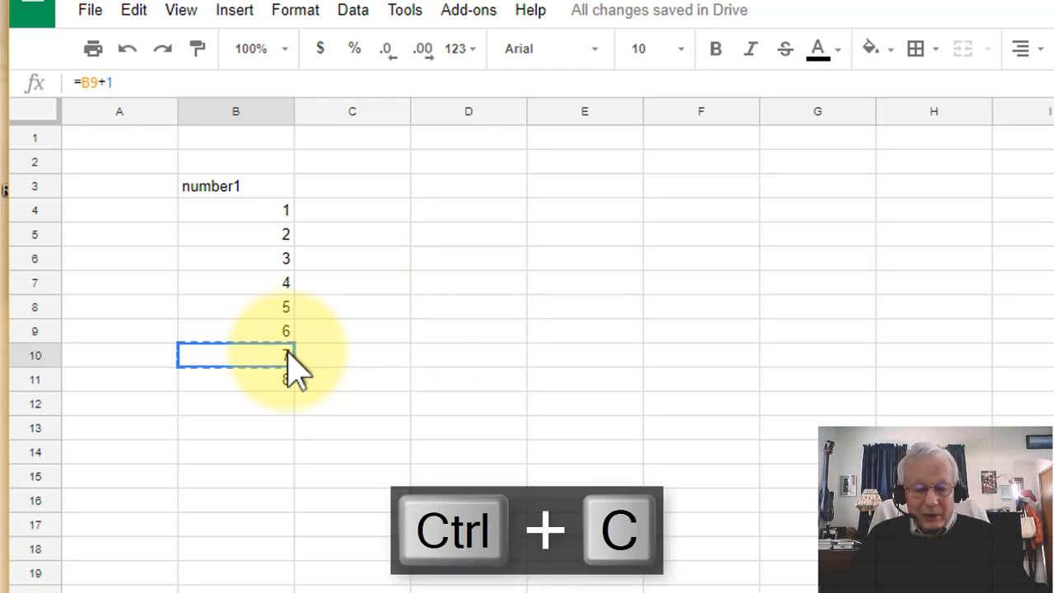
- Paste the copied formula into column B from cell B5 down to row 1000
key("Up")
key("Up")
key("Up")
key("Up")
key("Up")
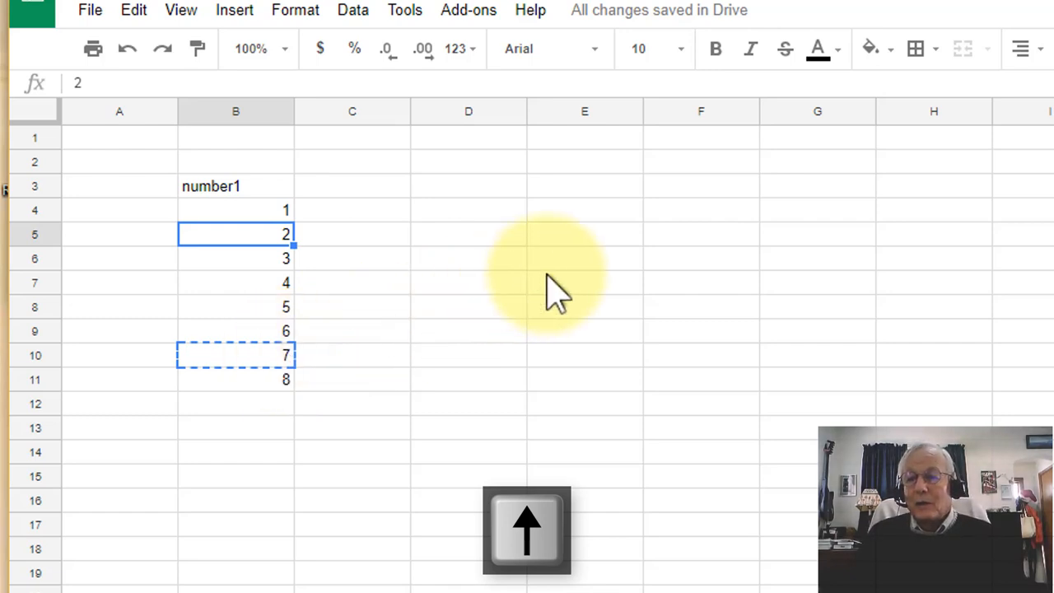
left_click(268, 238)
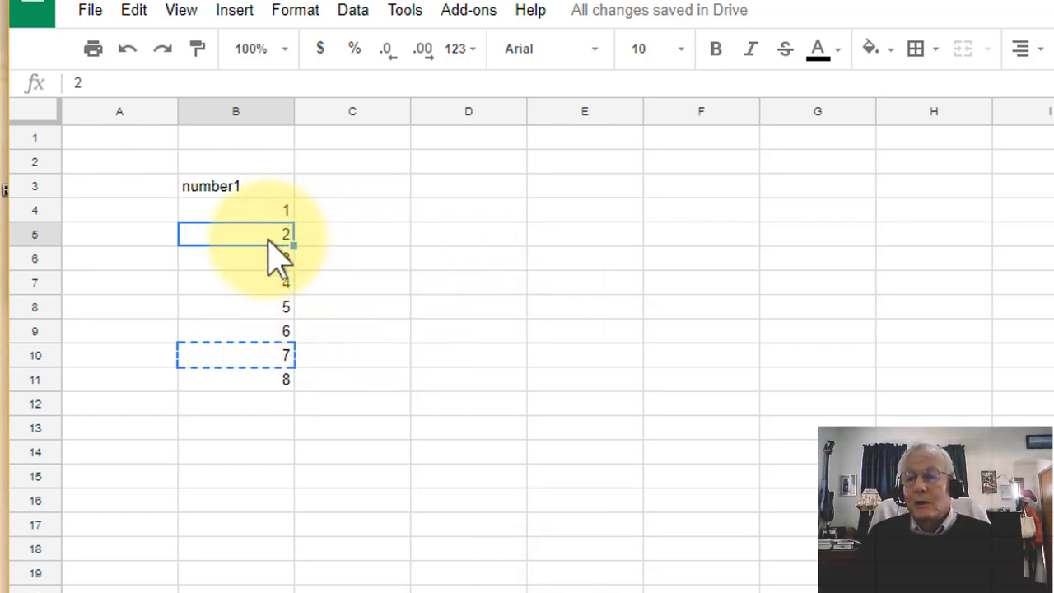
left_click(252, 286)
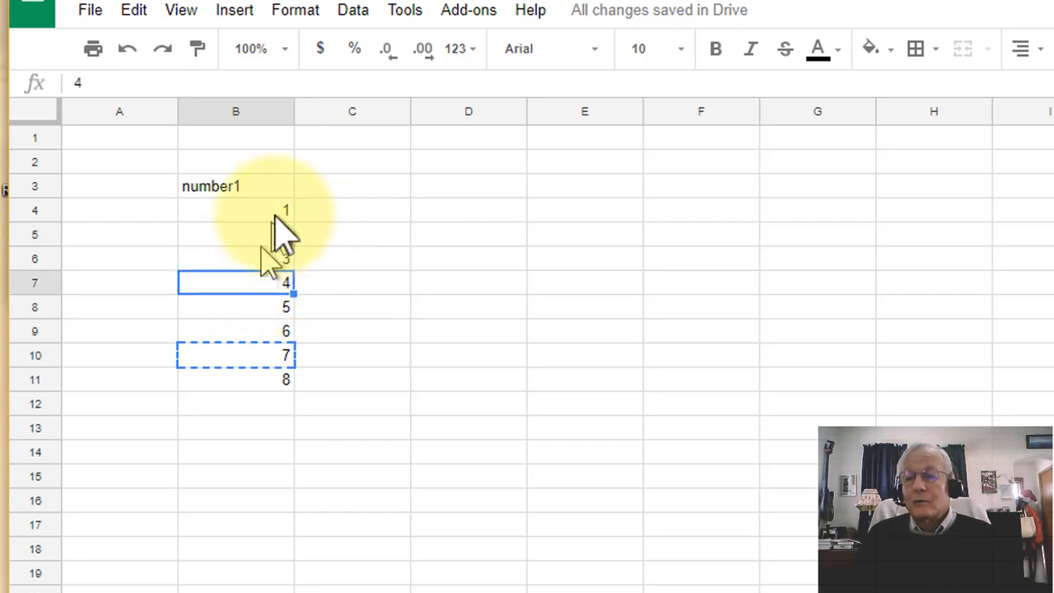
left_click(277, 236)
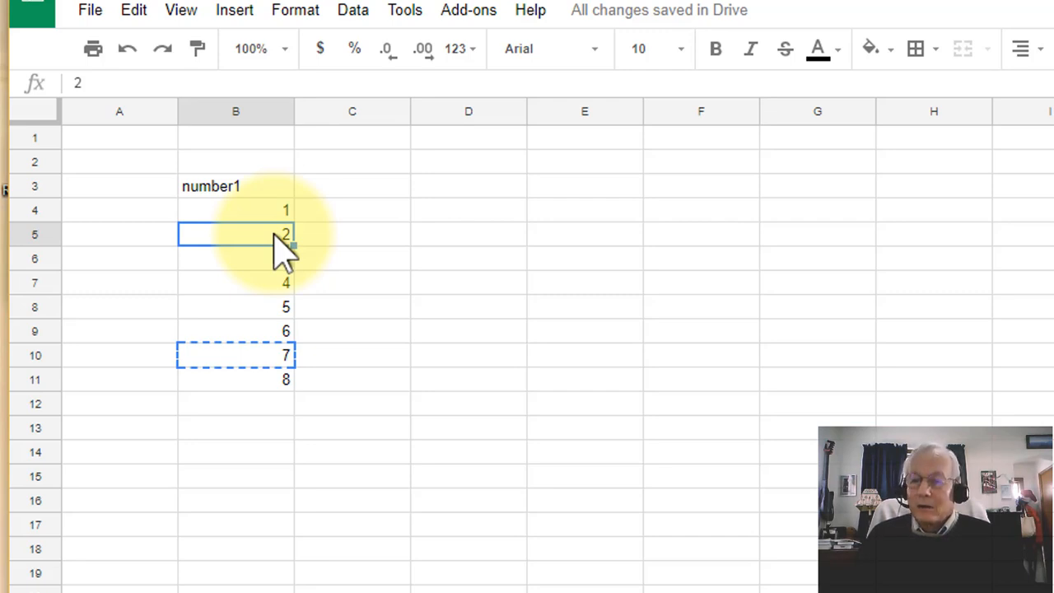
key("ctrl+shift+Down")
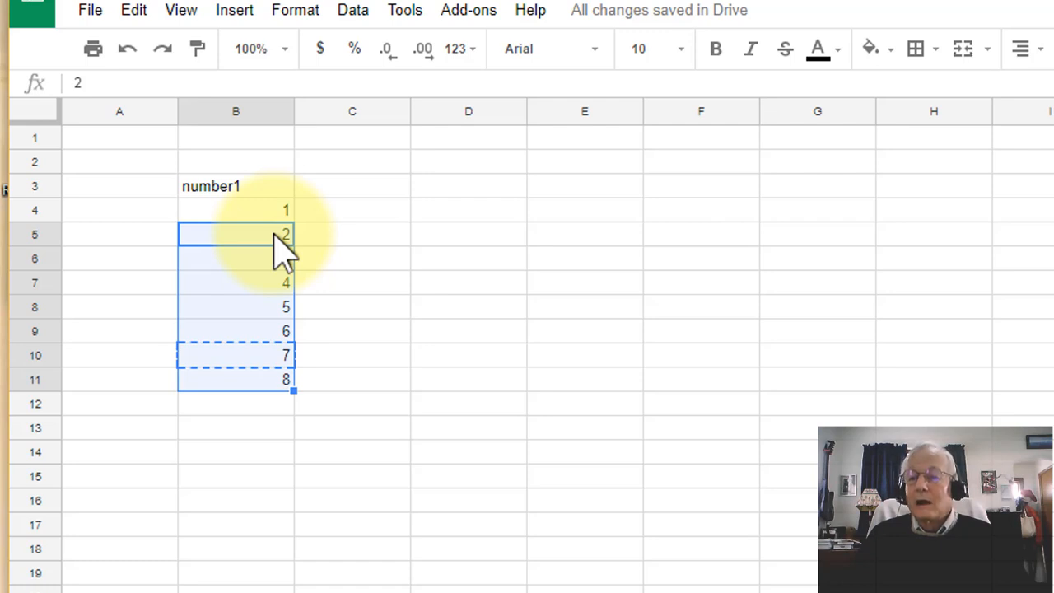
key("ctrl+shift+Down")
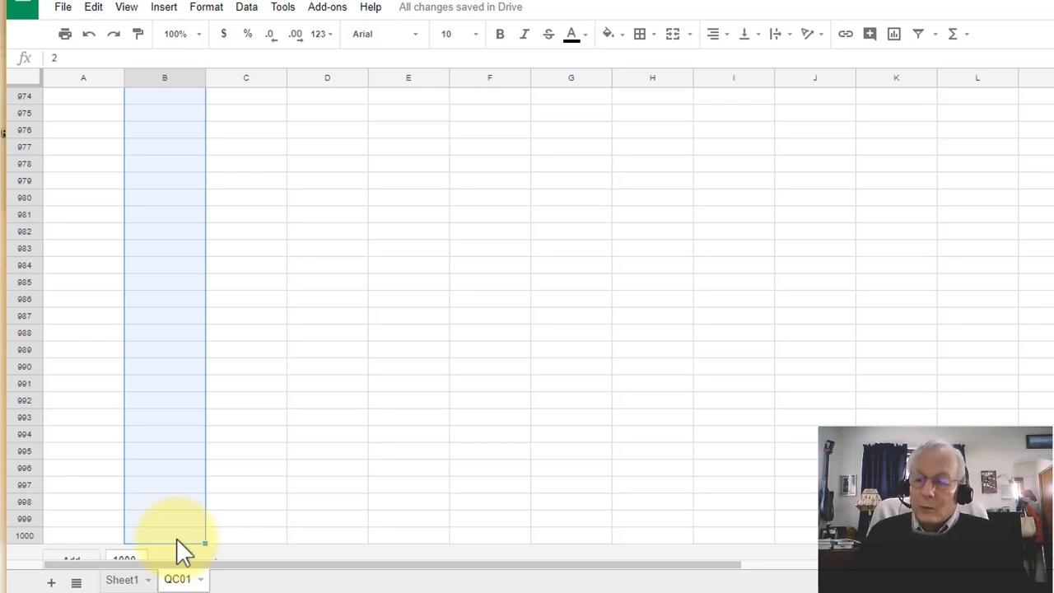
key("ctrl+v")
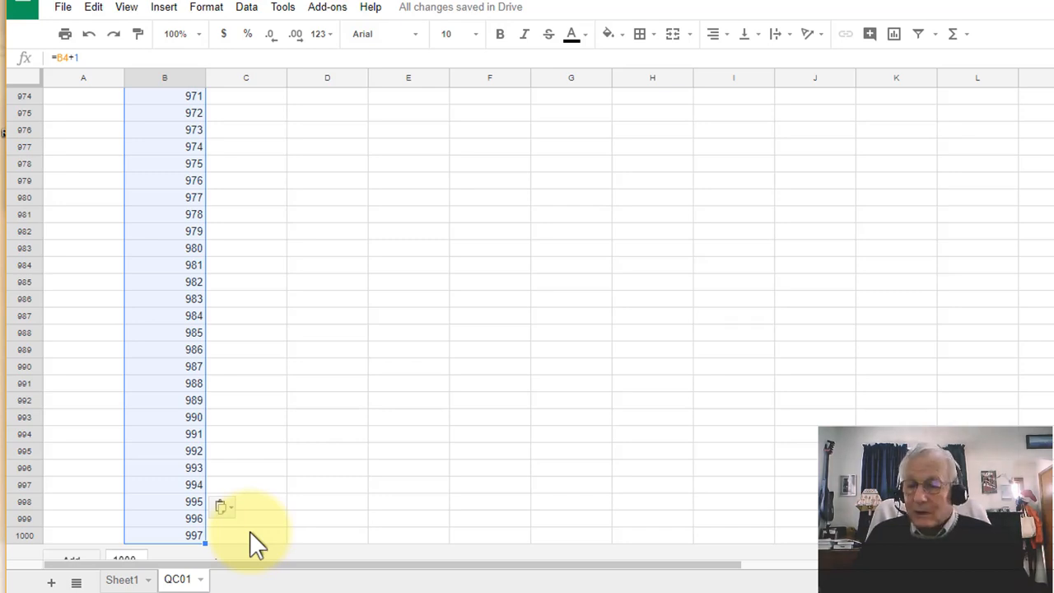
- Return to the top of the worksheet and select cell B4
key("Up")
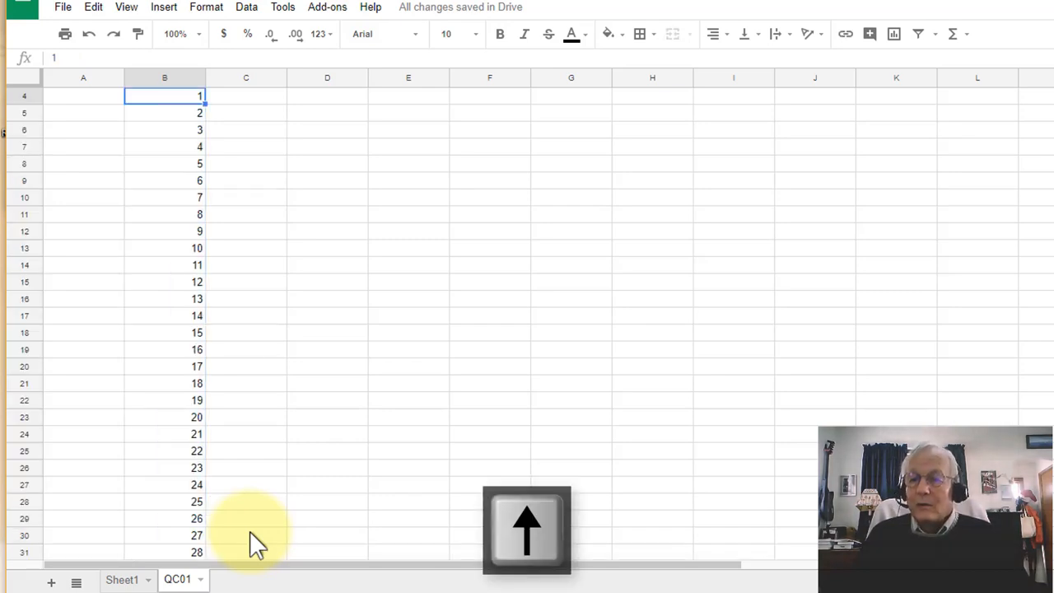
key("Up")
key("Up")
key("Up")
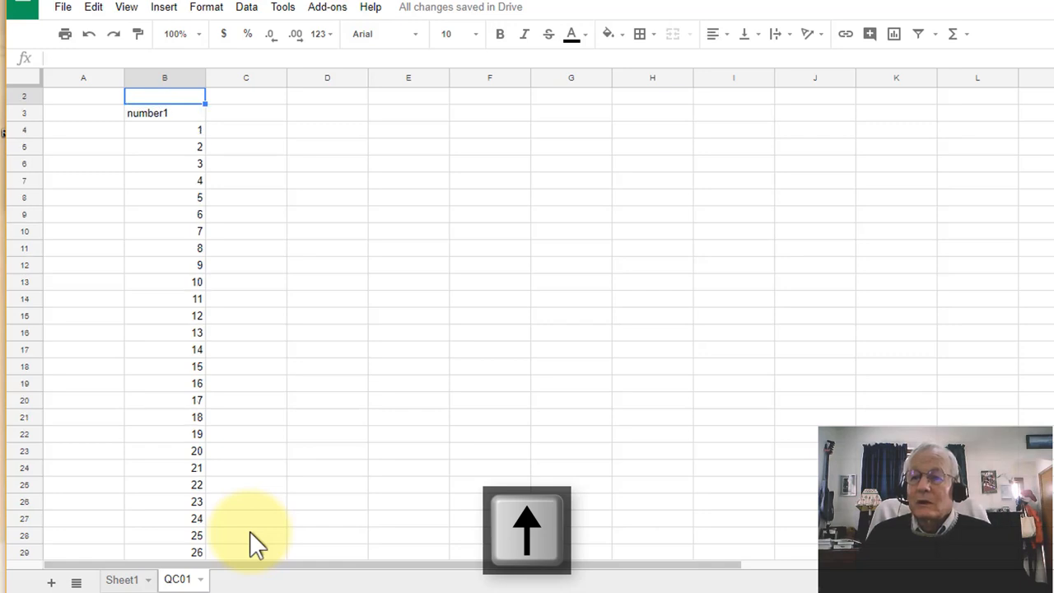
key("Down")
key("Down")
key("Down")
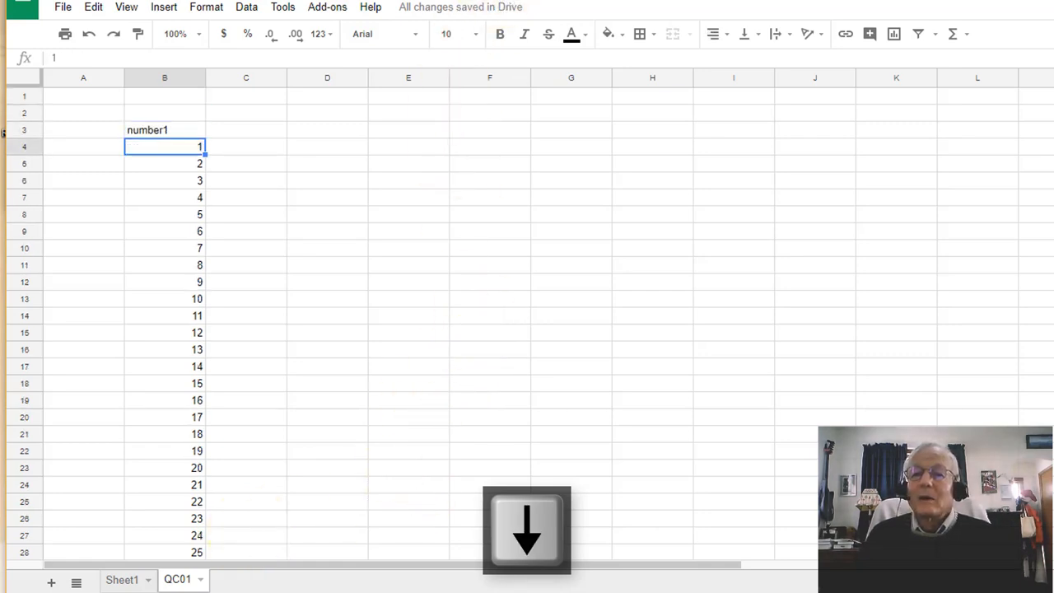
- Switch to the assignment document and move on from steps 6.4 and 6.5 to find instructions 7 and 8
left_click(404, 1)
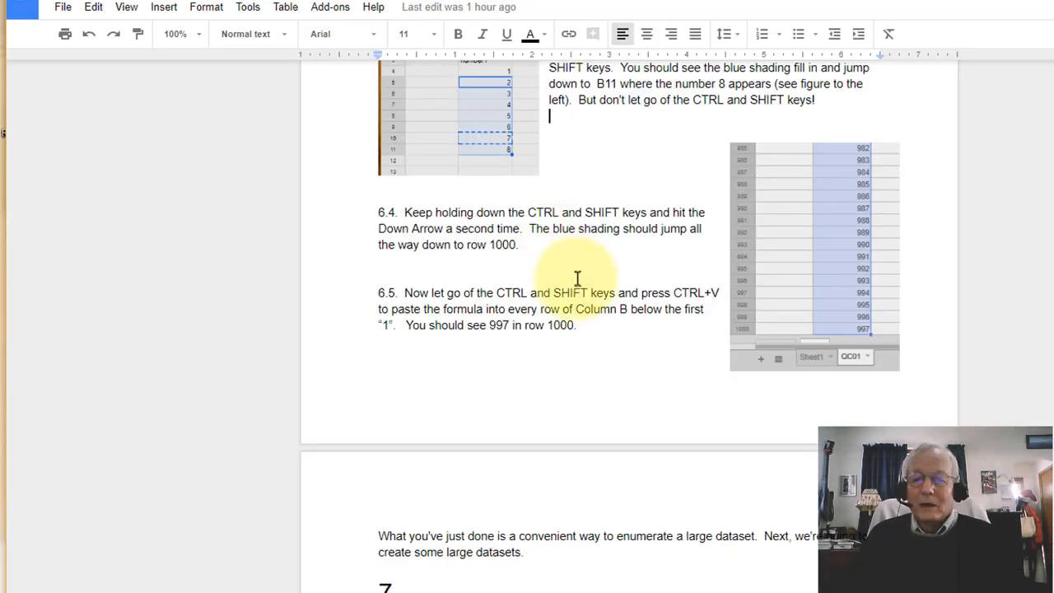
key("Down")
key("Down")
key("Down")
key("Down")
key("Down")
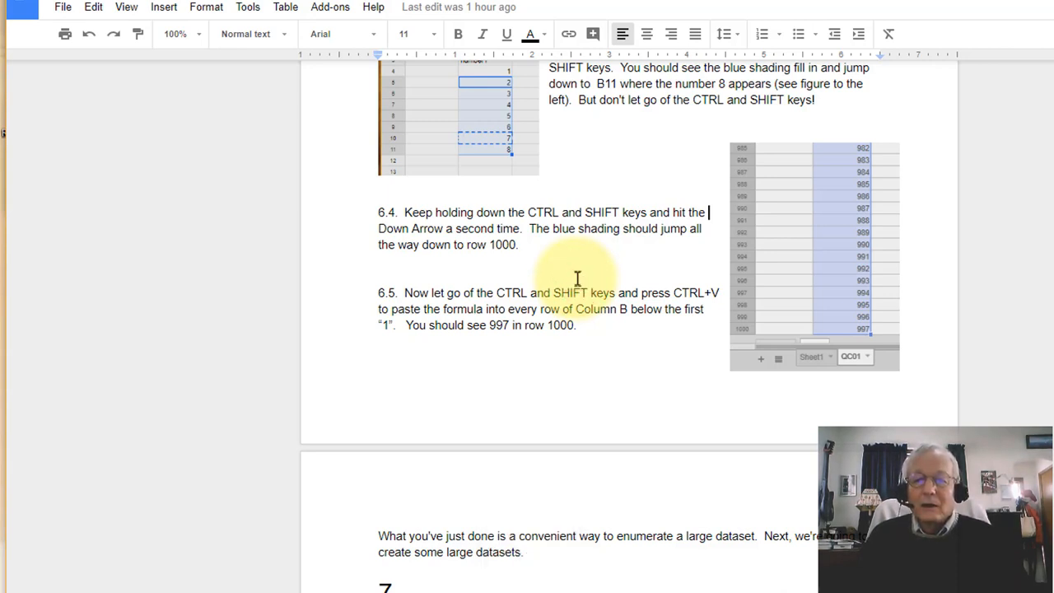
key("Page_Down")
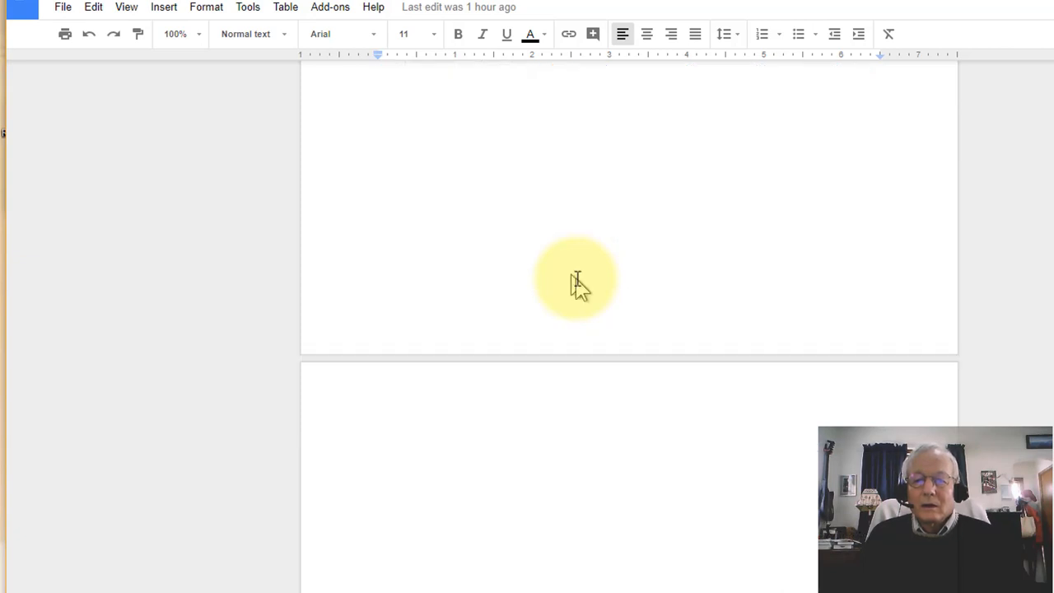
key("Up")
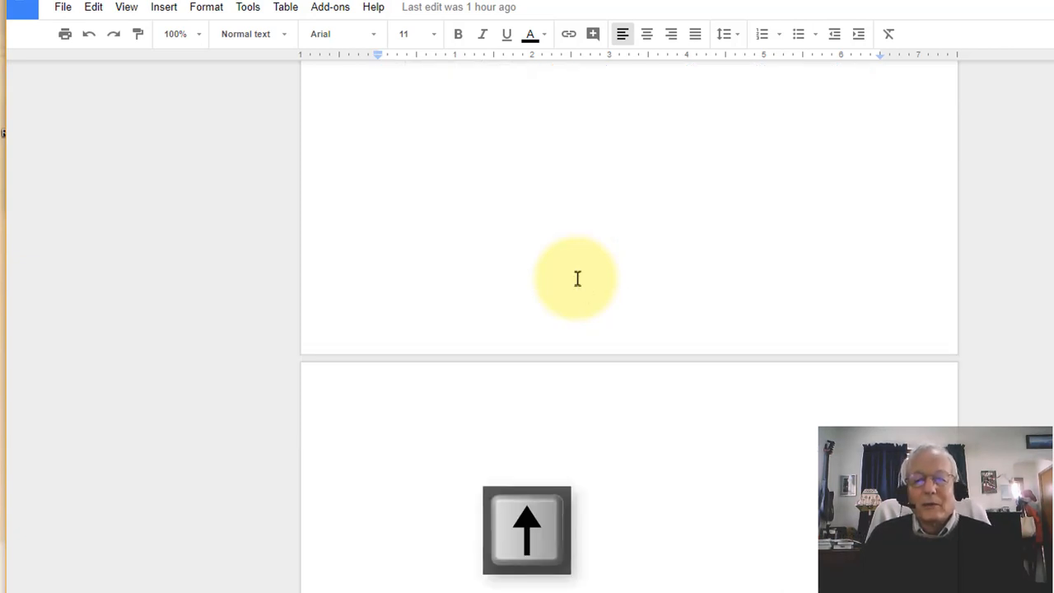
scroll(577, 279, "down", 1)
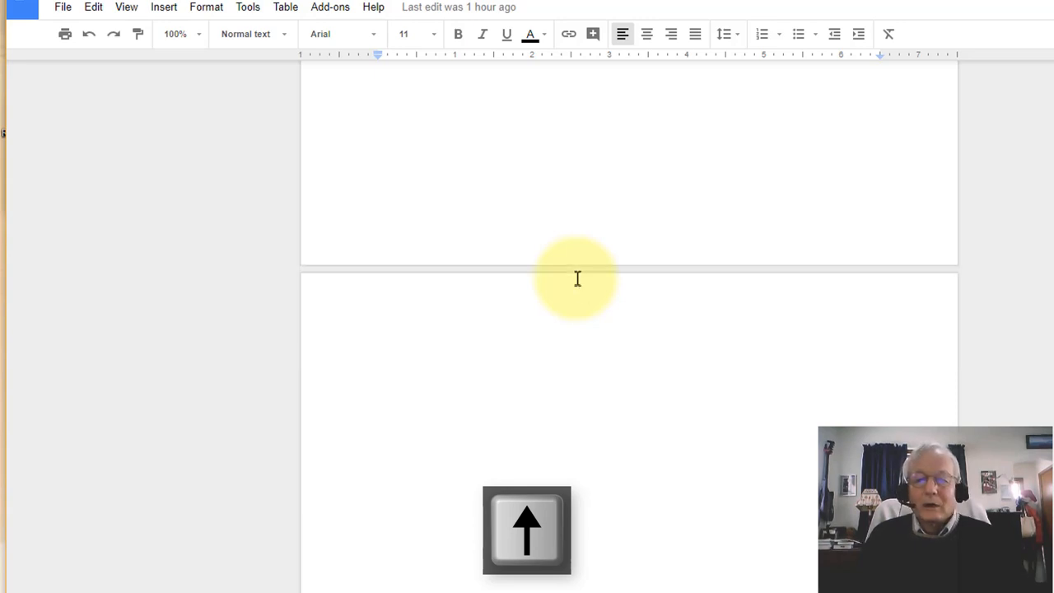
scroll(576, 278, "up", 8)
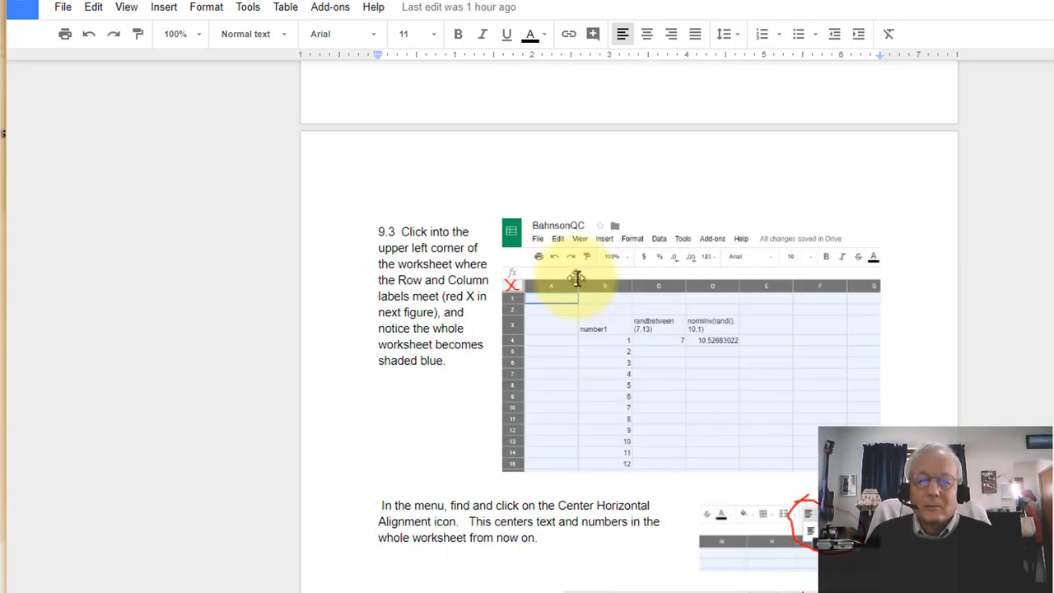
scroll(576, 278, "up", 15)
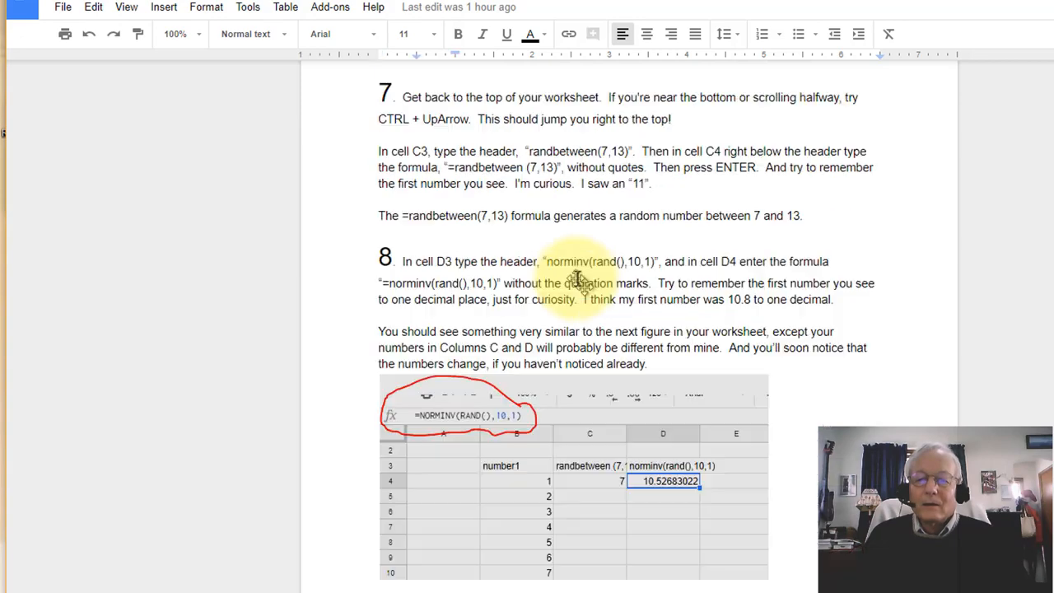
- Look over the figure and notes for instruction 8 and go back to the start of instruction 7
scroll(576, 278, "down", 5)
key("Up")
key("Up")
key("Up")
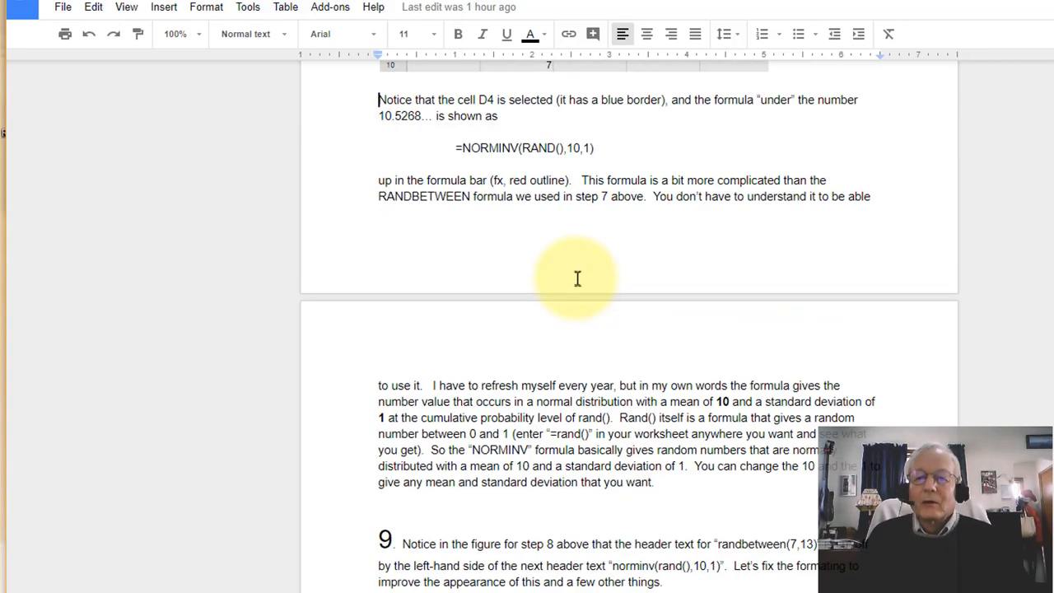
key("Up")
key("Up")
key("Up")
key("Up")
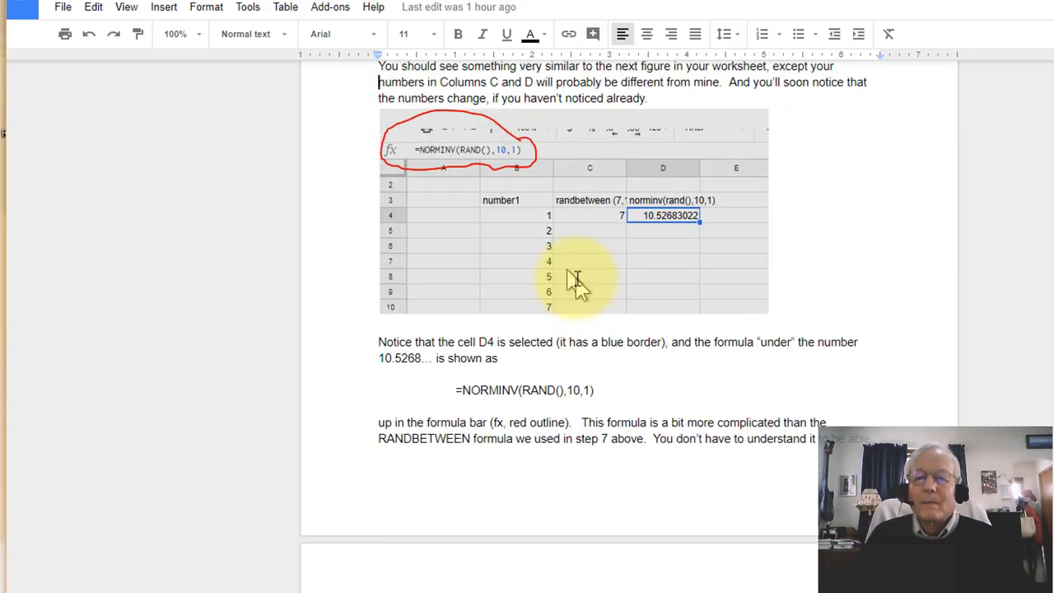
key("Up")
scroll(577, 280, "up", 3)
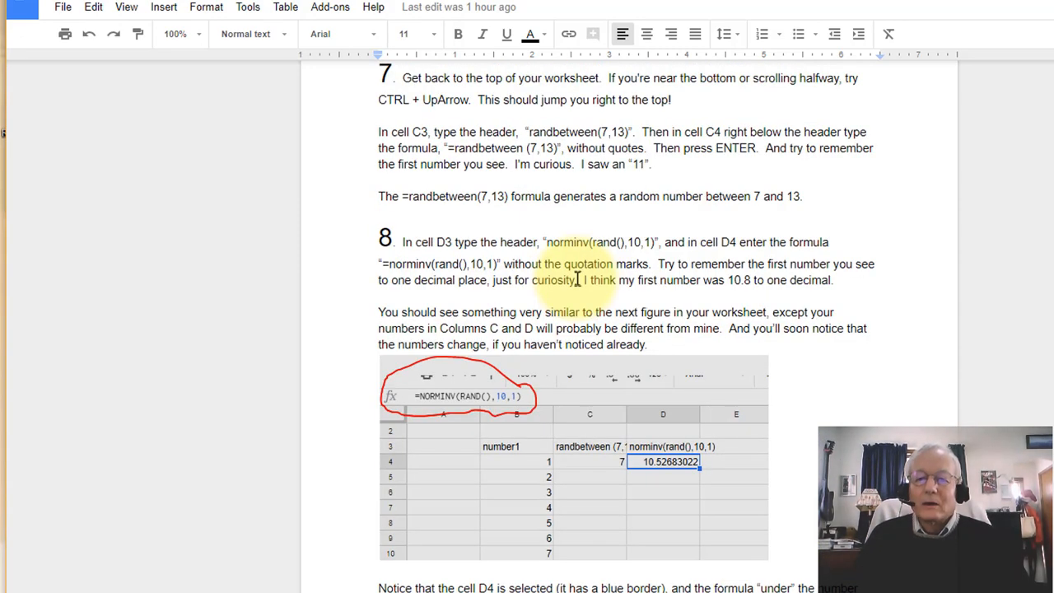
key("Up")
key("Up")
scroll(579, 280, "up", 1)
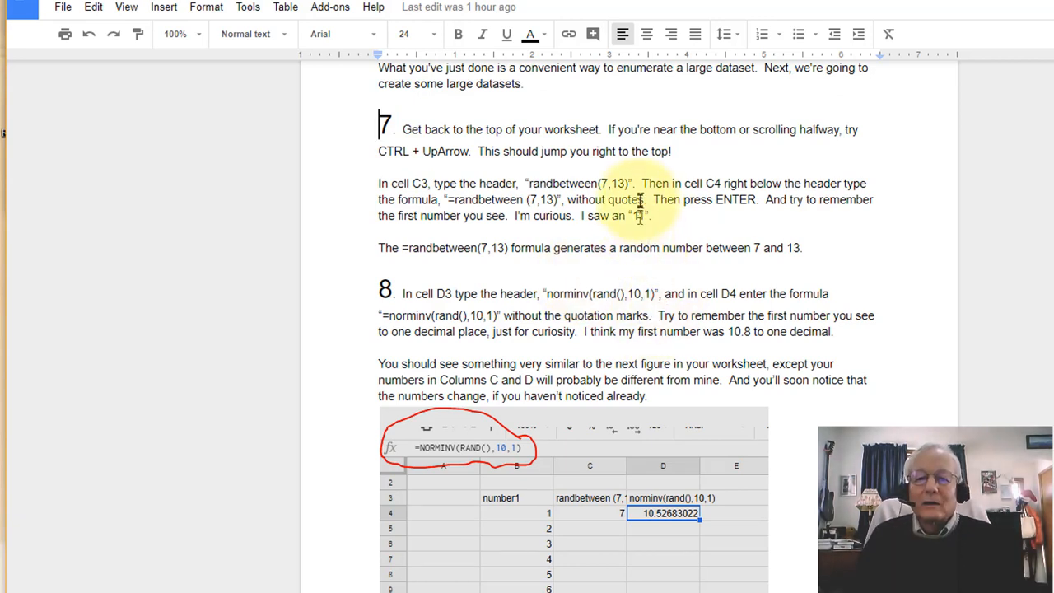
- Highlight the sentence in instruction 7 about getting back to the top of the worksheet
left_click(610, 130)
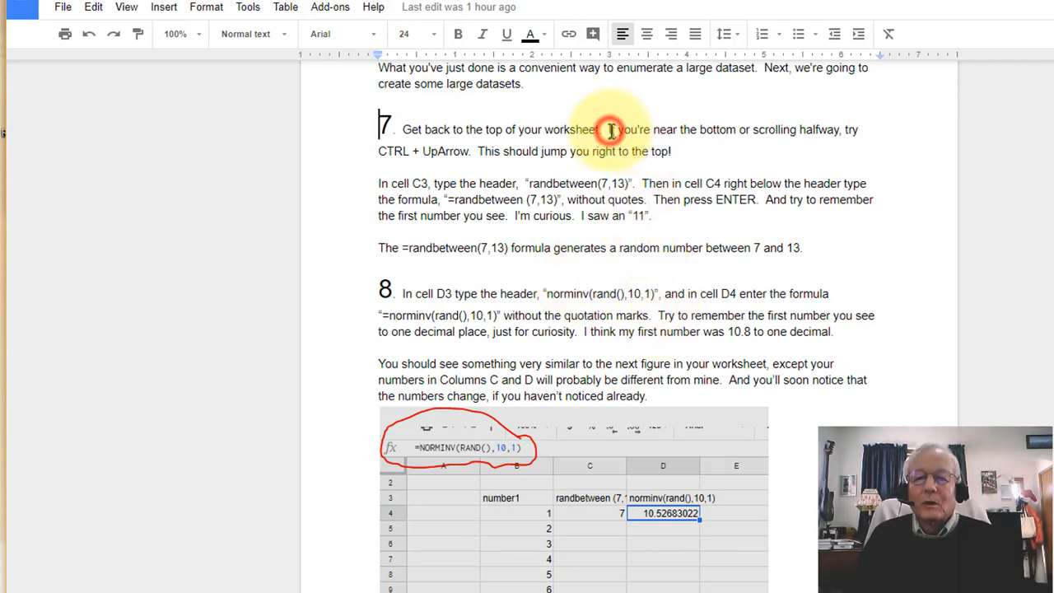
left_click(401, 161, "shift")
left_click(393, 129, "shift")
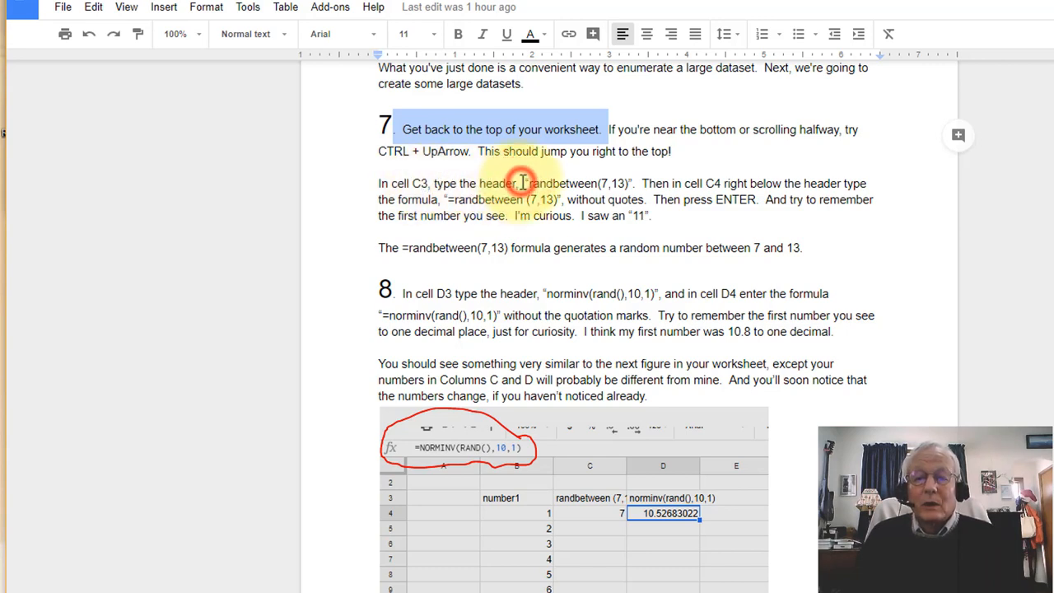
- Copy the header text randbetween(7,13) without quotes from instruction 7 and paste it into cell C3 of the LastnameQC spreadsheet
left_click_drag(522, 183, 633, 181)
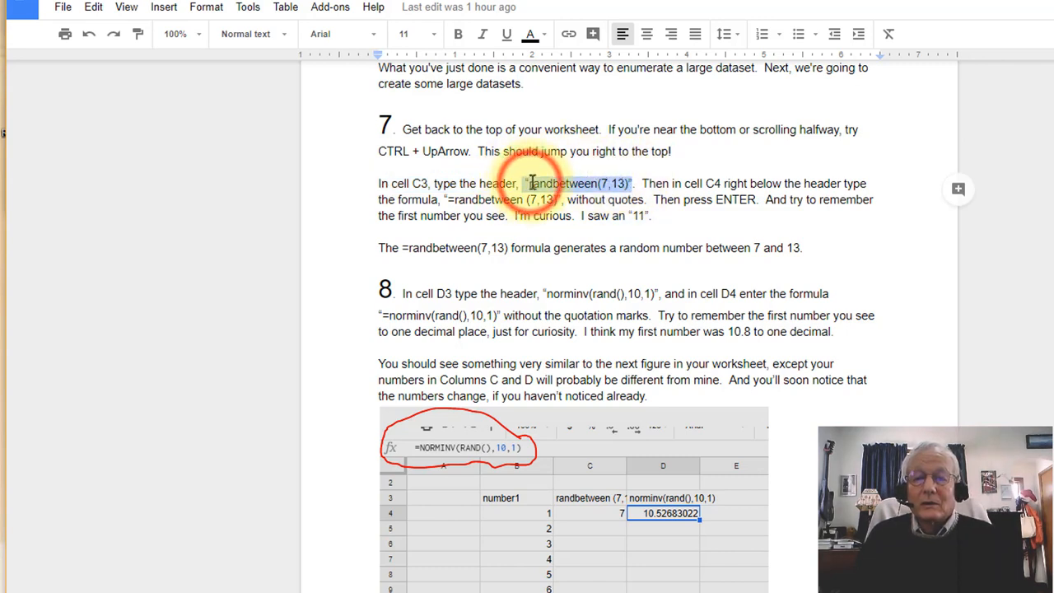
left_click_drag(531, 183, 630, 183)
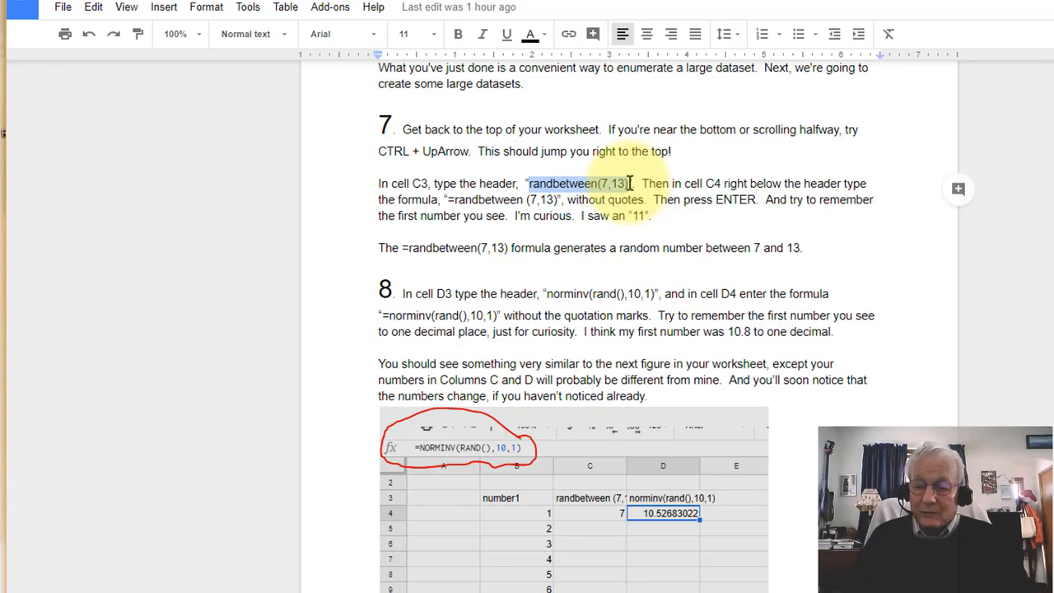
key("ctrl+c")
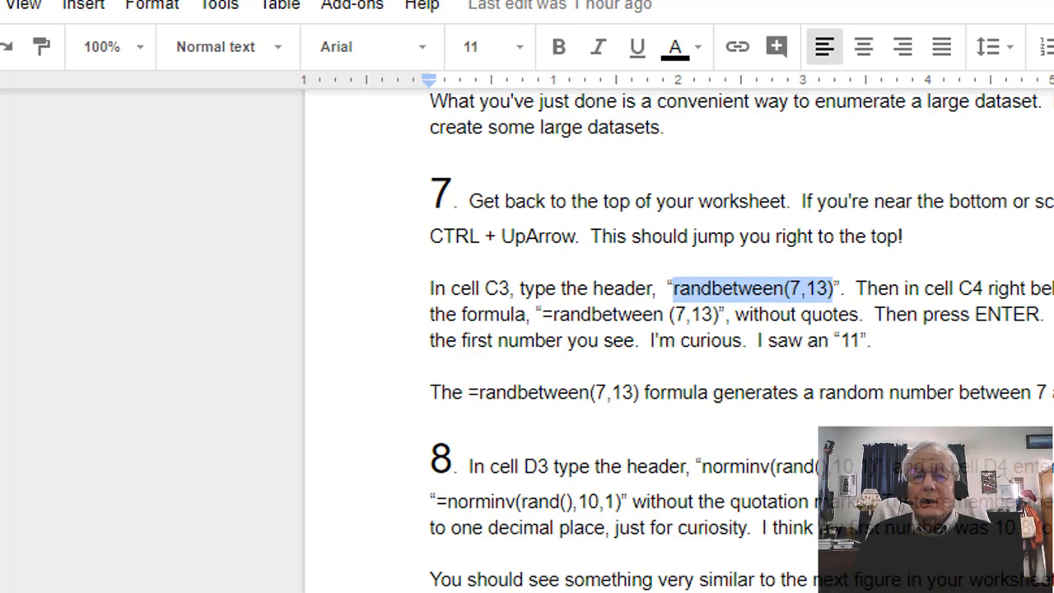
left_click(208, 2)
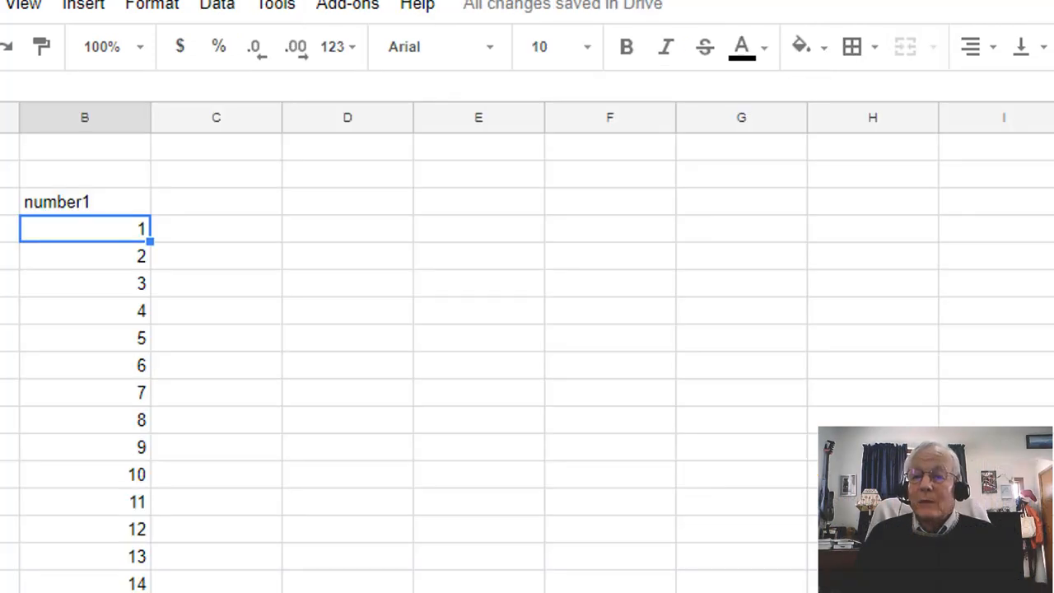
left_click(227, 206)
key("ctrl+v")
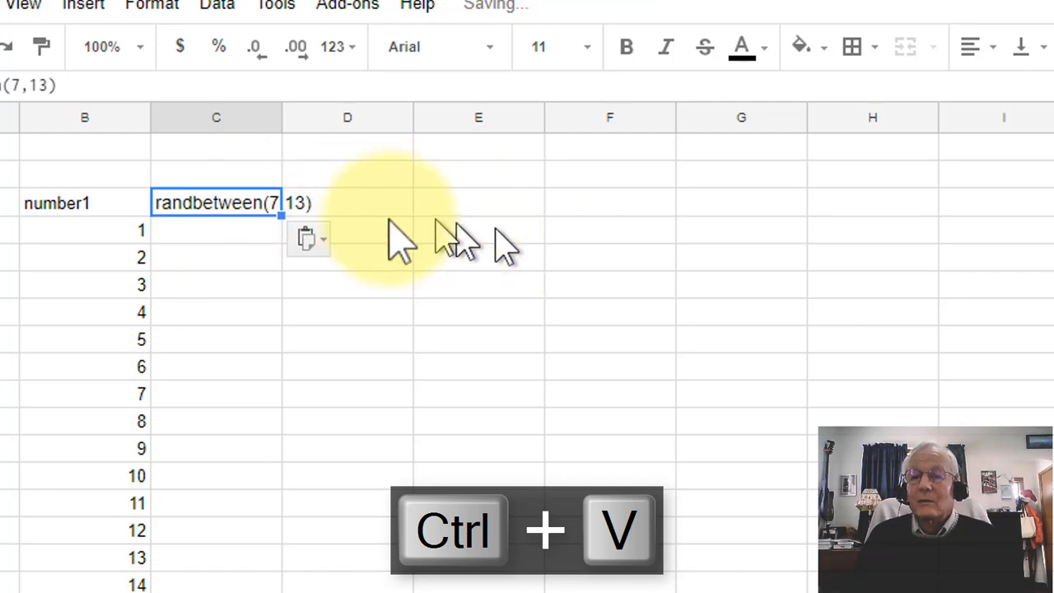
left_click(335, 205)
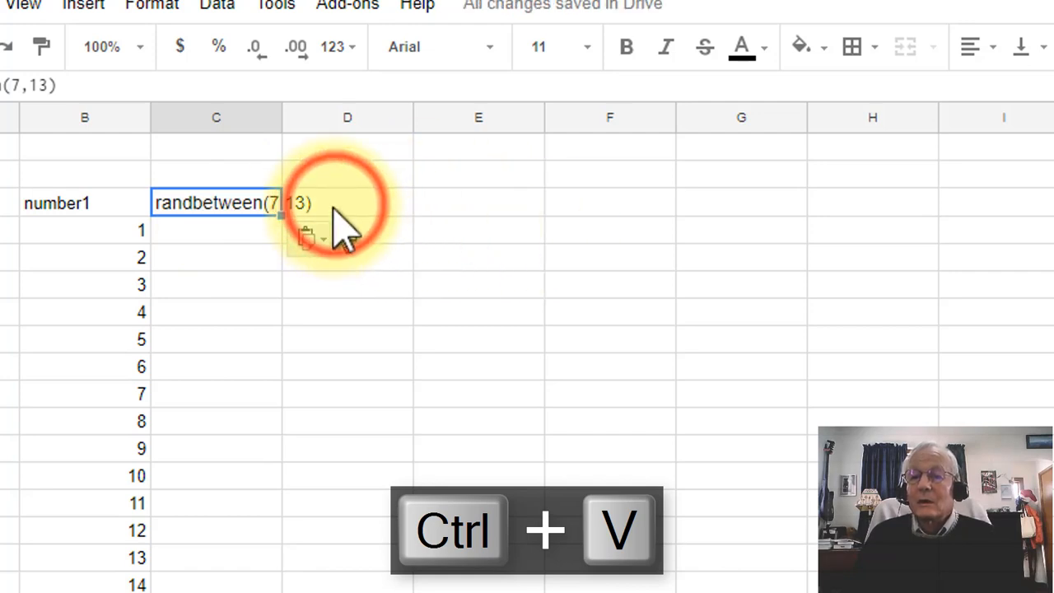
- Enter the formula =randbetween(7,10) in cell C4 below the randbetween(7,13) header
left_click(229, 231)
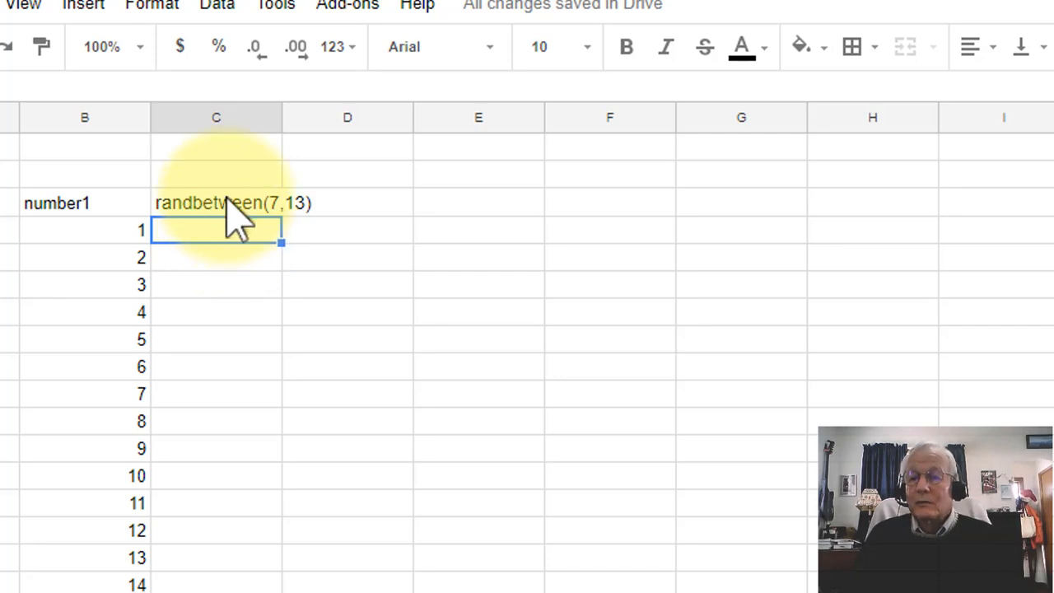
type("=")
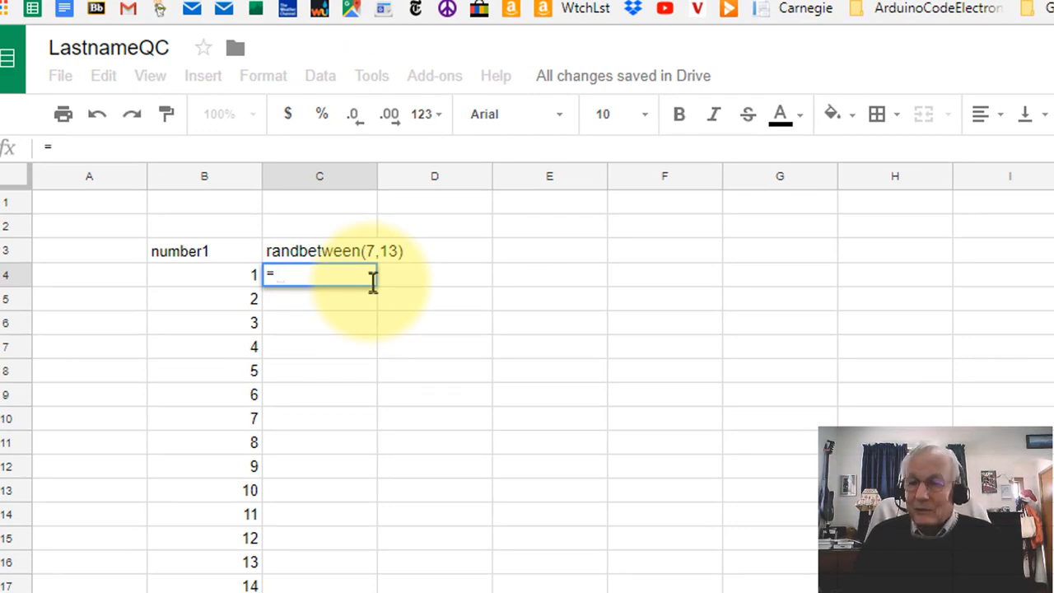
type("ra")
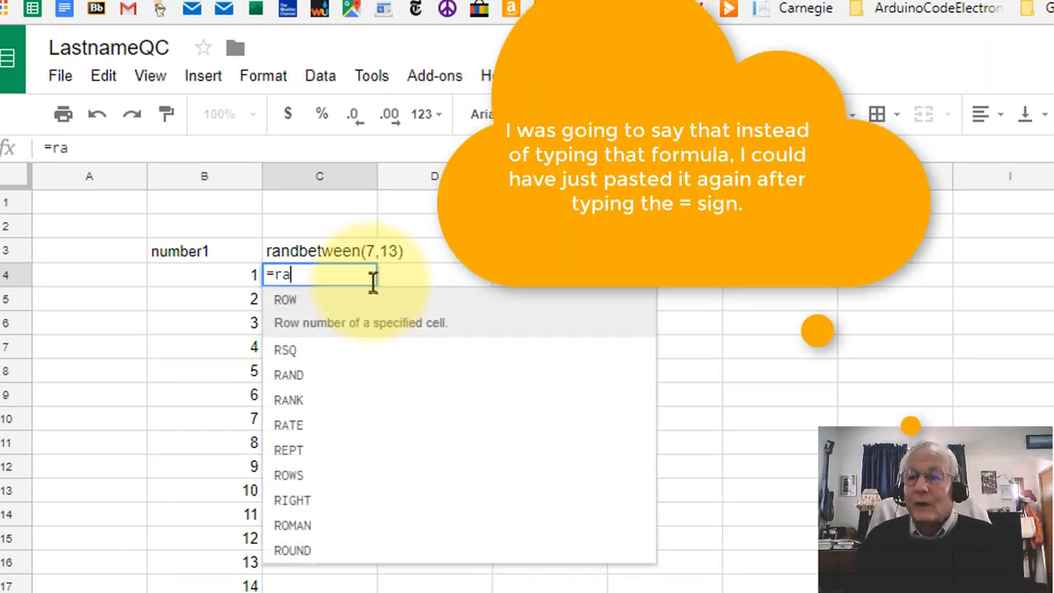
type("ndbetween")
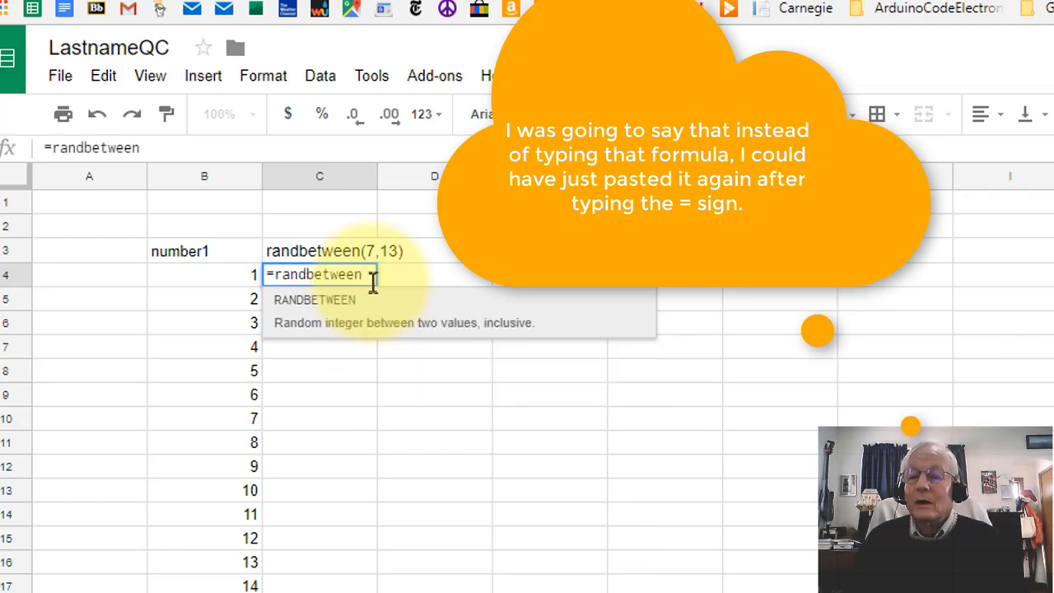
type("(")
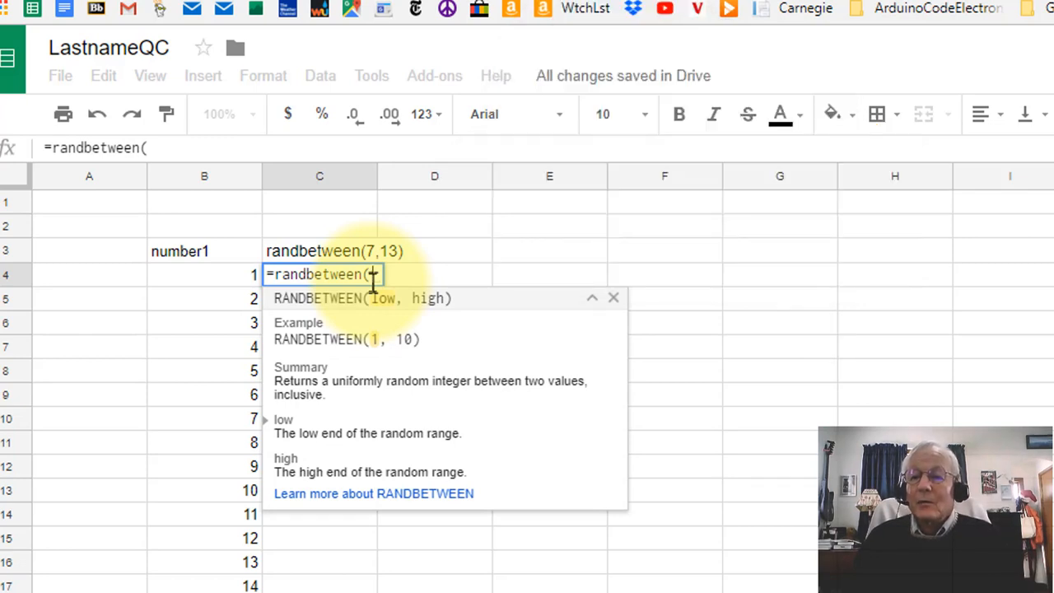
type("7")
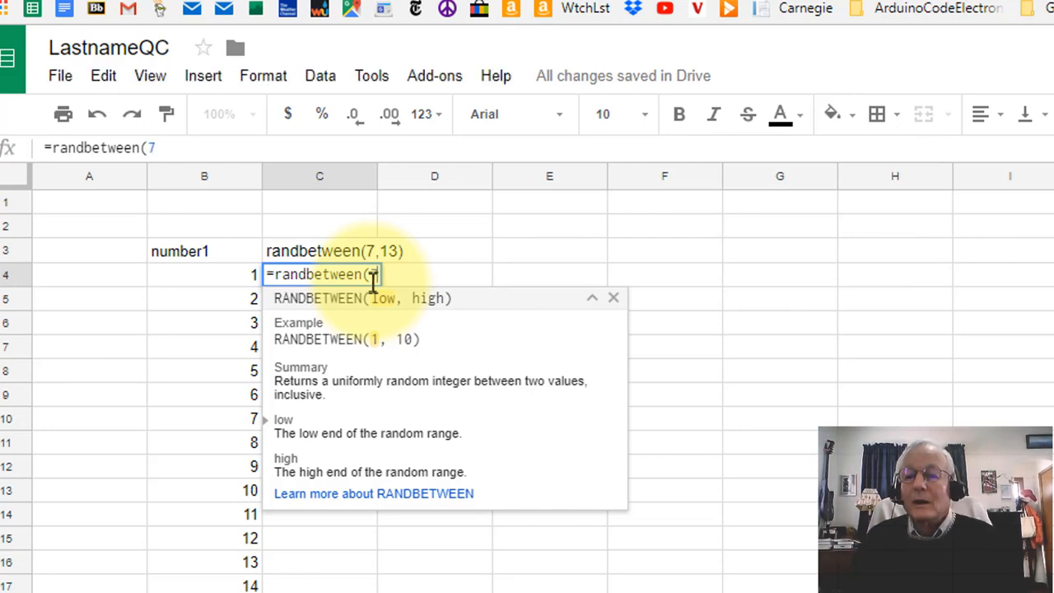
type(",1")
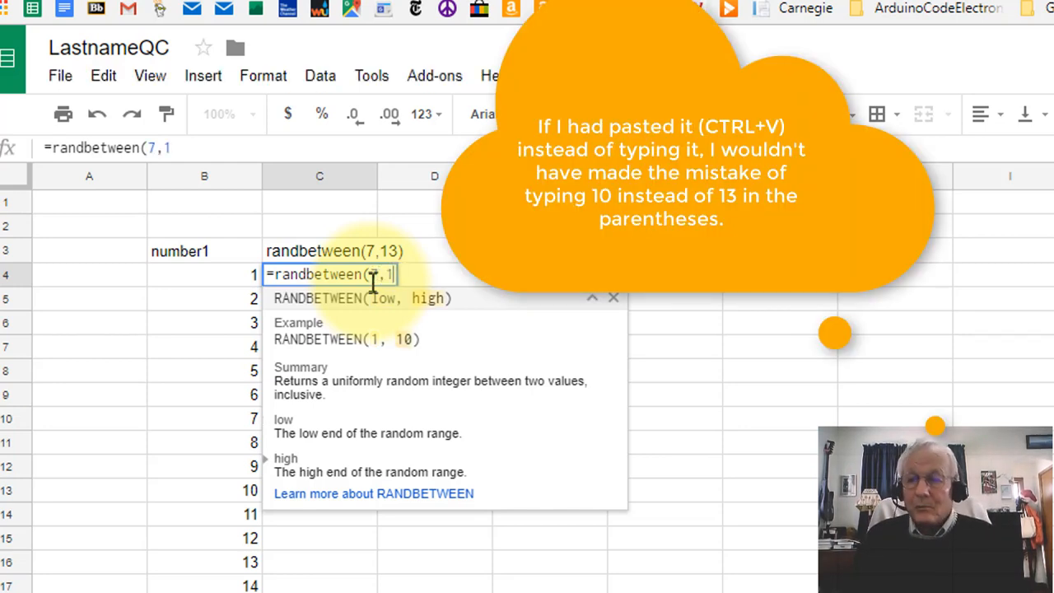
type("0)")
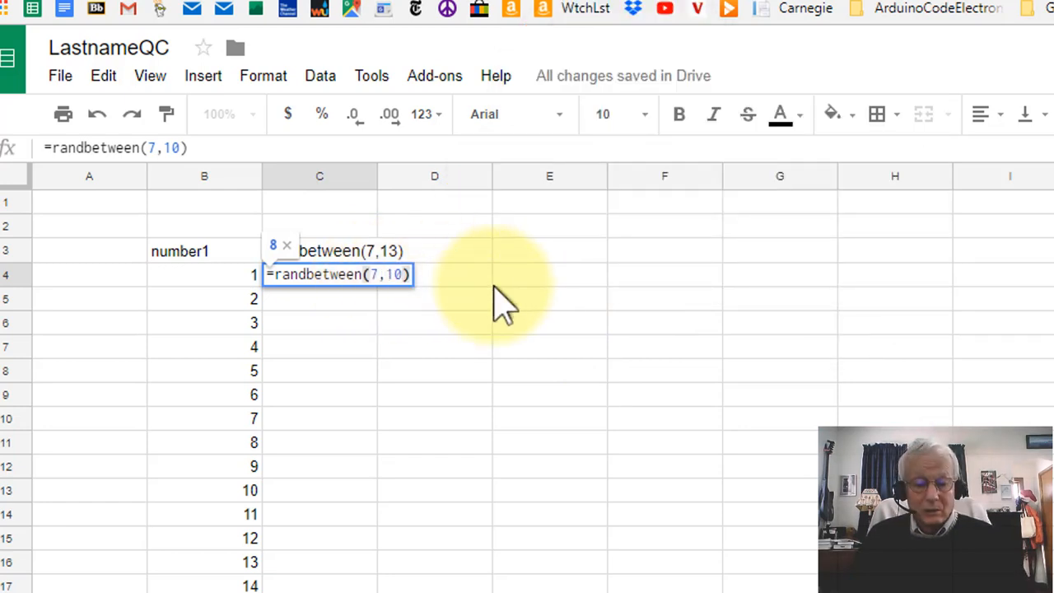
key("Return")
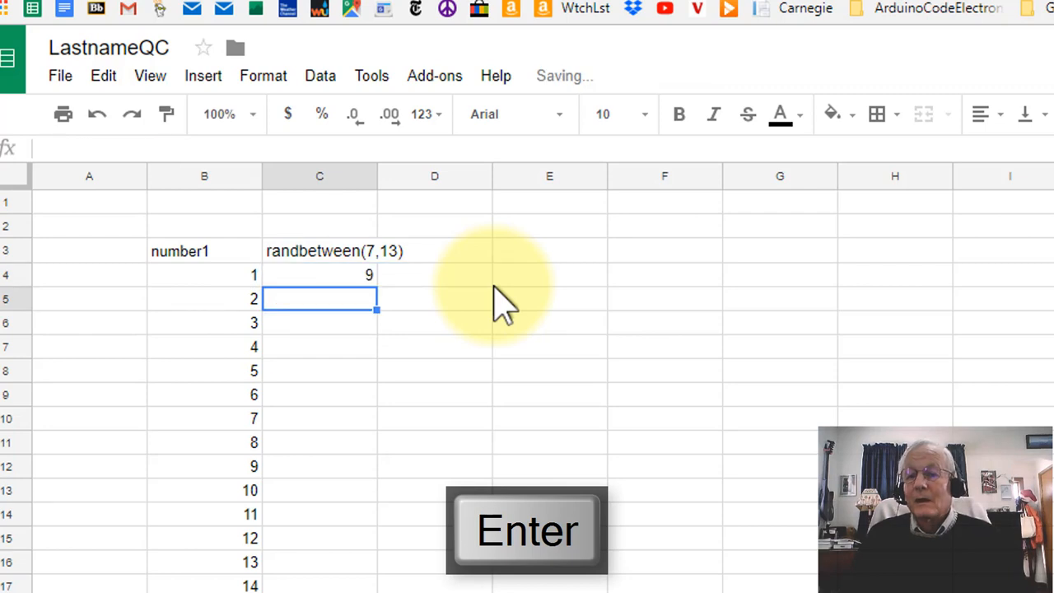
- Inspect the formula behind cell C4, first within the cell and again in the formula bar
left_click(370, 272)
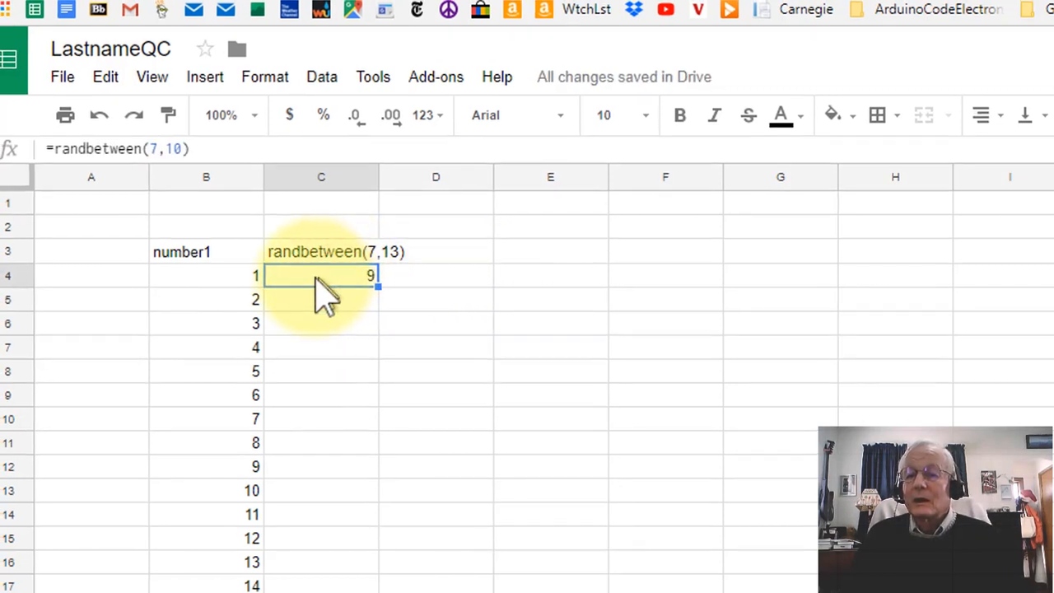
left_click(336, 273)
left_click(336, 274)
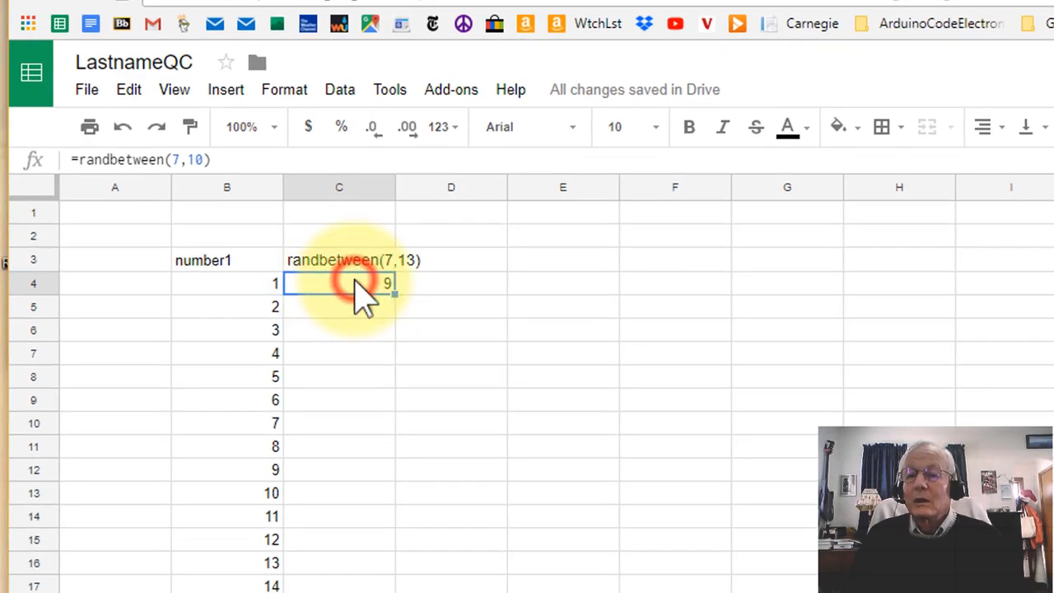
double_click(361, 290)
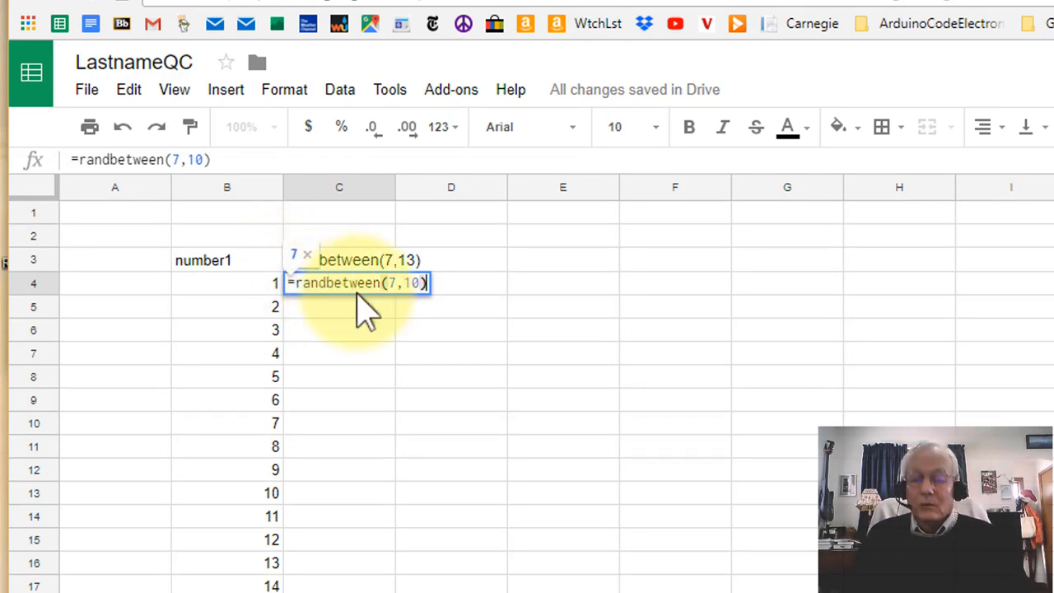
key("Return")
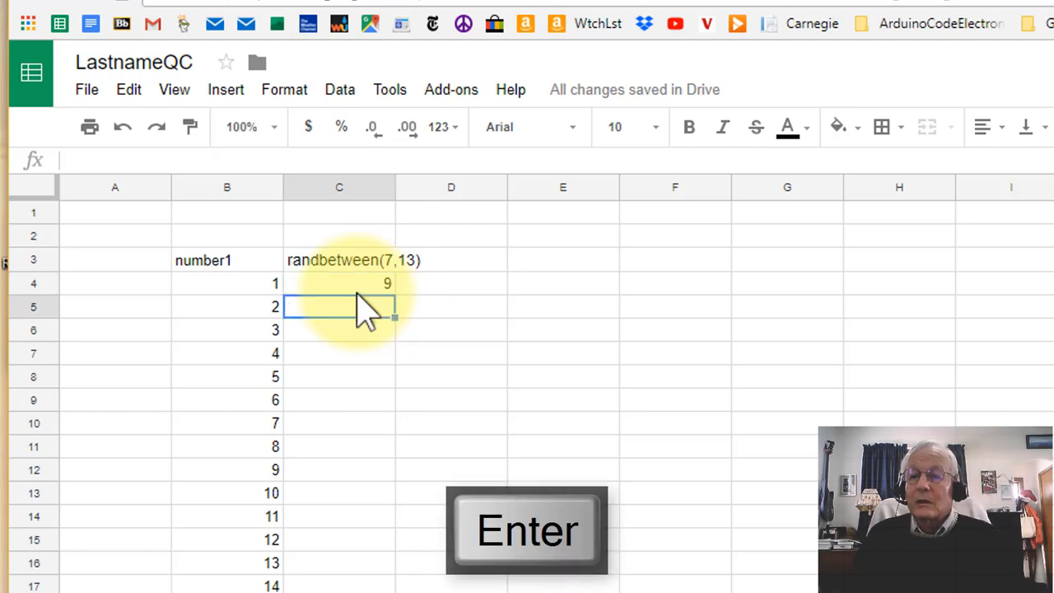
left_click(338, 281)
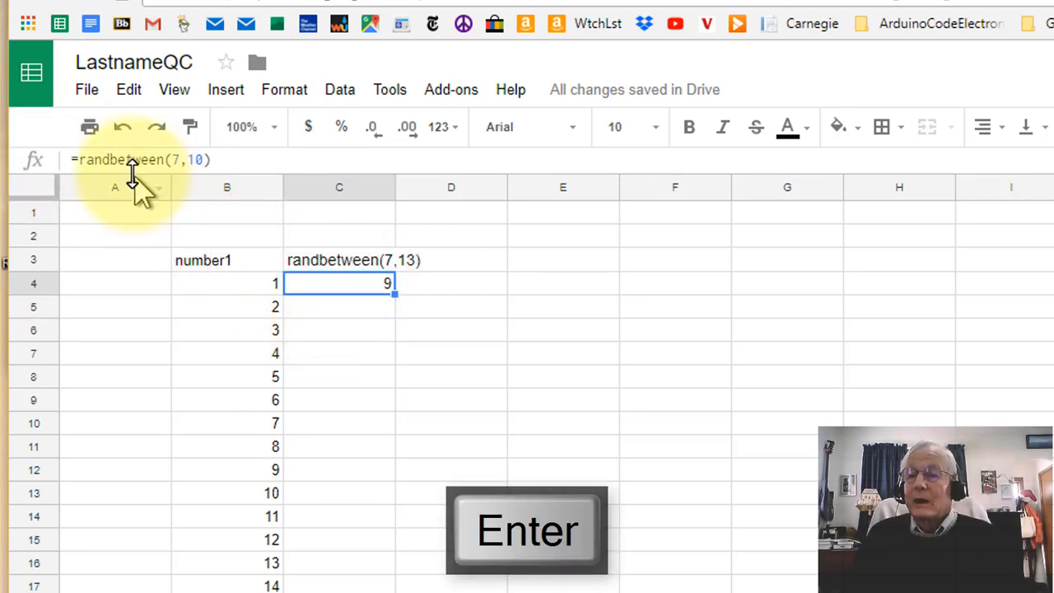
left_click(78, 161)
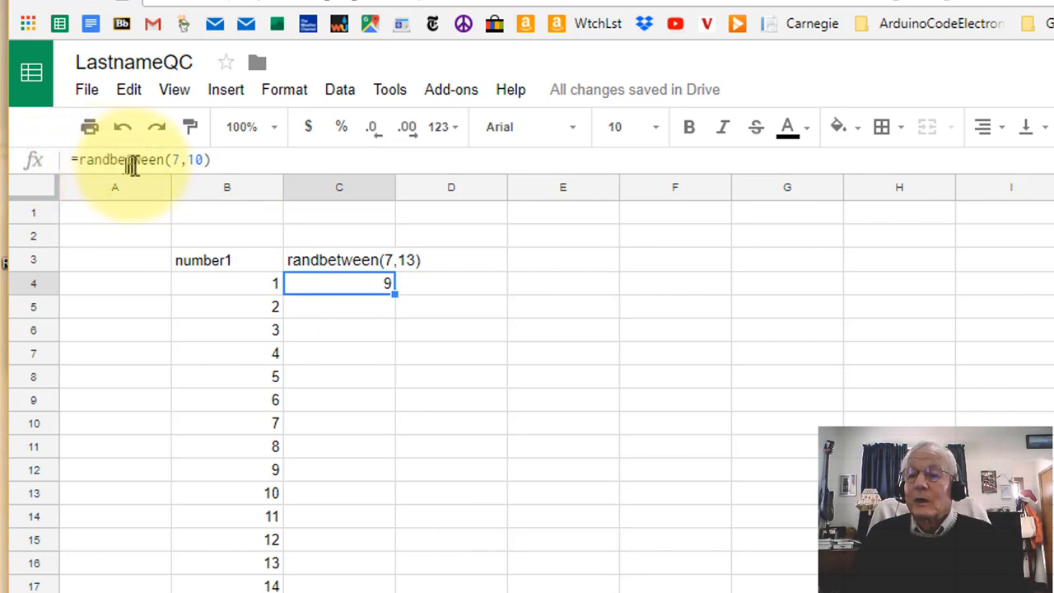
left_click(212, 159)
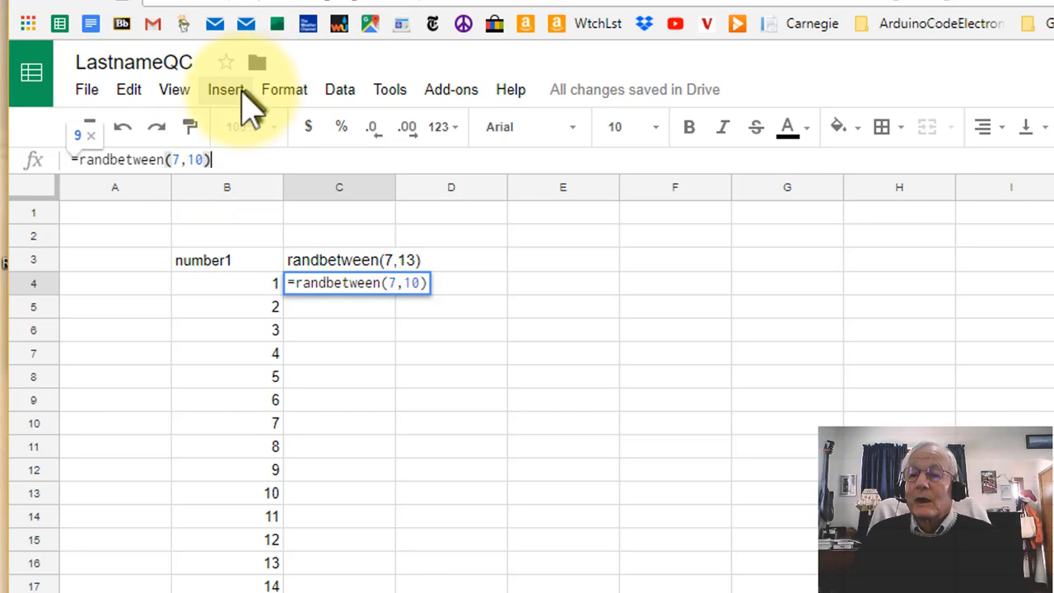
- Hide the formula bar and display it again
left_click(171, 93)
left_click(171, 92)
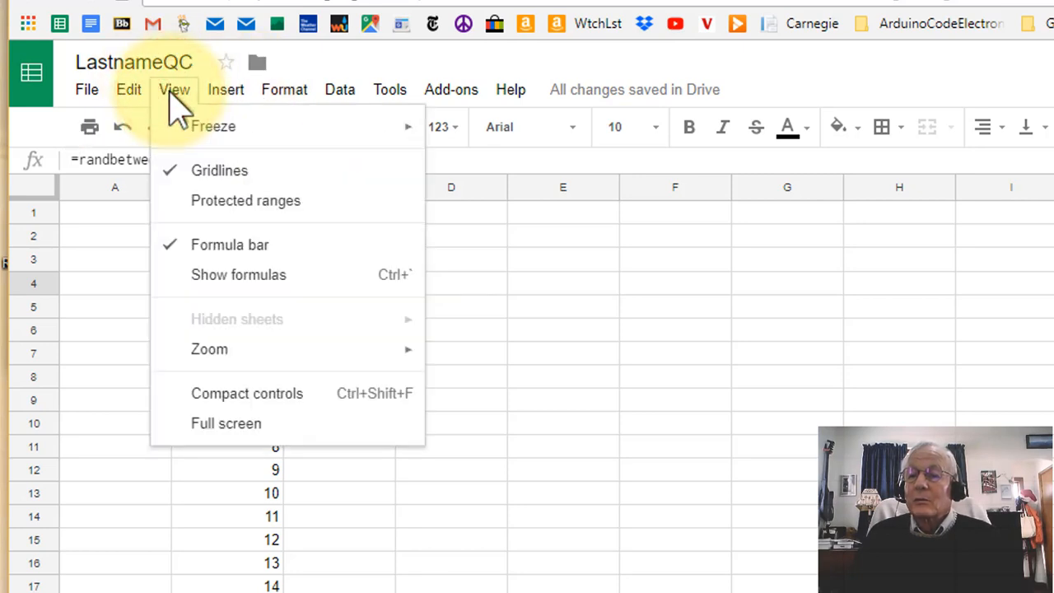
left_click(217, 245)
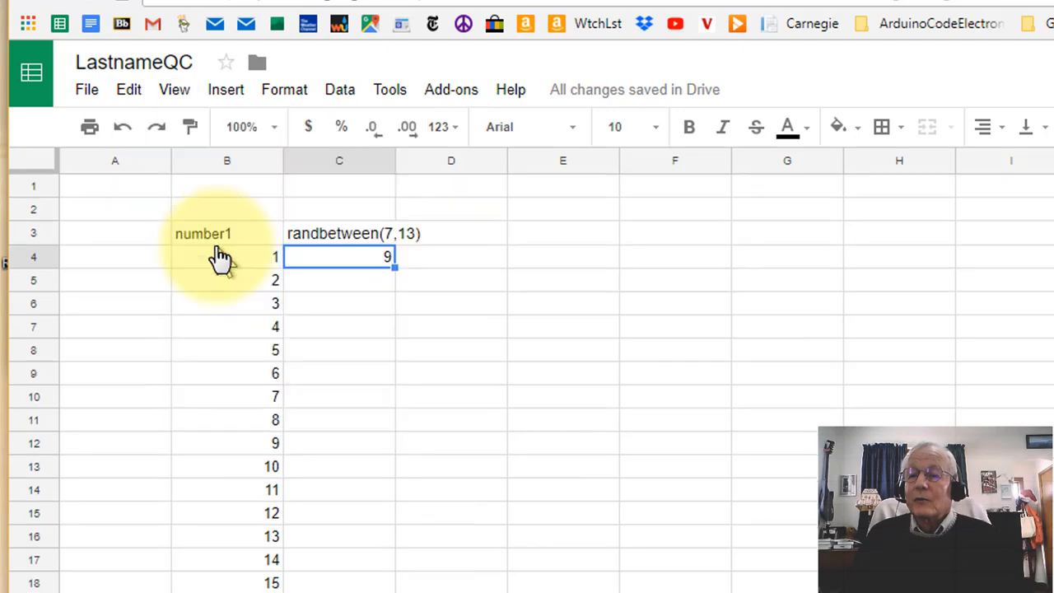
left_click(176, 94)
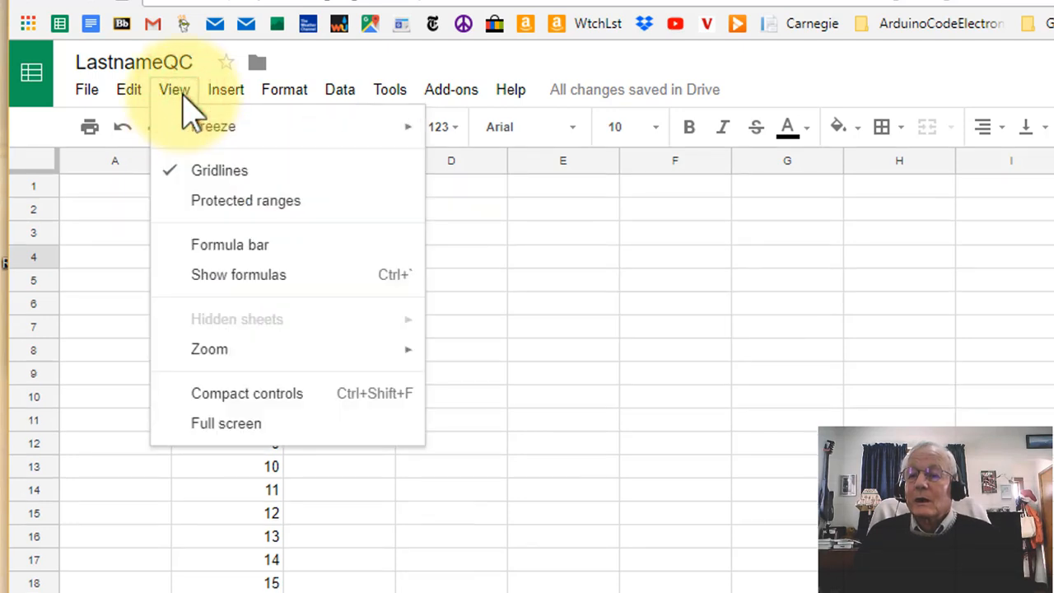
left_click(213, 242)
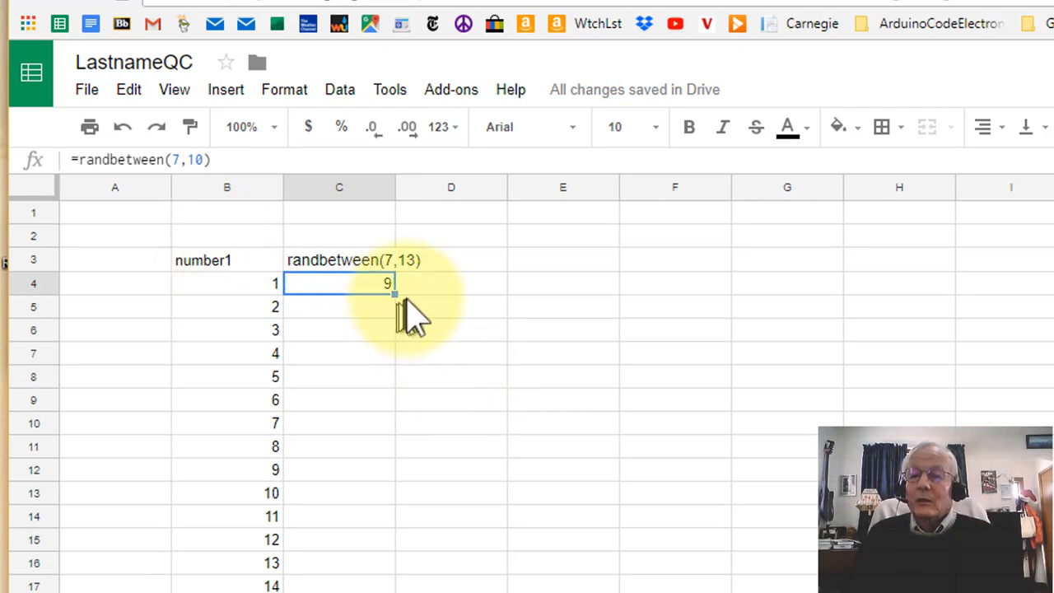
- Enter the header text norminv(rand(),10,1) in cell D3
left_click(425, 284)
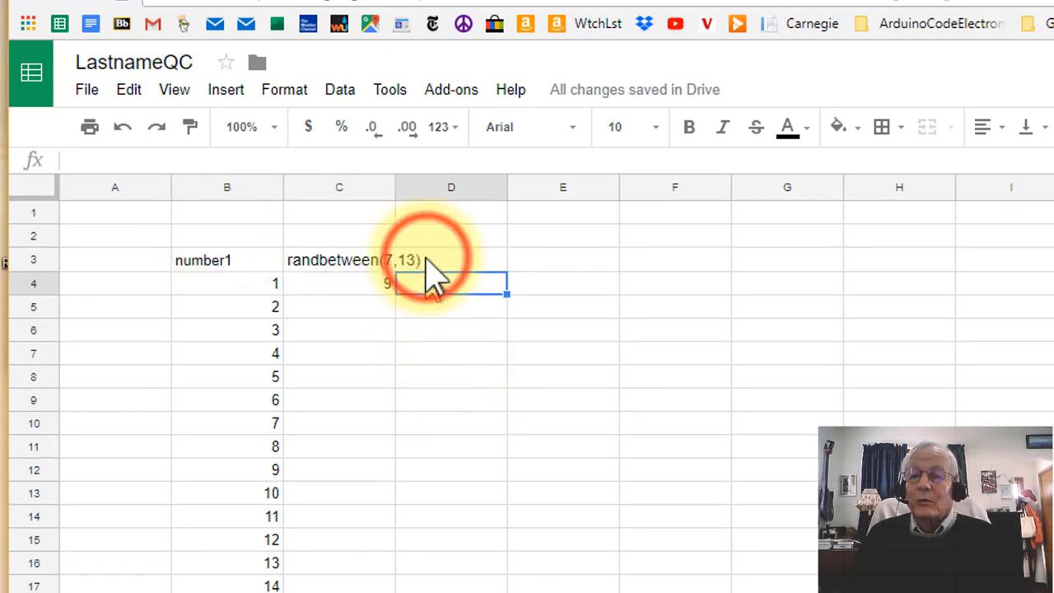
left_click(426, 257)
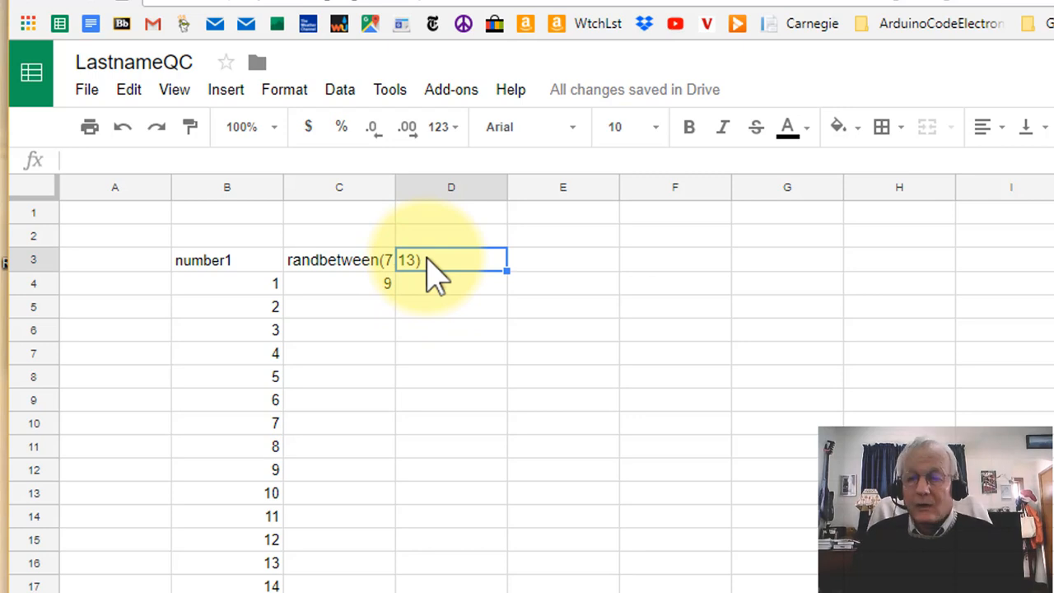
type("no")
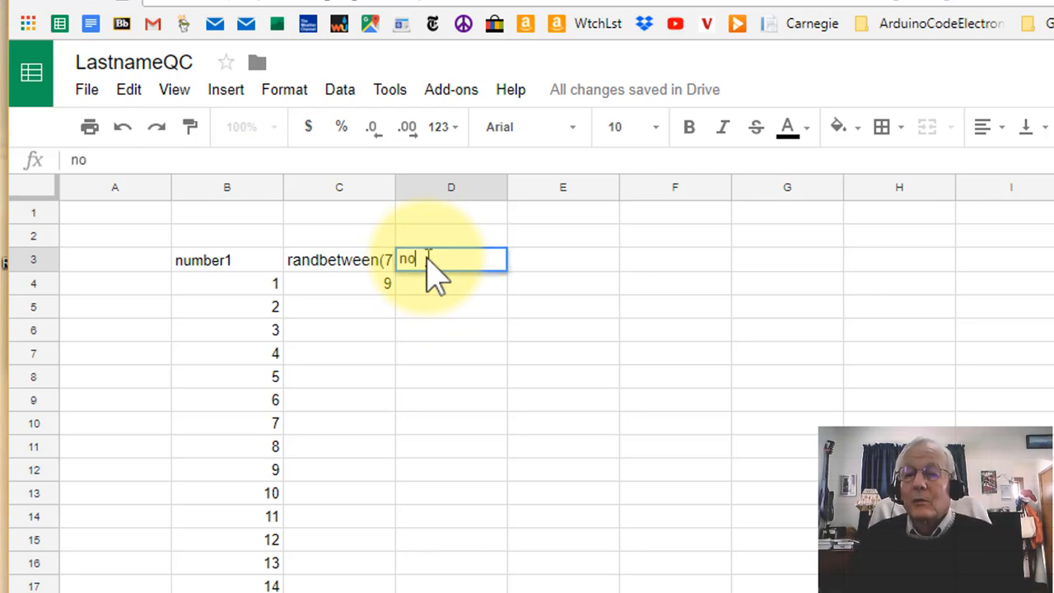
type("rminv")
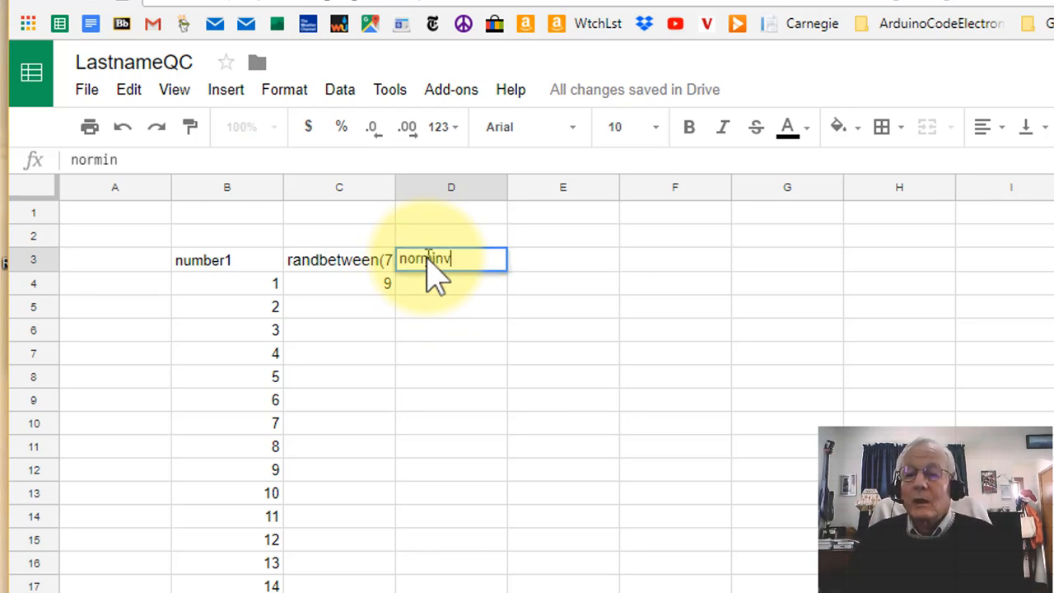
type("(ran")
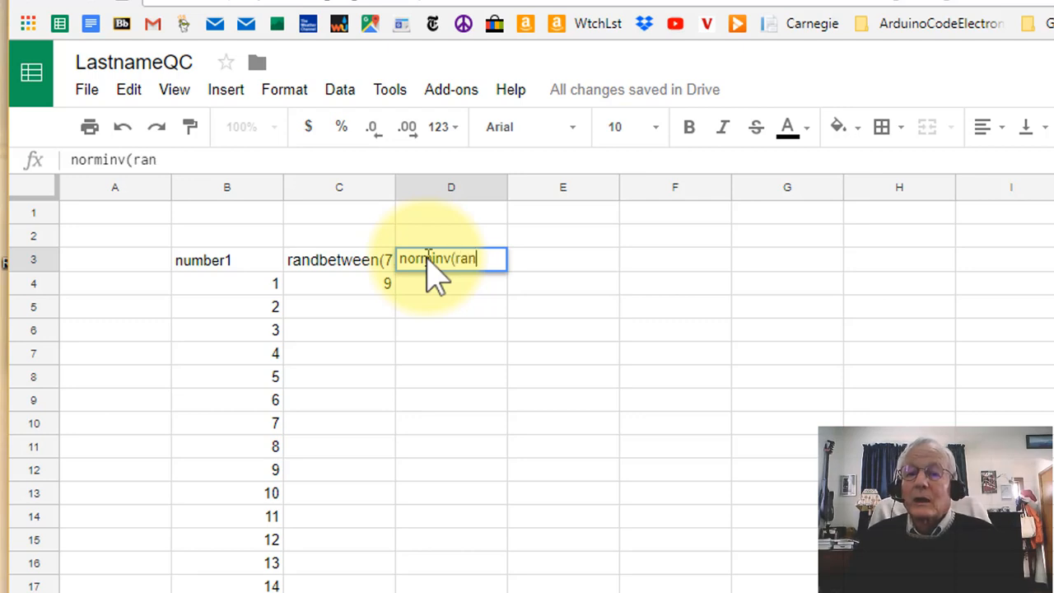
type("d()")
key("shift+BackSpace")
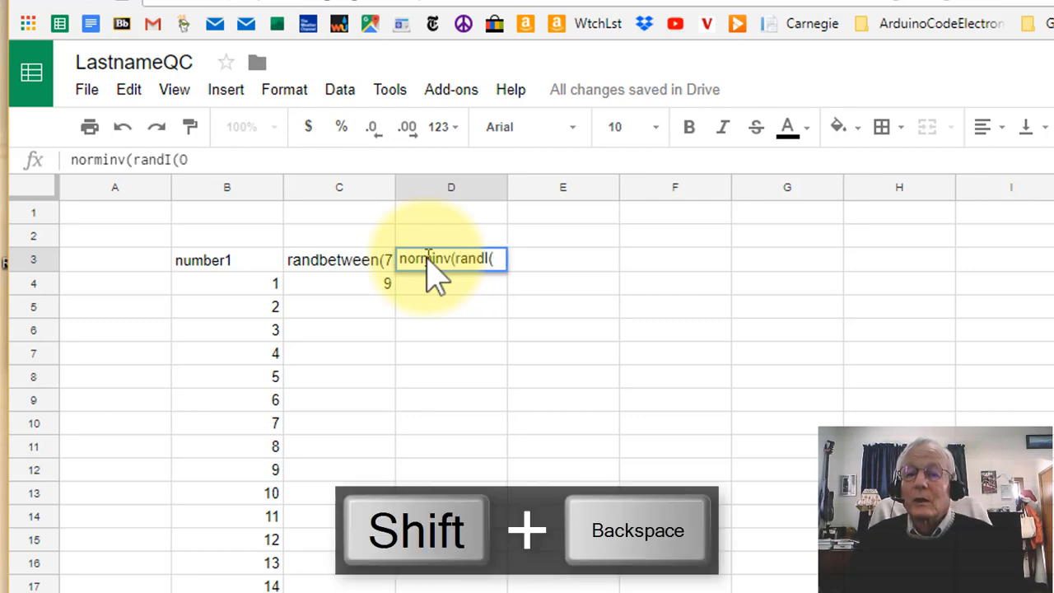
key("BackSpace")
type("()")
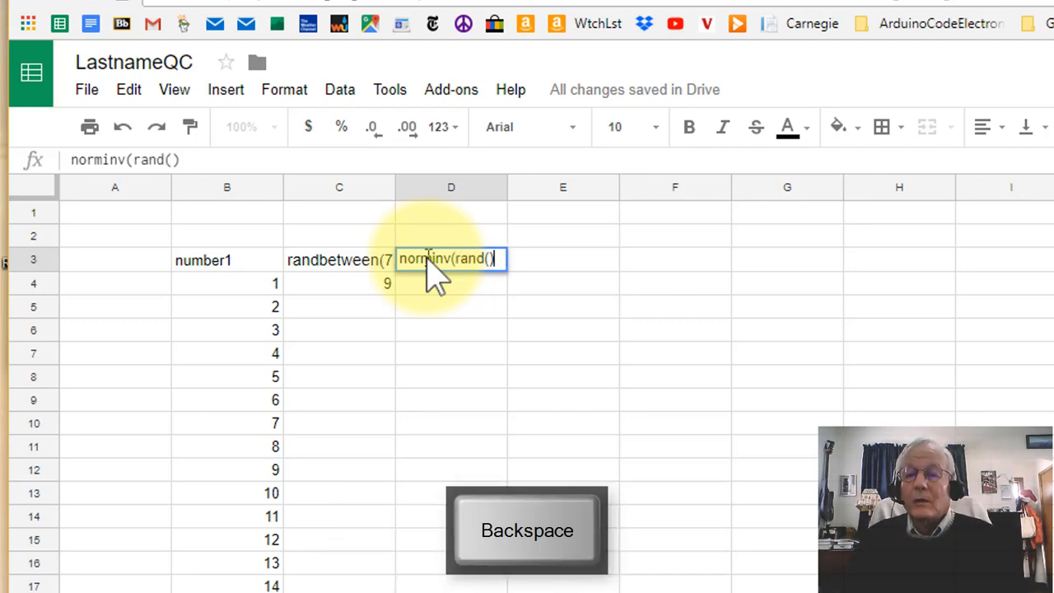
type(",")
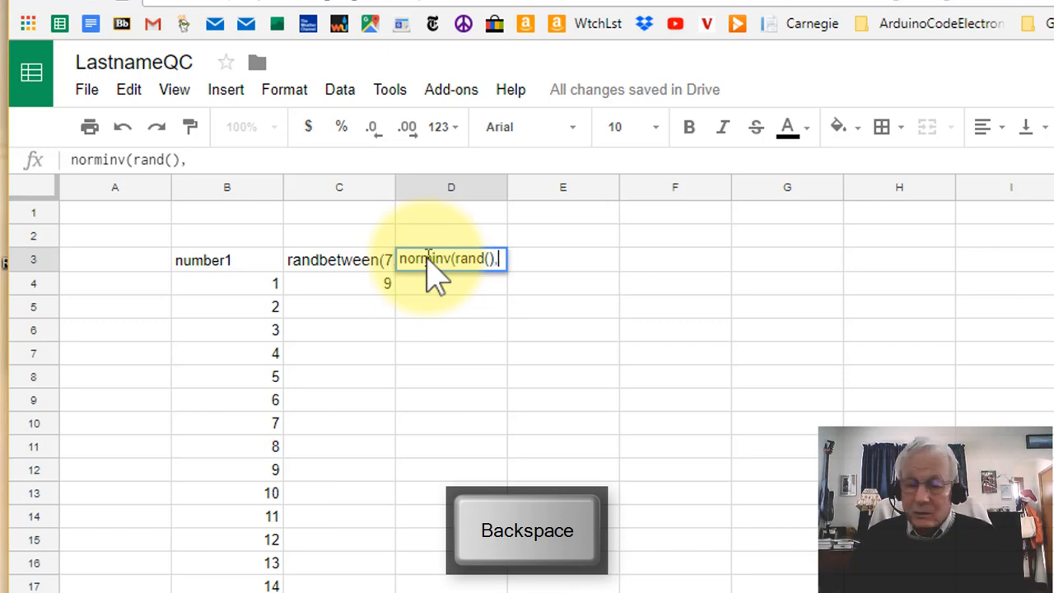
type("10,1")
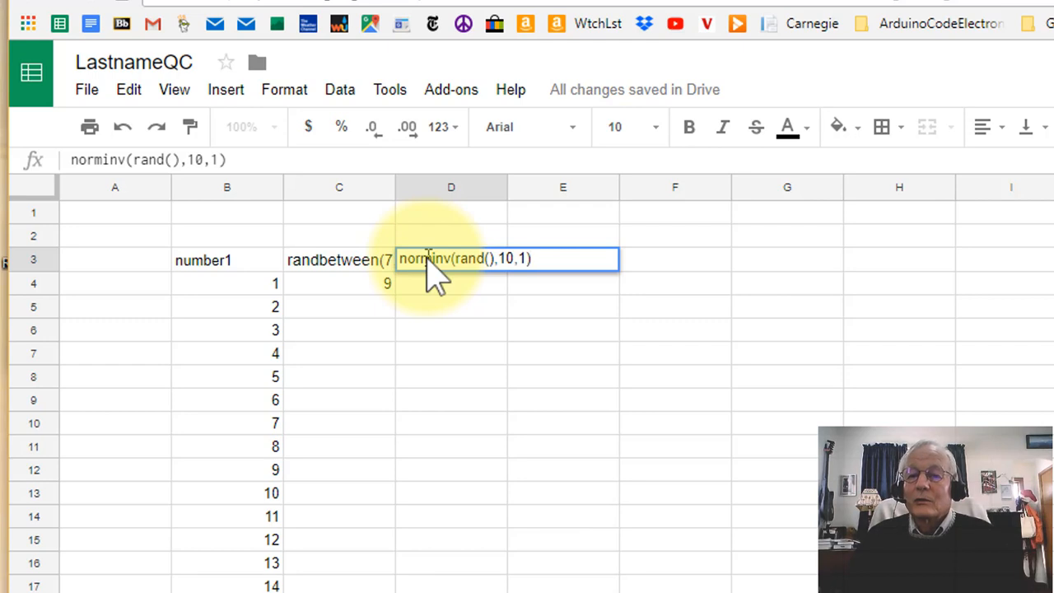
key("Return")
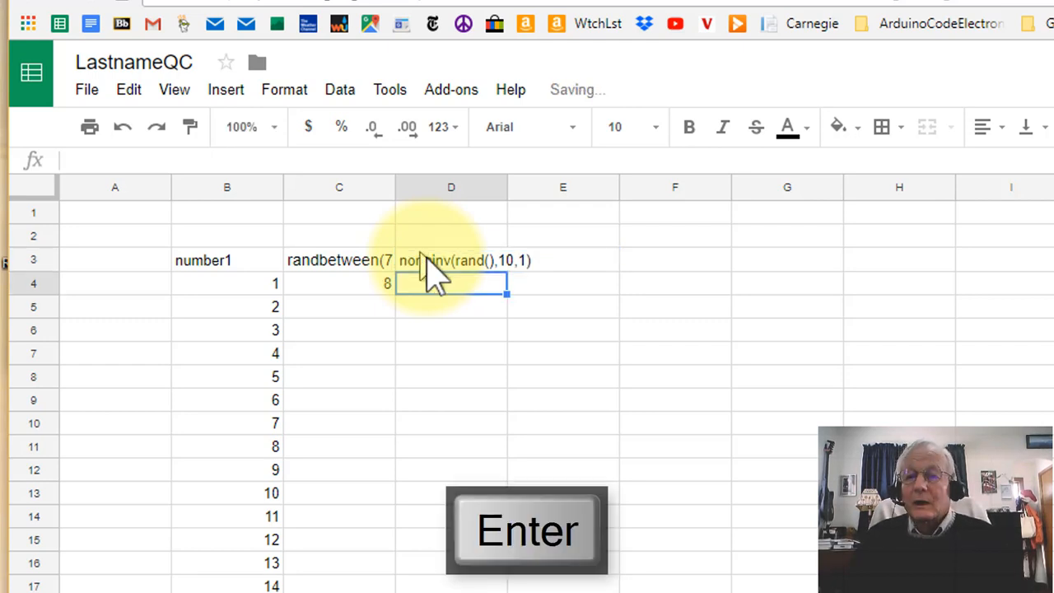
- Enter the formula =norminv(rand(),10,1) in cell D4 below the norminv header
type("=no")
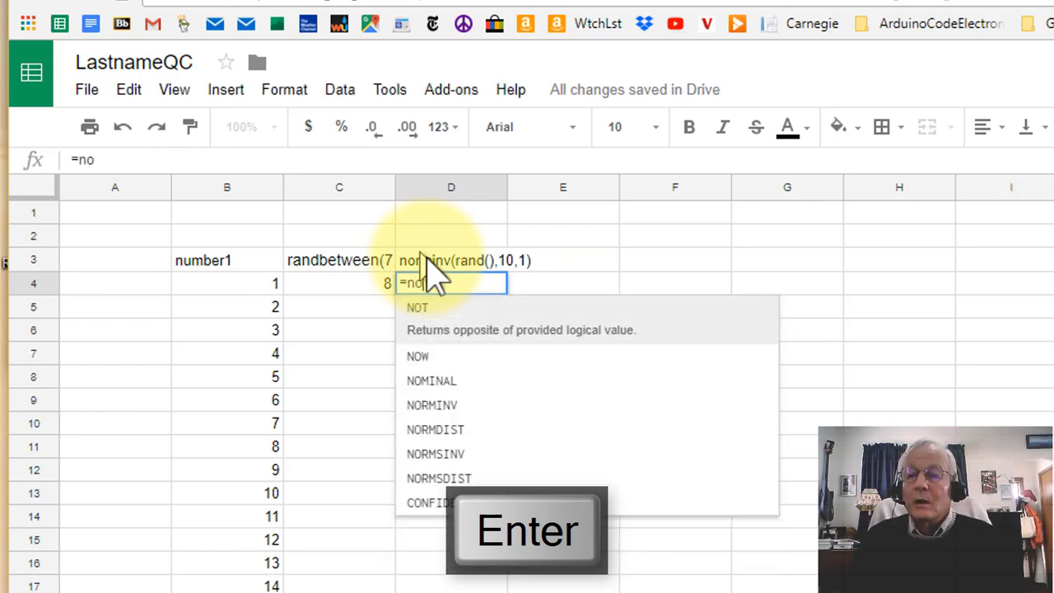
type("rmal")
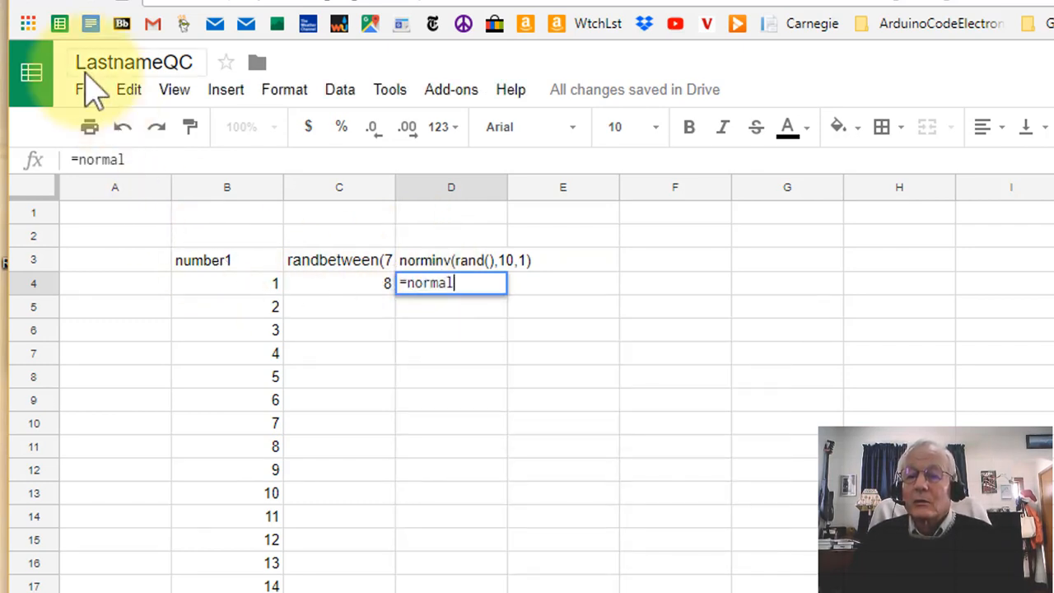
key("BackSpace")
key("BackSpace")
type("i")
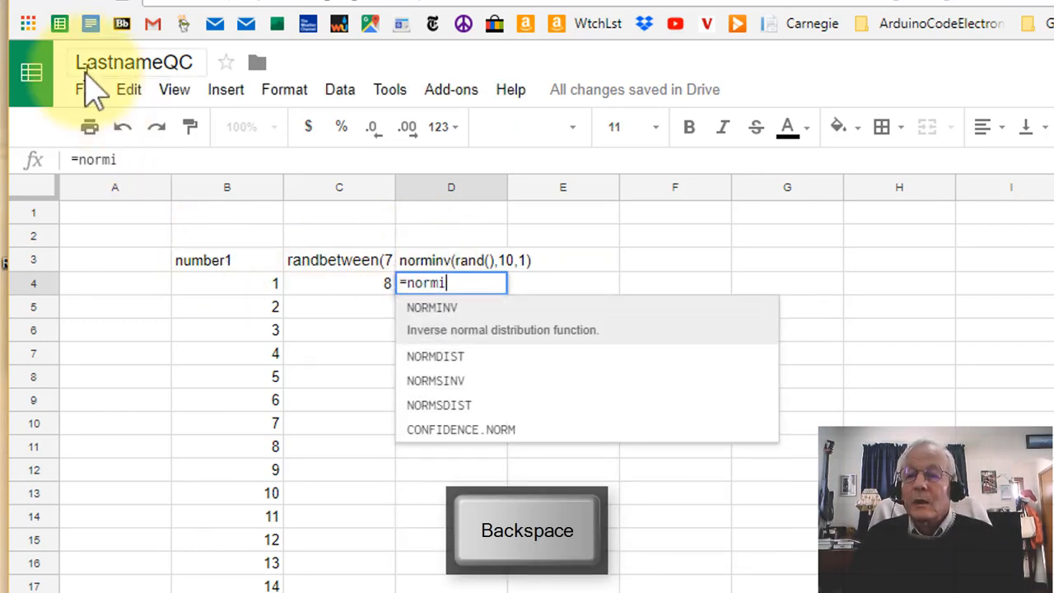
type("nv(")
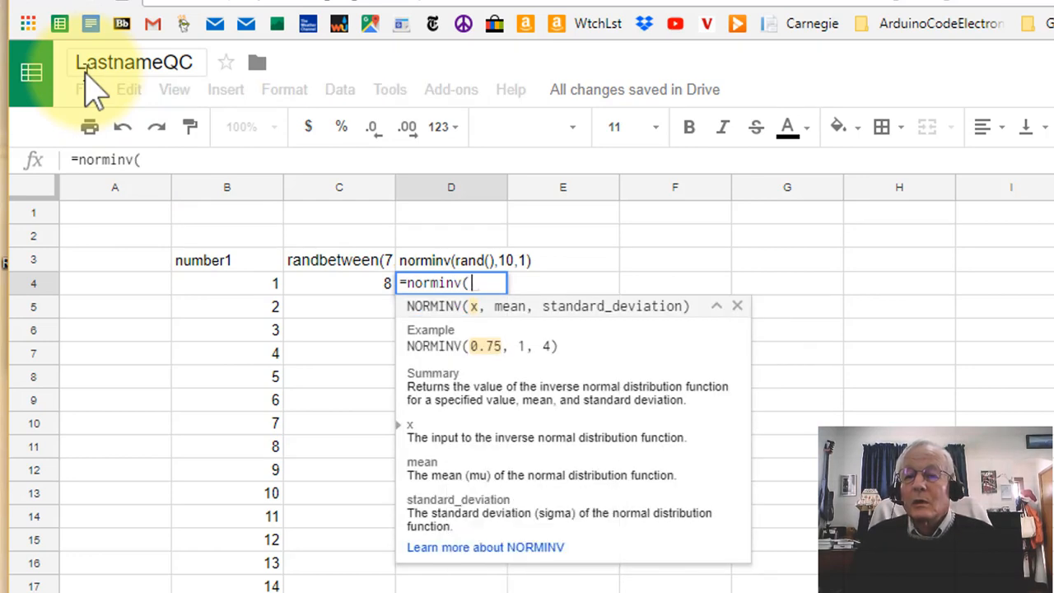
type("rand(),")
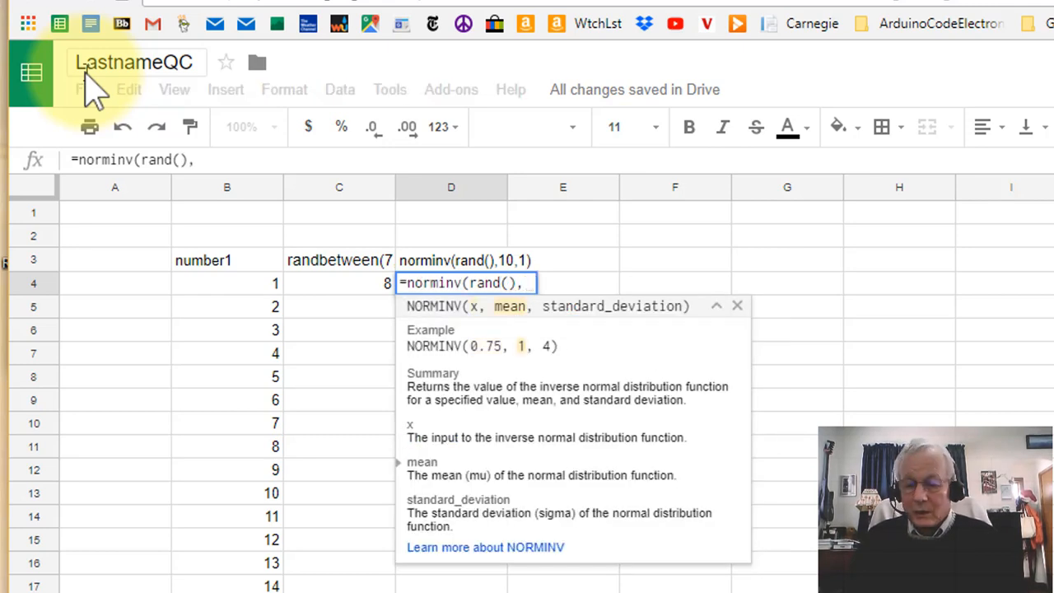
type(" 10")
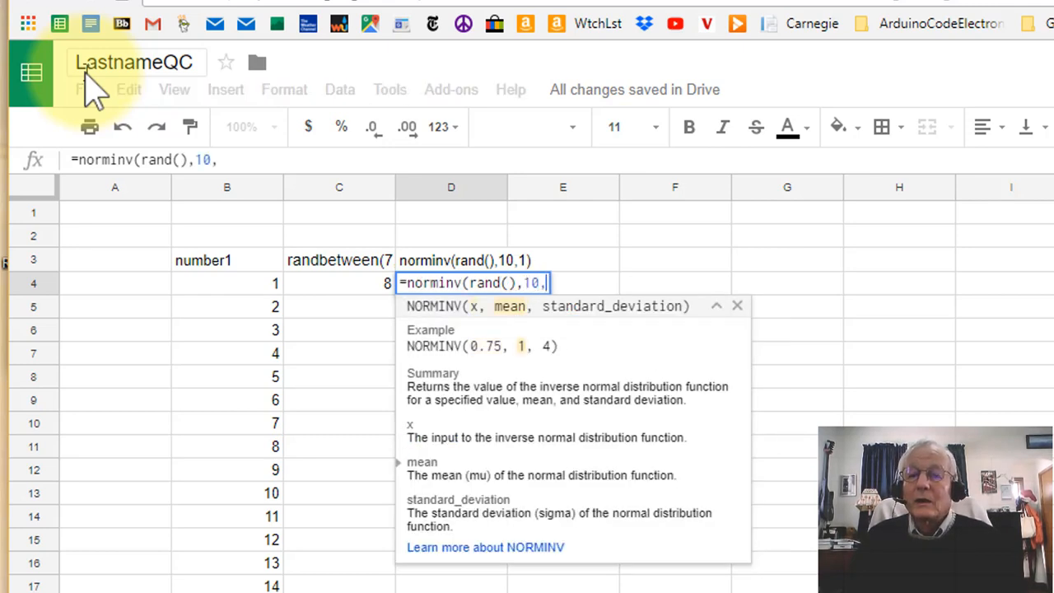
type(", 1")
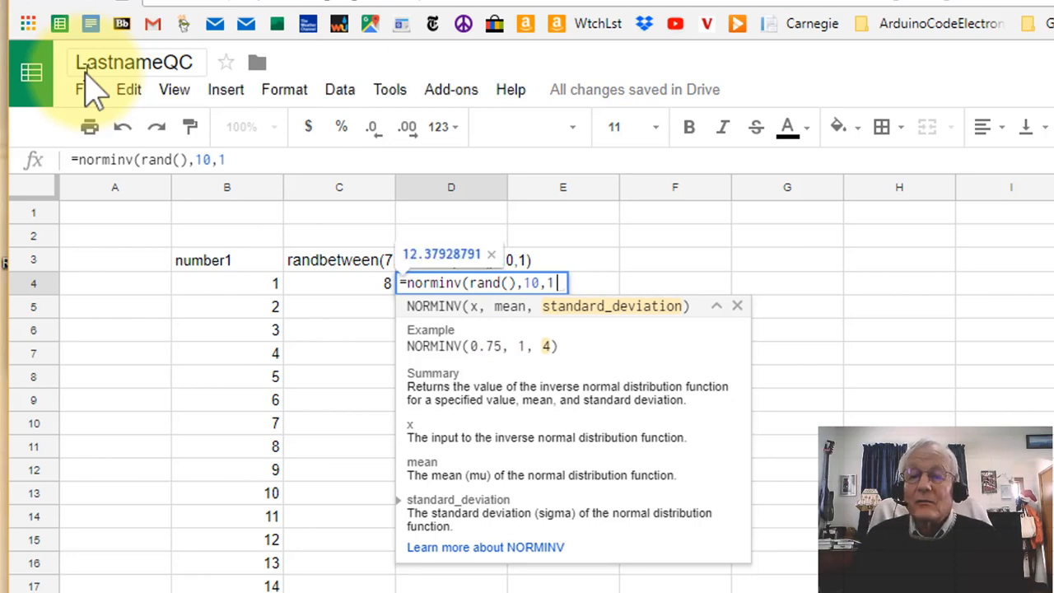
type(")")
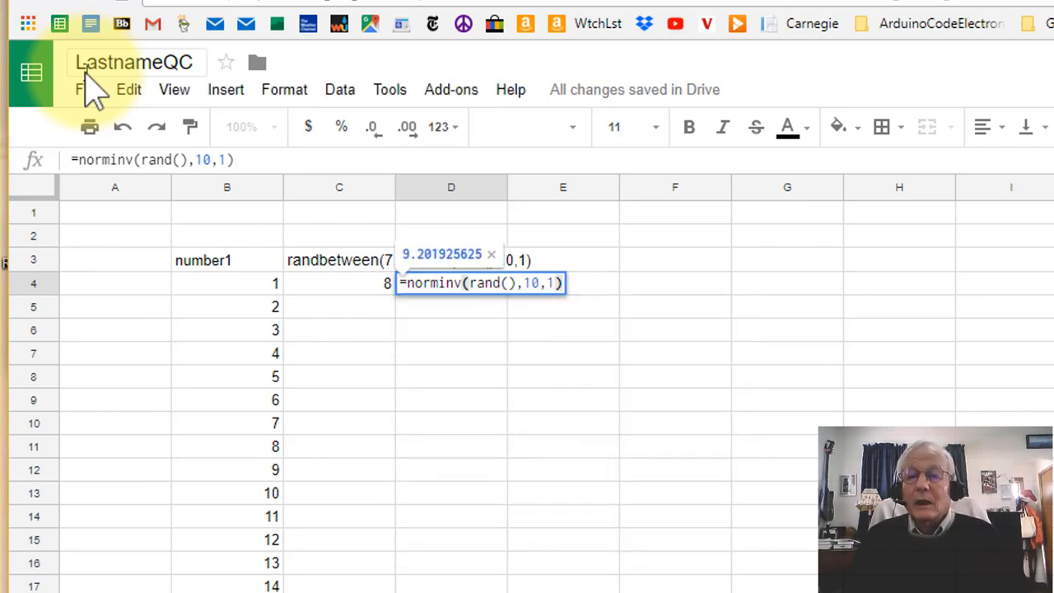
key("Return")
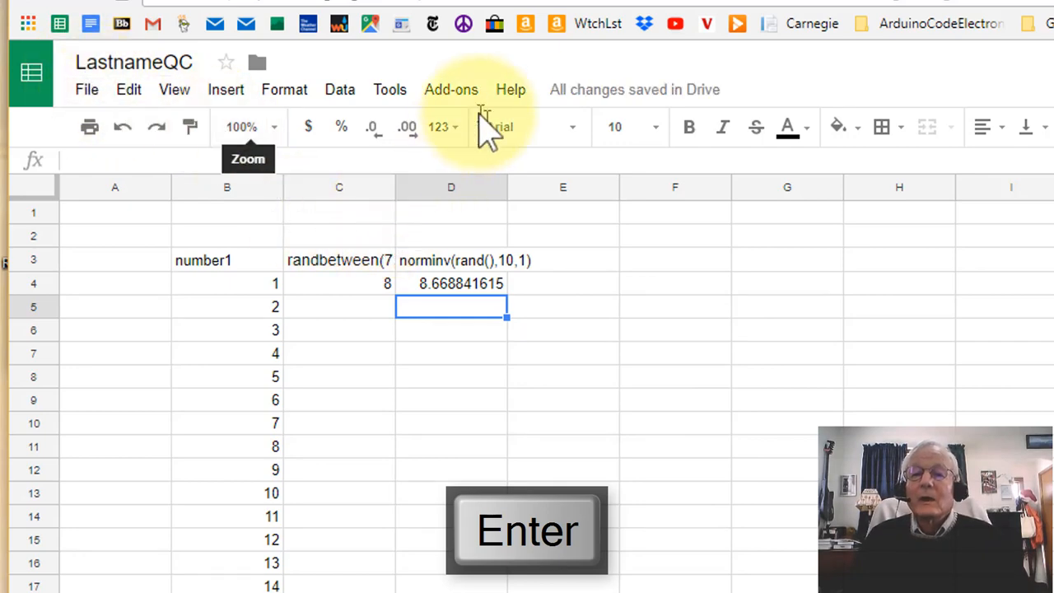
- Switch to the QC01 - RandomNumbersLineGraphAndHistogram document and read steps 8 through 9.1, including the worksheet figures
left_click(566, 2)
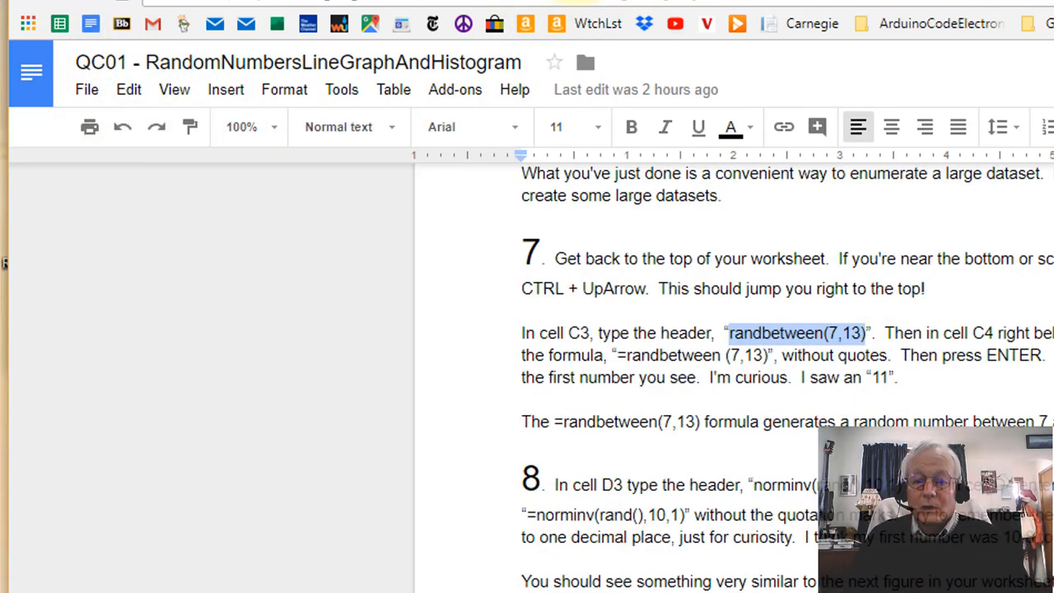
scroll(583, 46, "down", 4)
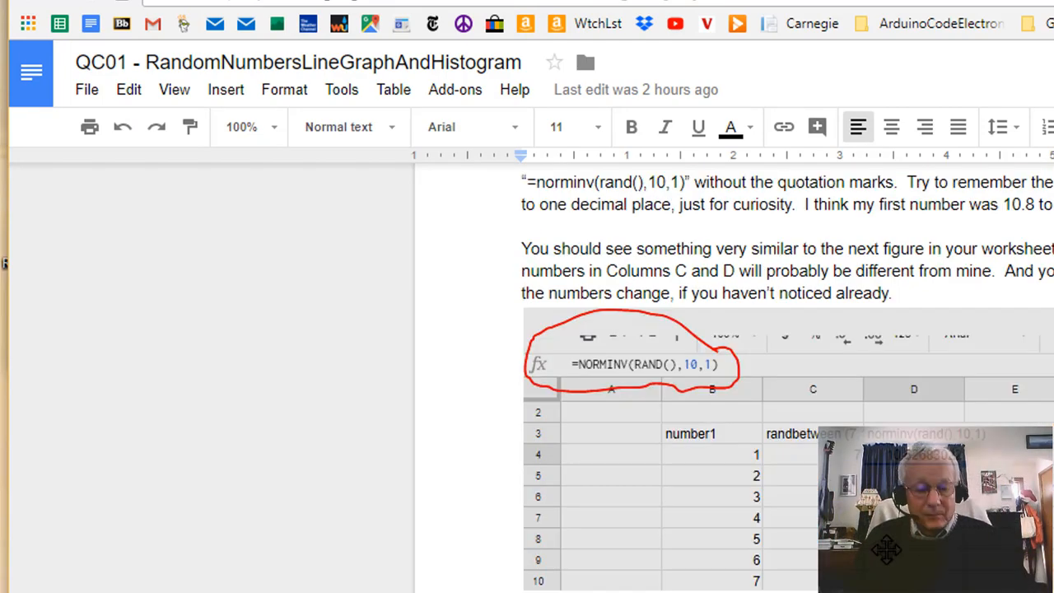
key("Down")
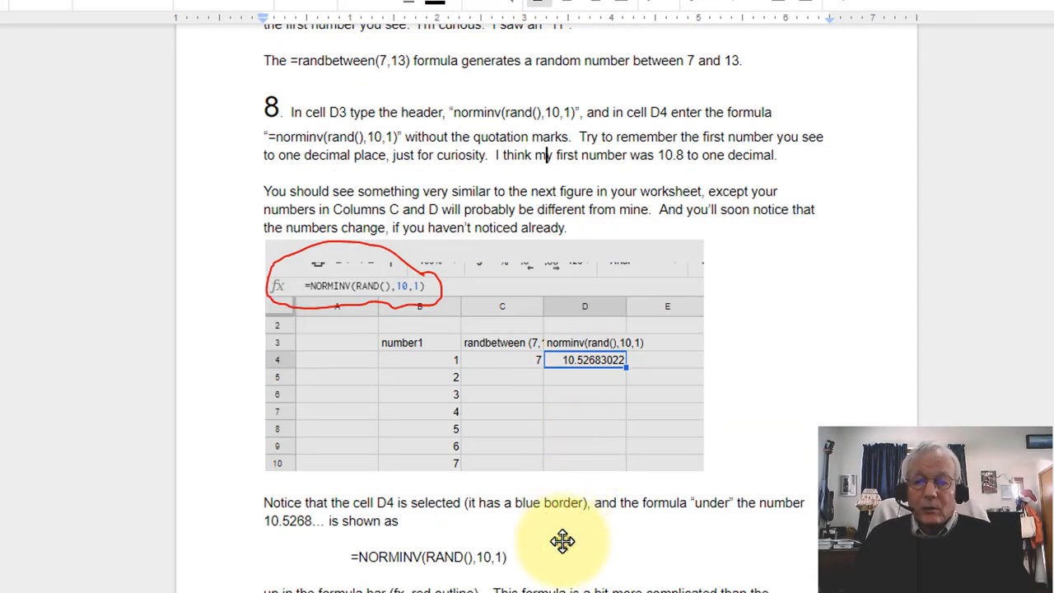
key("Down")
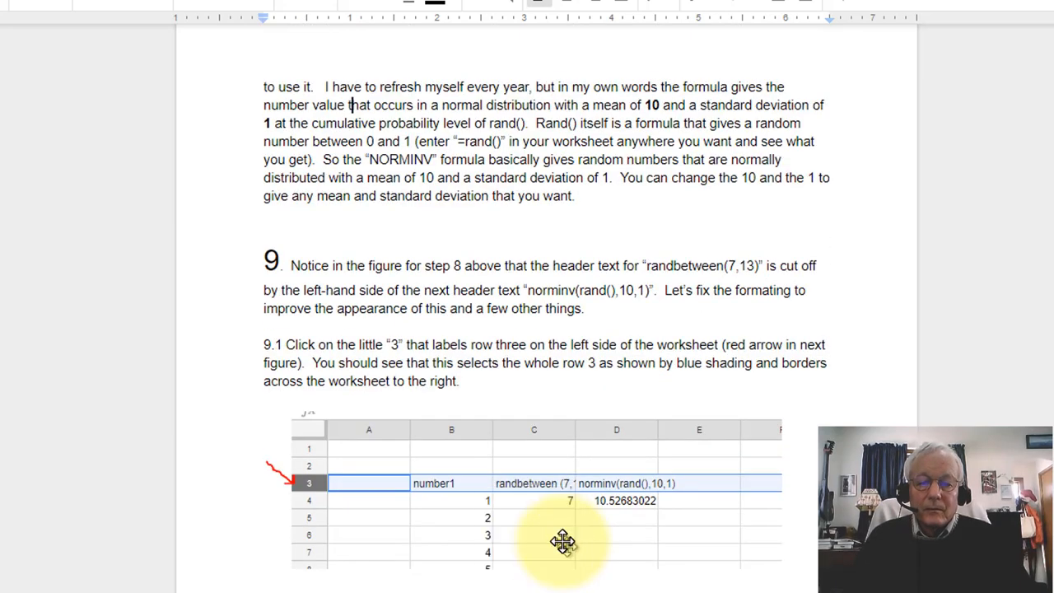
key("Down")
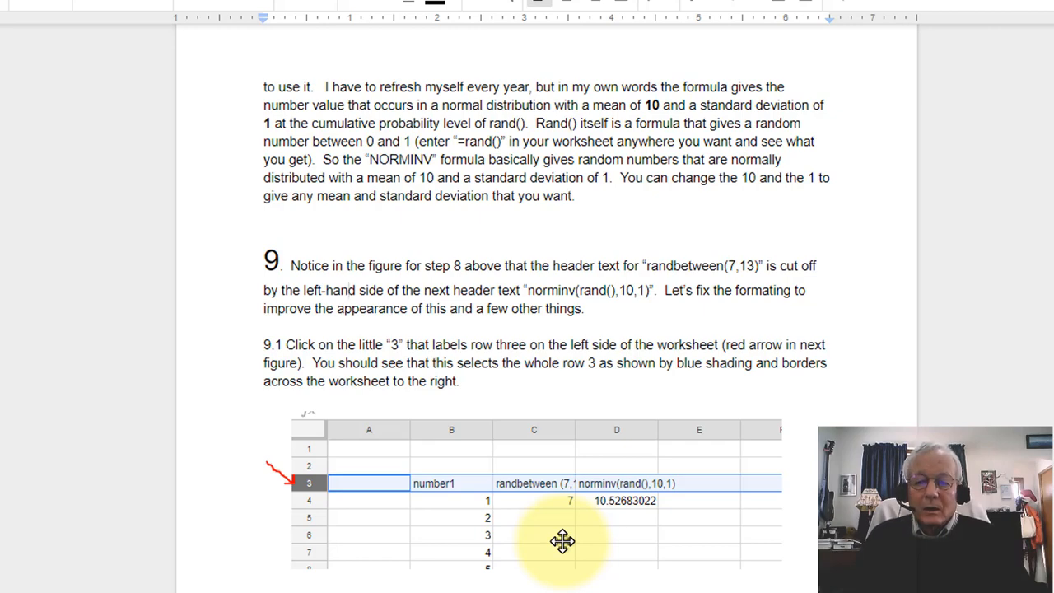
key("Down")
key("Down")
key("Down")
key("Down")
key("Down")
key("Down")
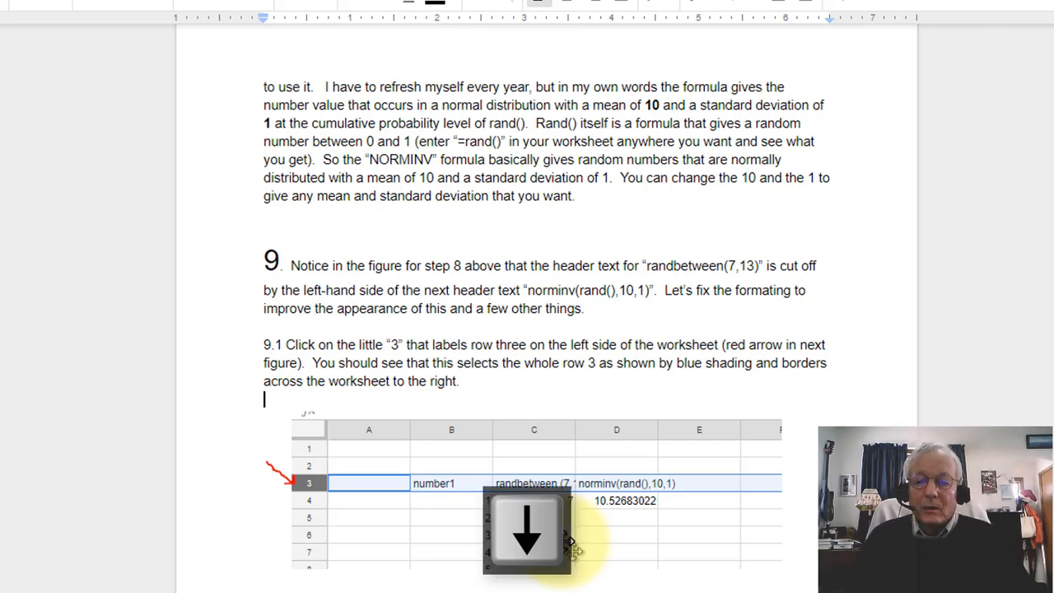
key("Down")
key("Down")
key("Down")
key("Down")
key("Down")
key("Down")
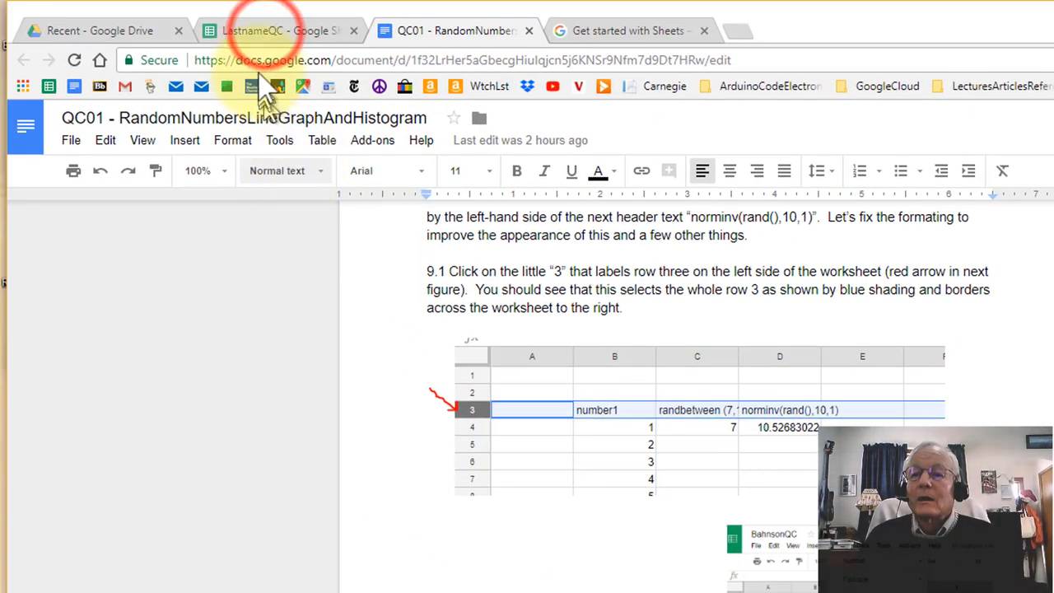
- Return to the LastnameQC spreadsheet and set the text wrapping of the entire row 3 to Wrap
left_click(240, 10)
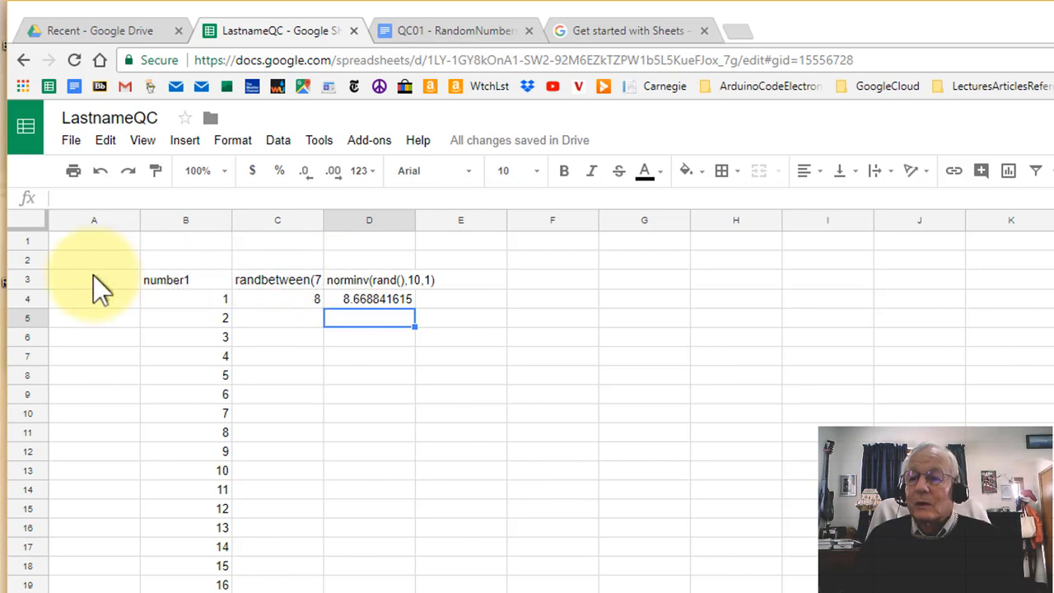
left_click(33, 281)
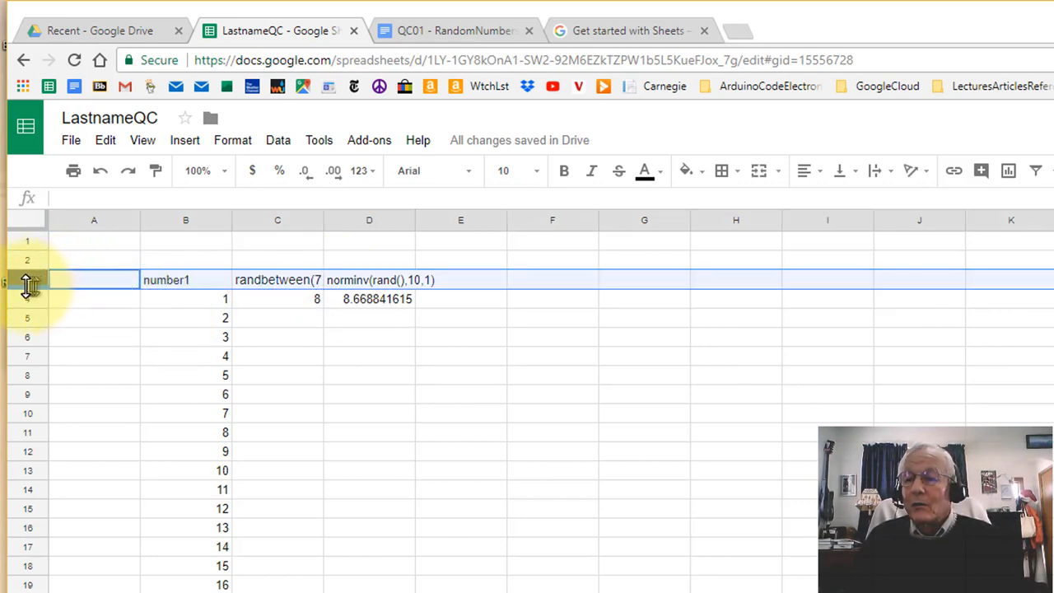
left_click(91, 302)
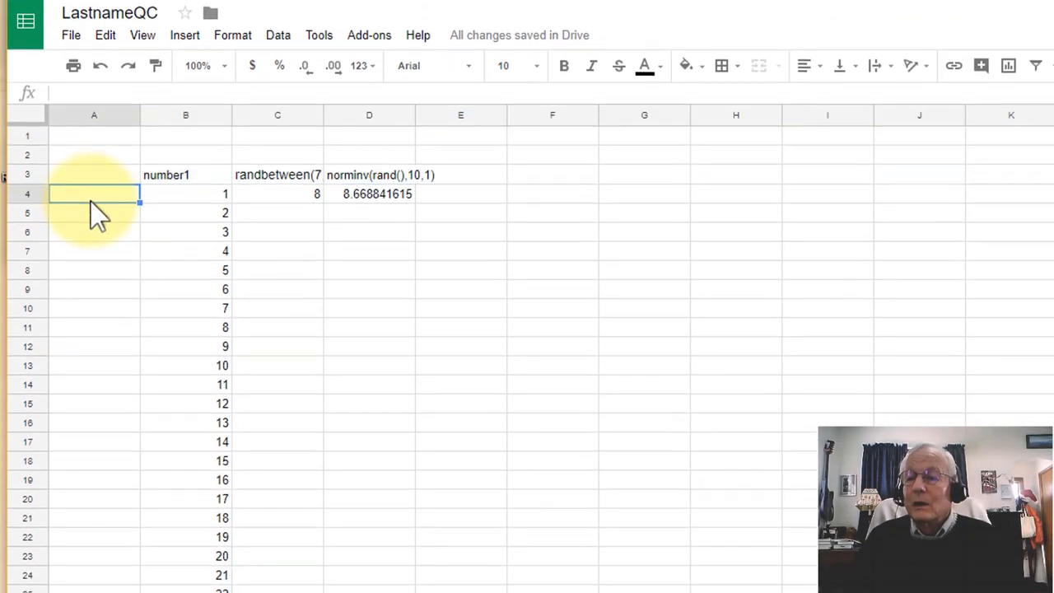
left_click(24, 183)
left_click(18, 172)
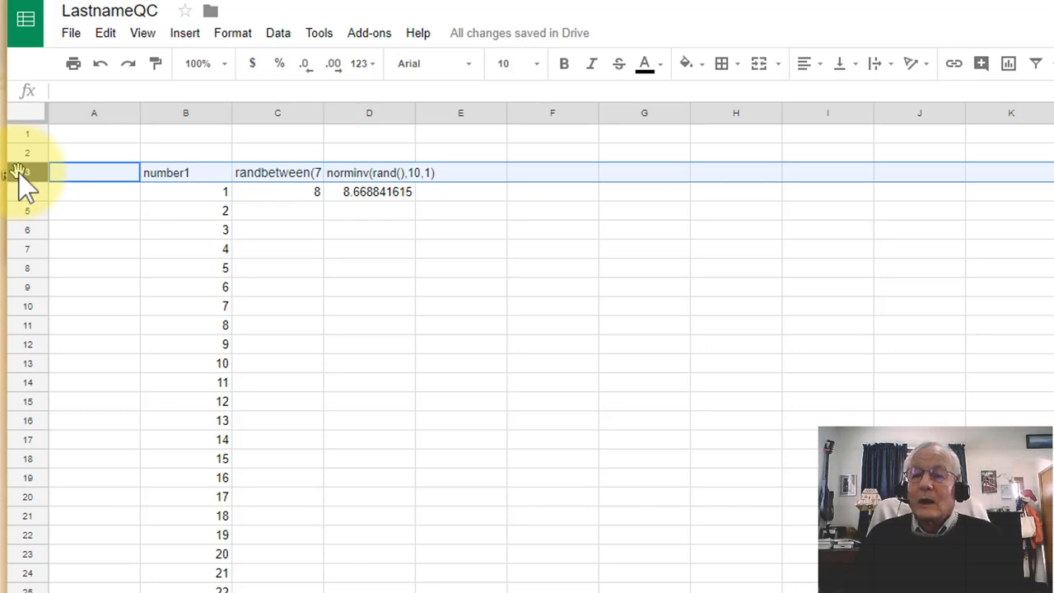
left_click(239, 37)
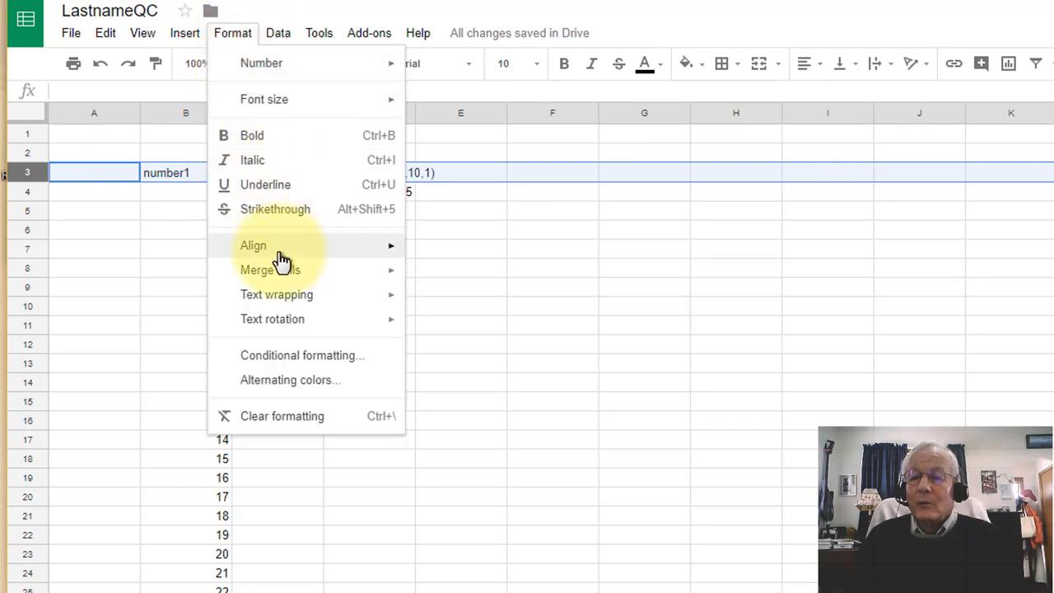
mouse_move(280, 298)
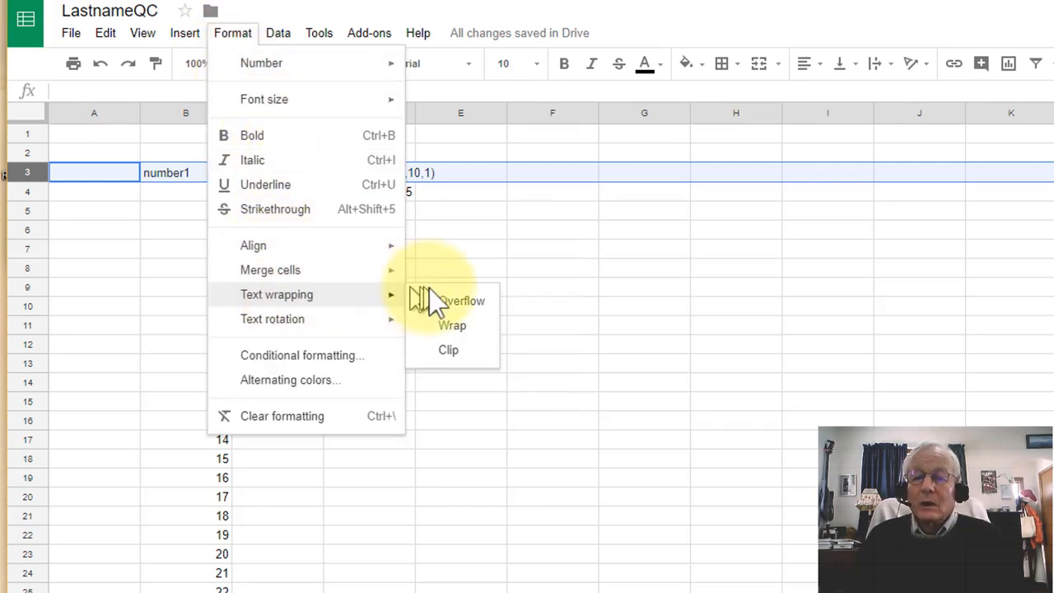
left_click(448, 326)
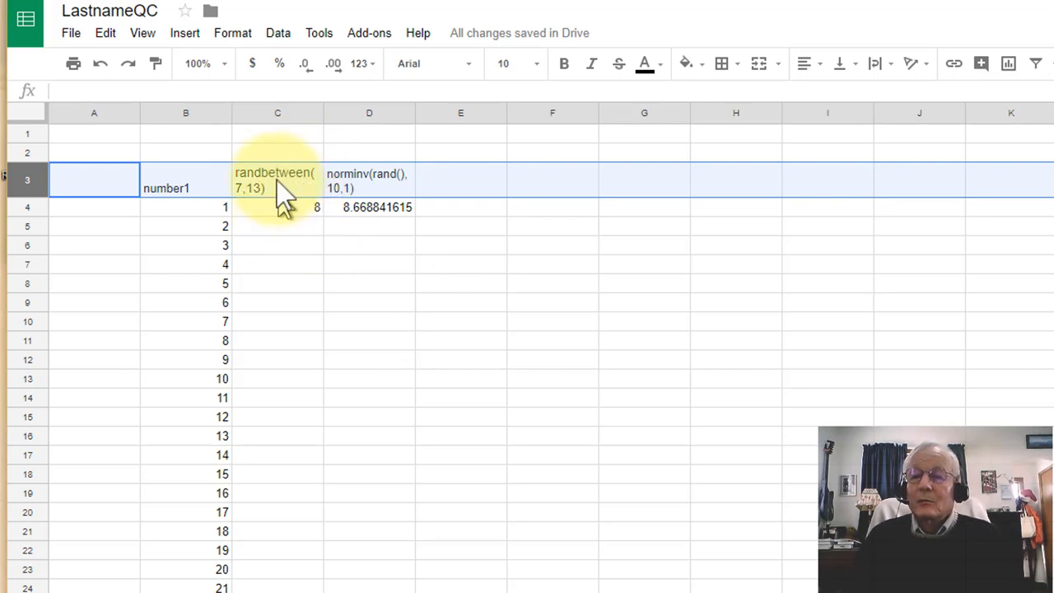
- Narrow columns C and D together slightly, giving both the same width
left_click(263, 112)
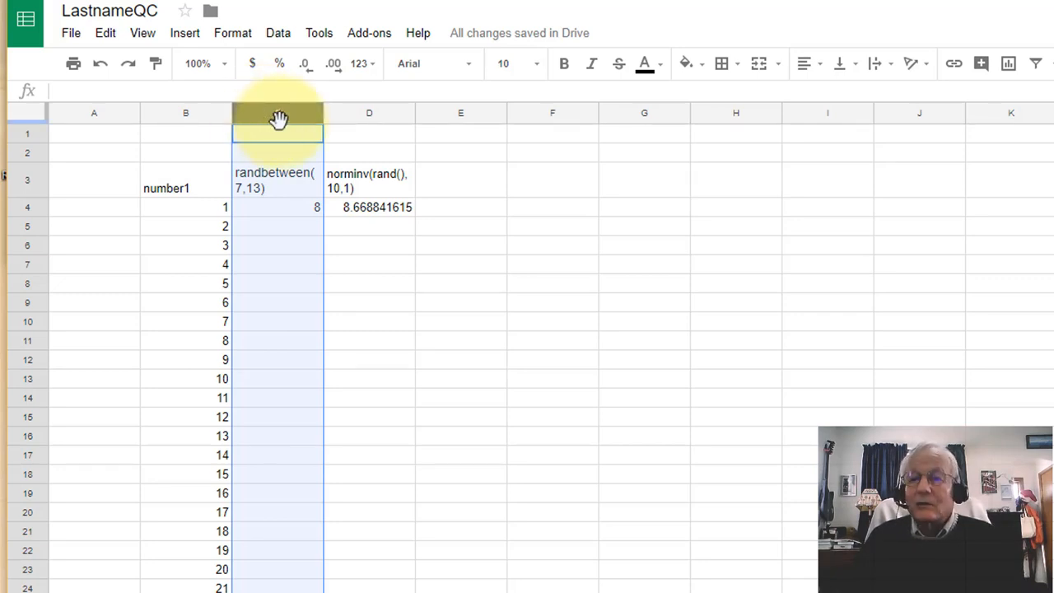
left_click(339, 120)
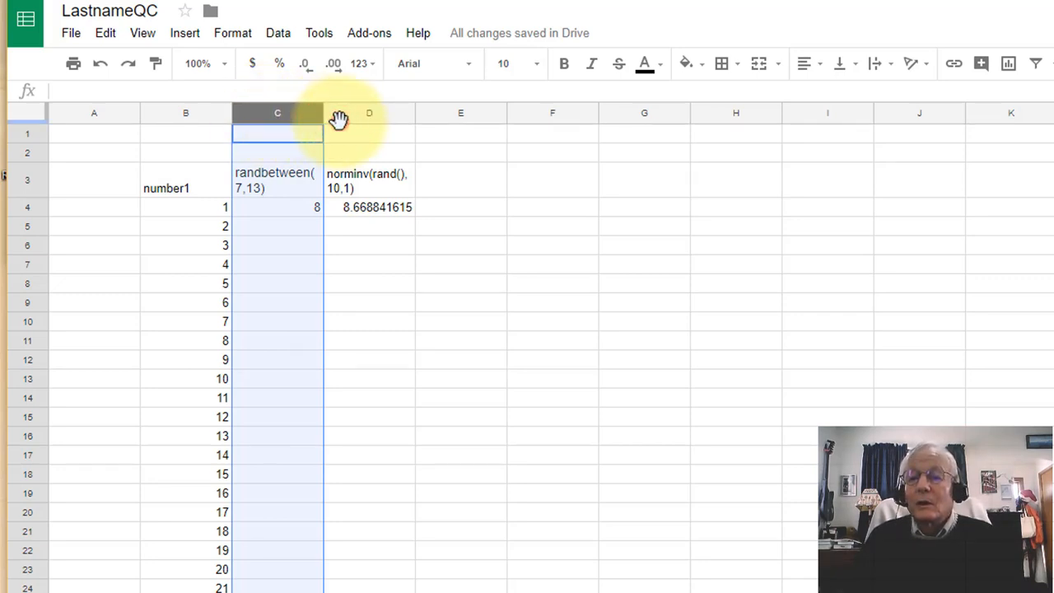
left_click(290, 116)
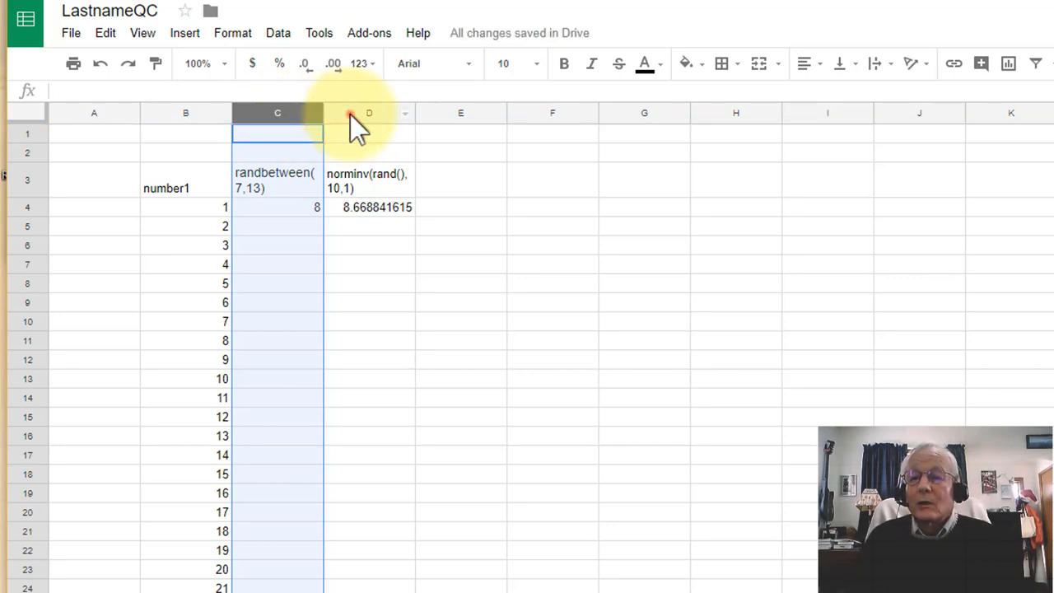
left_click(351, 115, "shift")
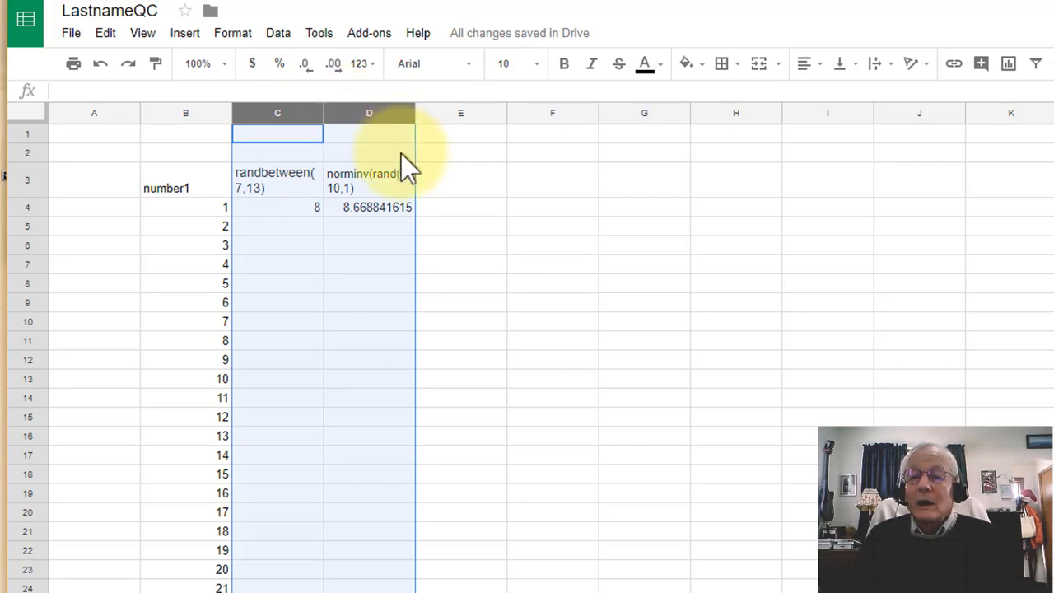
left_click_drag(414, 113, 391, 113)
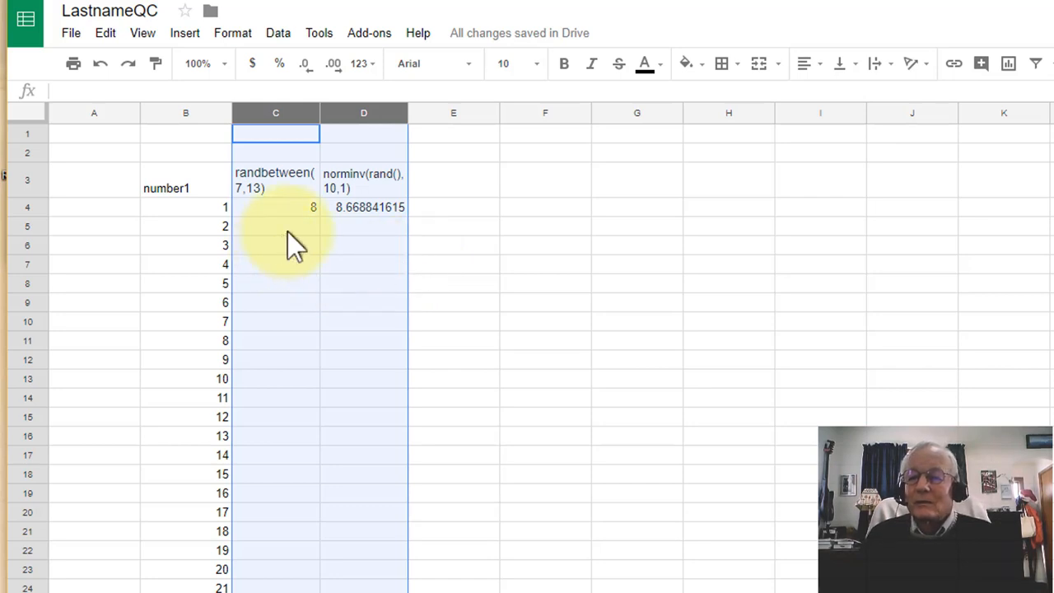
- Center the contents of all cells in the worksheet horizontally
left_click(30, 115)
left_click(124, 211)
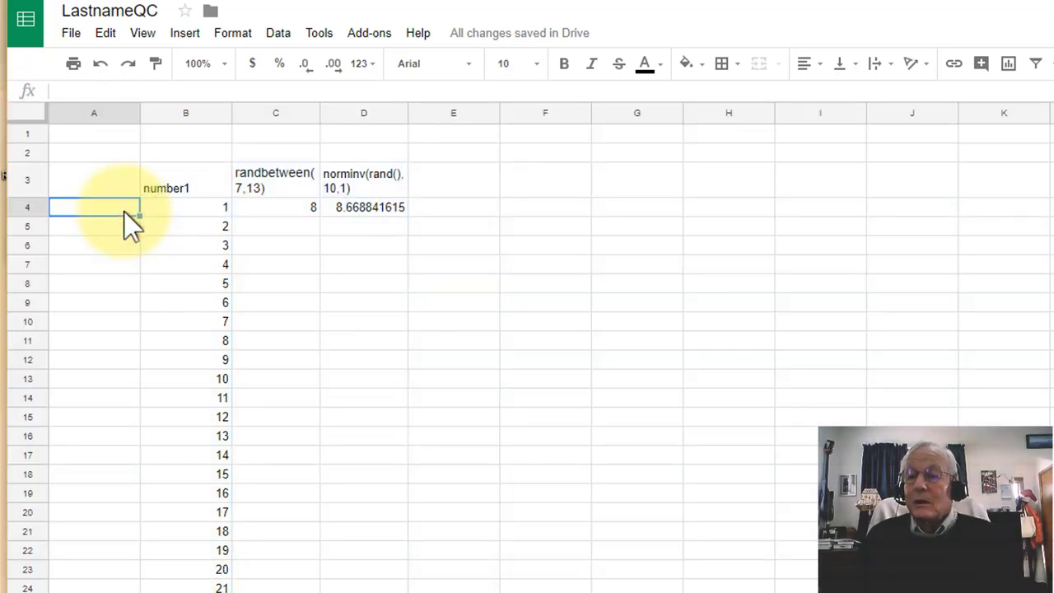
left_click(587, 317)
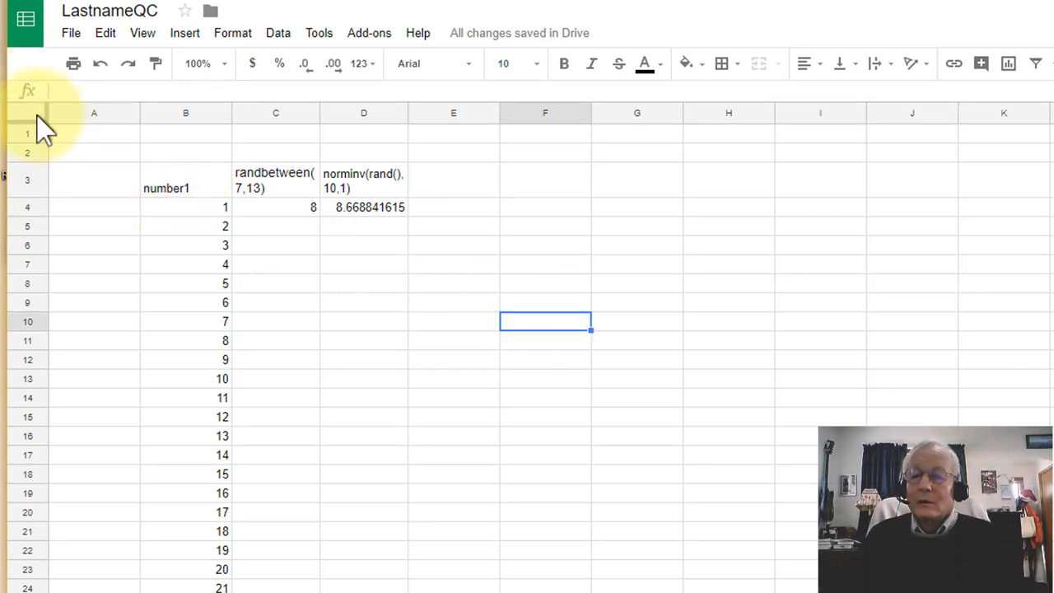
left_click(417, 337)
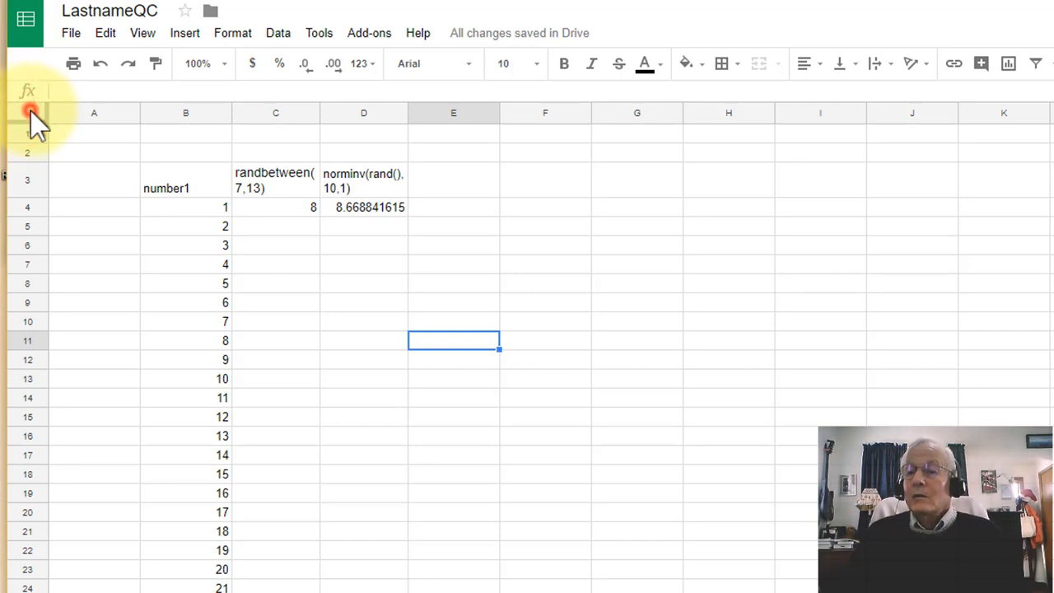
left_click(30, 112)
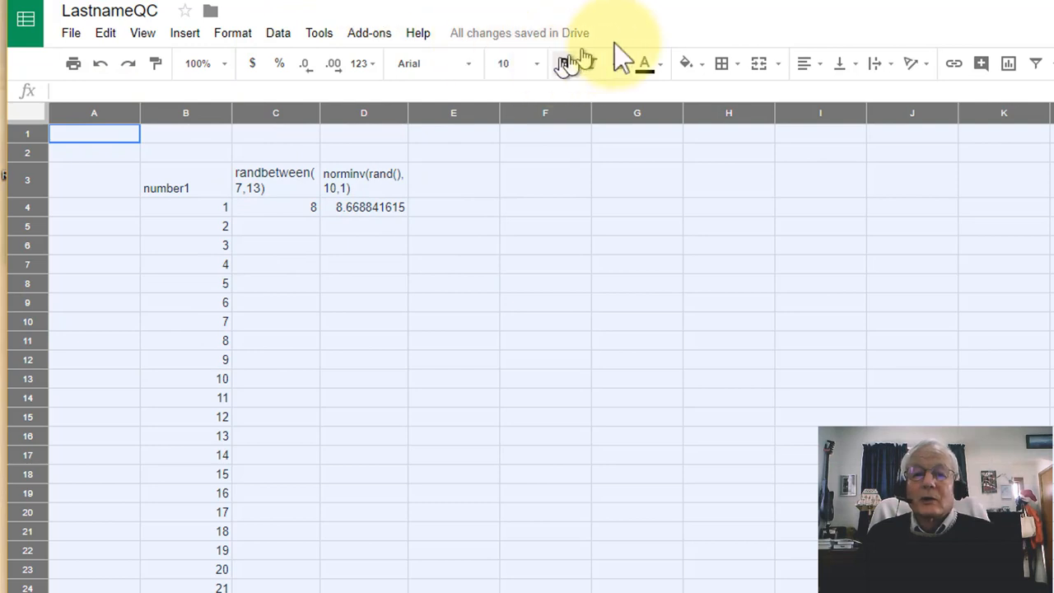
left_click(825, 71)
left_click(838, 99)
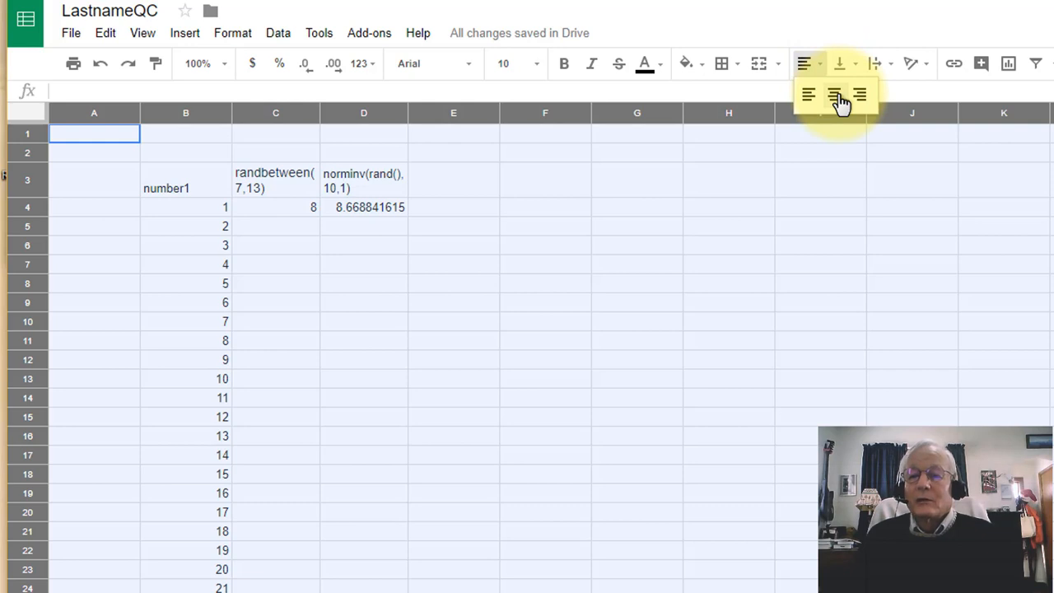
left_click(837, 96)
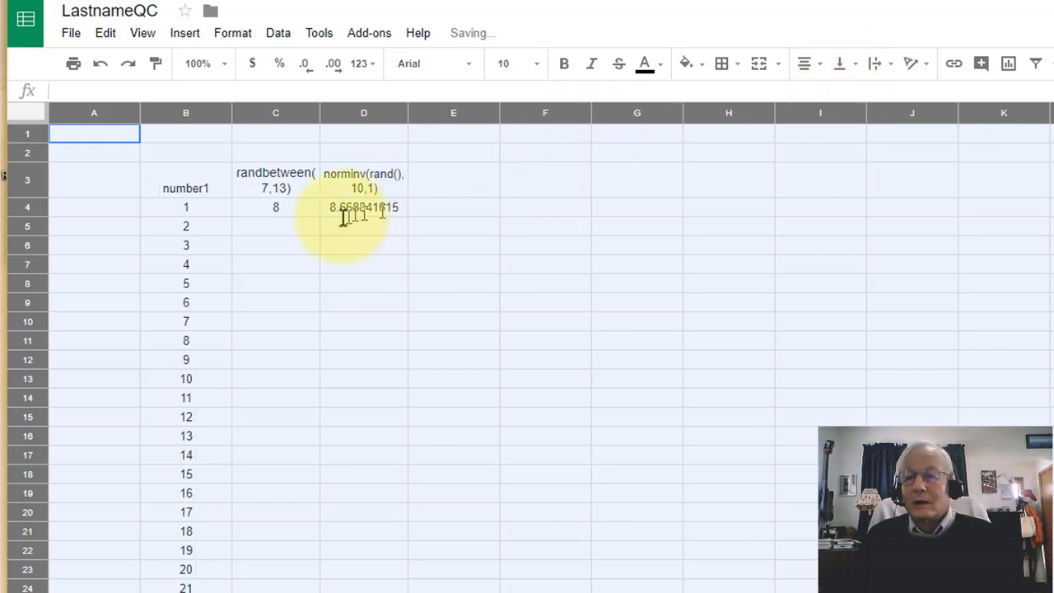
- Select the whole norminv column D
left_click(360, 113)
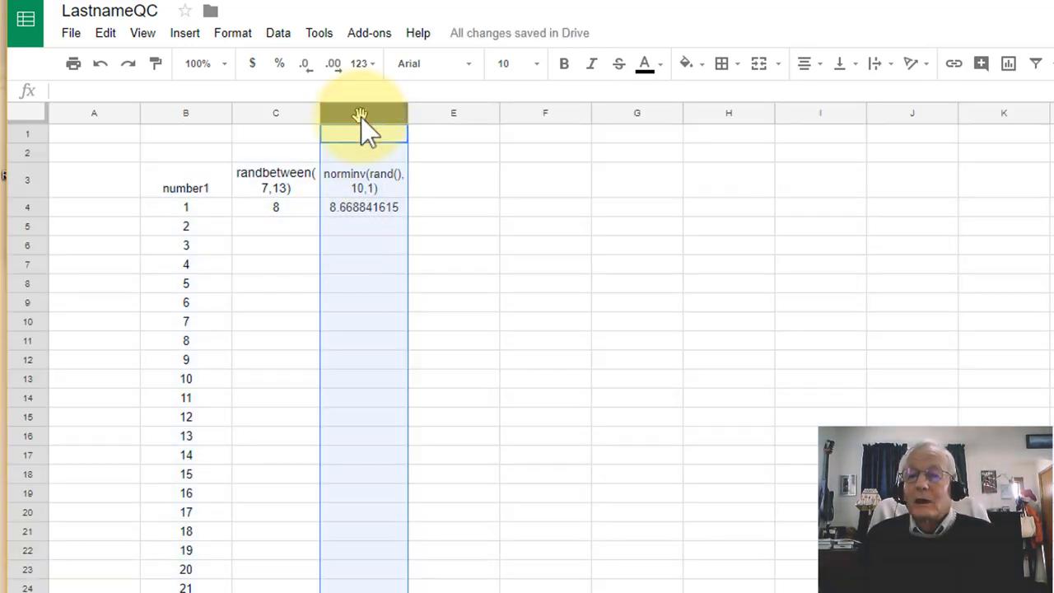
- Reduce the number format of column D to one decimal place
left_click(305, 76)
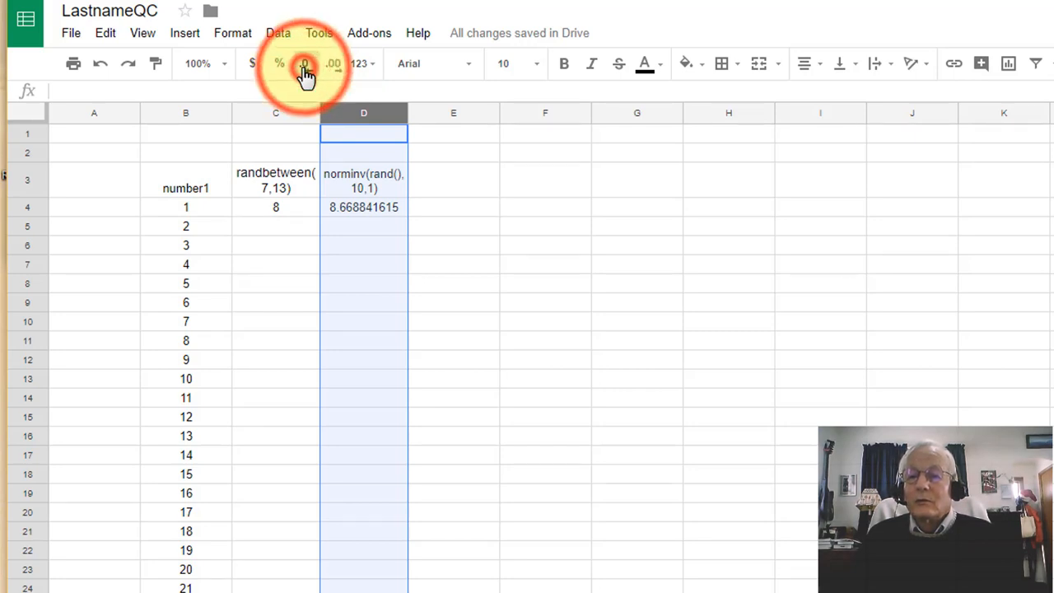
left_click(306, 72)
left_click(306, 71)
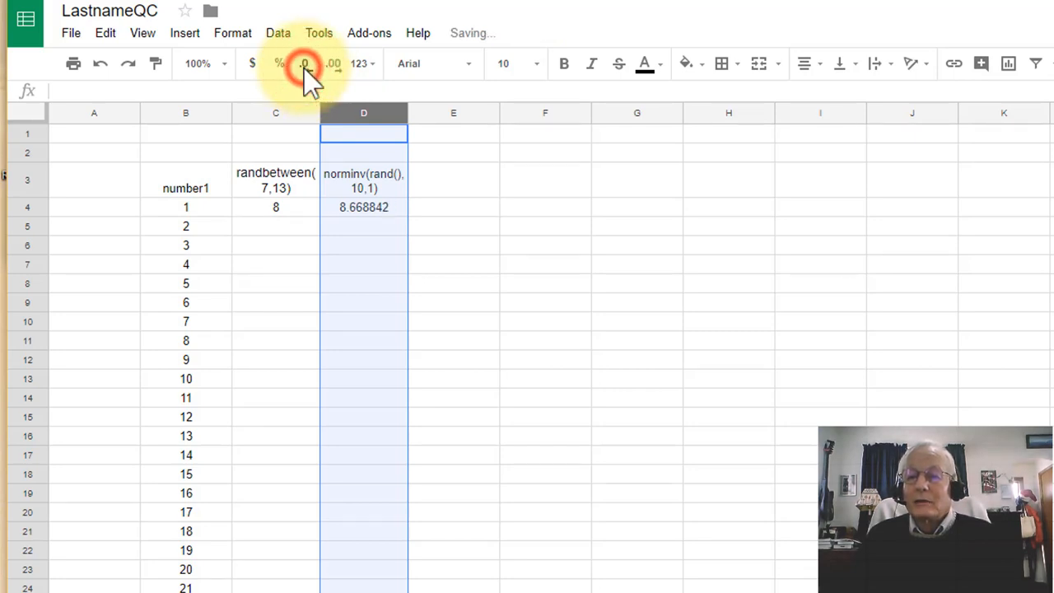
left_click(305, 71)
left_click(305, 70)
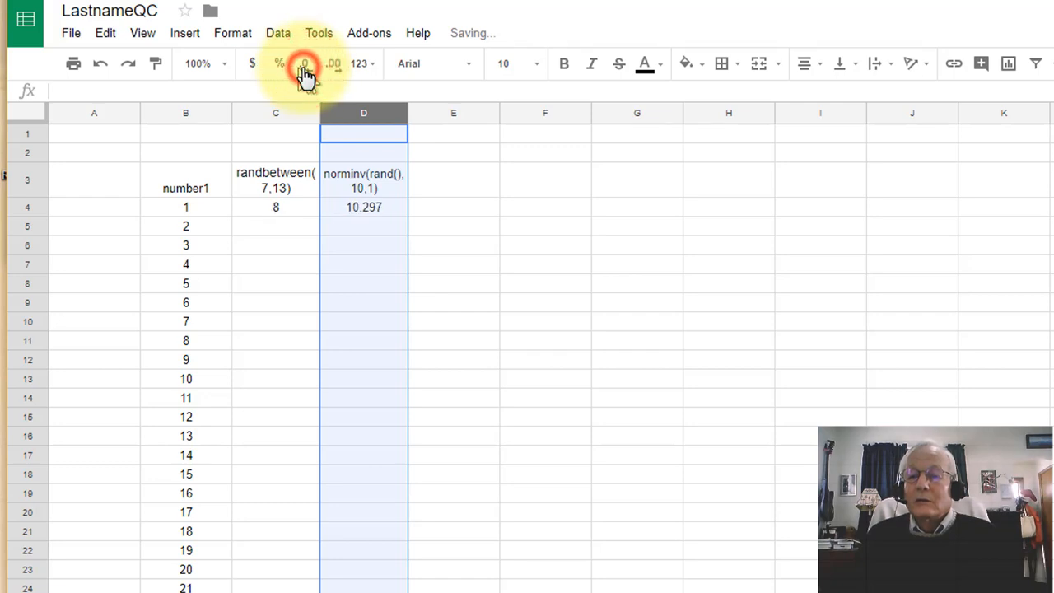
left_click(305, 74)
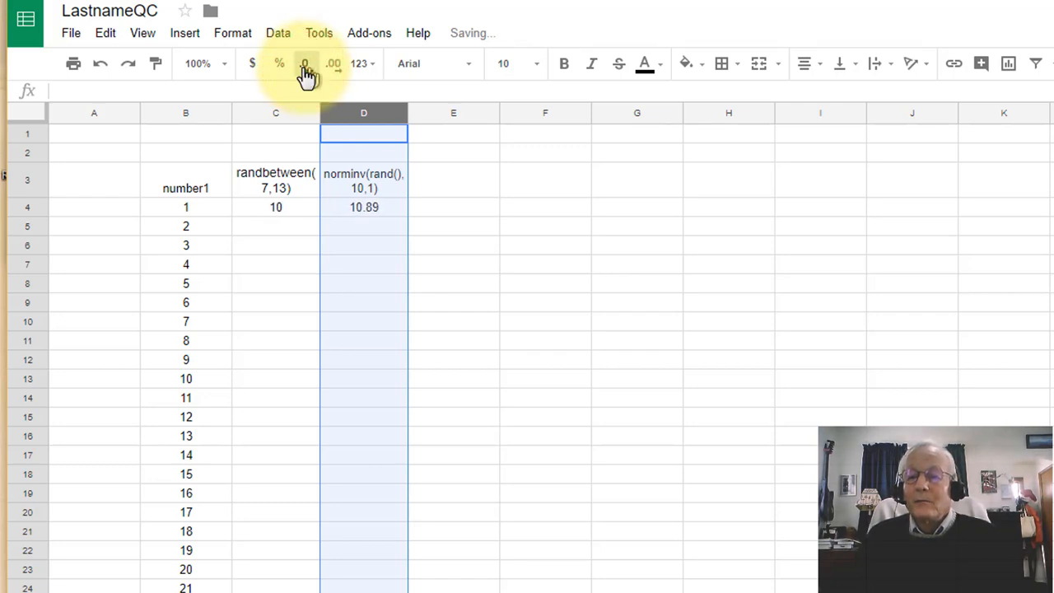
left_click(368, 219)
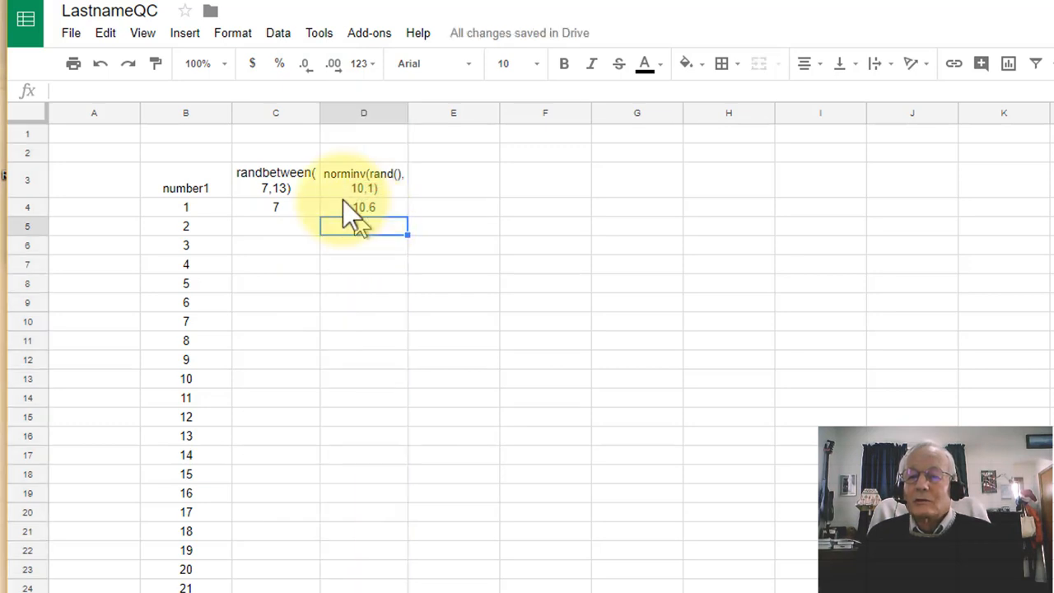
- Switch to the QC01 - RandomNumbersLineGraphAndHistogram document and read instructions 9.1 through 10.3 on formatting and copying the formulas
left_click(508, 0)
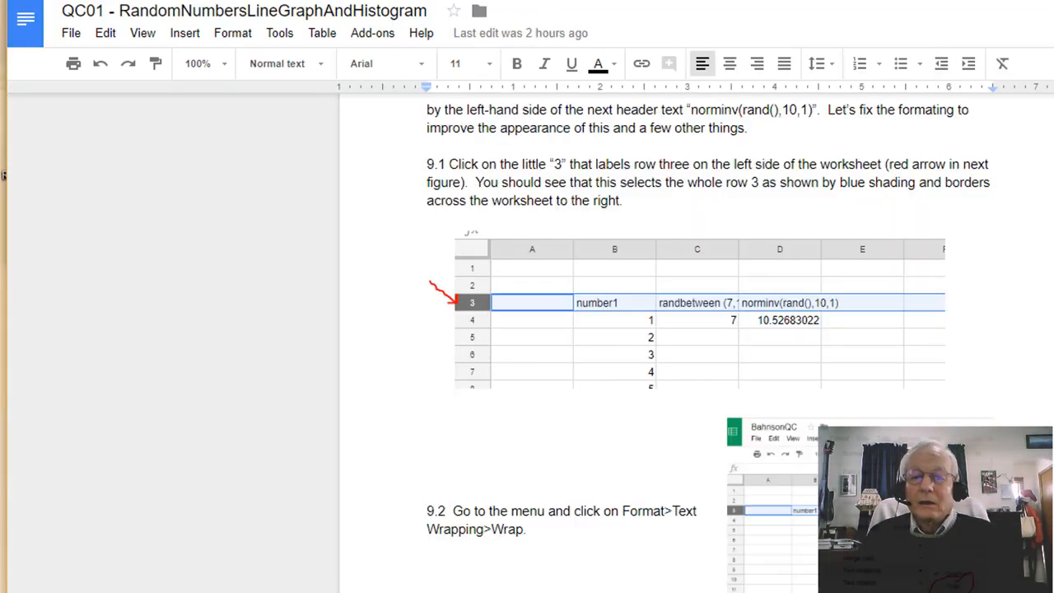
key("Down")
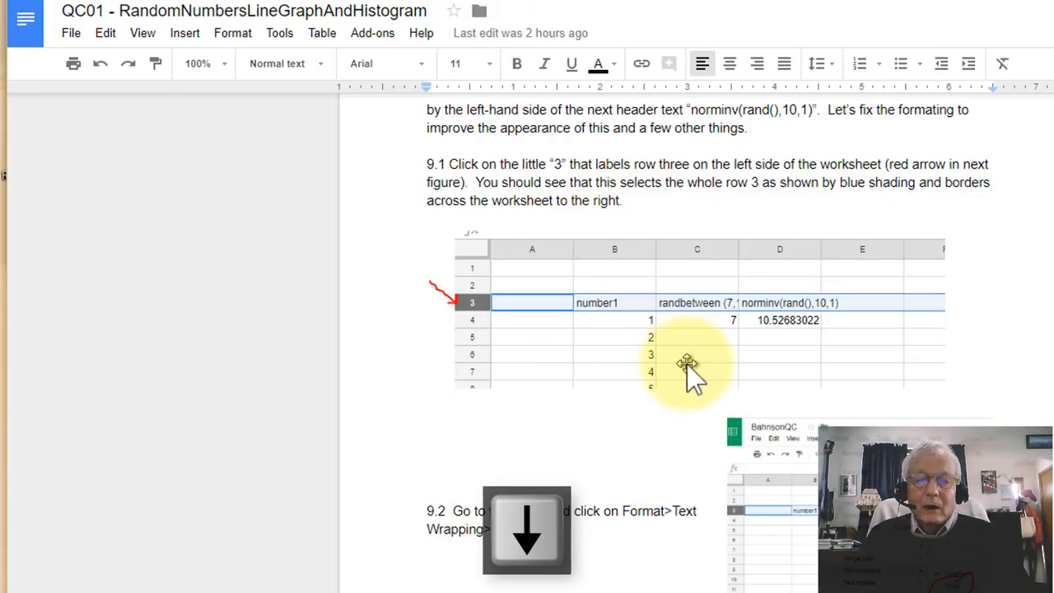
key("Down")
key("Down")
key("Down")
key("Down")
key("Down")
key("Down")
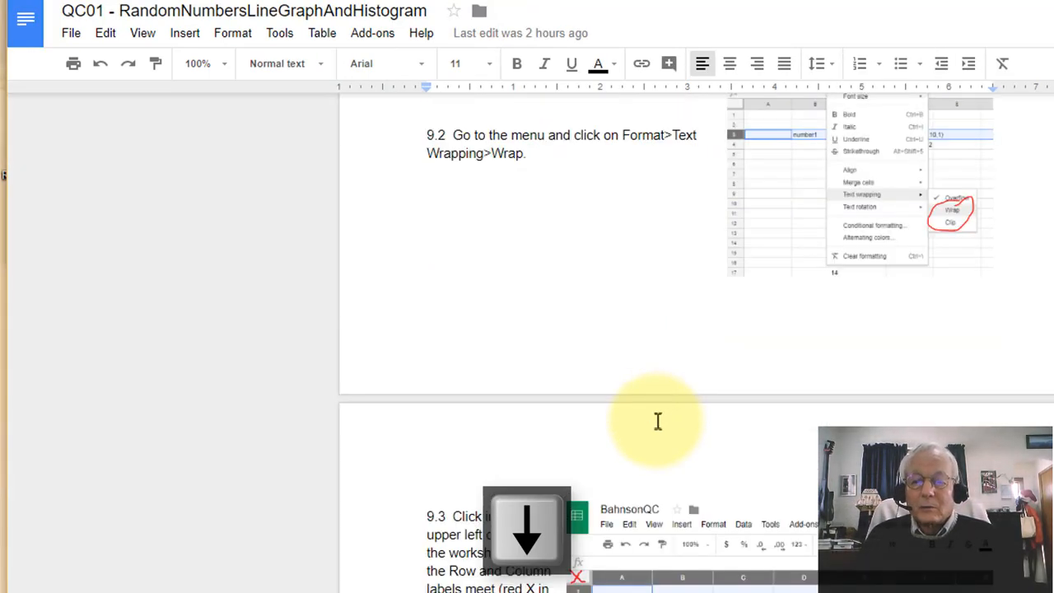
key("Down")
key("Down")
key("Down")
key("Down")
key("Down")
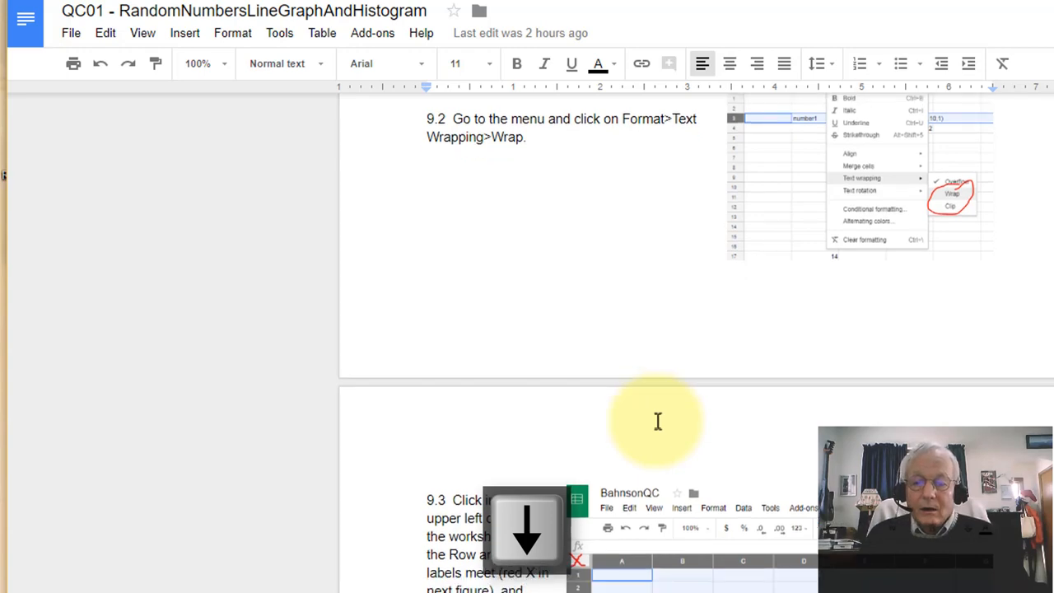
scroll(657, 420, "down", 2)
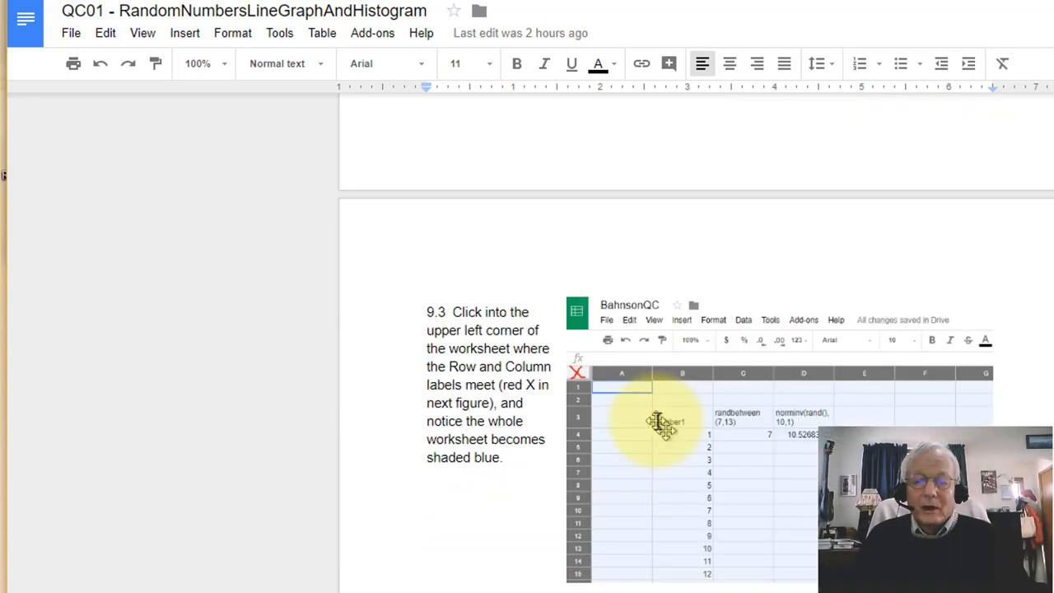
scroll(657, 421, "down", 3)
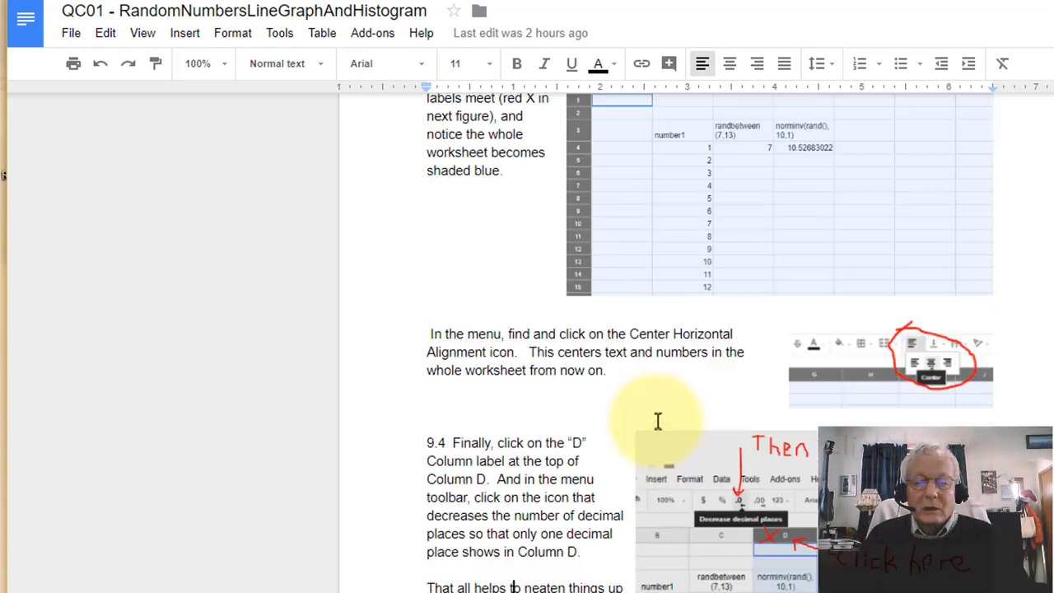
scroll(657, 421, "down", 1)
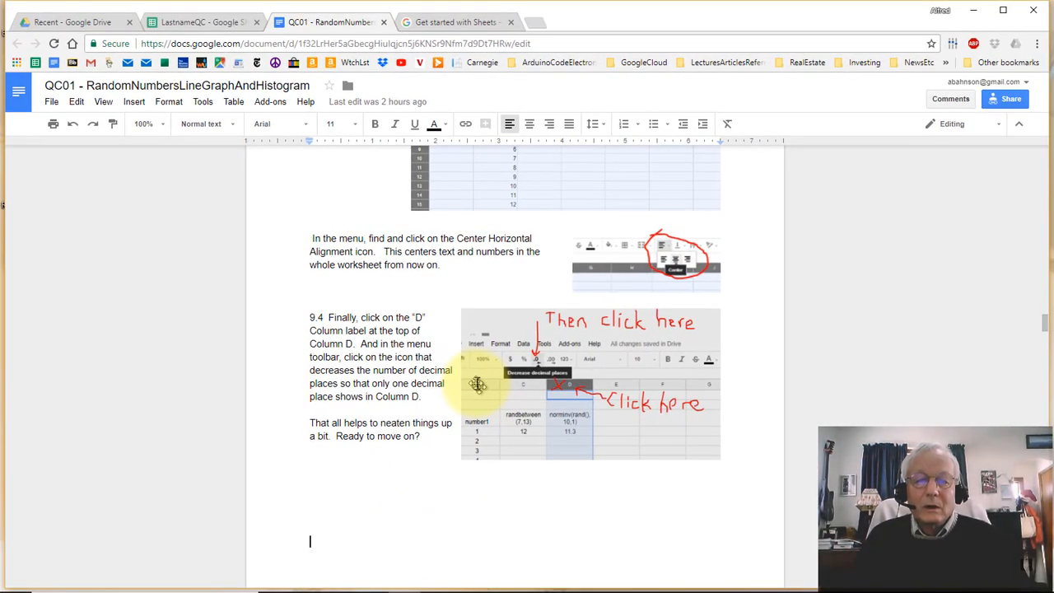
scroll(477, 384, "down", 3)
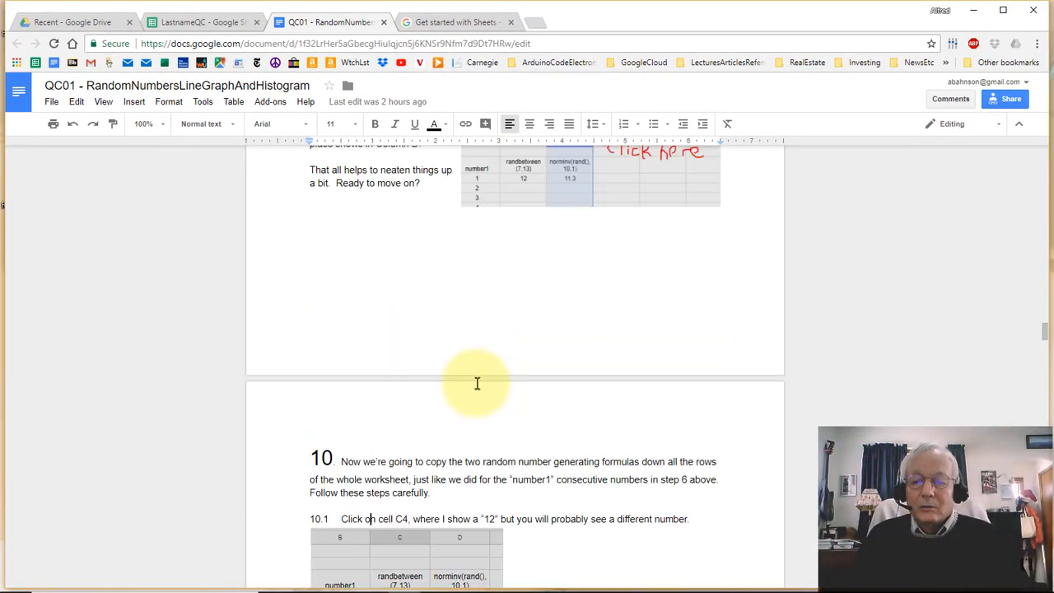
scroll(477, 383, "down", 3)
scroll(477, 384, "down", 3)
scroll(478, 385, "up", 1)
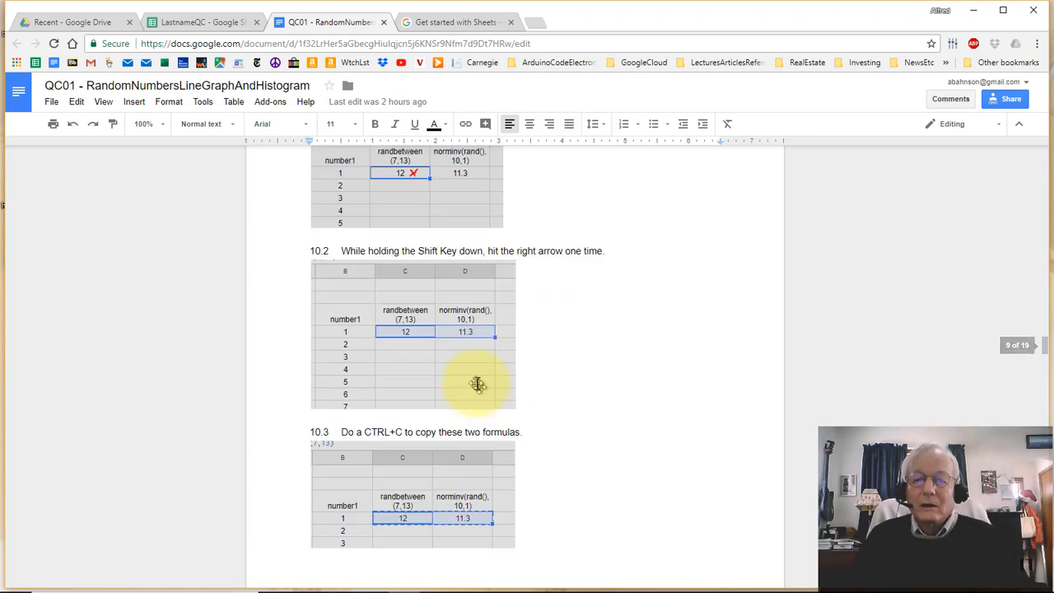
key("Up")
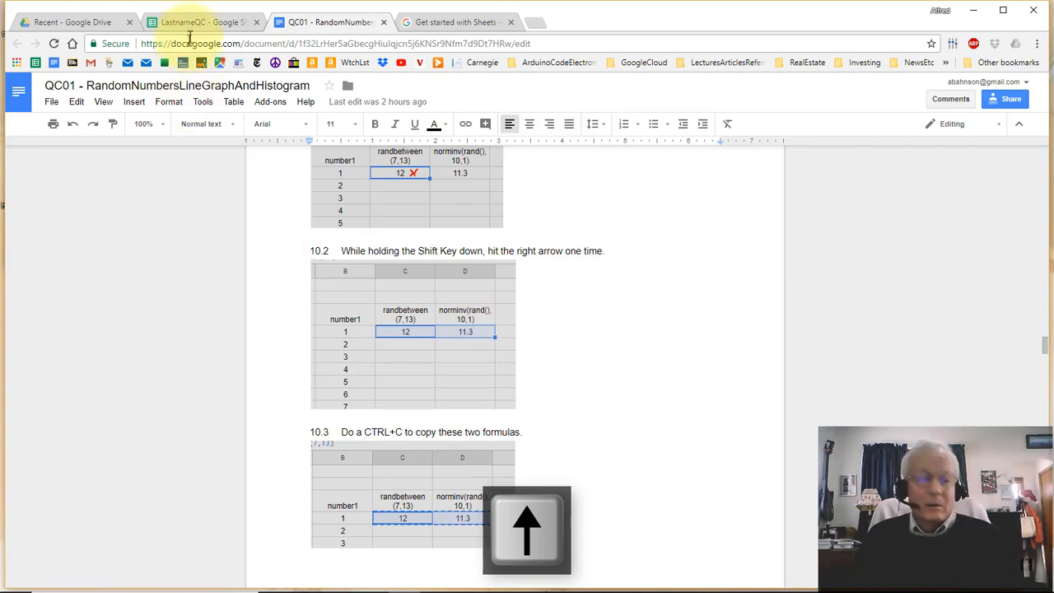
- Switch to the LastnameQC spreadsheet and copy the two random-number formulas in cells C4:D4
left_click(188, 24)
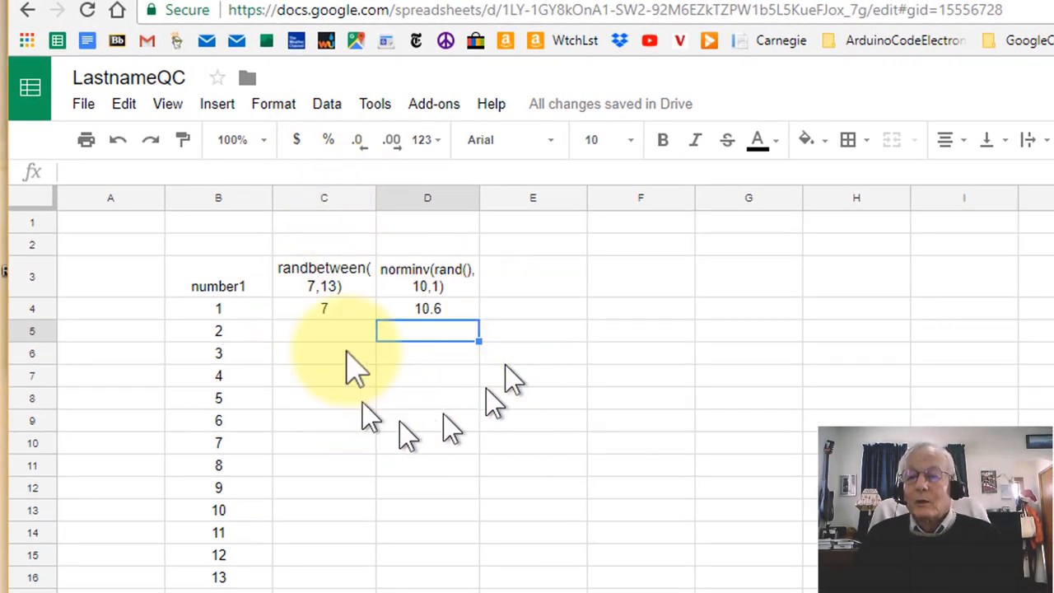
key("Left")
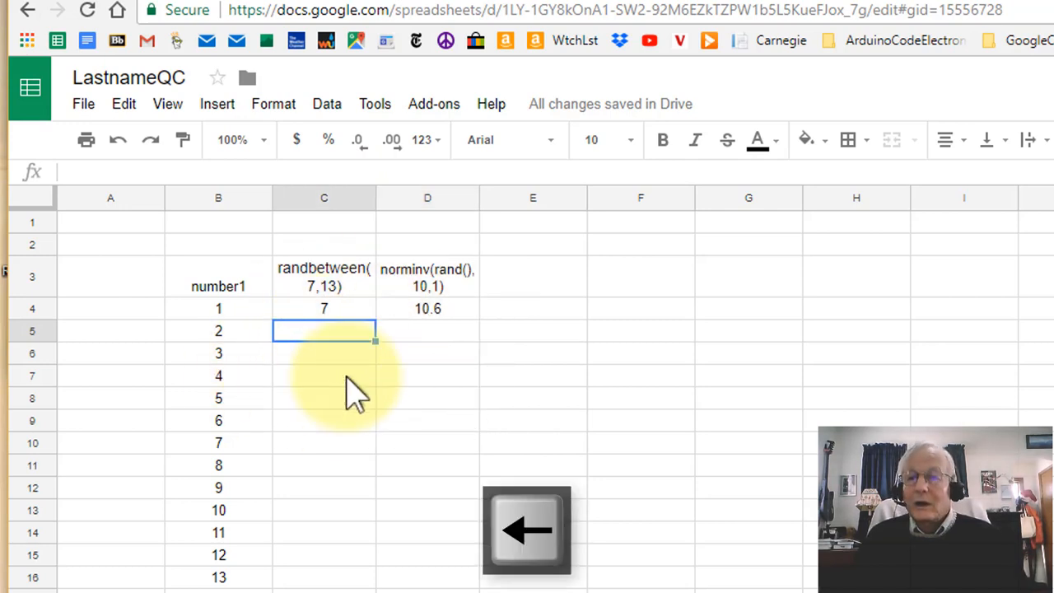
key("Left")
key("Up")
key("Up")
key("Right")
key("Down")
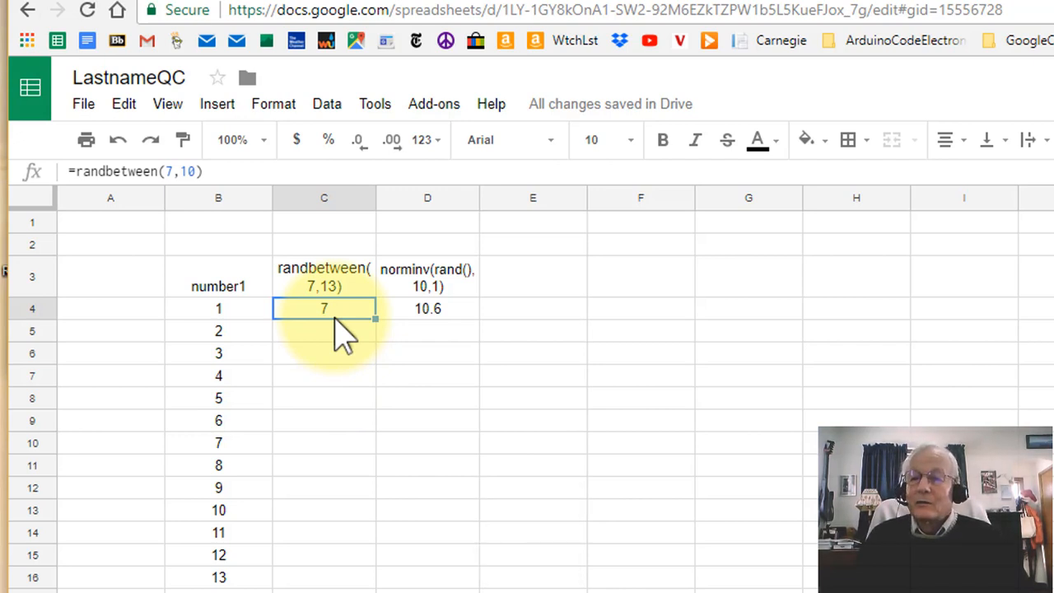
key("shift+Right")
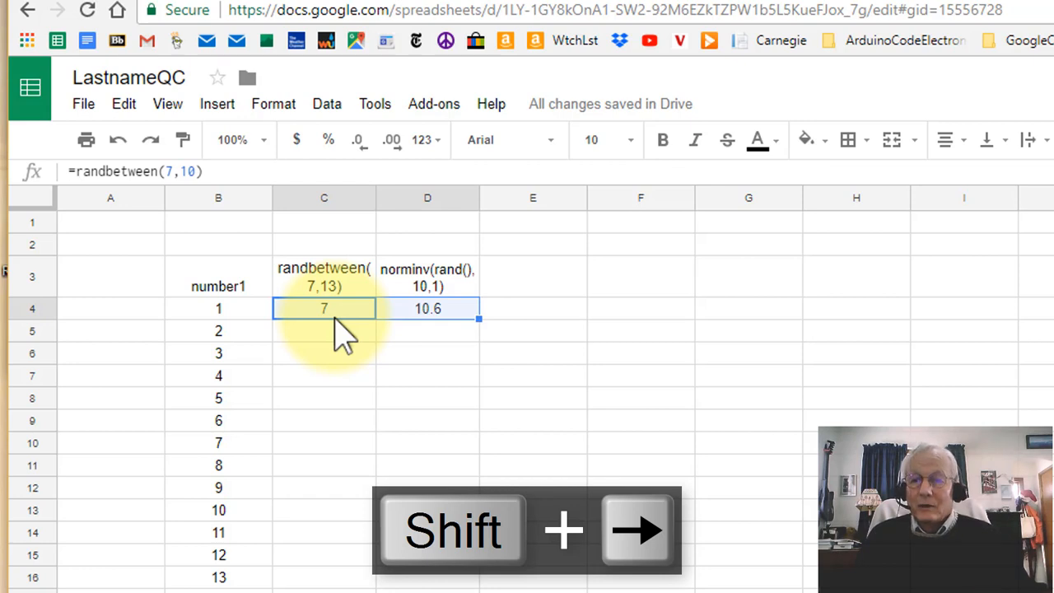
key("shift+Left")
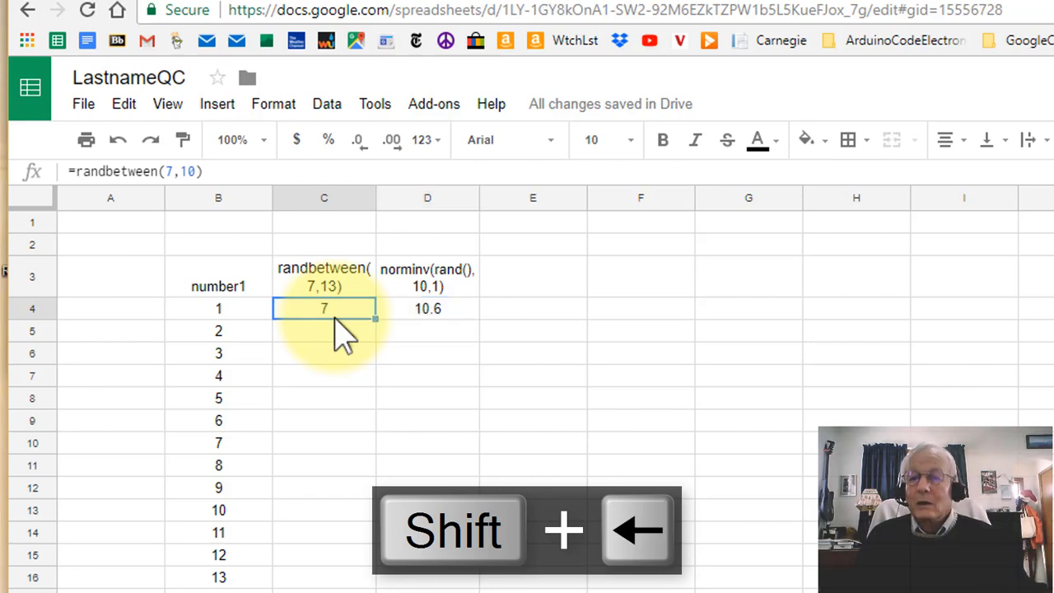
key("shift+Right")
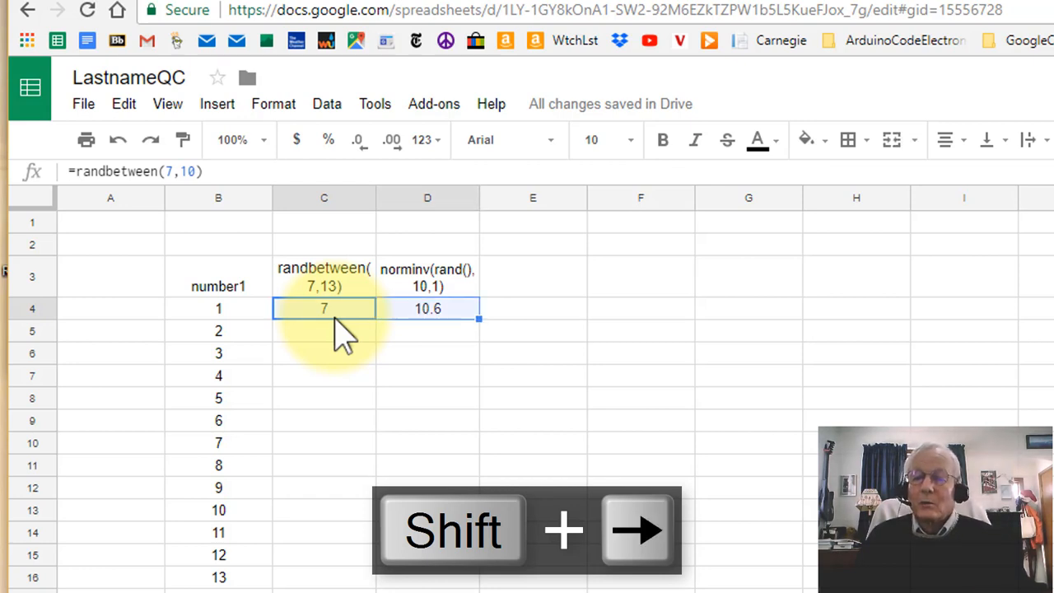
key("shift+Down")
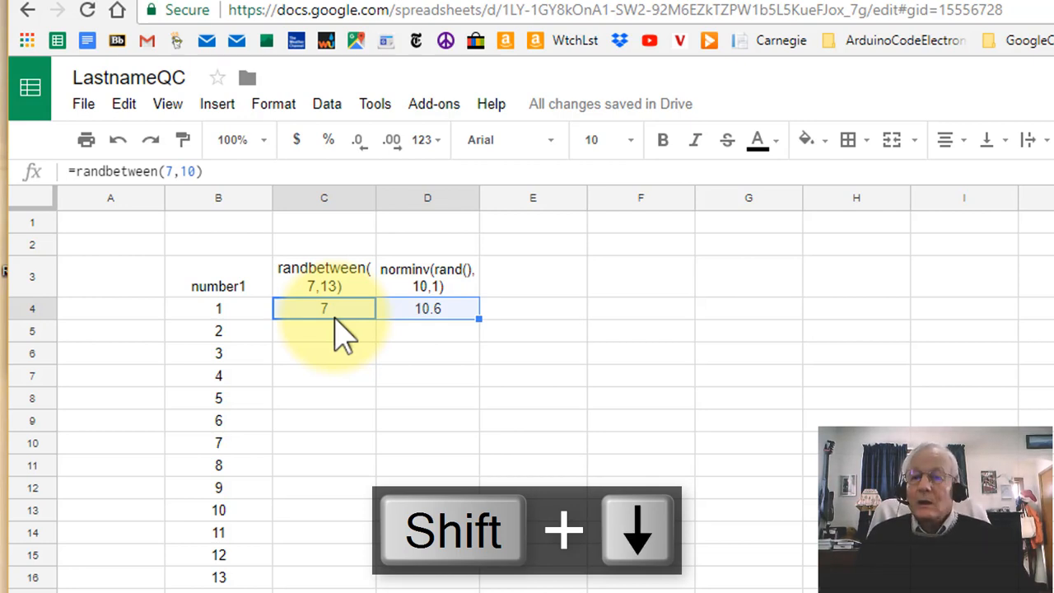
key("shift+Up")
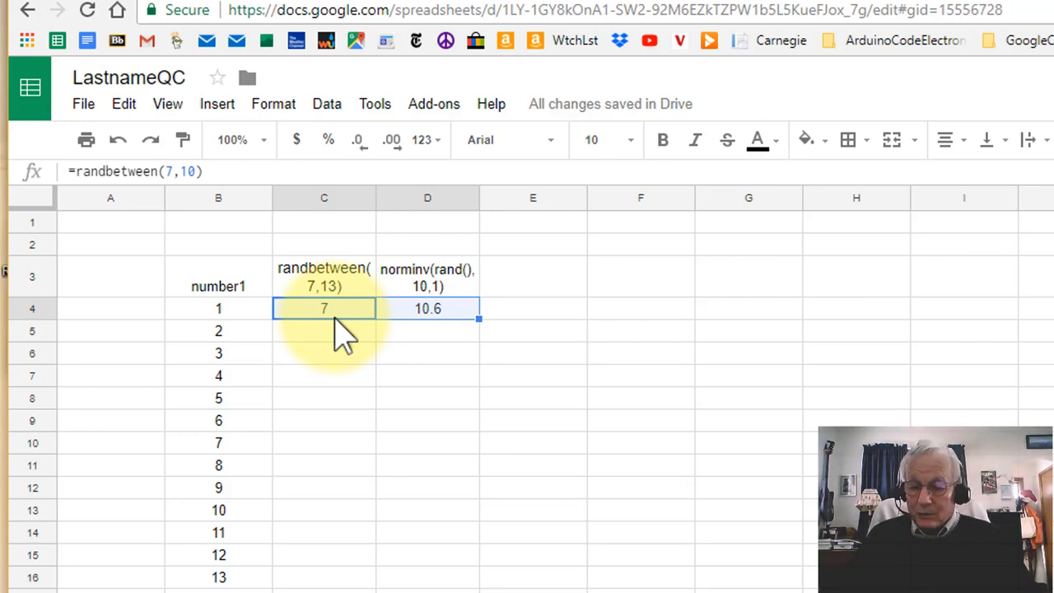
key("ctrl+c")
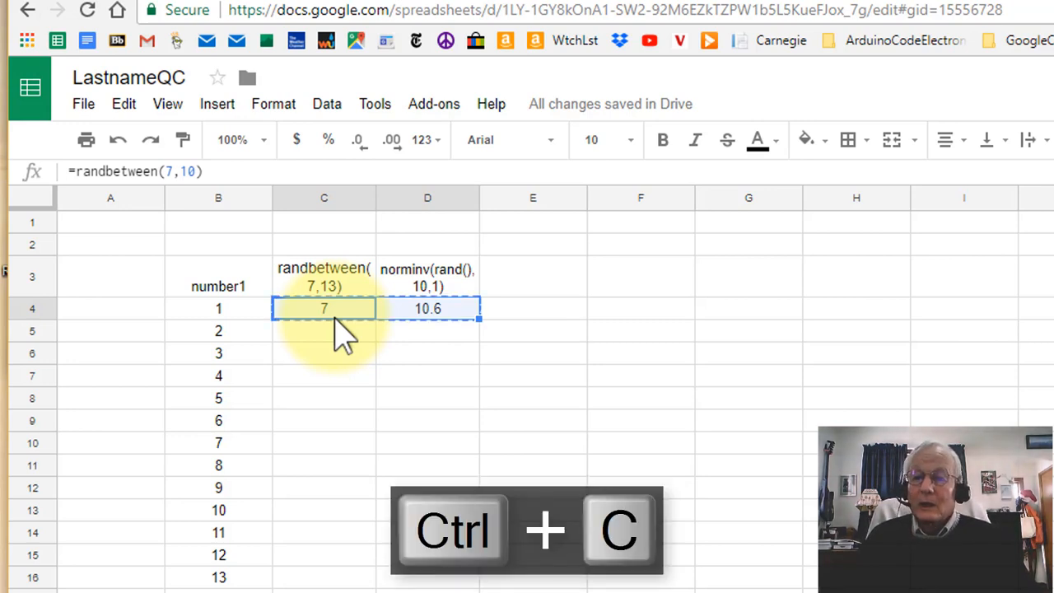
- Paste the copied formulas down columns C and D from row 4 through row 1000
key("Down")
key("Up")
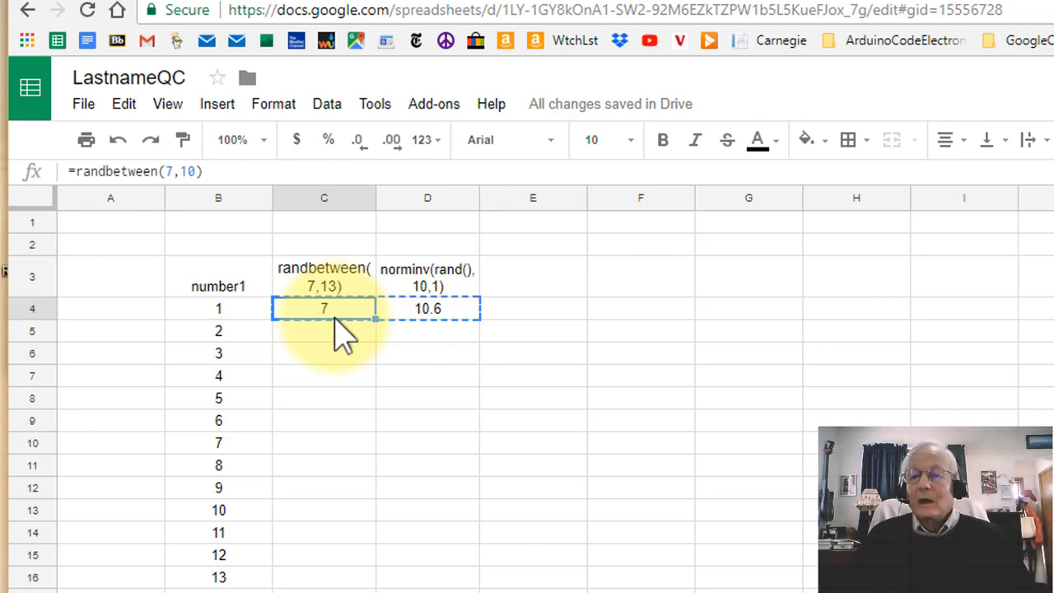
key("ctrl+shift+Down")
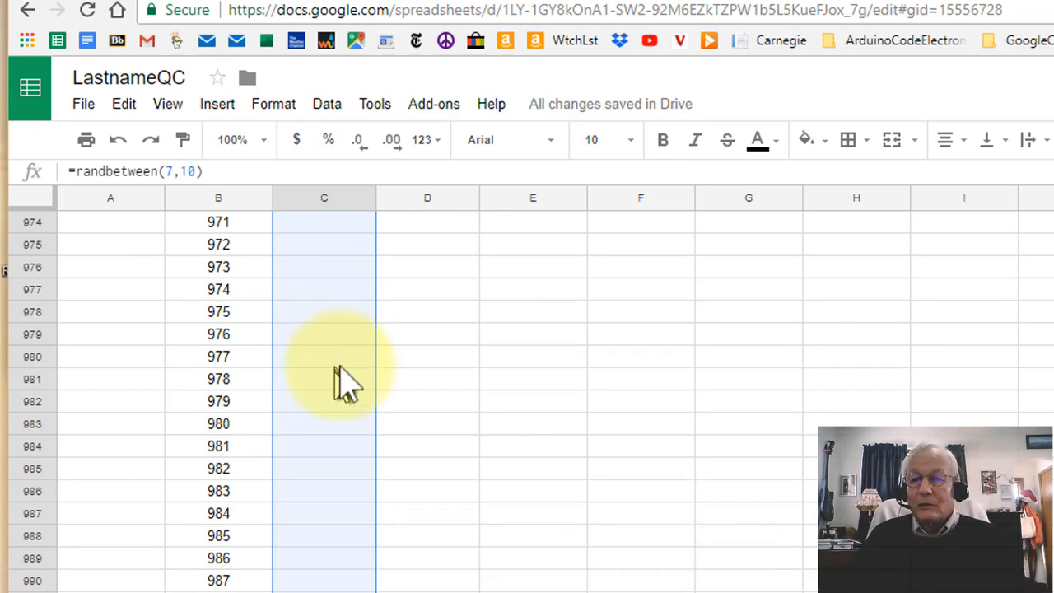
key("ctrl+v")
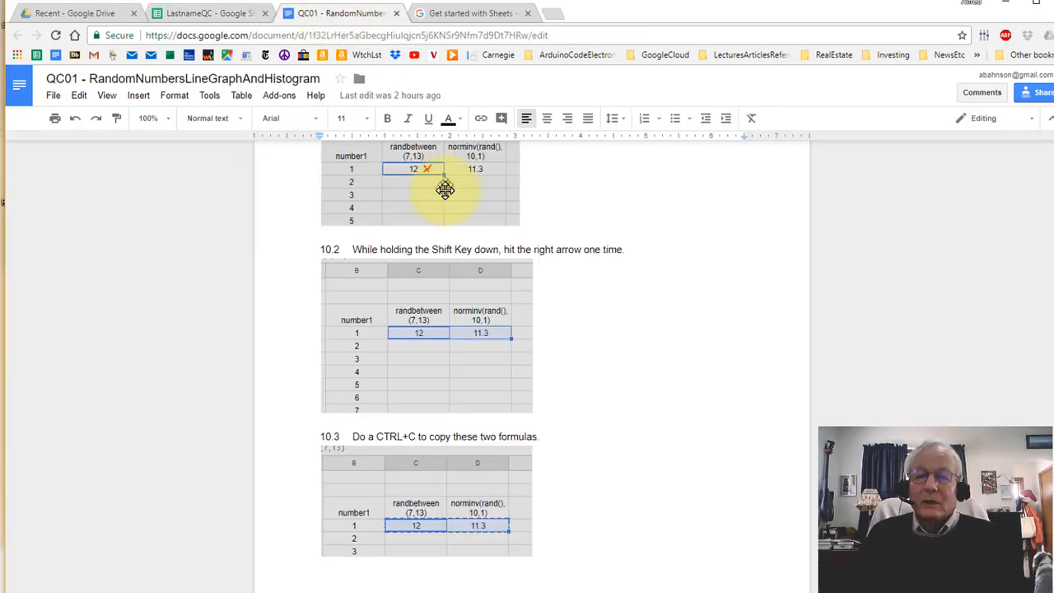
- Review the QC01 instruction document's steps 10.6 through 11.6 on returning to the worksheet top and building the line graph
key("Down")
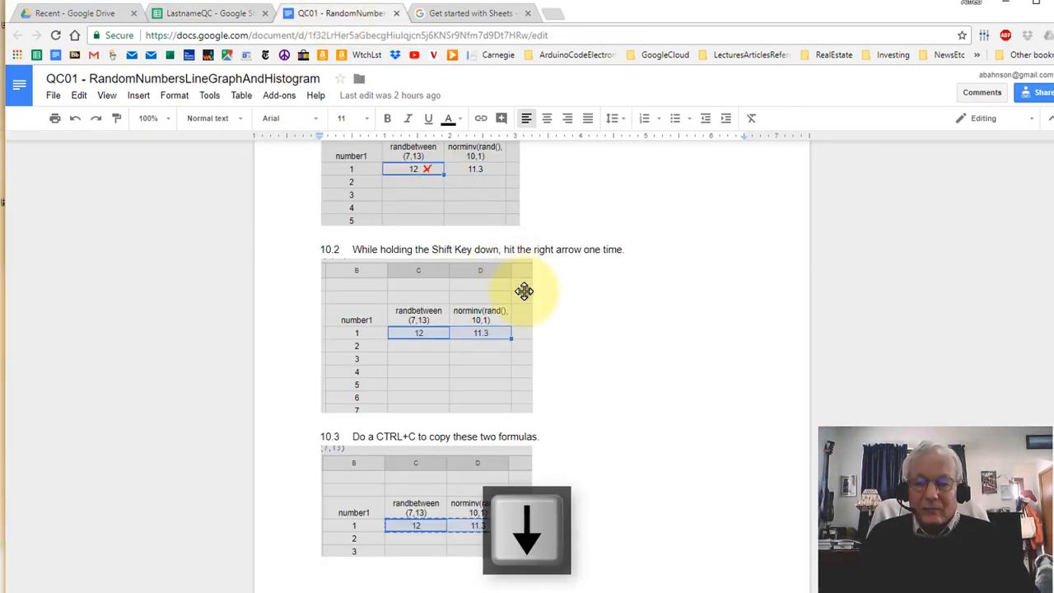
key("Down")
key("Down")
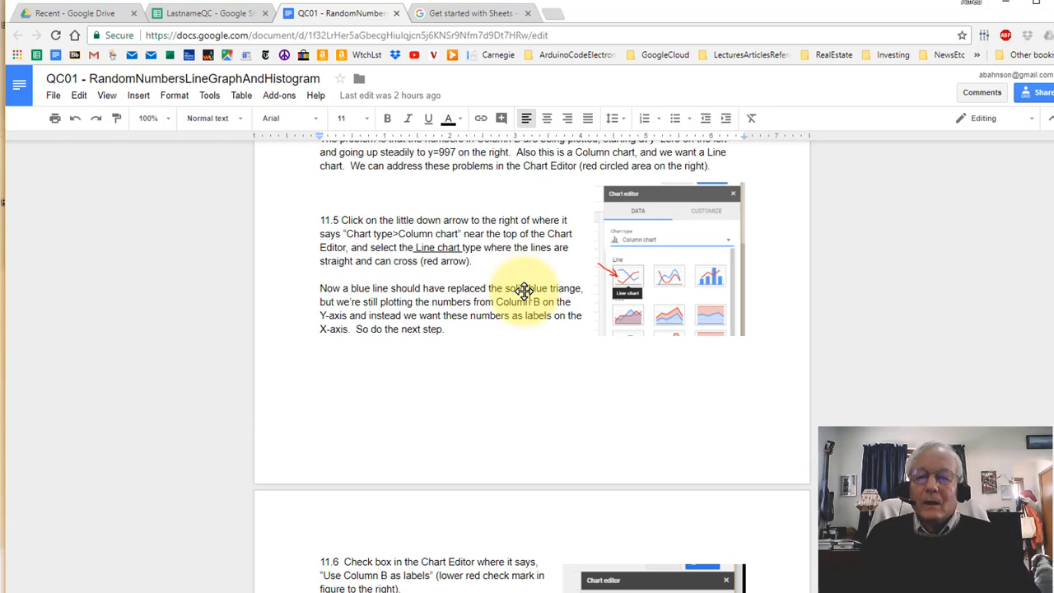
key("Up")
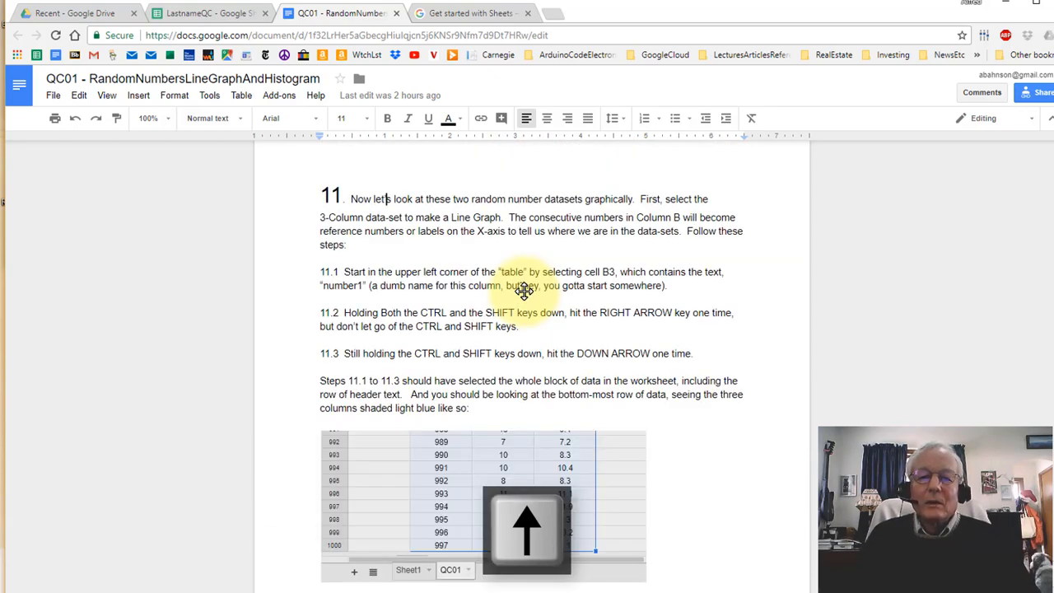
key("Up")
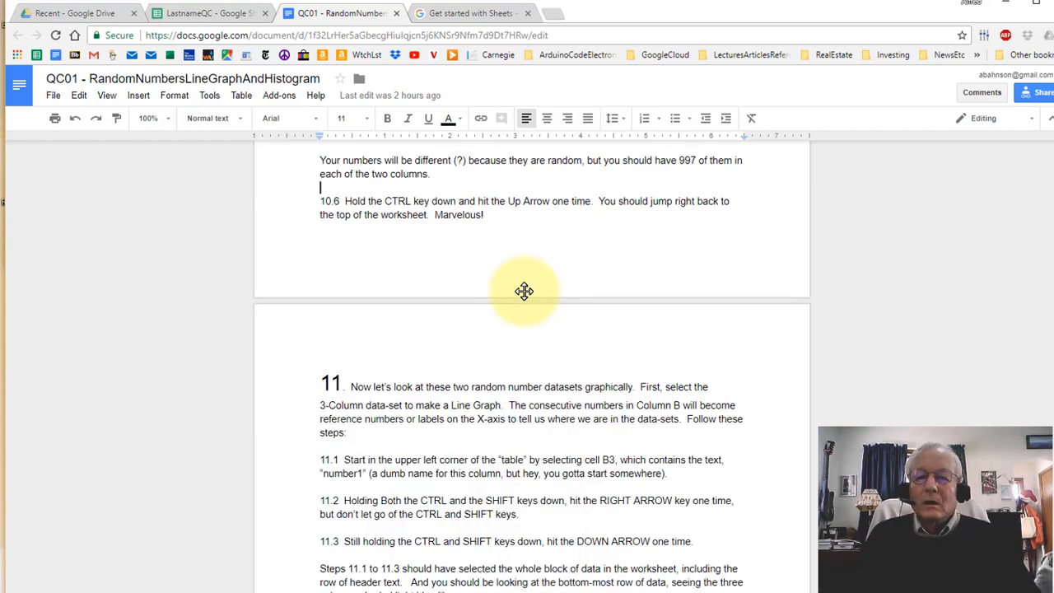
key("Down")
key("Down")
key("Down")
key("Down")
key("Down")
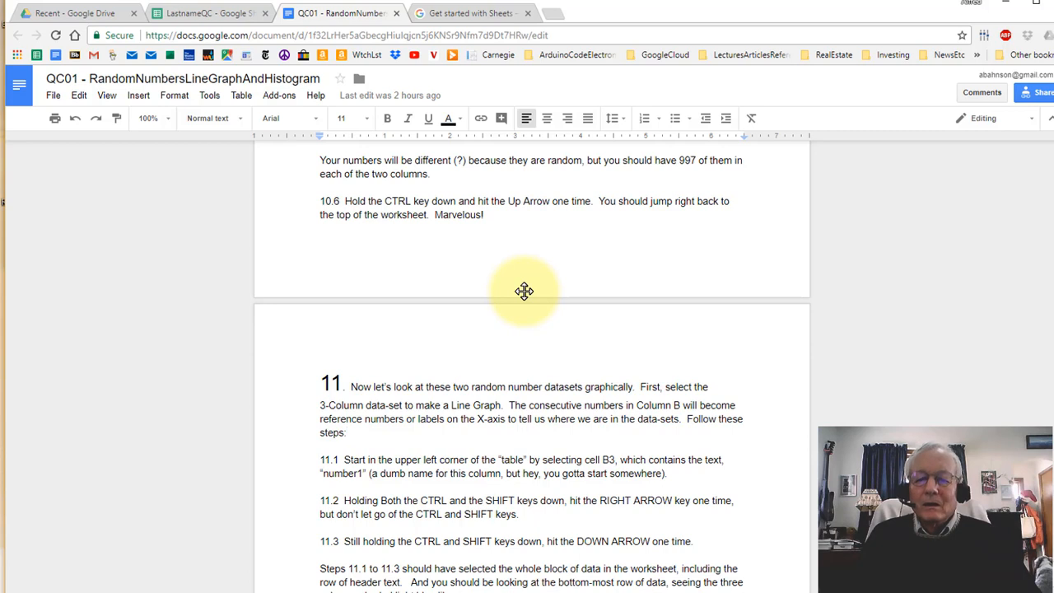
key("Down")
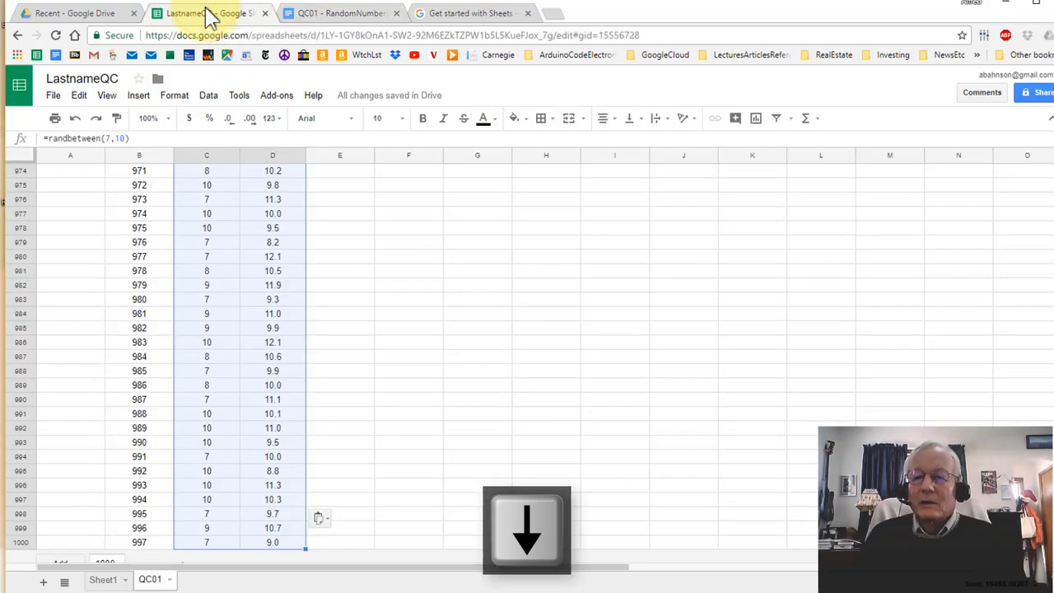
- Return to the LastnameQC spreadsheet and jump from the last data row back to cell C2 above the headers
left_click(206, 13)
key("ctrl+Up")
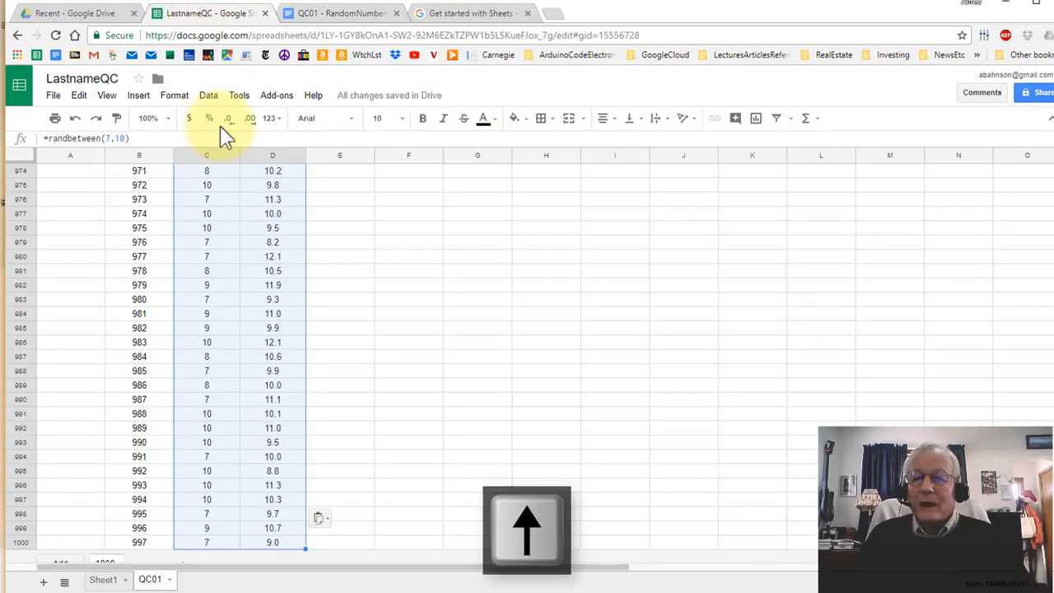
key("Up")
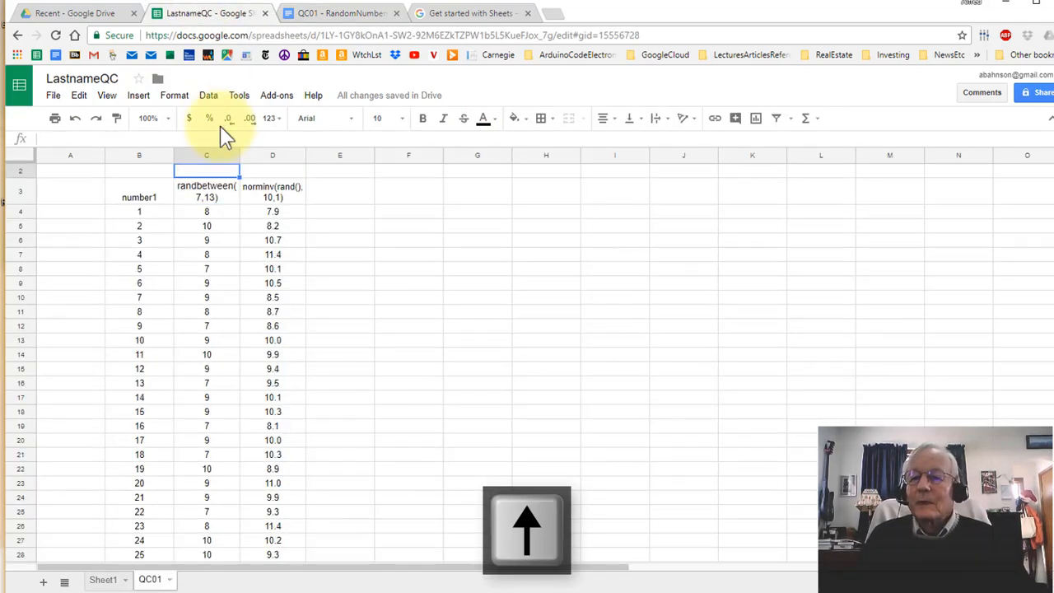
- Check the randbetween header against the cell below it, and examine the number1 header and numbering formulas in column B
key("Down")
key("Down")
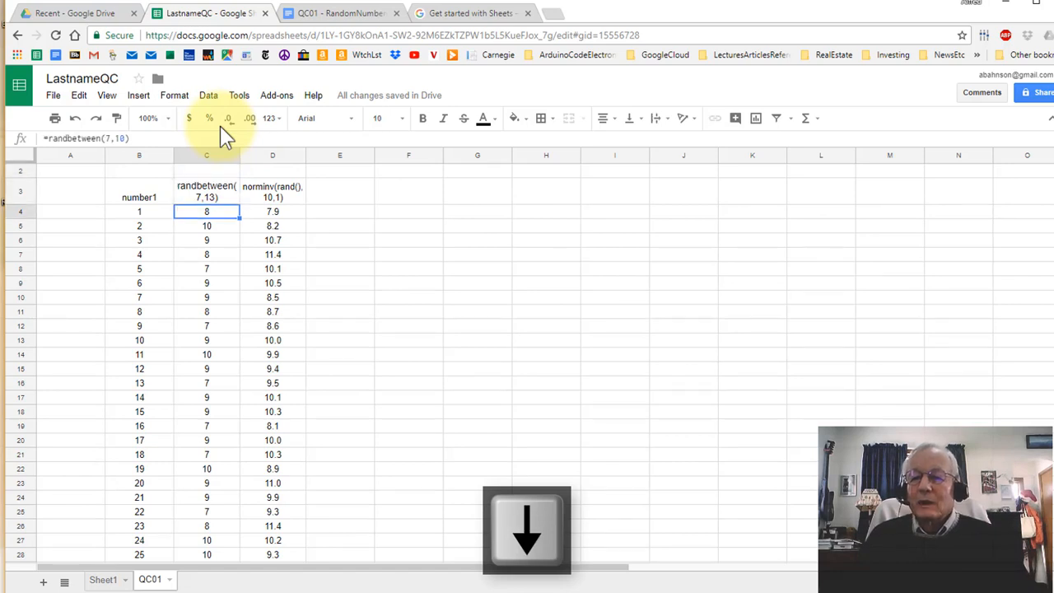
key("Up")
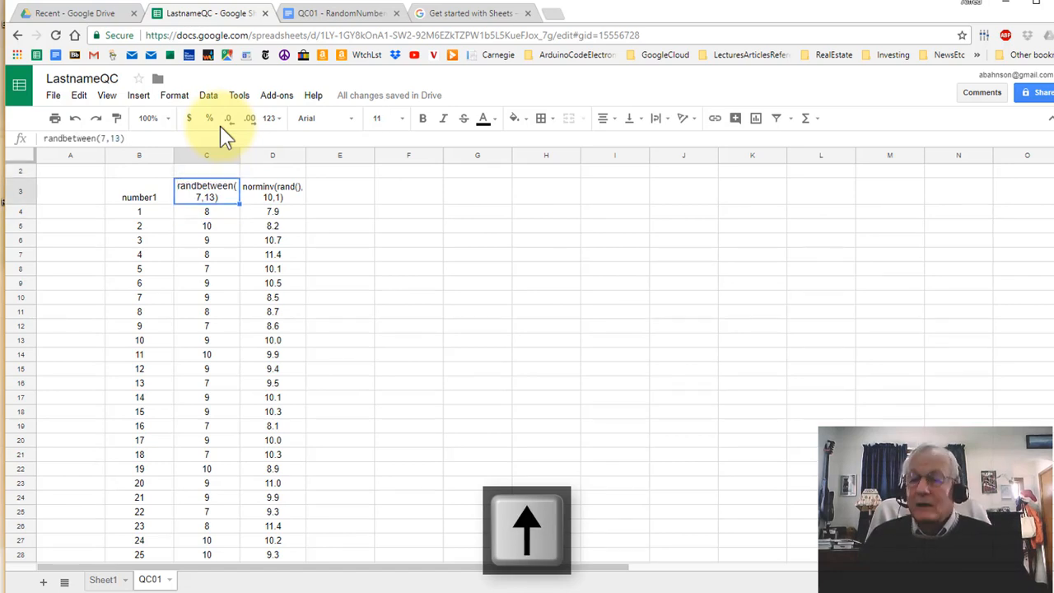
left_click(138, 188)
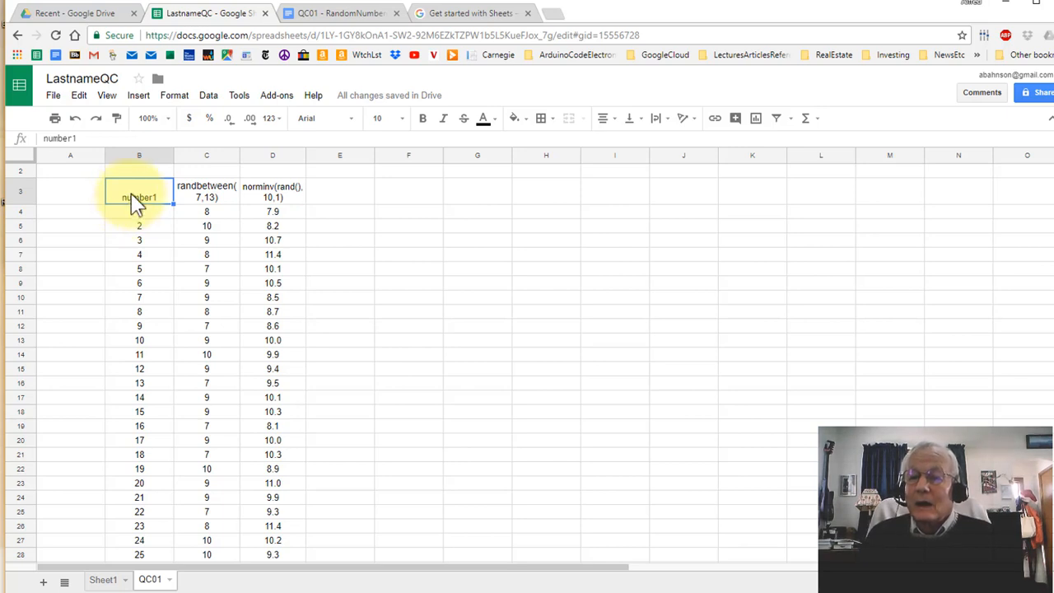
mouse_move(132, 202)
left_mouse_down()
mouse_move(131, 317)
mouse_move(129, 235)
mouse_move(141, 206)
left_mouse_up()
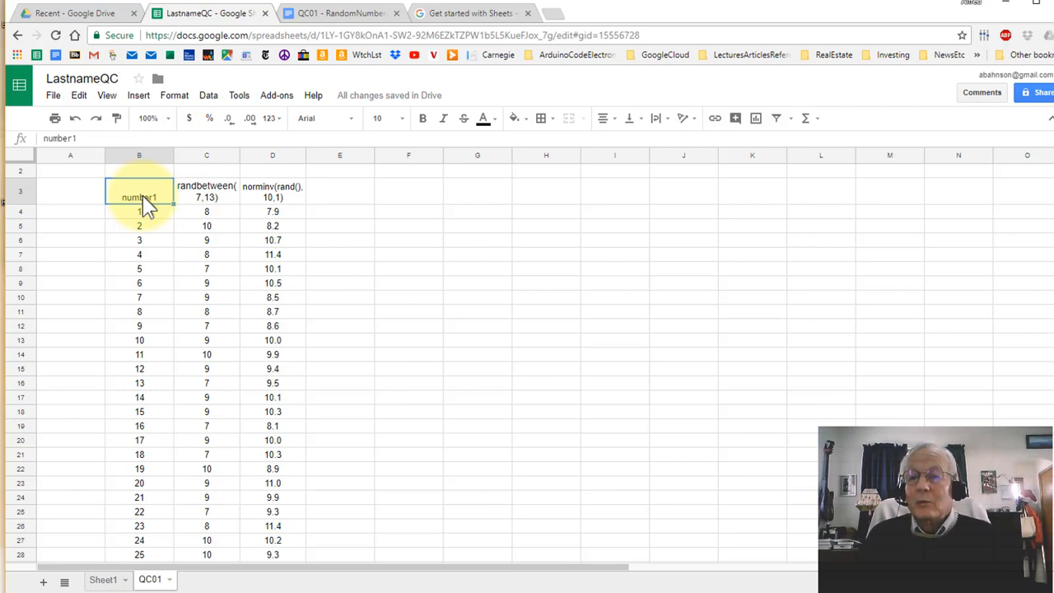
key("Left")
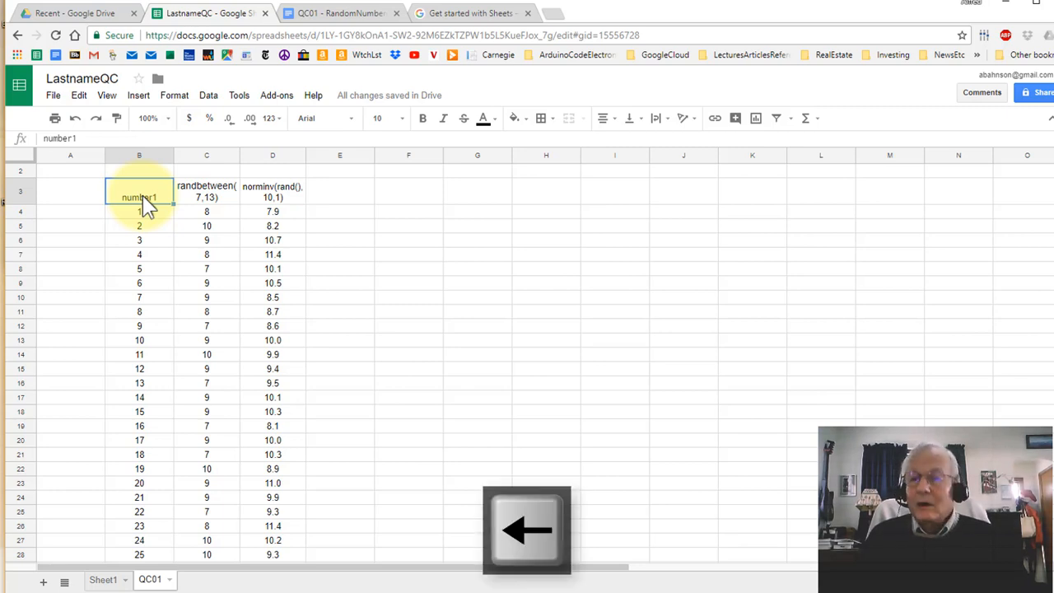
key("Right")
key("Down")
key("Down")
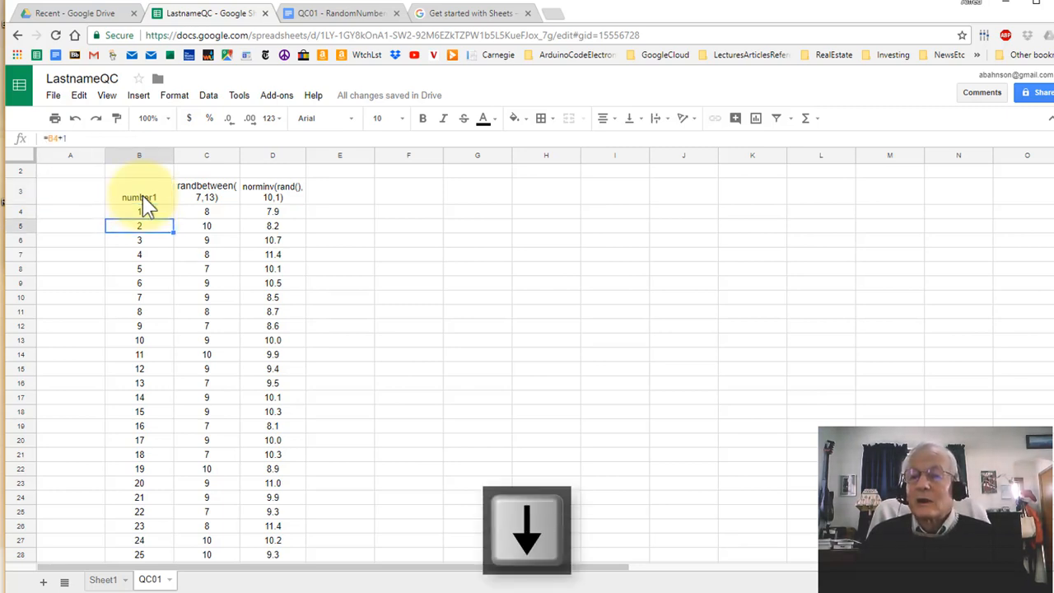
key("Down")
key("Down")
key("Down")
key("Down")
key("Up")
key("Up")
key("Up")
key("Up")
key("Up")
key("Up")
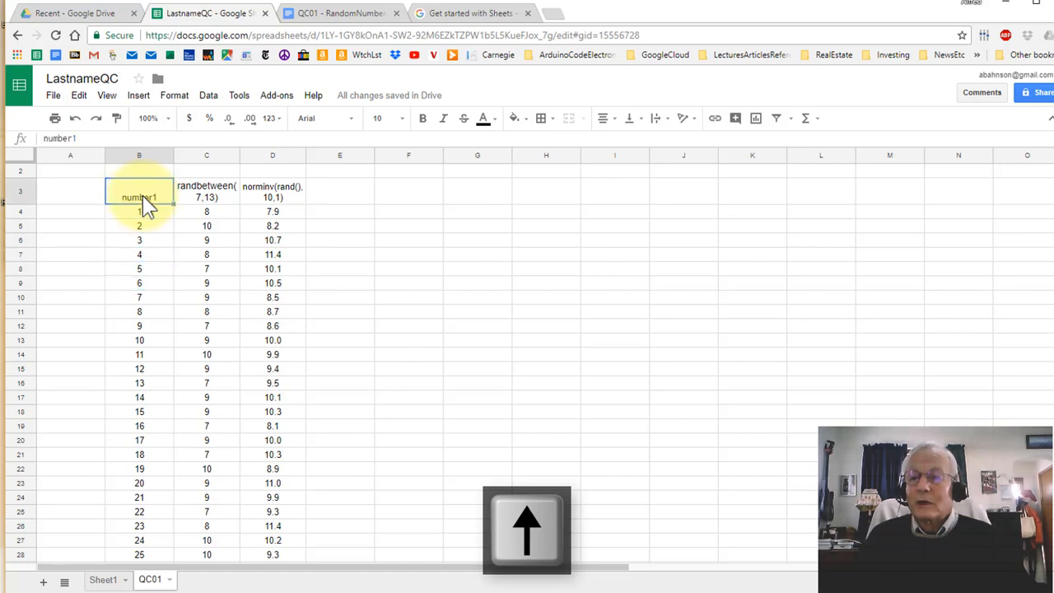
- Compare the random-number headers in C3 and D3 with the formulas in cells C4 and C5
key("Right")
key("Right")
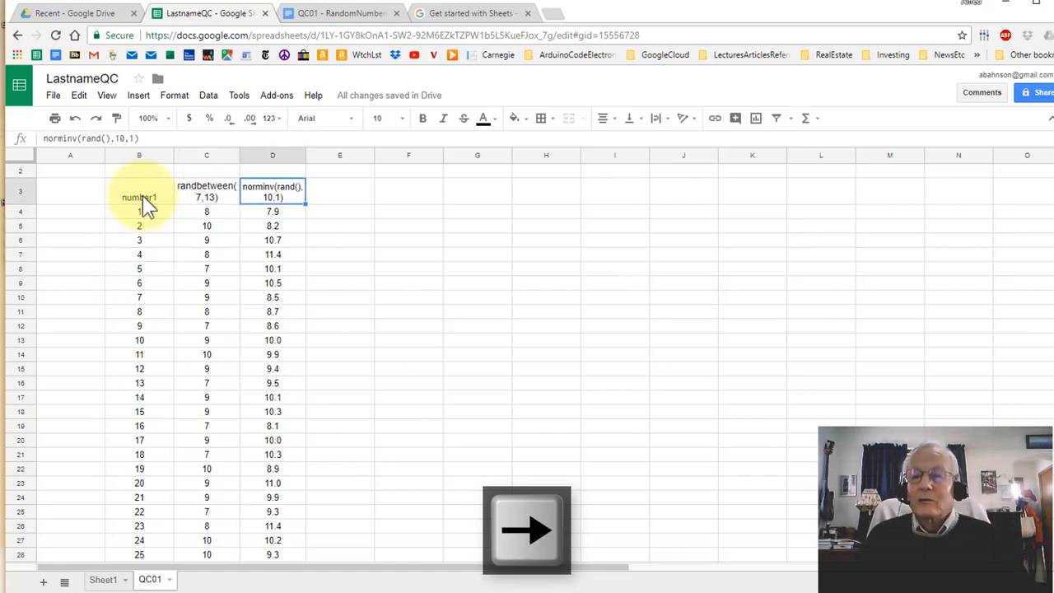
key("Left")
key("Right")
key("Left")
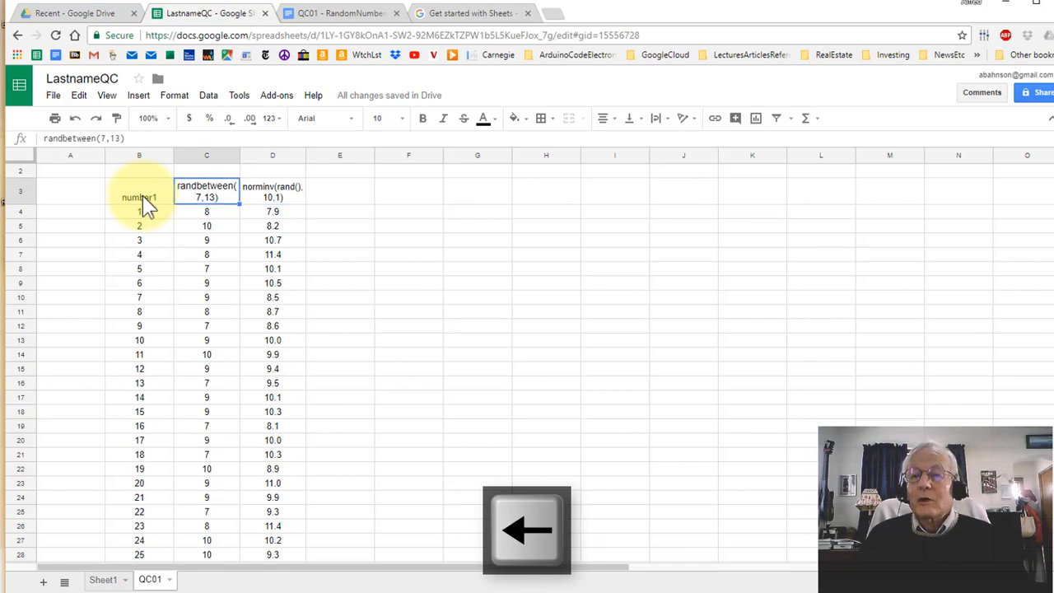
key("Right")
key("Left")
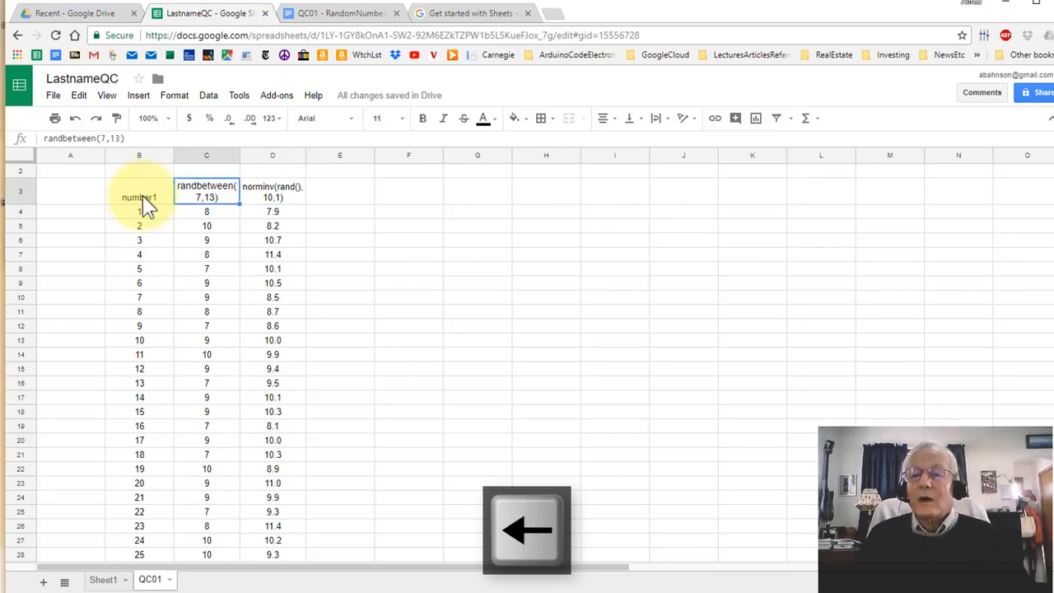
key("Down")
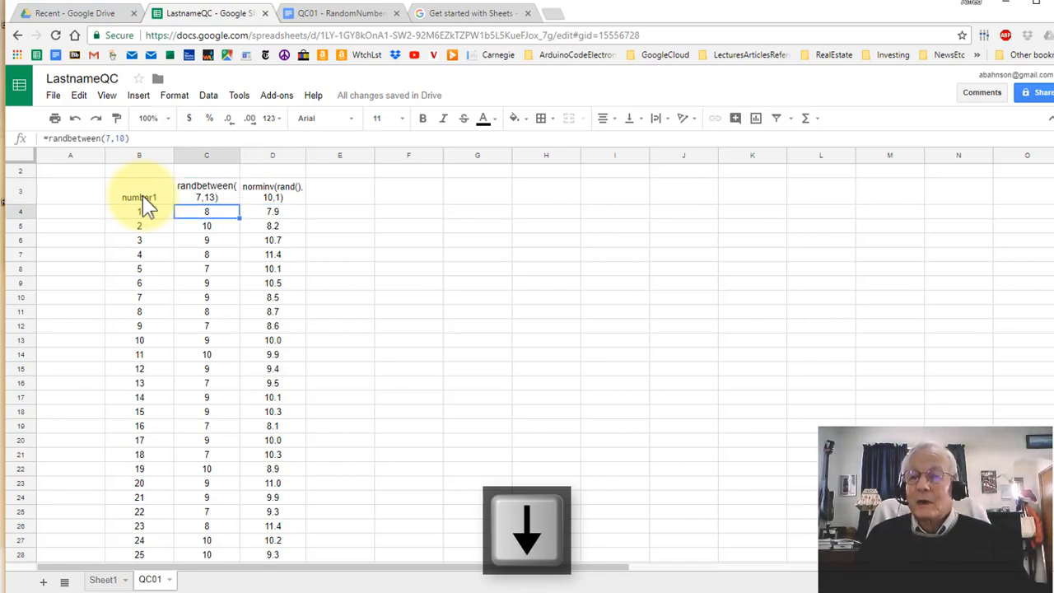
key("Down")
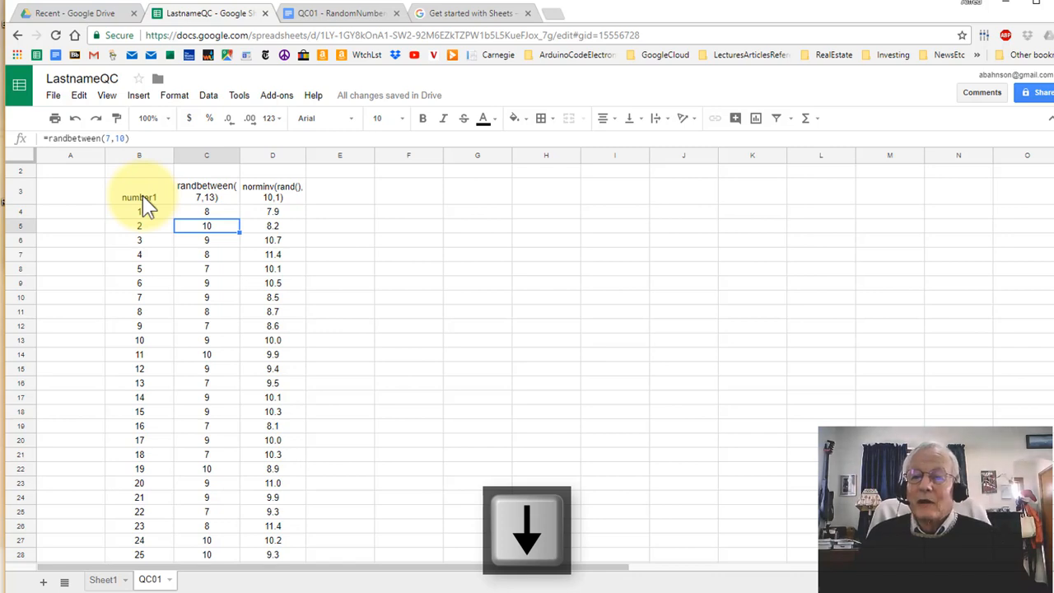
key("Up")
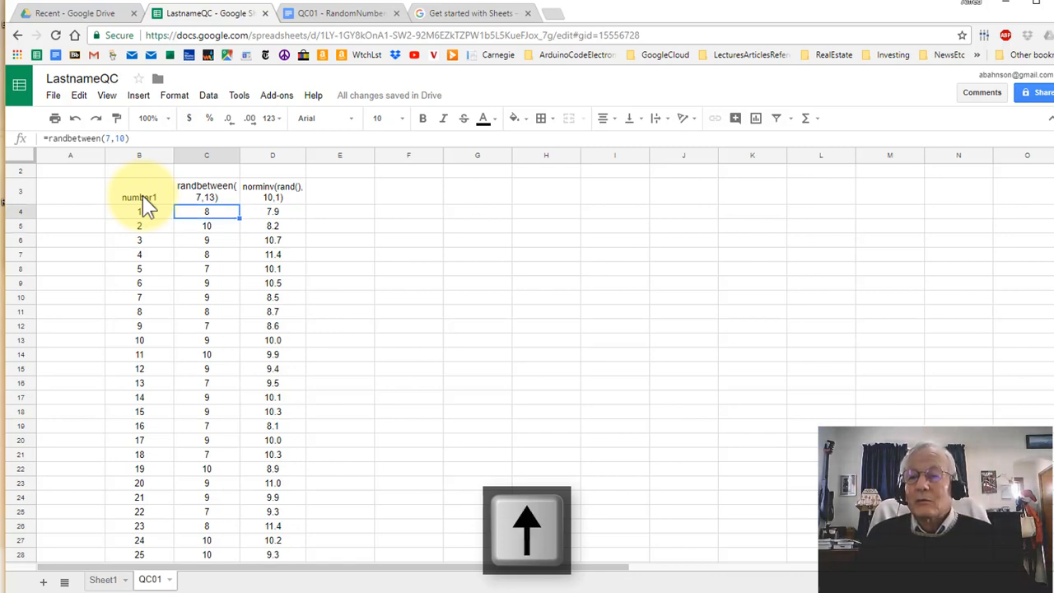
key("Up")
key("Down")
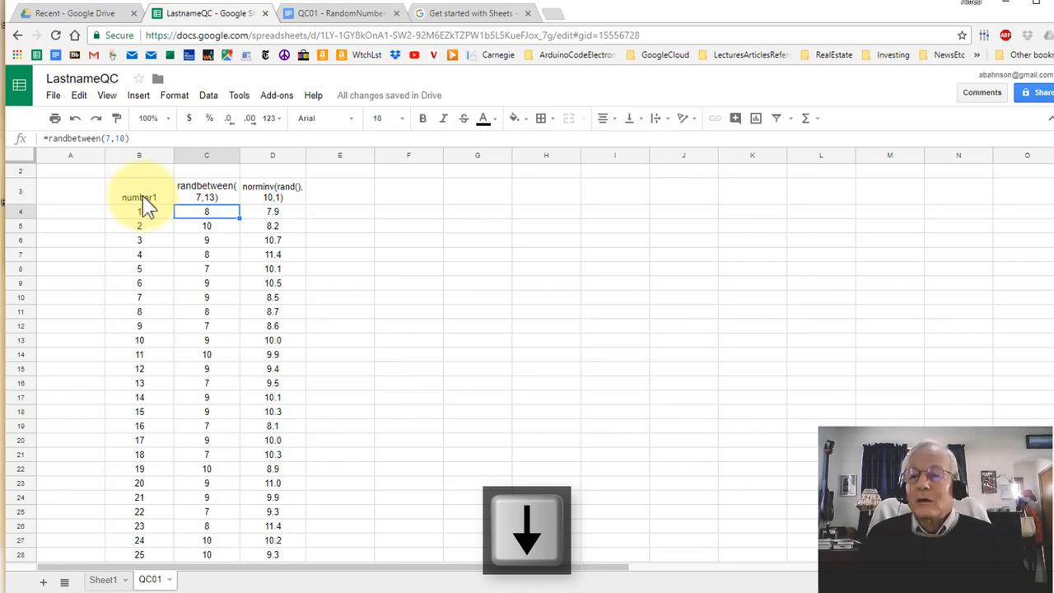
- Select the whole data block B3:D1000, starting from the number1 header
key("Left")
key("Up")
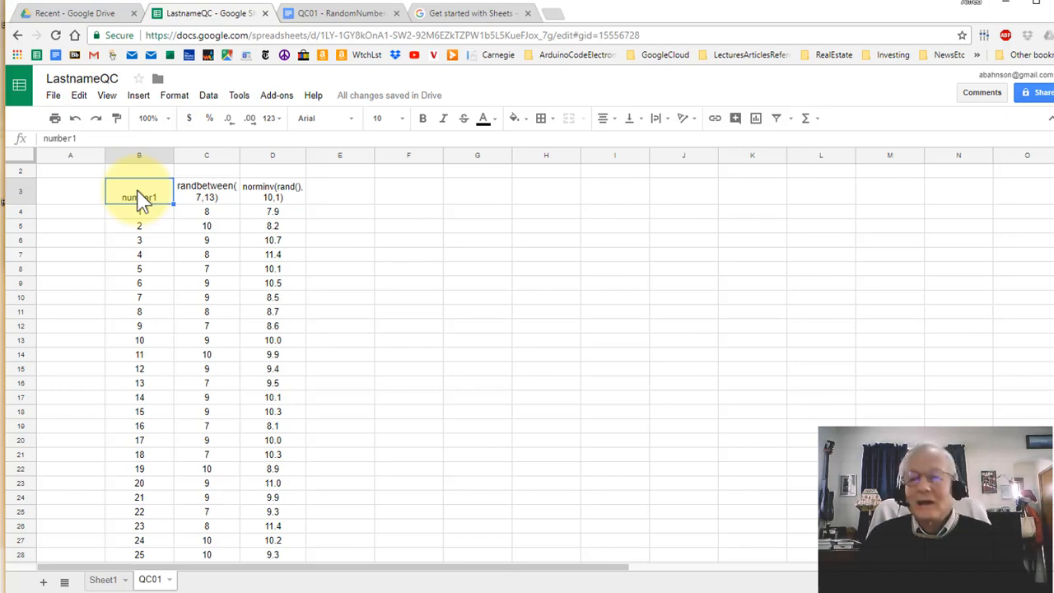
key("ctrl+shift+Right")
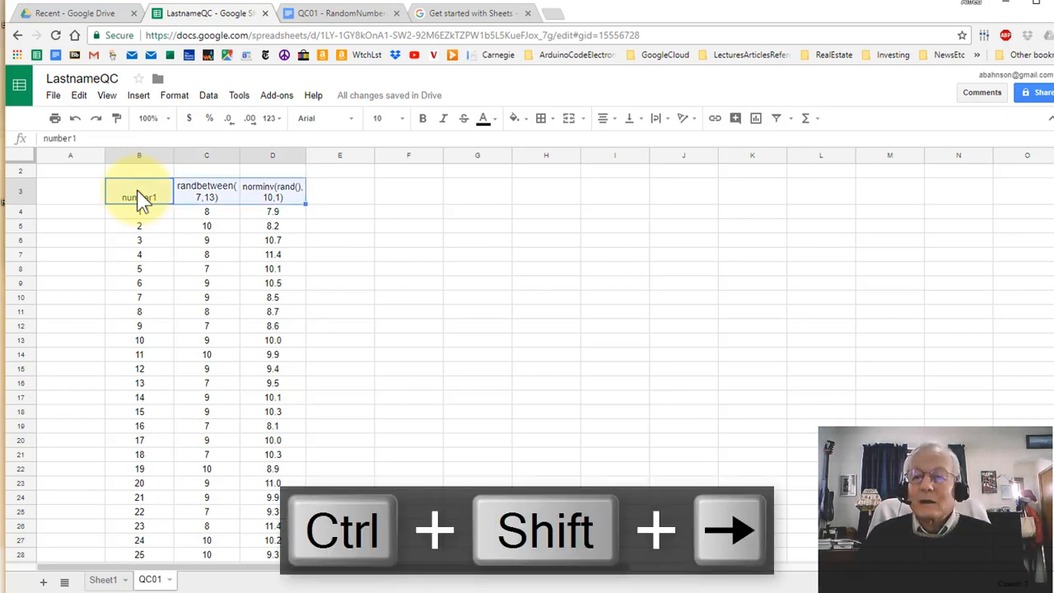
key("ctrl+shift+Down")
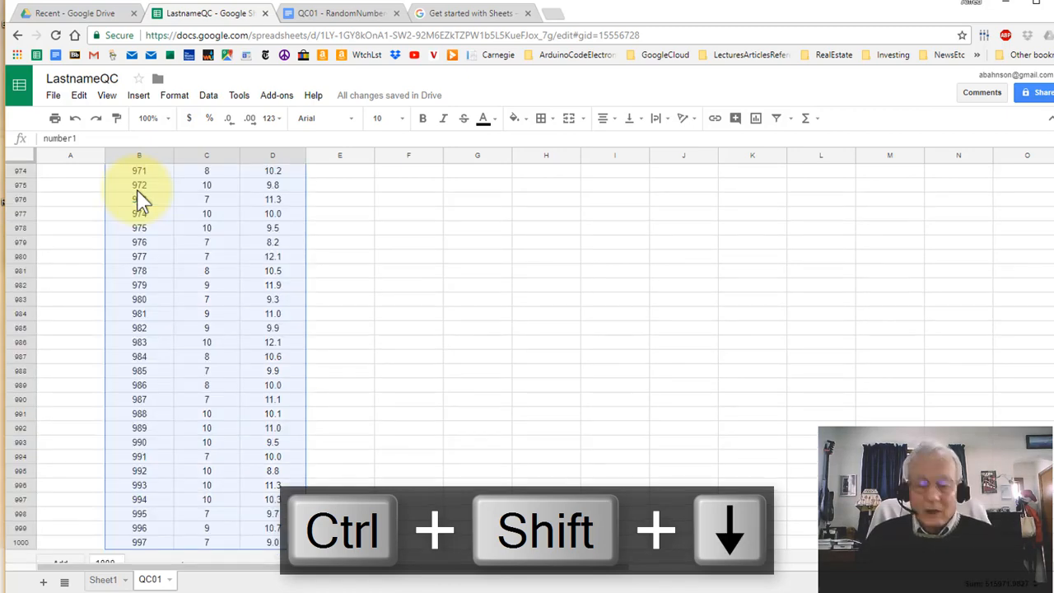
key("ctrl+shift+Up")
key("ctrl+shift+Down")
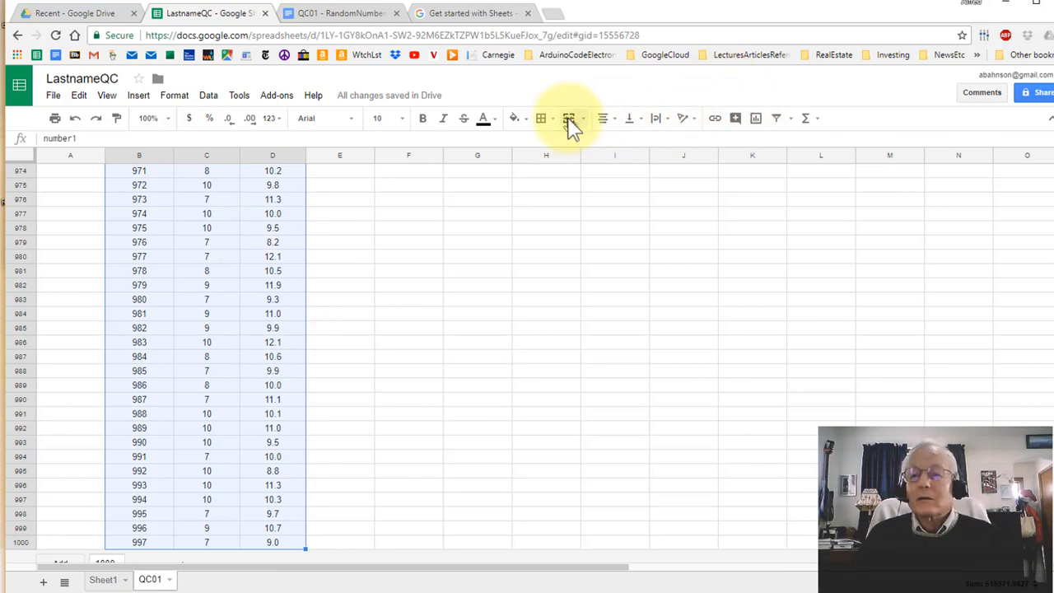
- Insert a chart of the selected data and set its chart type to Line chart
left_click(141, 97)
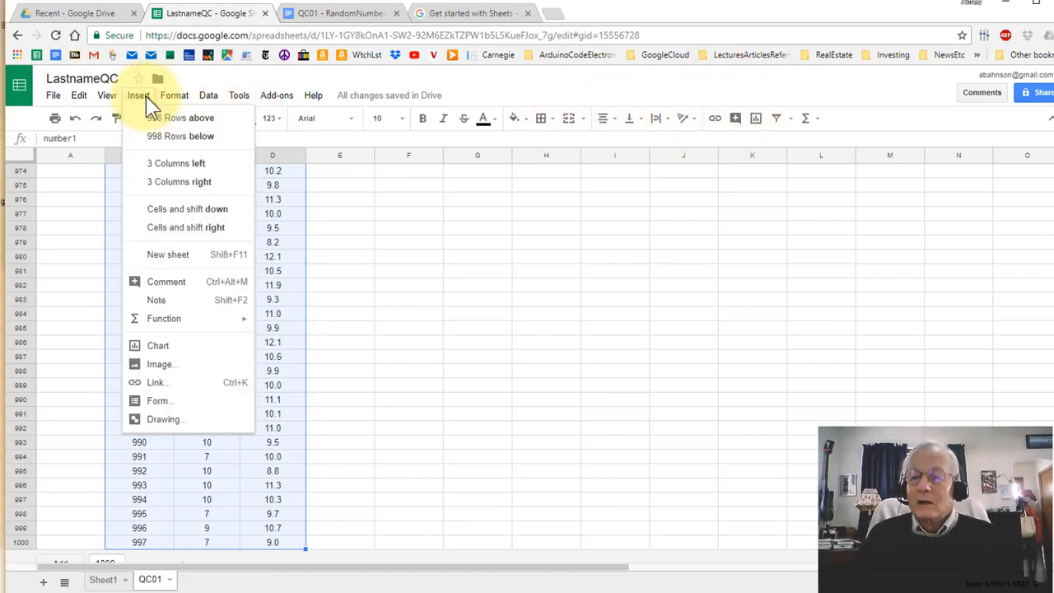
left_click(161, 345)
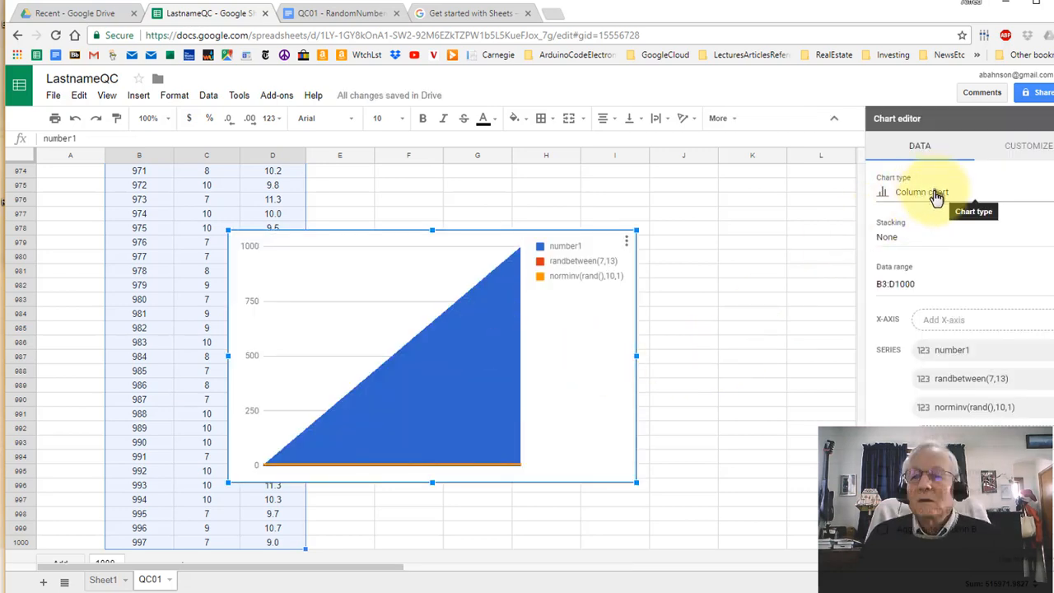
left_click(972, 194)
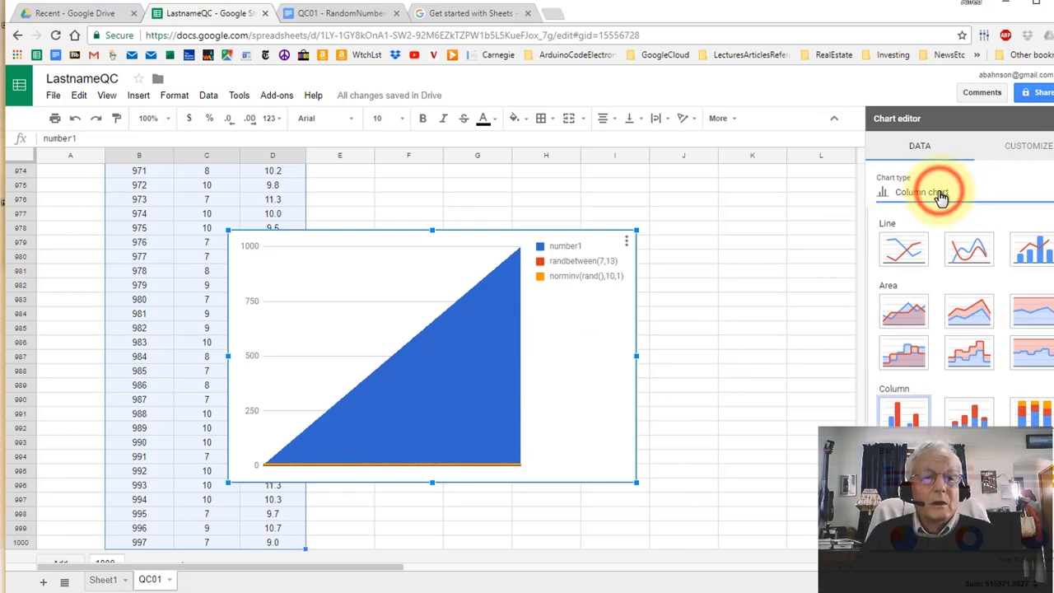
left_click(942, 197)
left_click(941, 197)
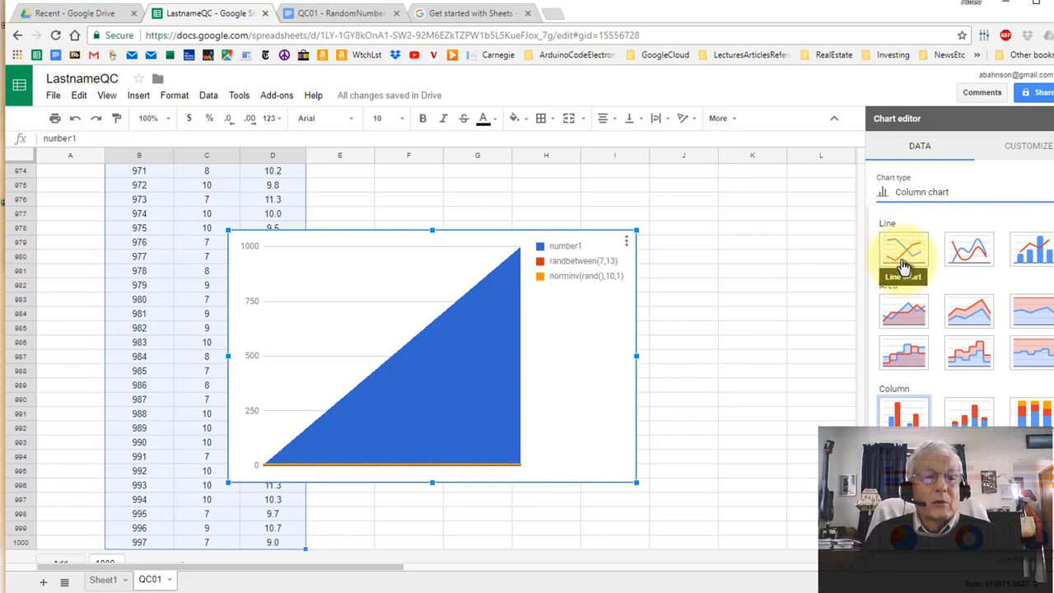
left_click(903, 261)
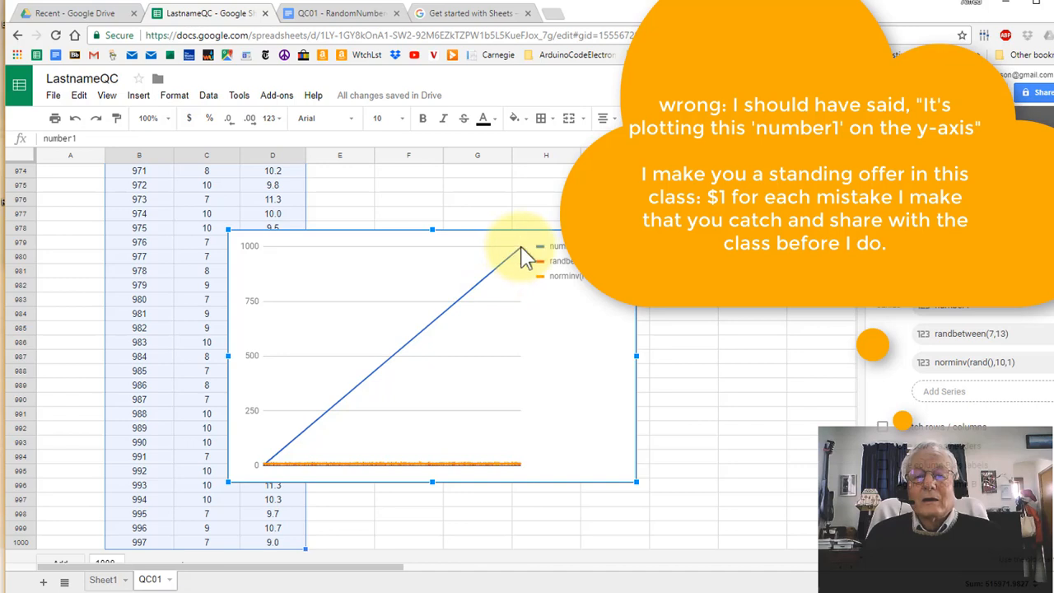
- Set the line chart to use column B as labels so number1 serves as the X-axis
mouse_move(522, 256)
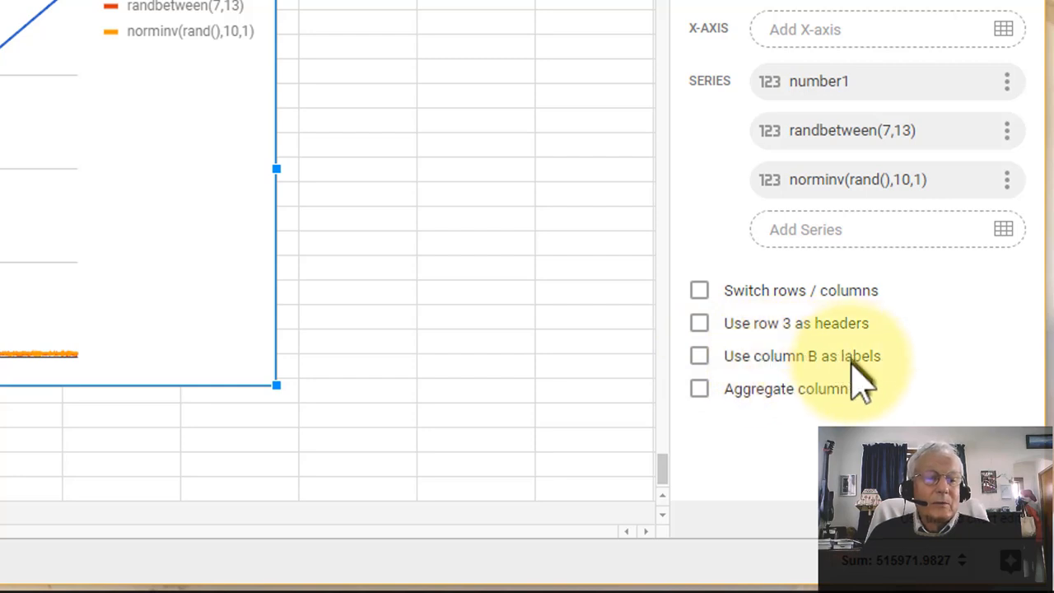
left_click(698, 360)
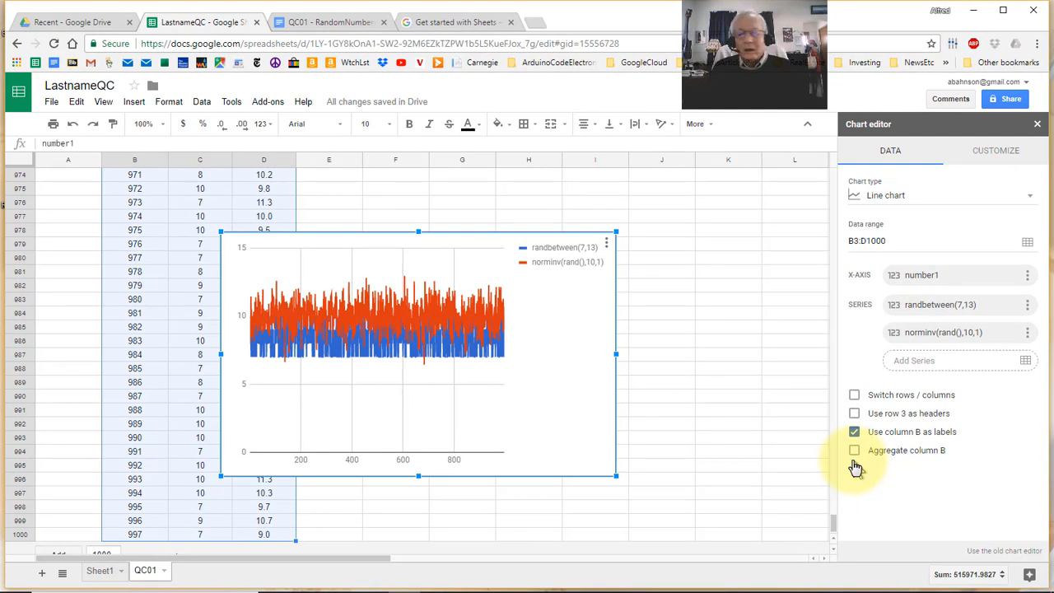
mouse_move(468, 342)
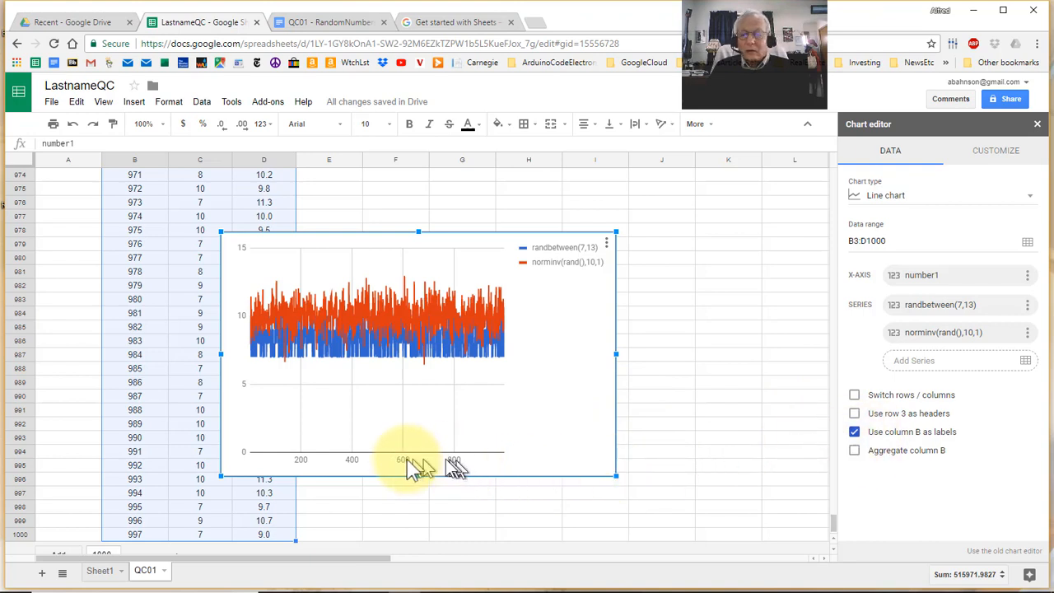
- View the chart's horizontal axis settings and leave chart editing by selecting an empty cell beside the chart
left_click(301, 463)
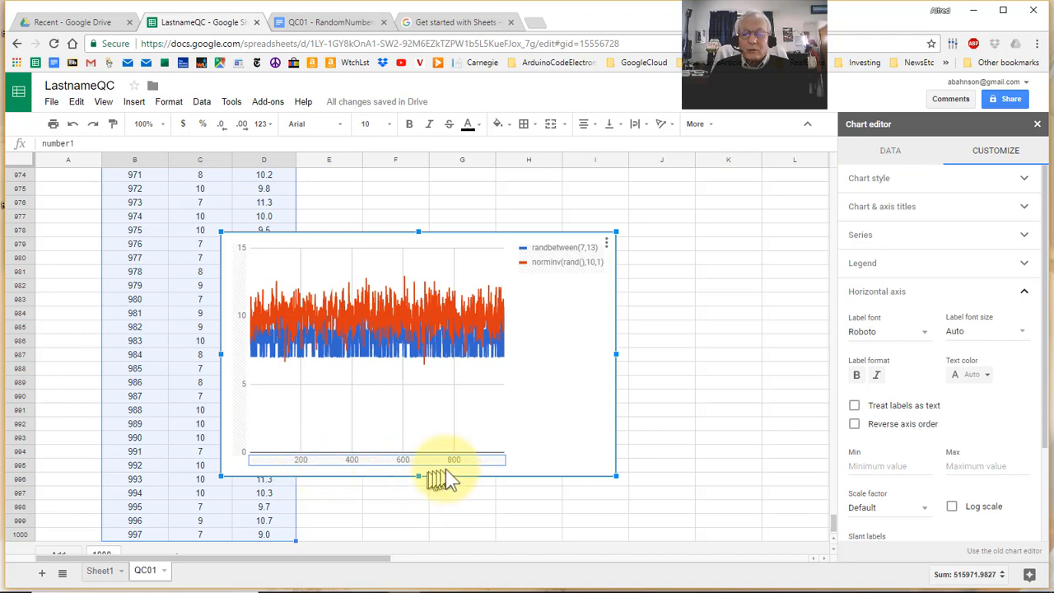
left_click(505, 361)
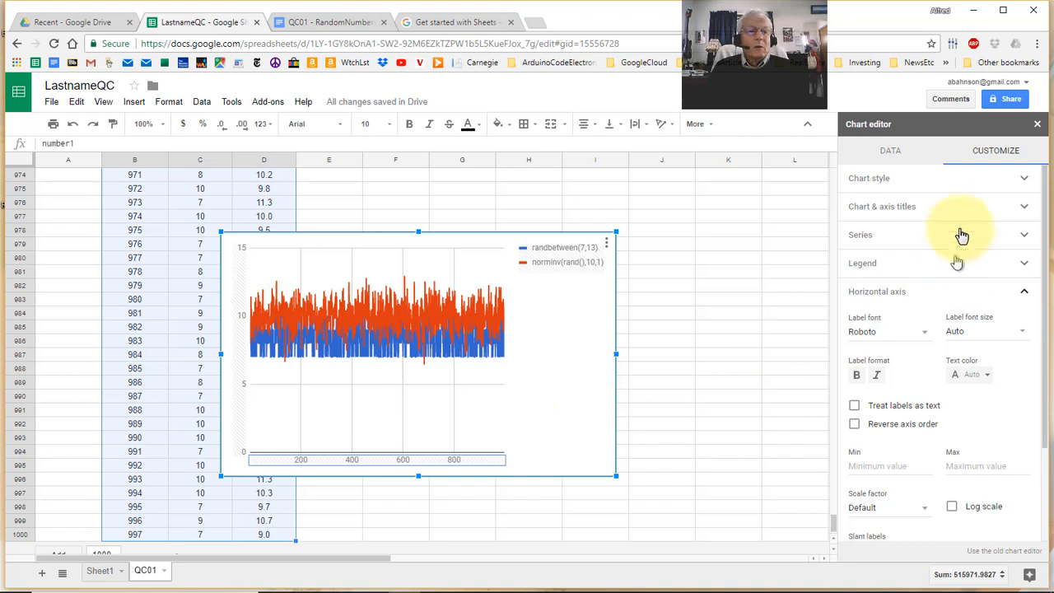
left_click(723, 268)
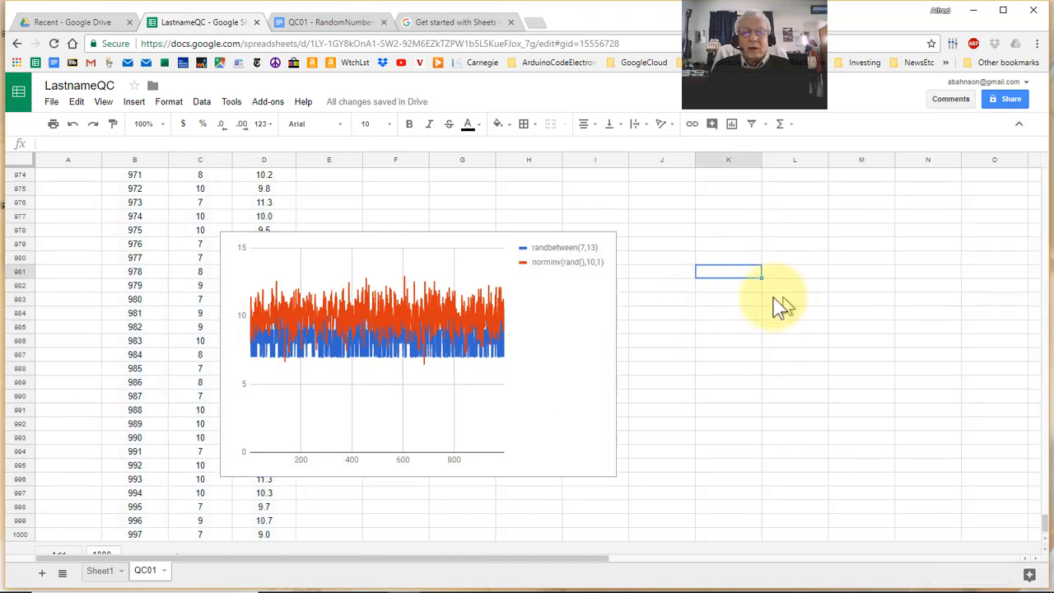
left_click(686, 231)
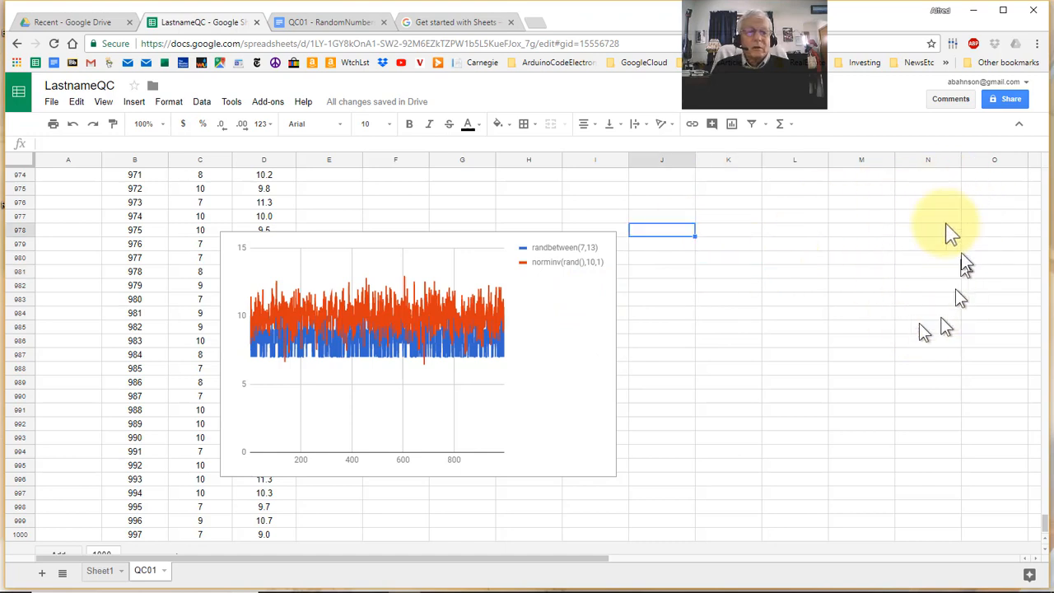
- Reopen the line chart for editing and bring up its customization options
left_click(596, 329)
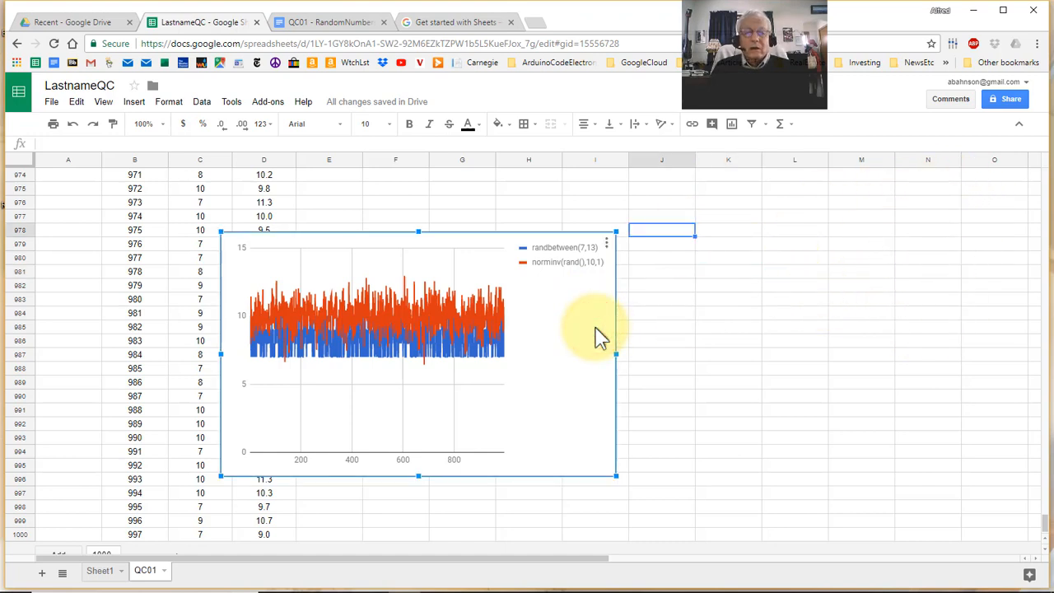
left_click(607, 247)
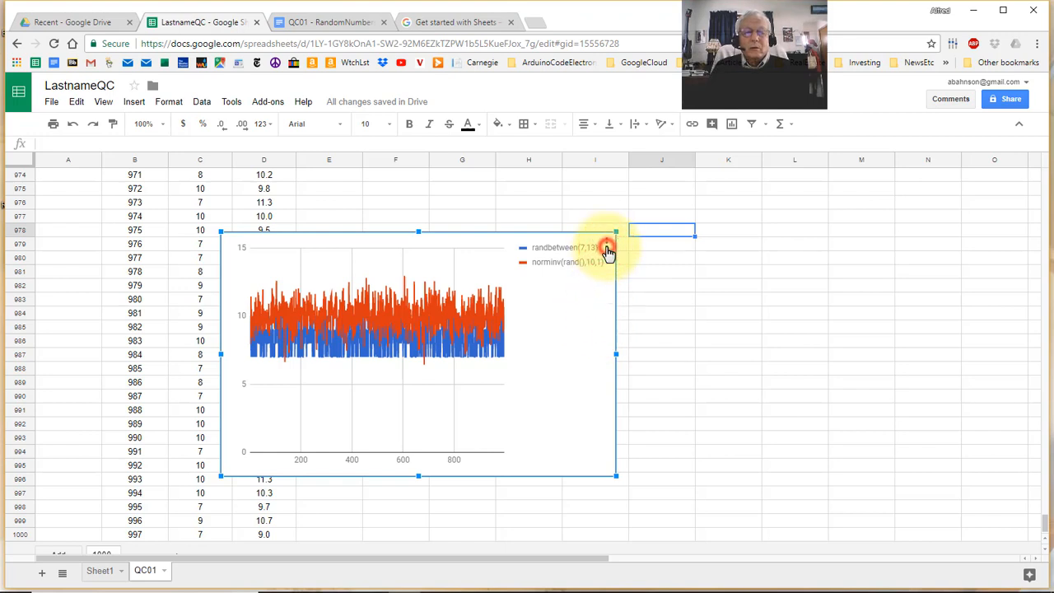
left_click(543, 267)
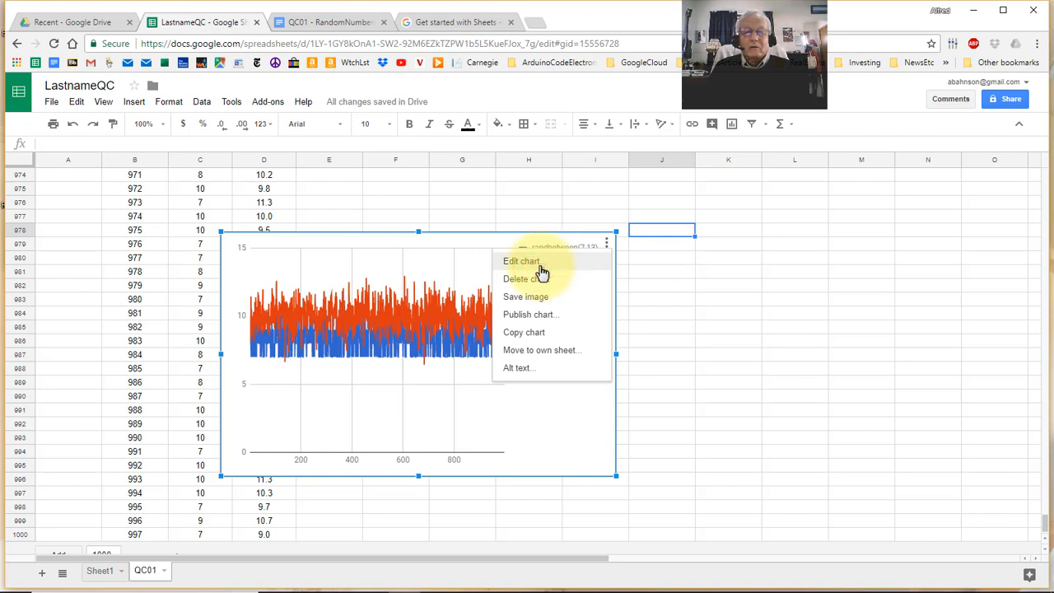
left_click(542, 270)
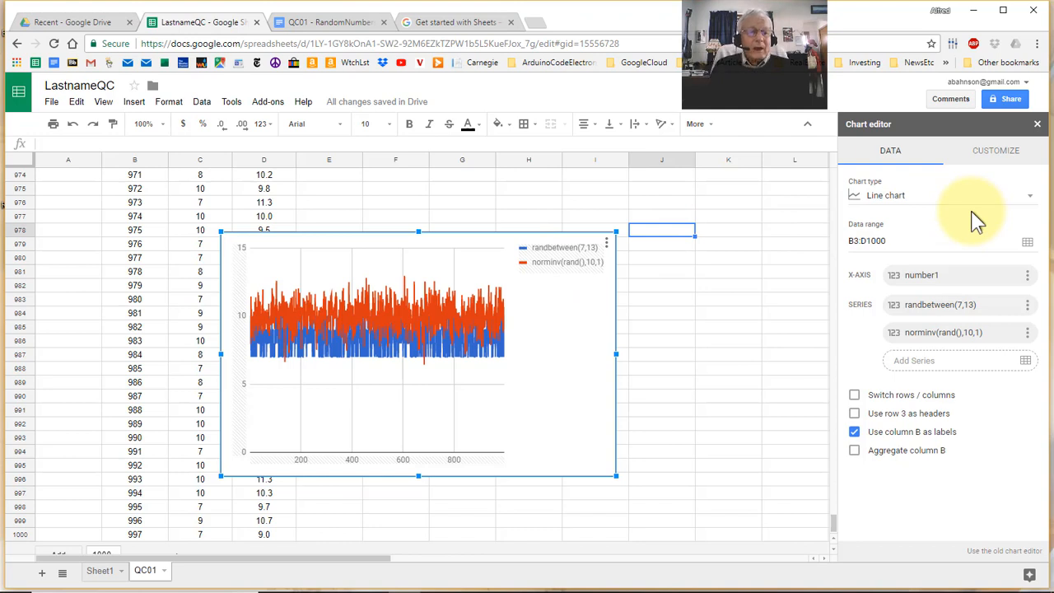
left_click(998, 156)
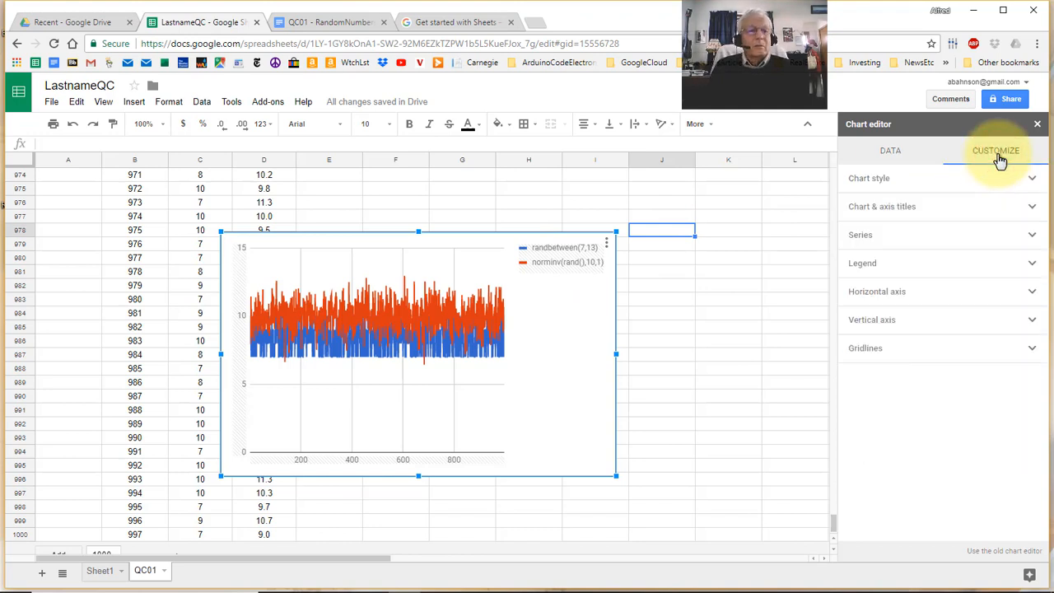
- Set the chart title to "Line Graph"
left_click(916, 213)
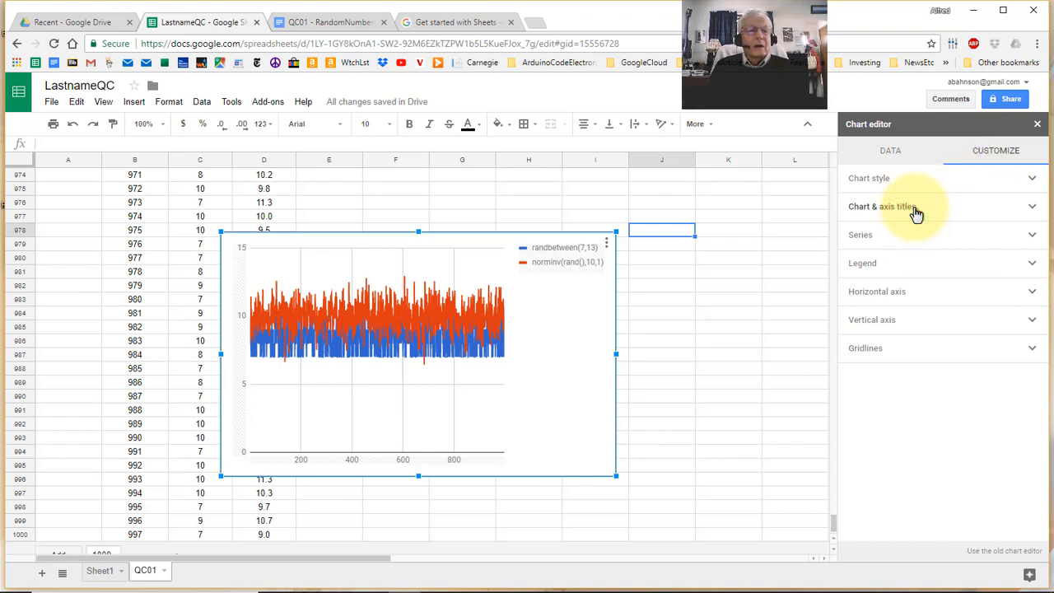
left_click(890, 263)
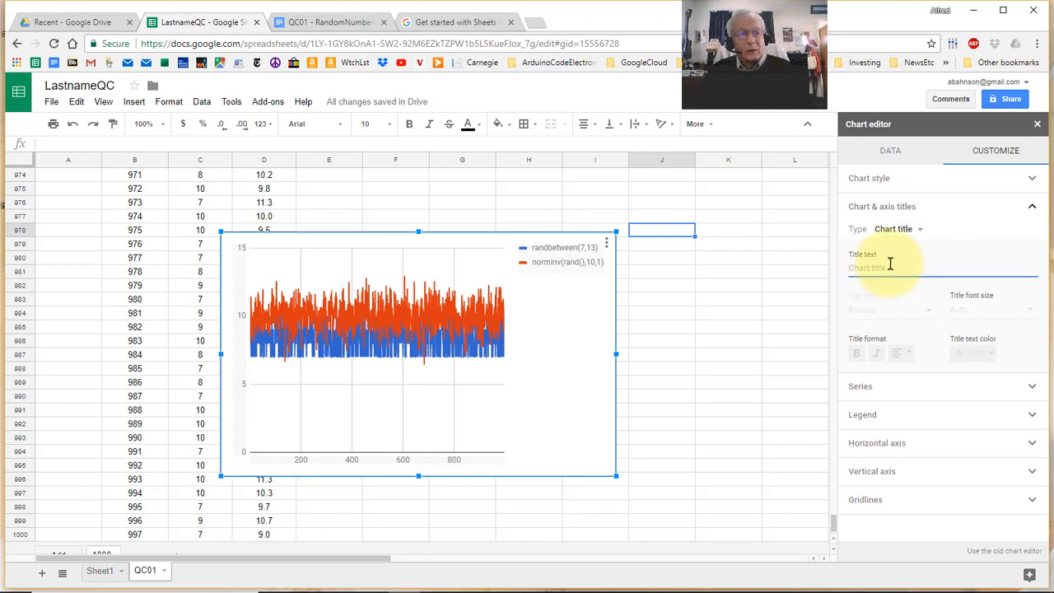
type("L")
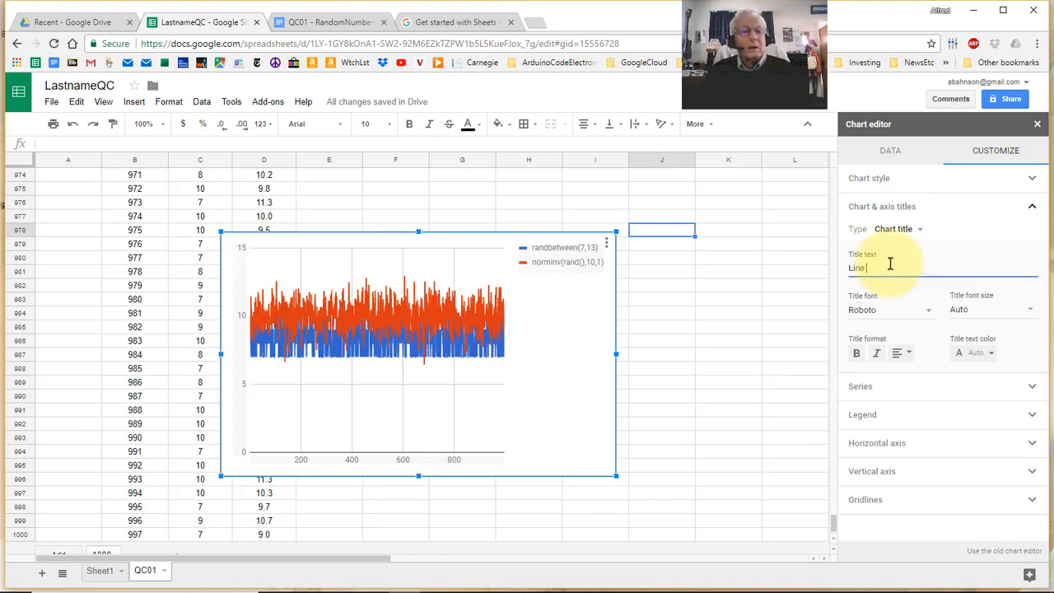
type("ine")
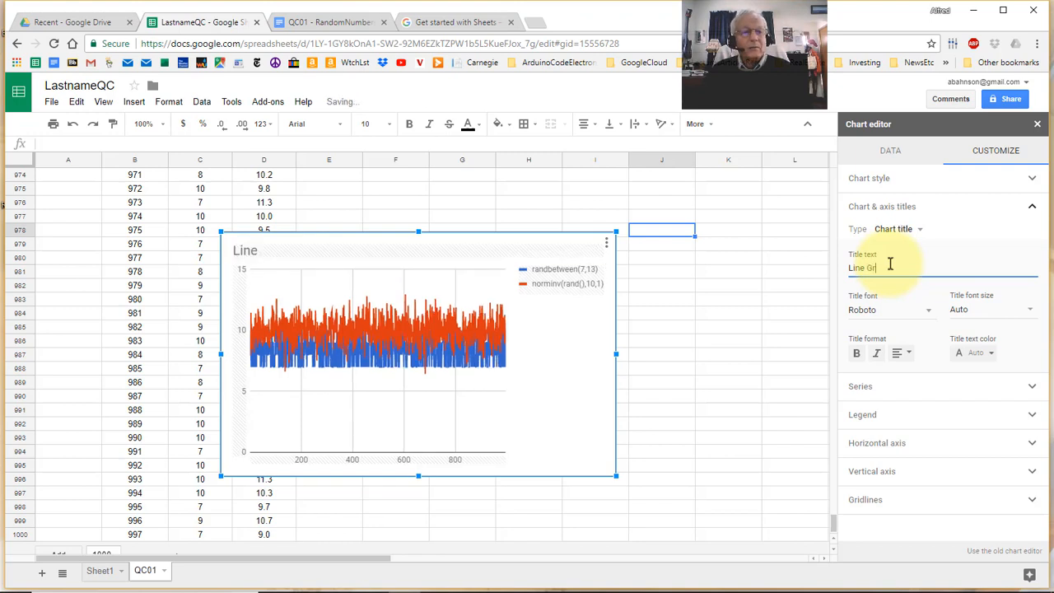
type(" ph")
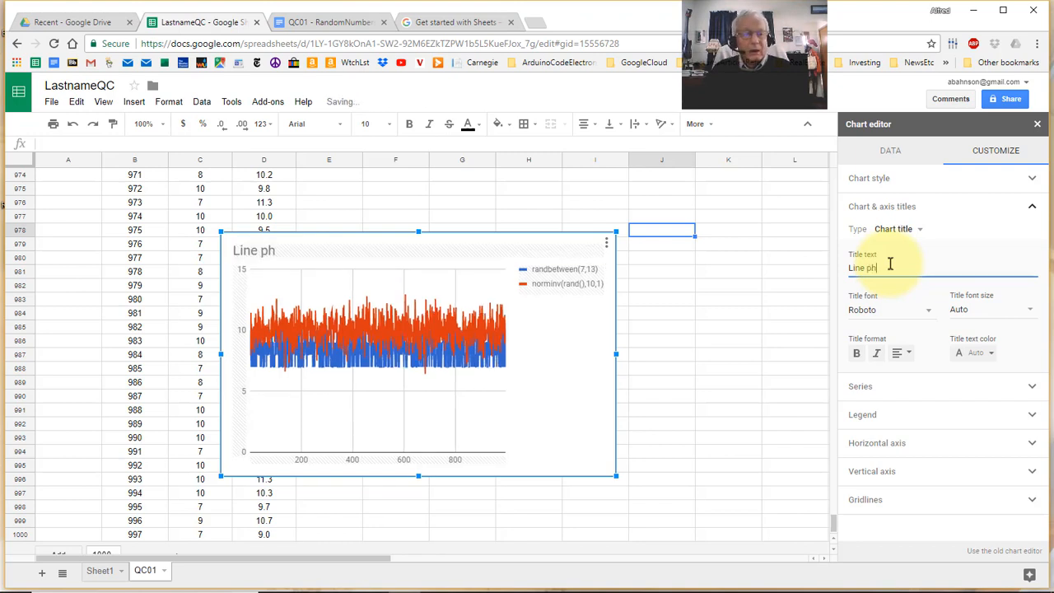
key("BackSpace")
key("BackSpace")
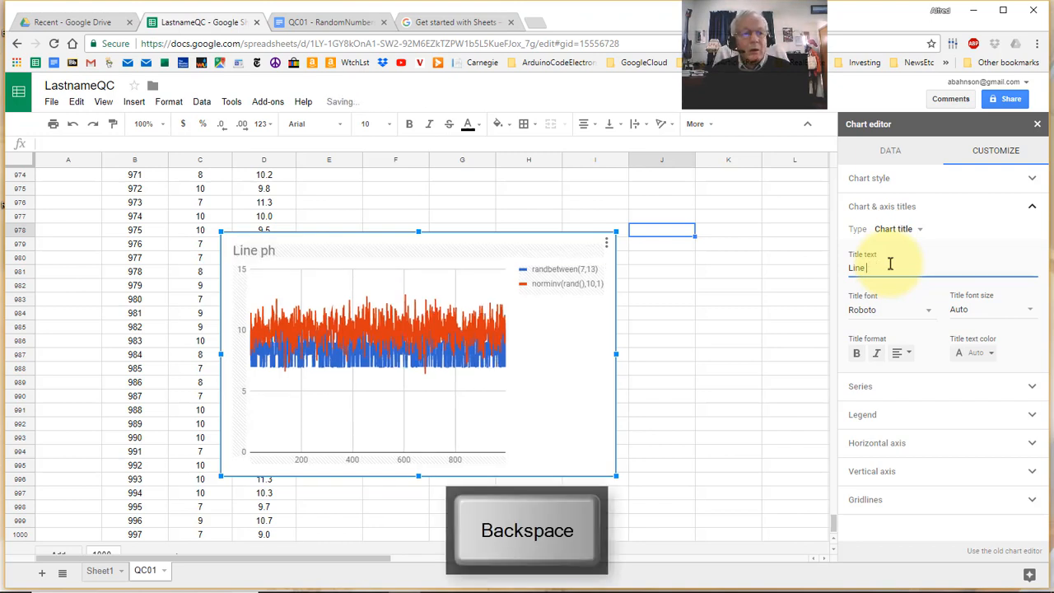
type("ph")
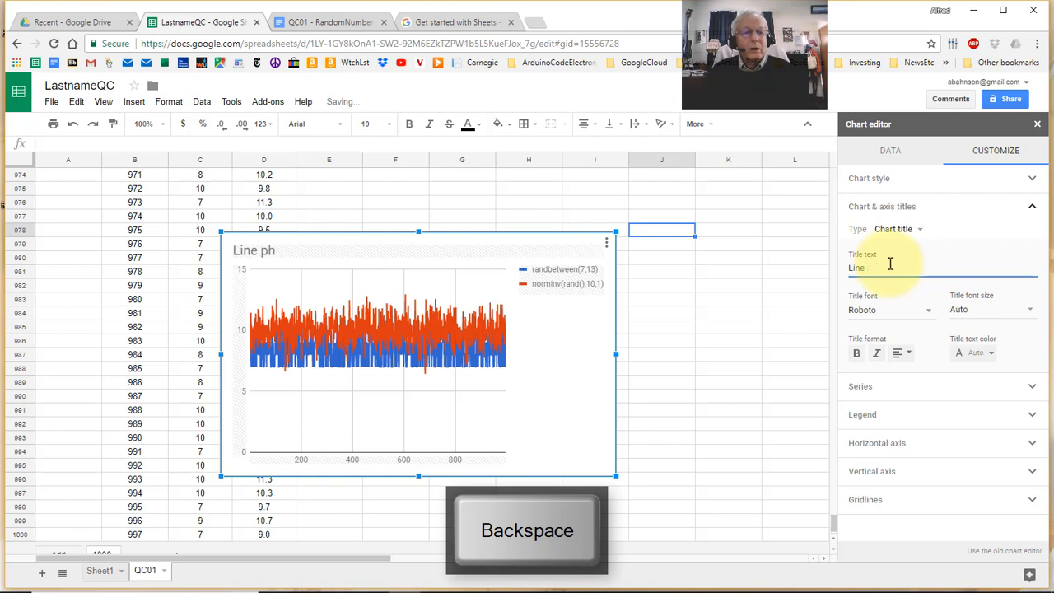
key("BackSpace")
key("BackSpace")
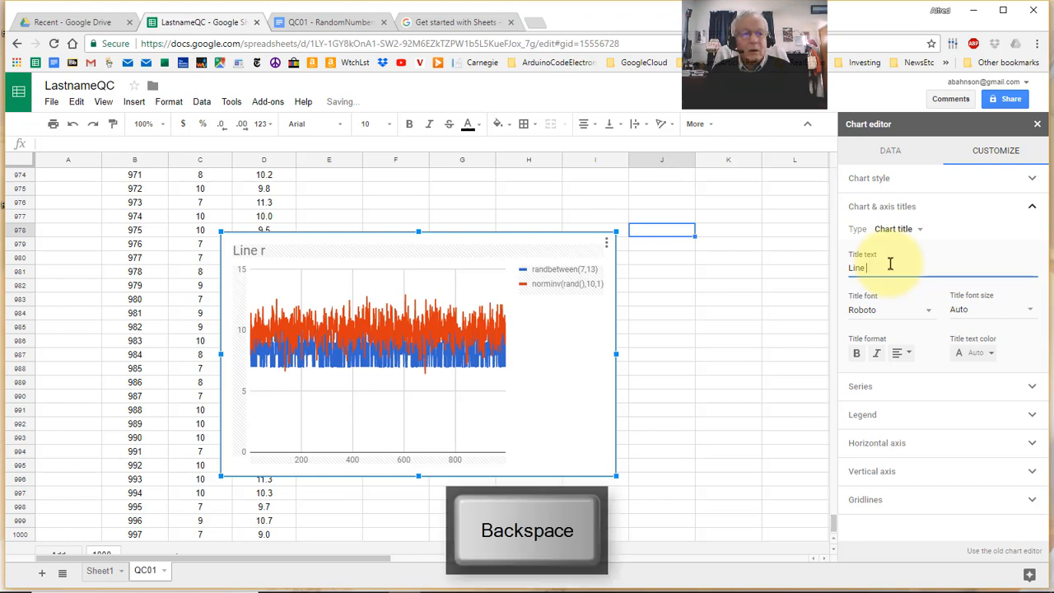
type("Gr")
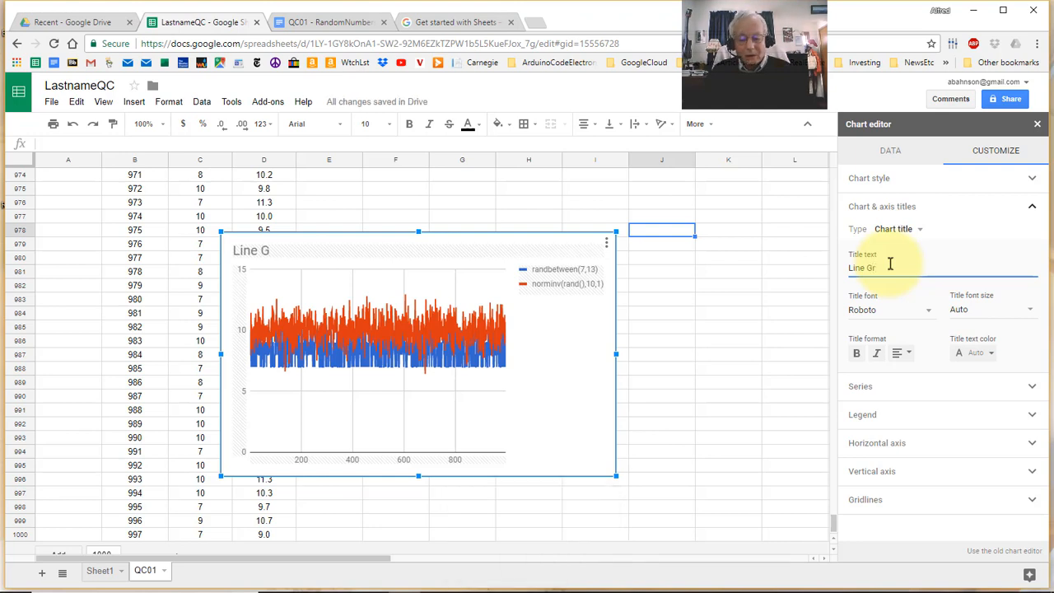
type("ph")
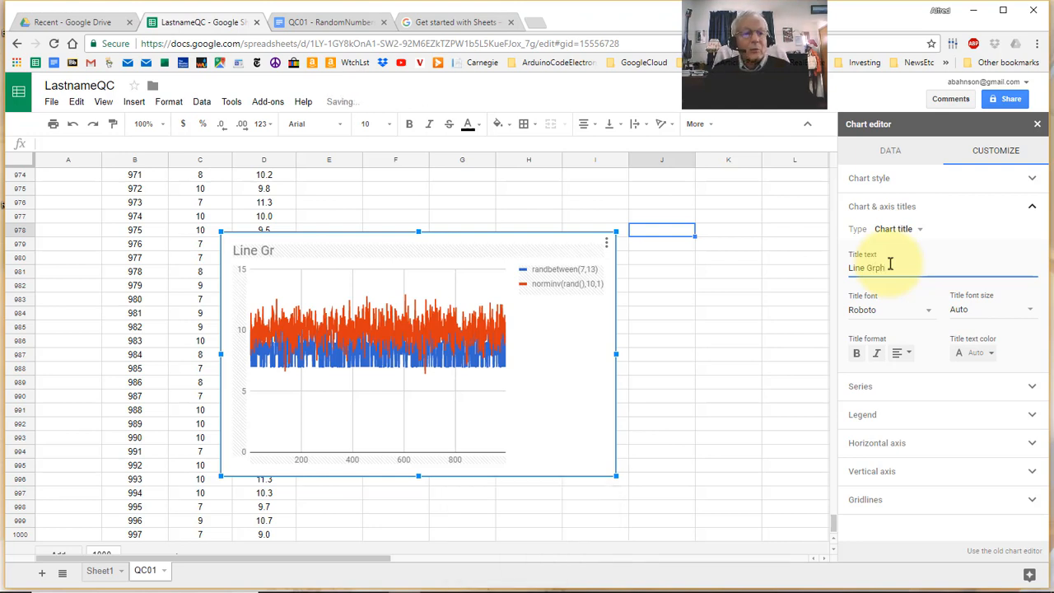
key("Return")
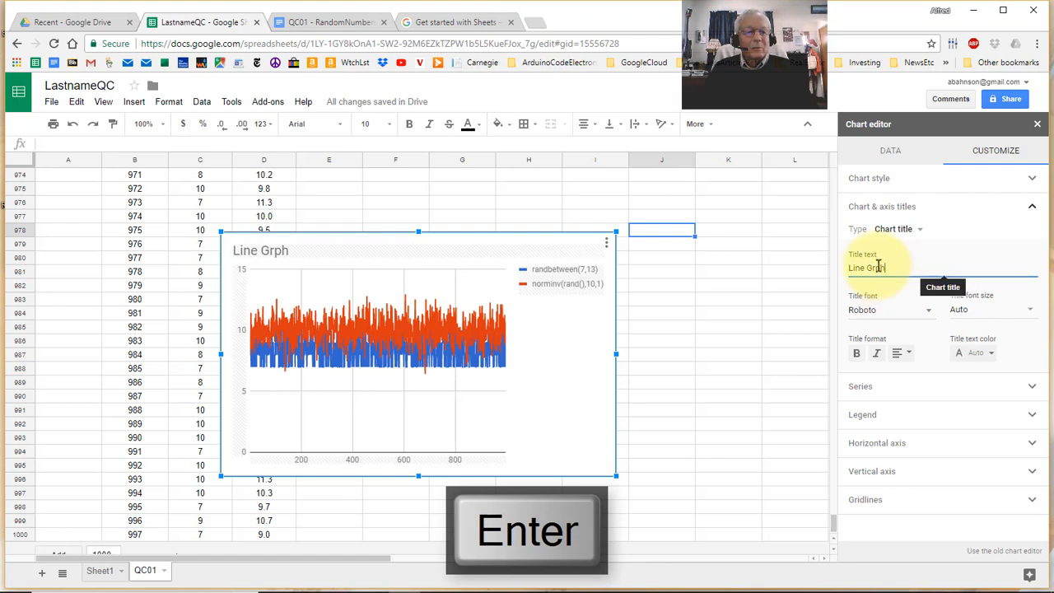
left_click(877, 268)
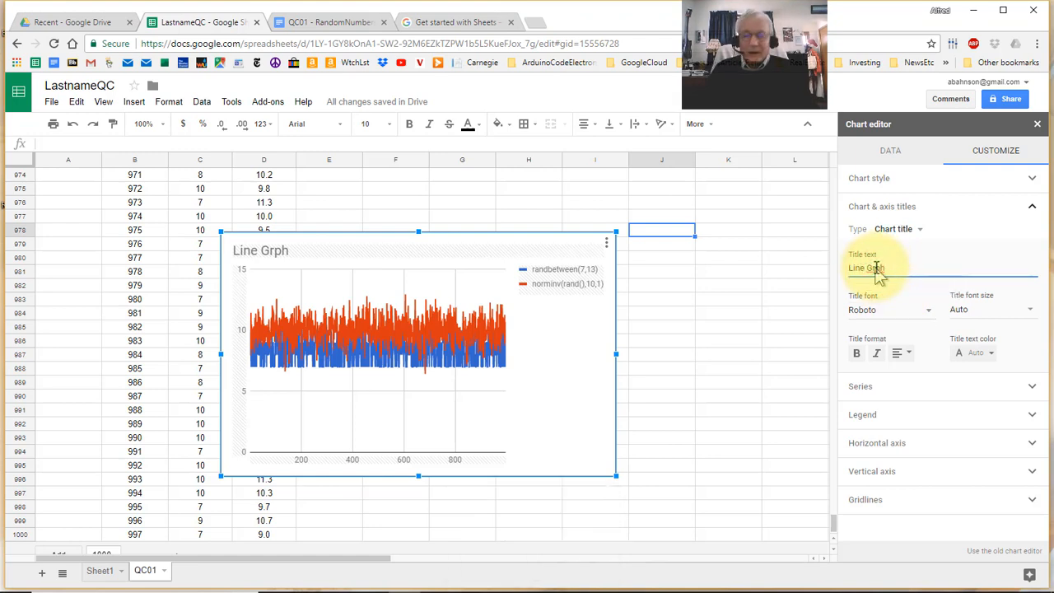
type("a")
key("Return")
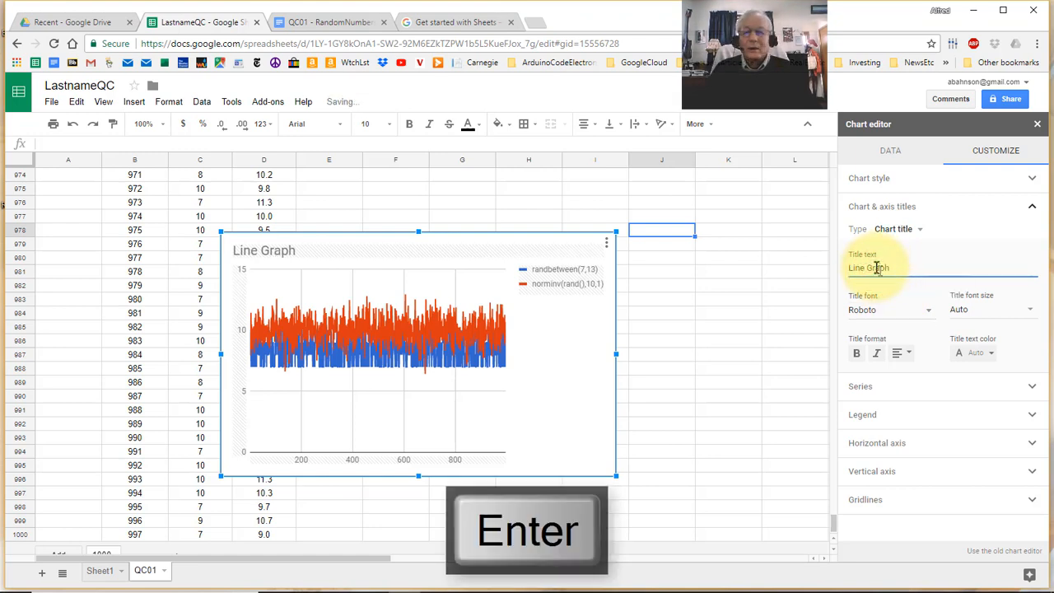
- Set the chart's horizontal axis title to "number1 (index)"
left_click(920, 233)
left_click(920, 233)
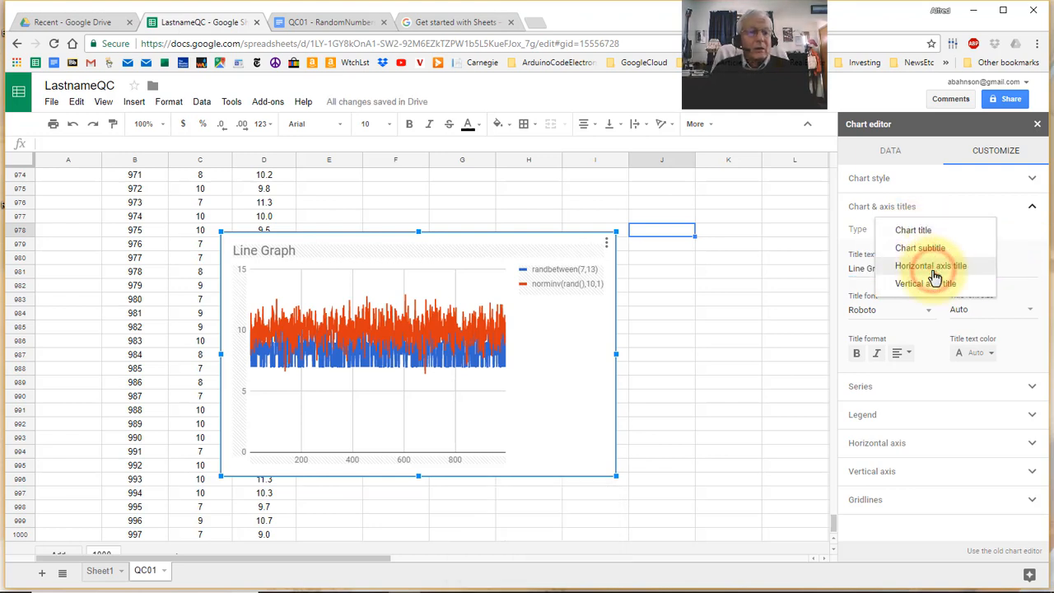
left_click(931, 266)
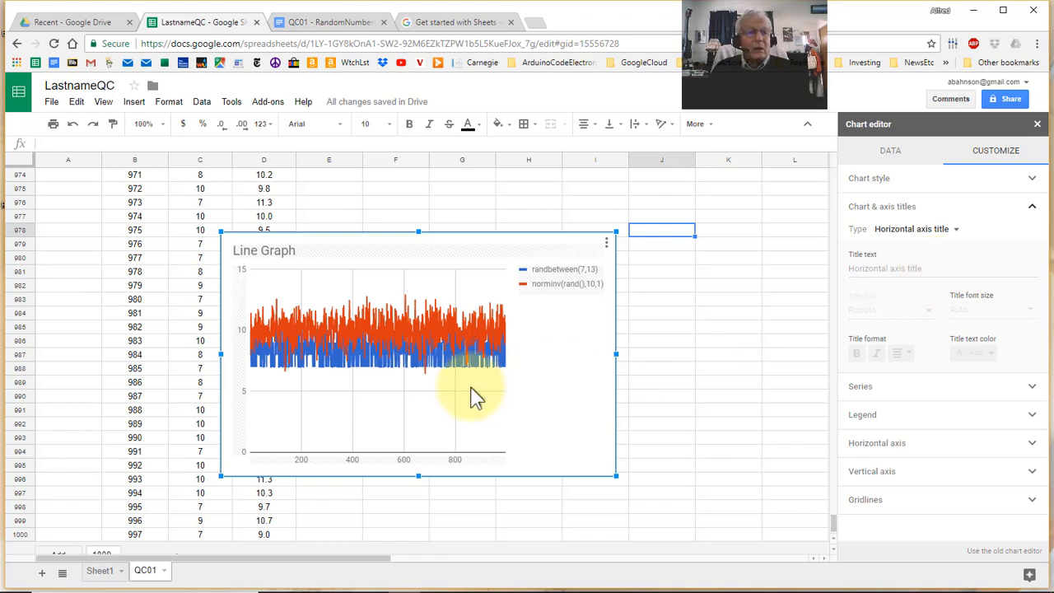
left_click(882, 274)
type("num")
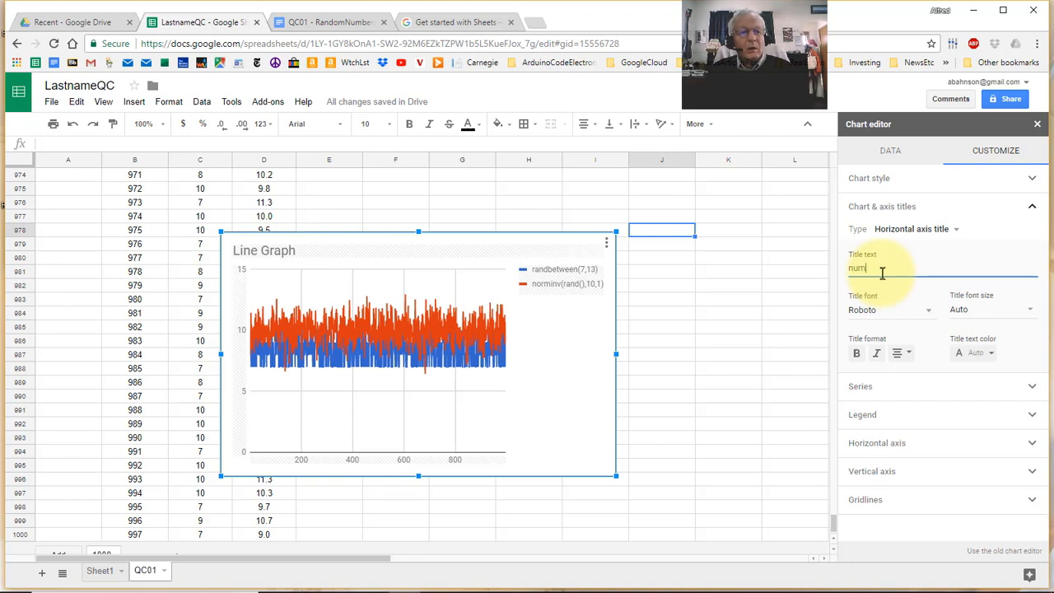
type("ber")
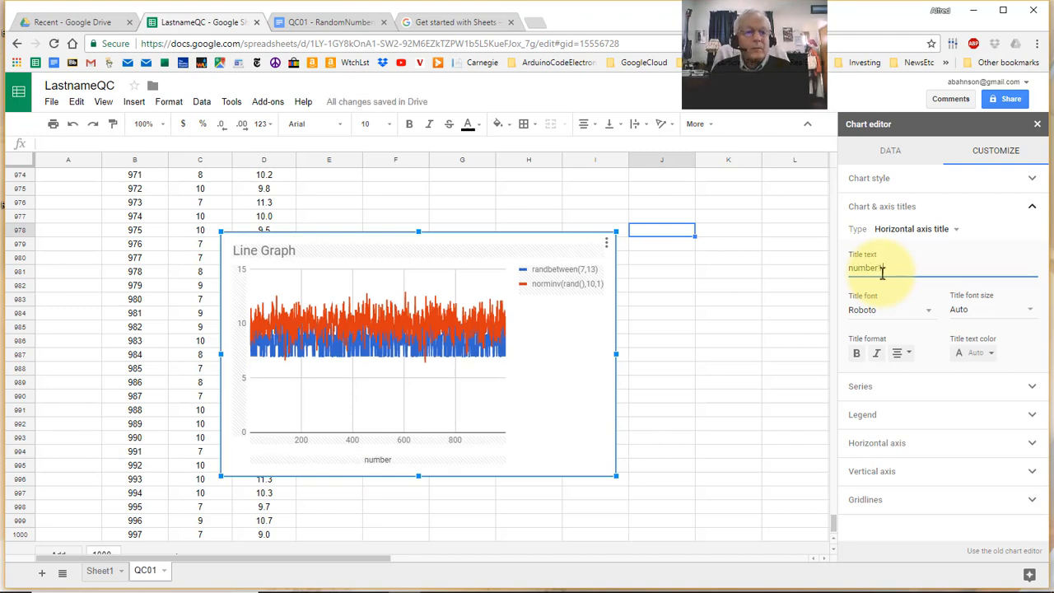
type("1")
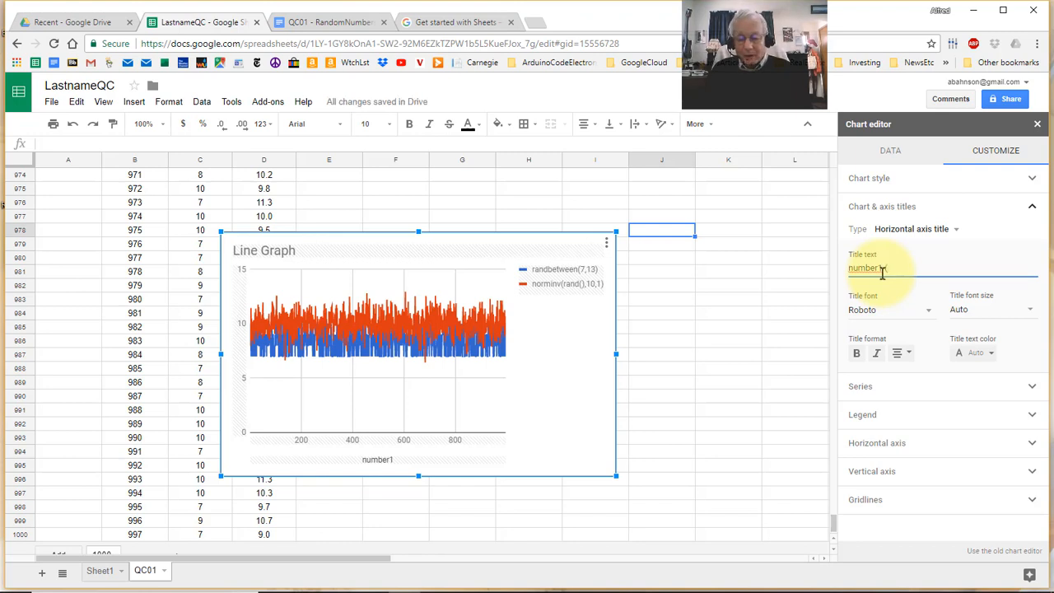
type(" (in")
type("dex")
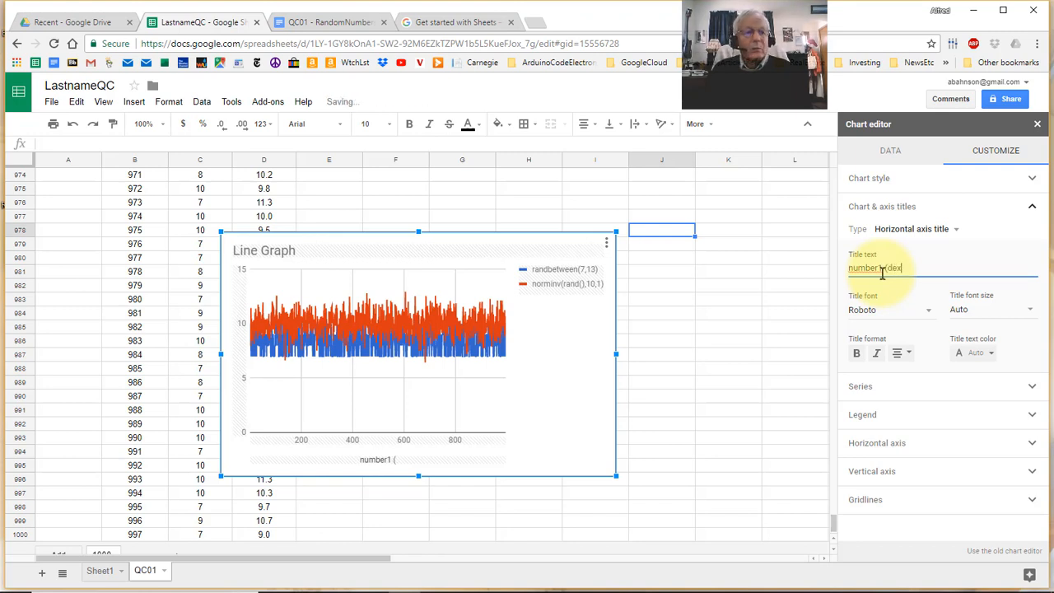
key("BackSpace")
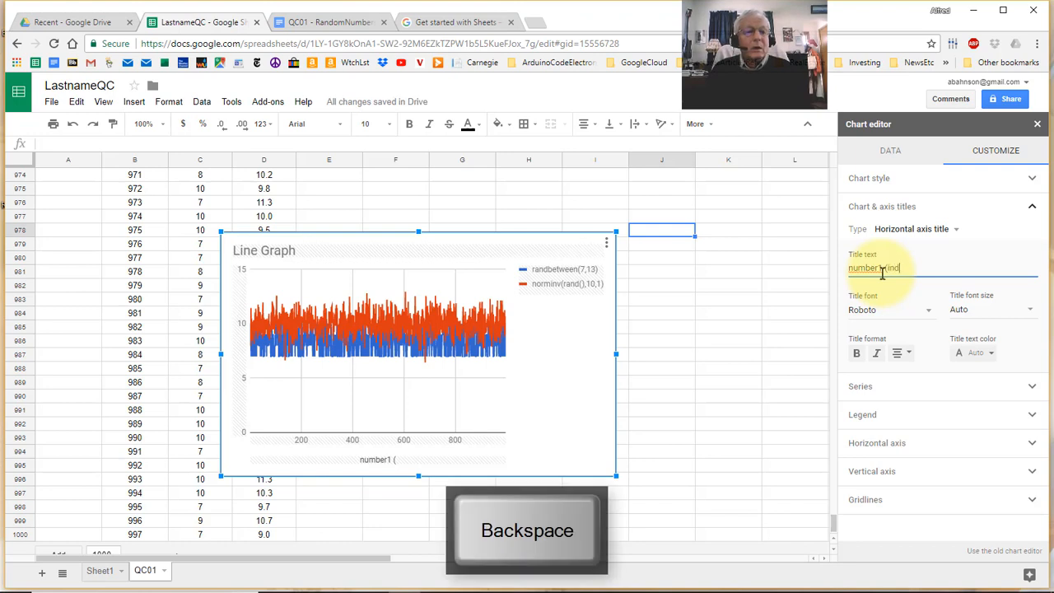
key("Return")
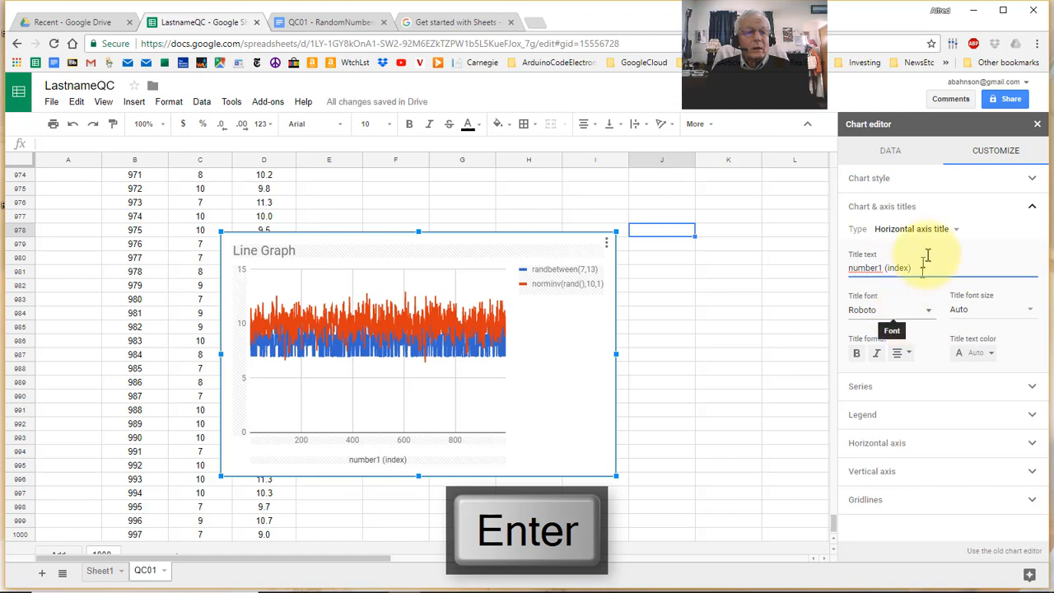
- Set the chart's vertical axis title to "Random Number Value" and collapse the title settings
left_click(951, 233)
left_click(952, 239)
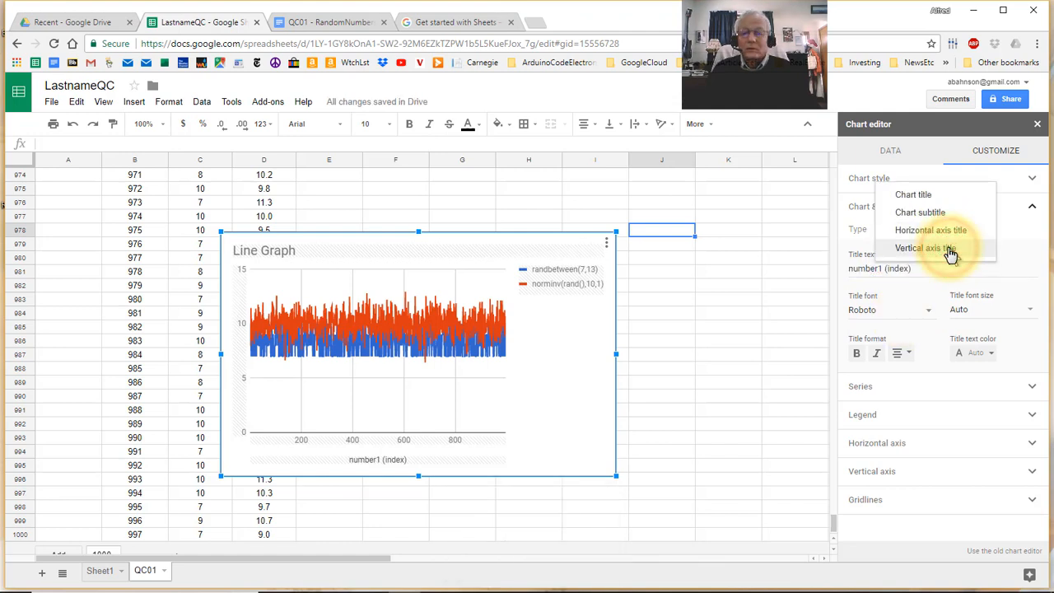
left_click(950, 250)
left_click(919, 268)
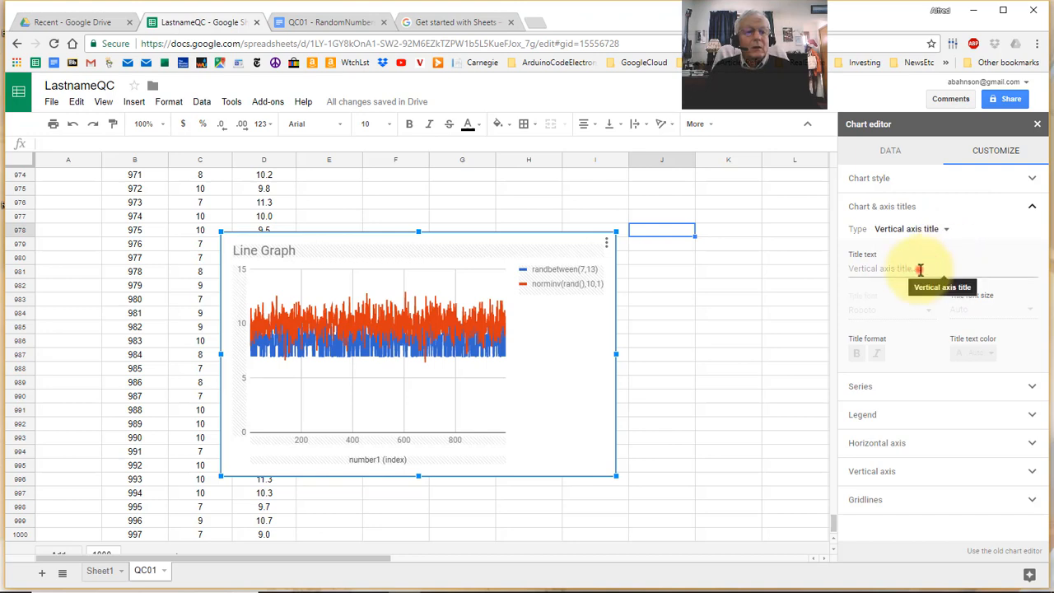
type("Rand")
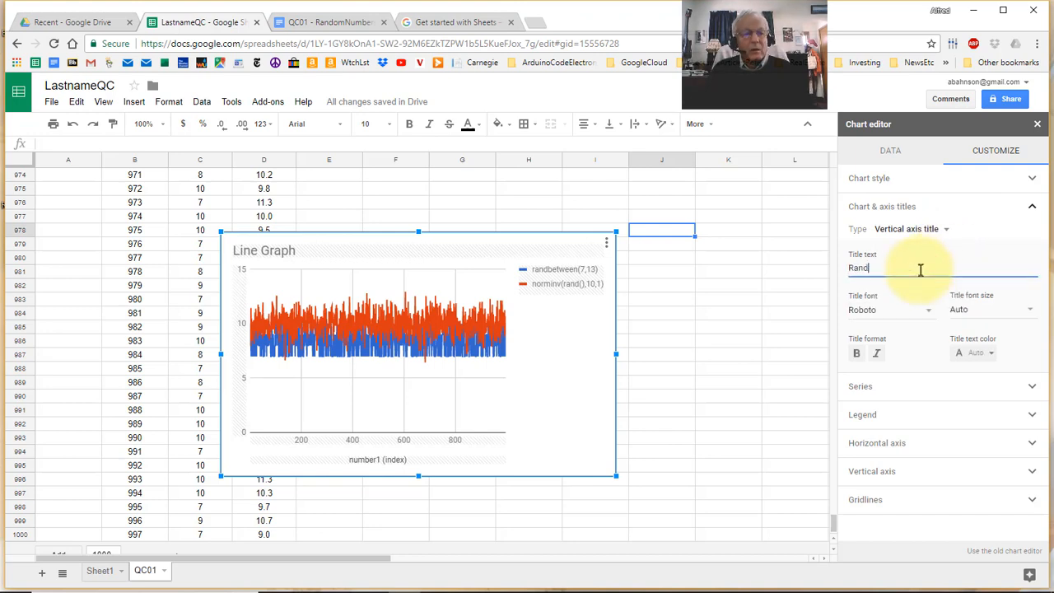
type("om Nu")
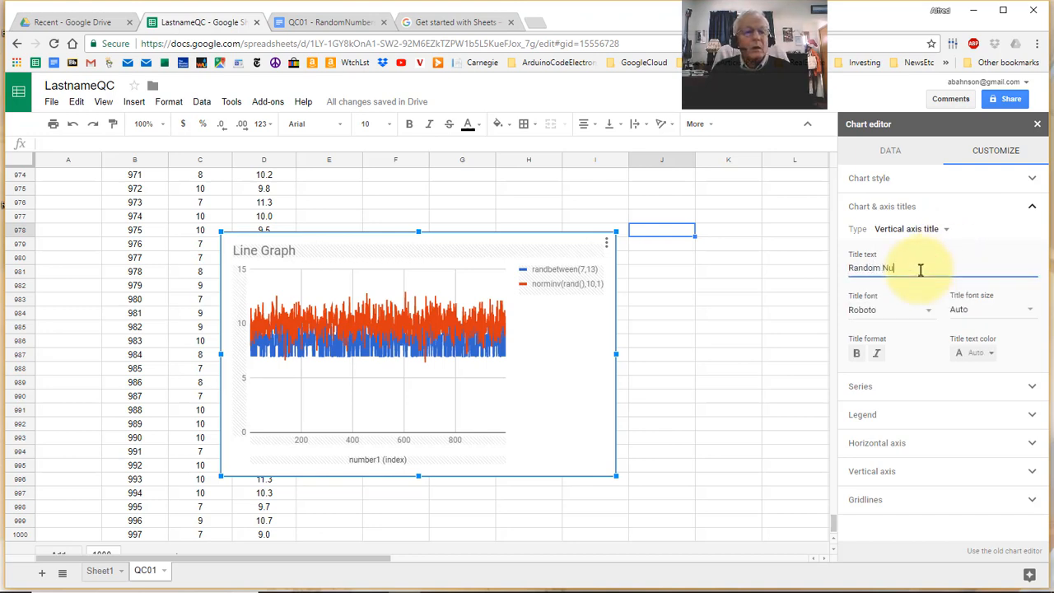
type("mber Value")
key("Return")
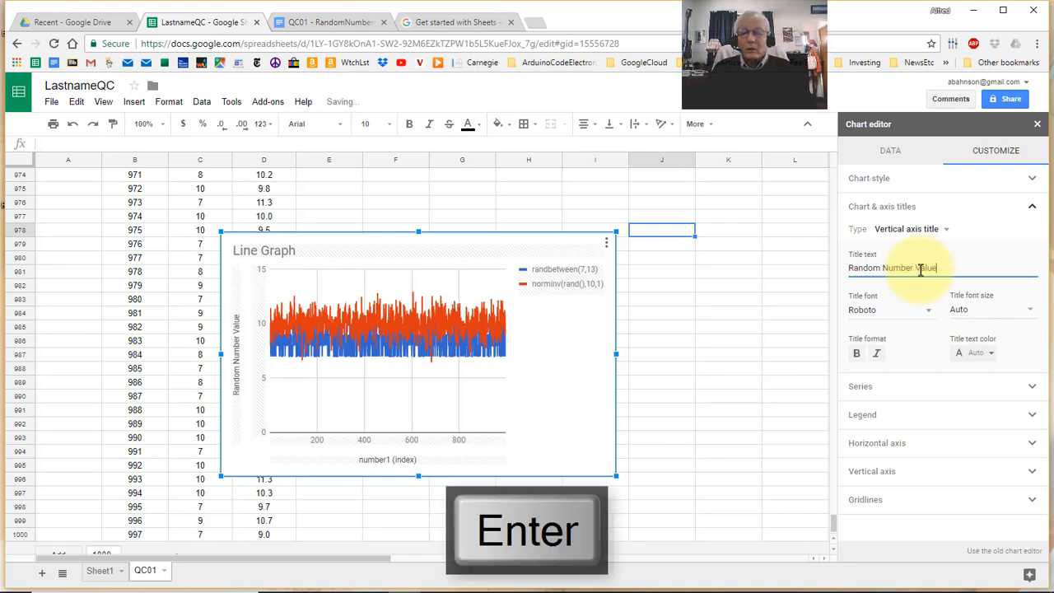
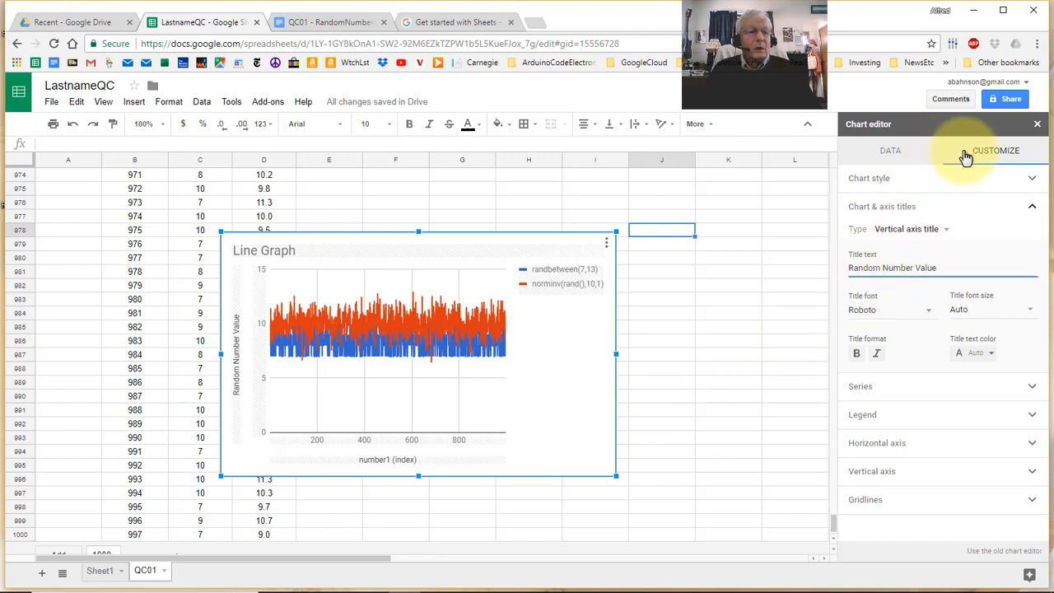
left_click(1032, 210)
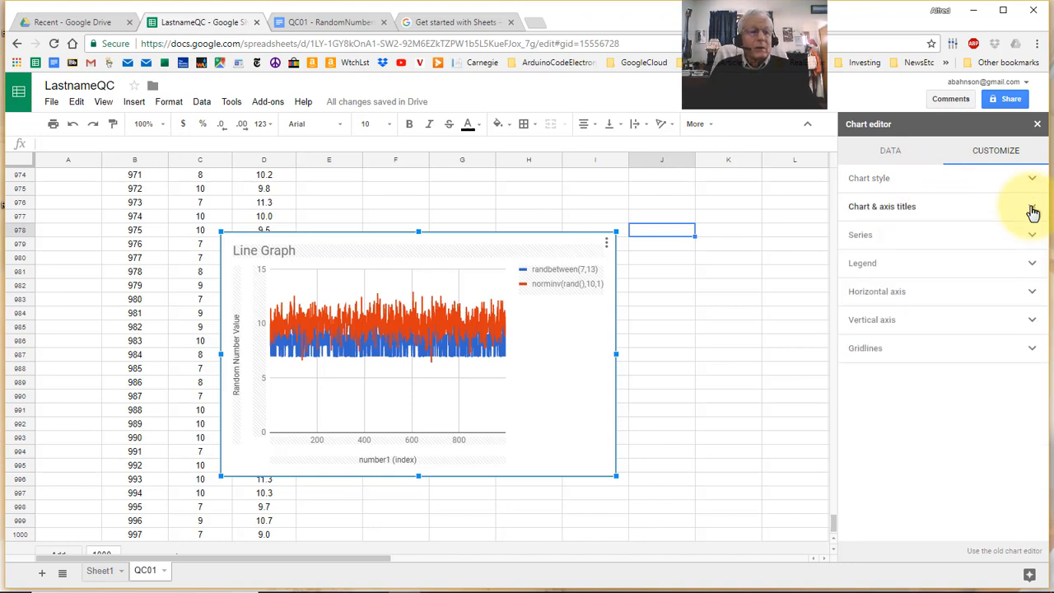
- Set the minimum value of the chart's horizontal axis to 900 and collapse the axis settings
left_click(1034, 295)
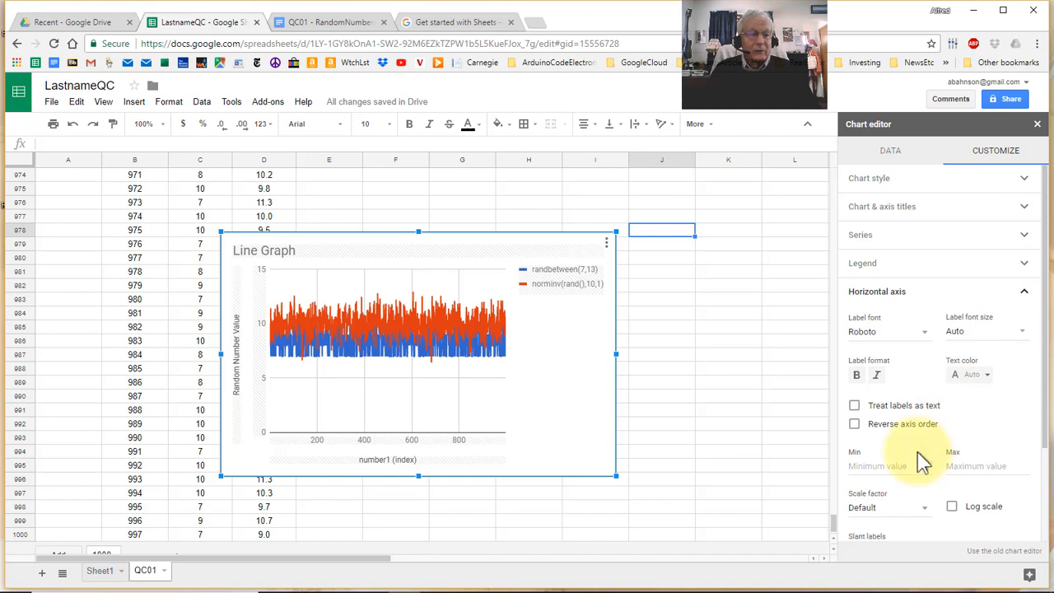
left_click(908, 463)
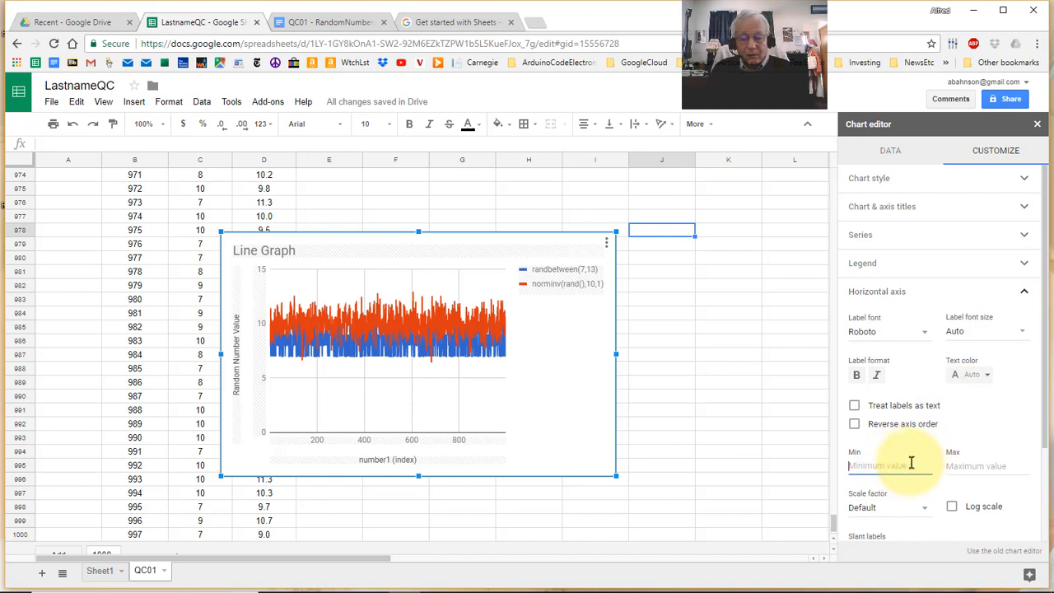
type("900")
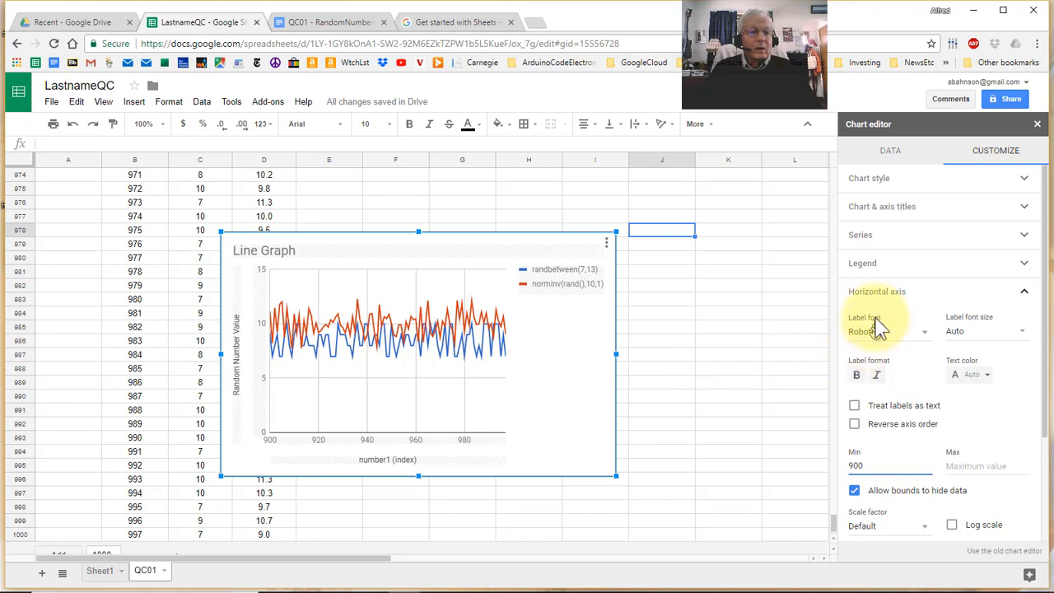
left_click(1030, 296)
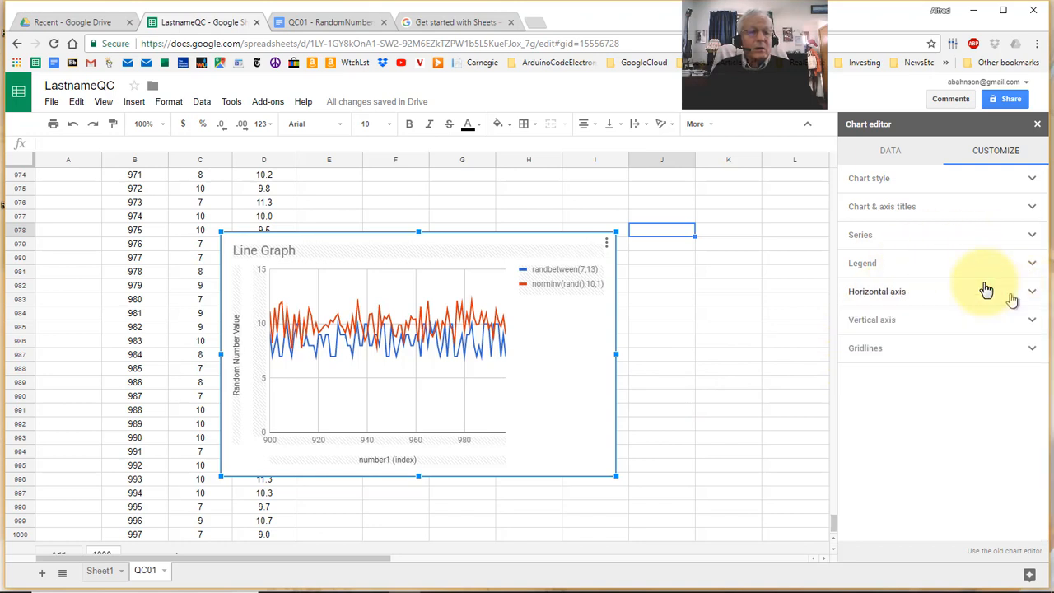
- Set the point size to 7px for all series in the line graph
left_click(1035, 238)
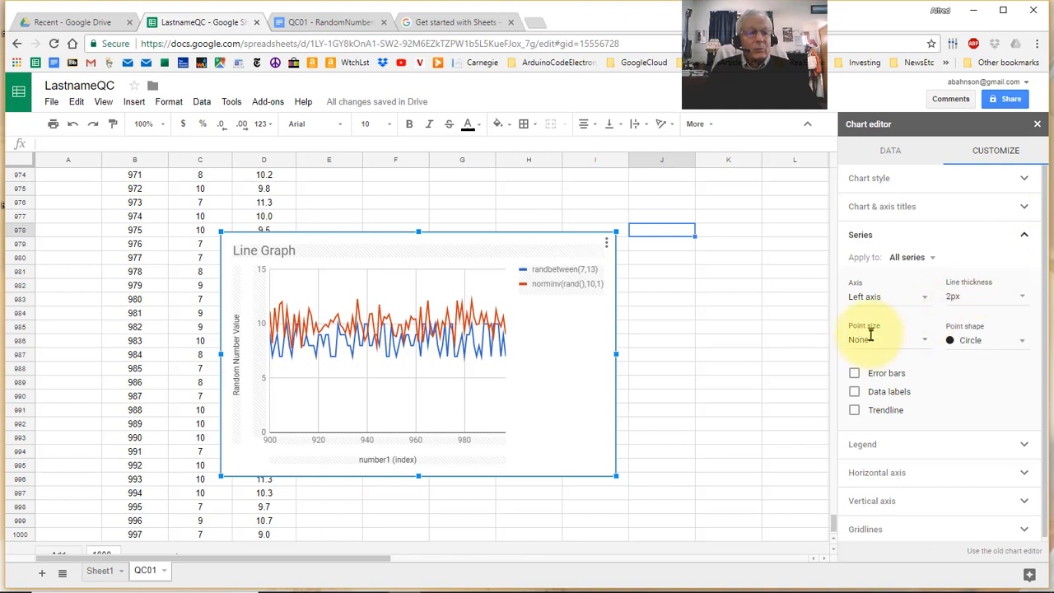
left_click(925, 341)
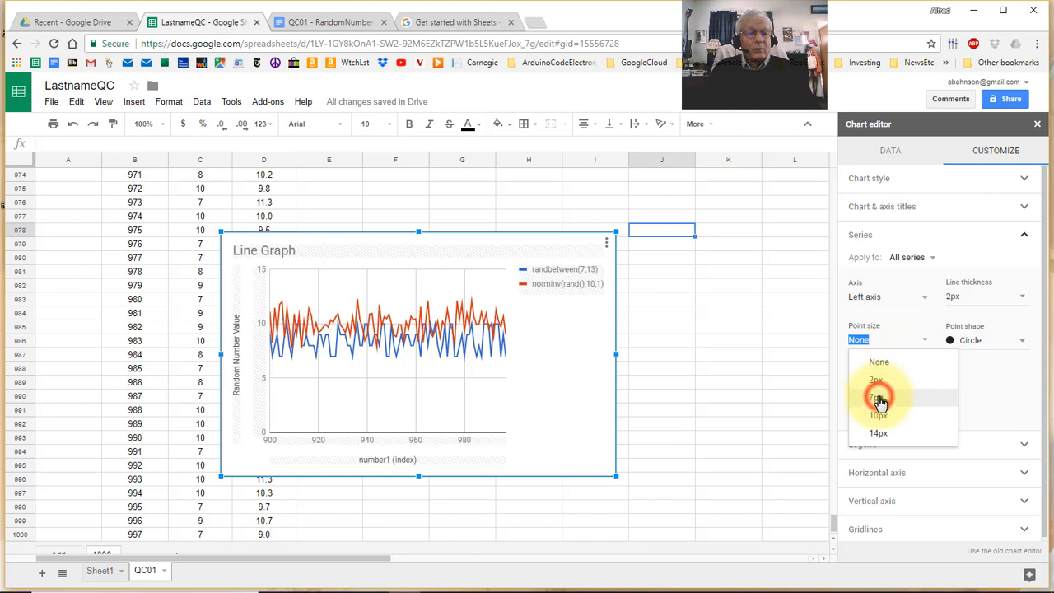
left_click(880, 399)
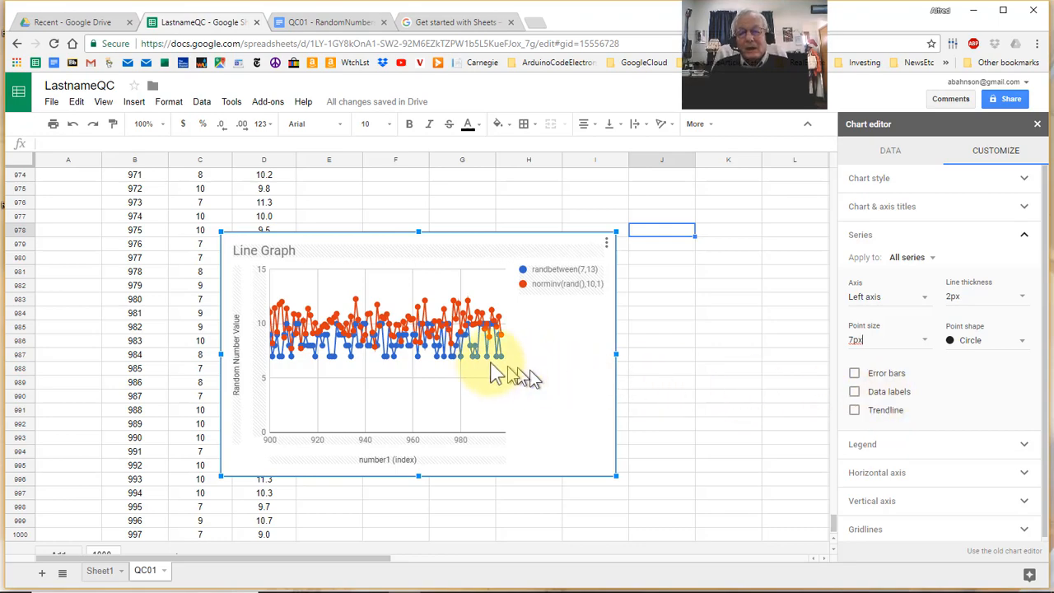
- Close the chart editor and select the finished line graph on the sheet
mouse_move(465, 368)
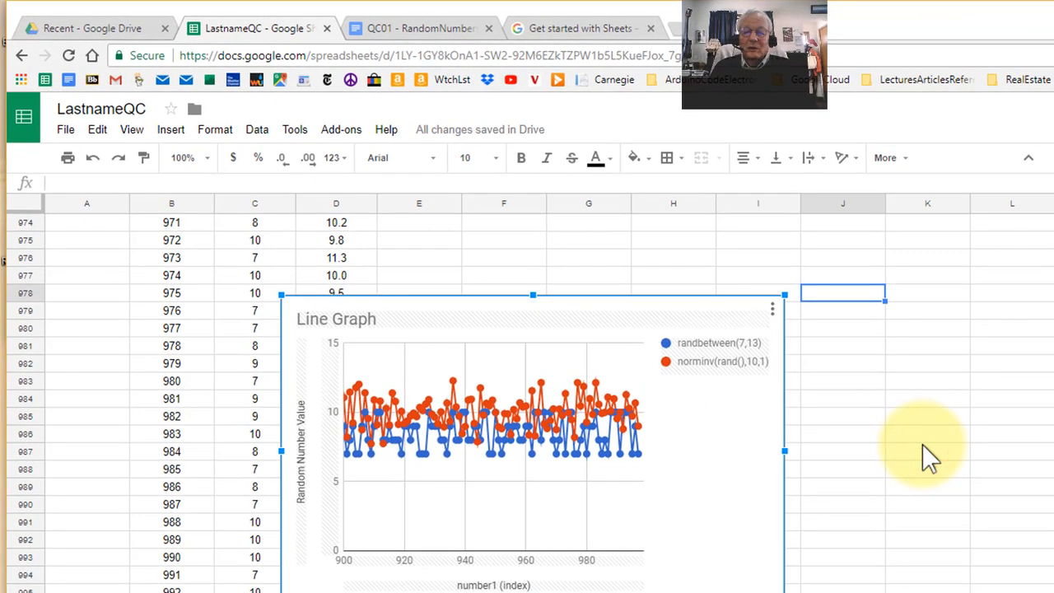
left_click(923, 449)
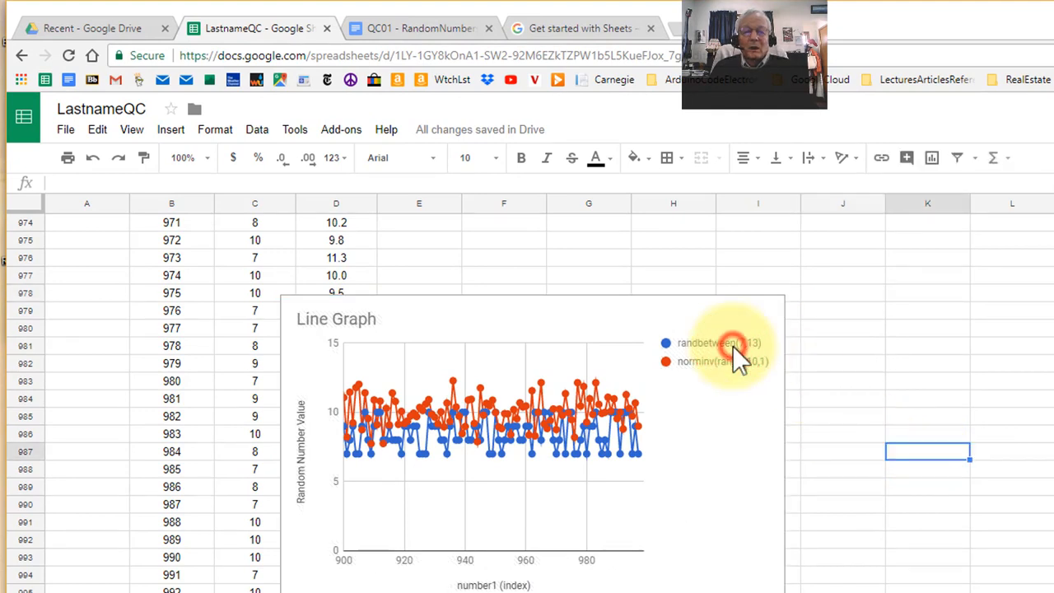
left_click(739, 360)
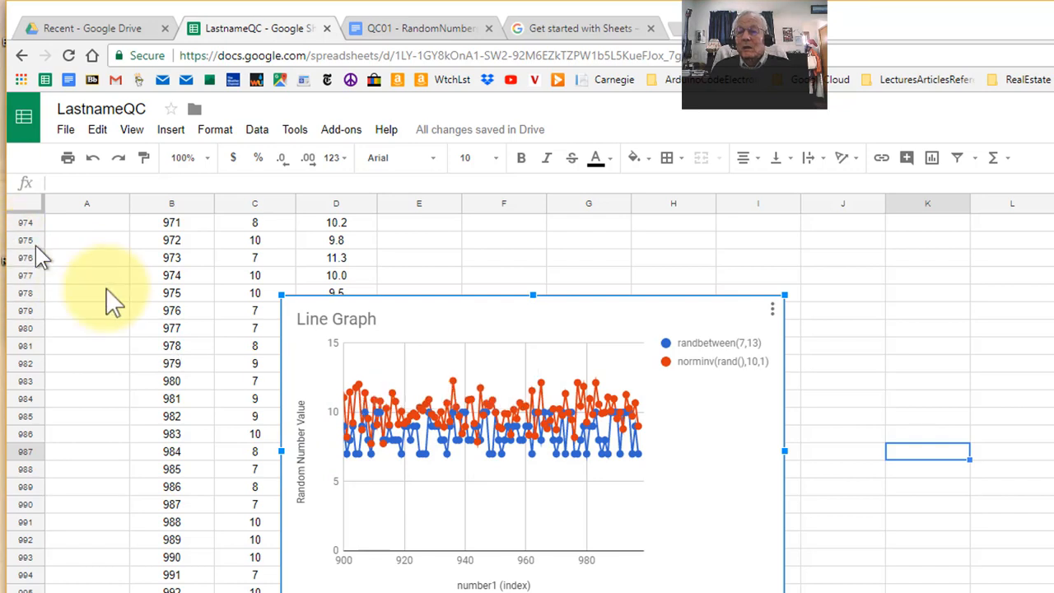
- Inspect the formula in C4, the first data cell under the randbetween header, and leave it without editing
left_click(233, 321)
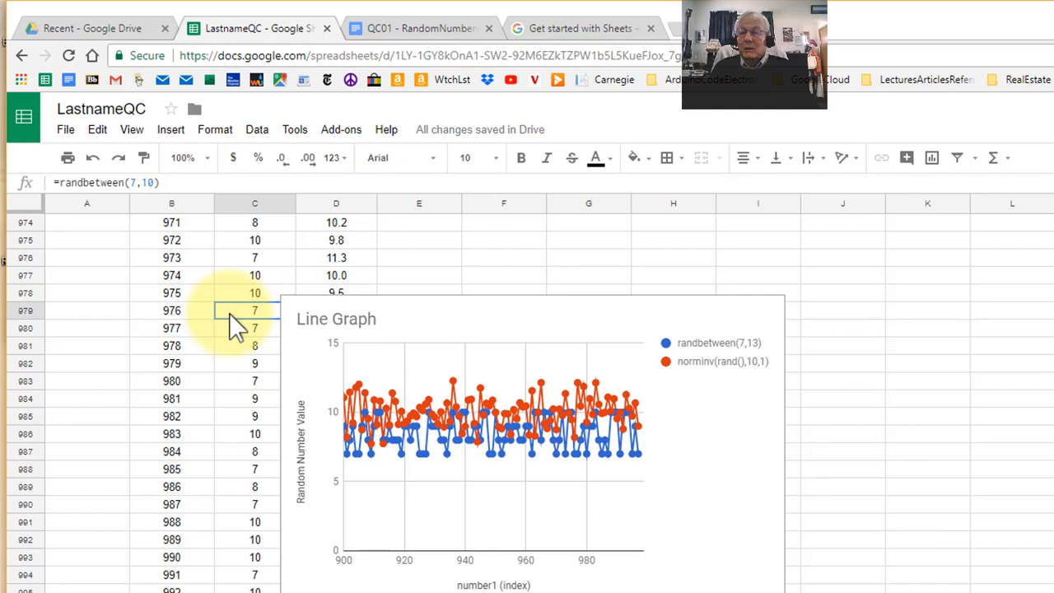
key("ctrl+Up")
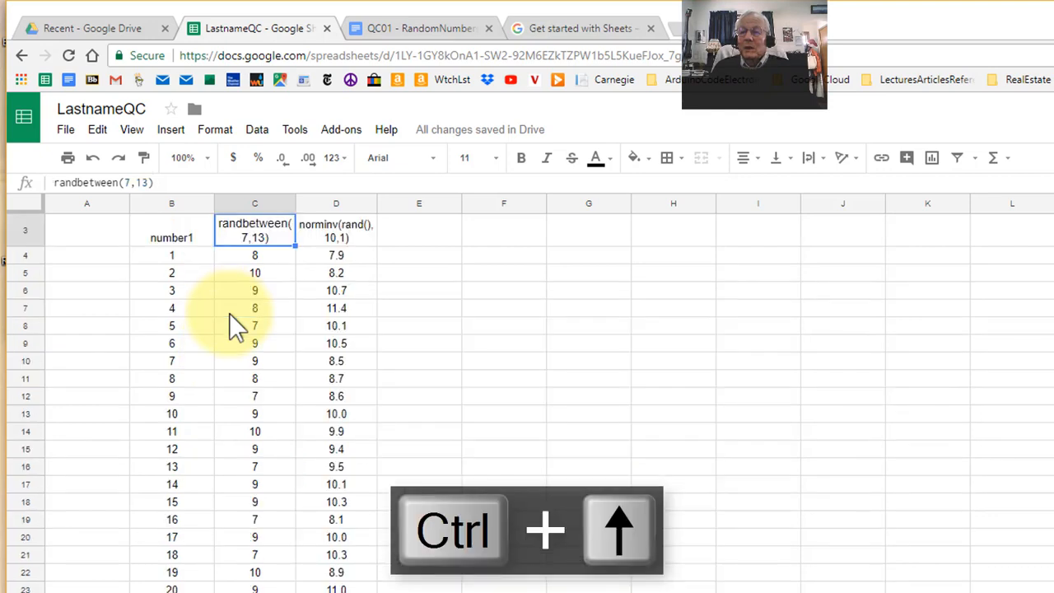
key("Down")
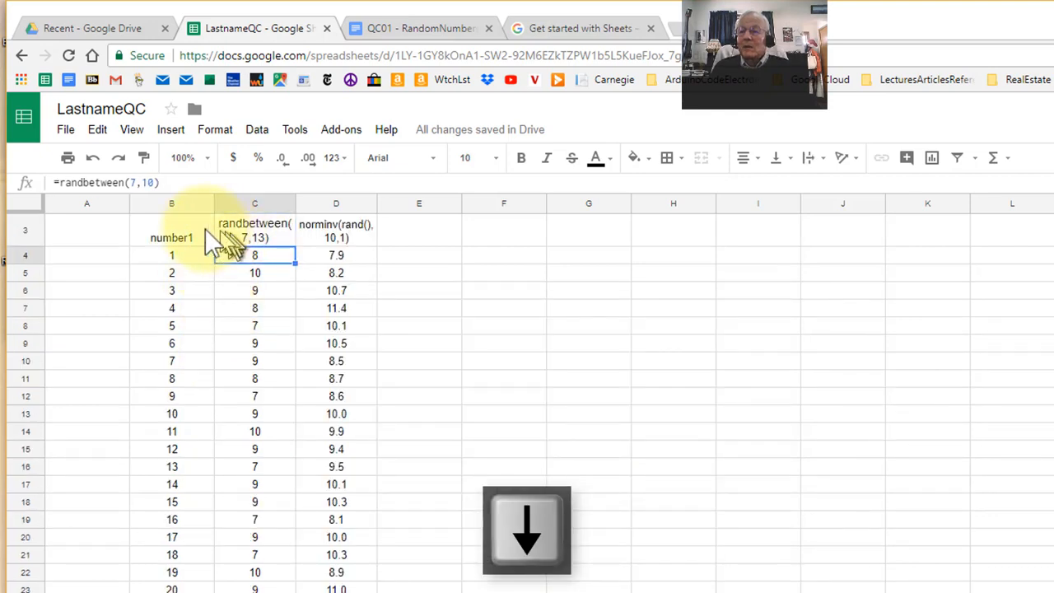
left_click(153, 182)
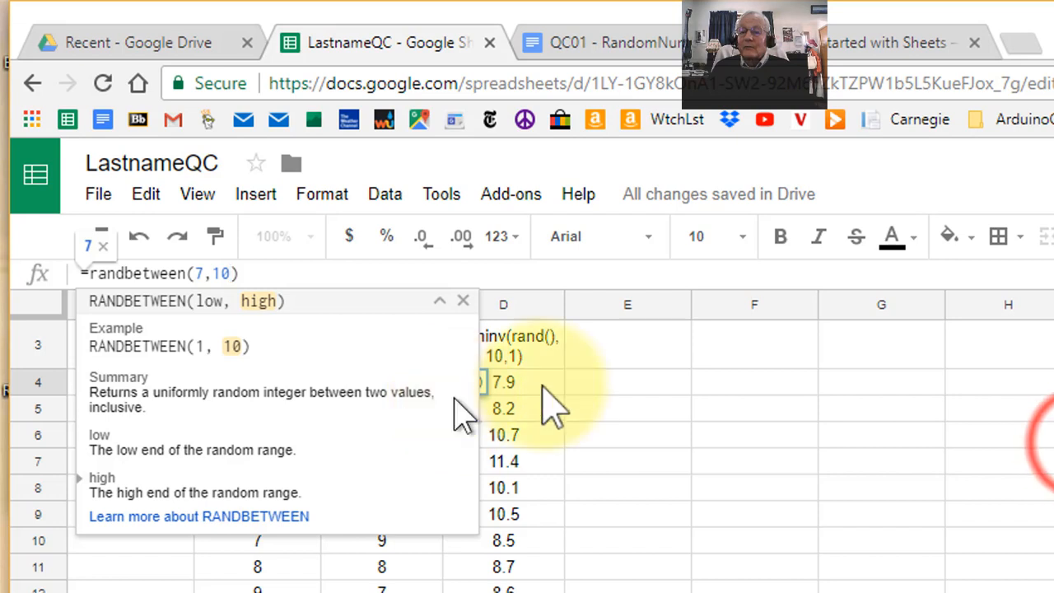
left_click(1053, 444)
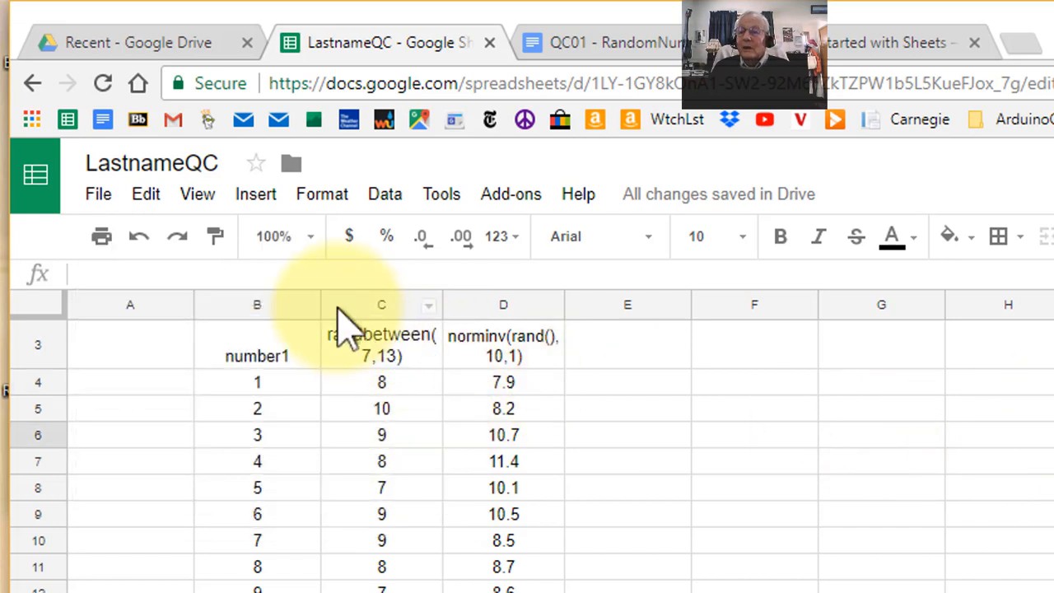
- Change the formula in cell C4 to =randbetween(7,13)
left_click(382, 384)
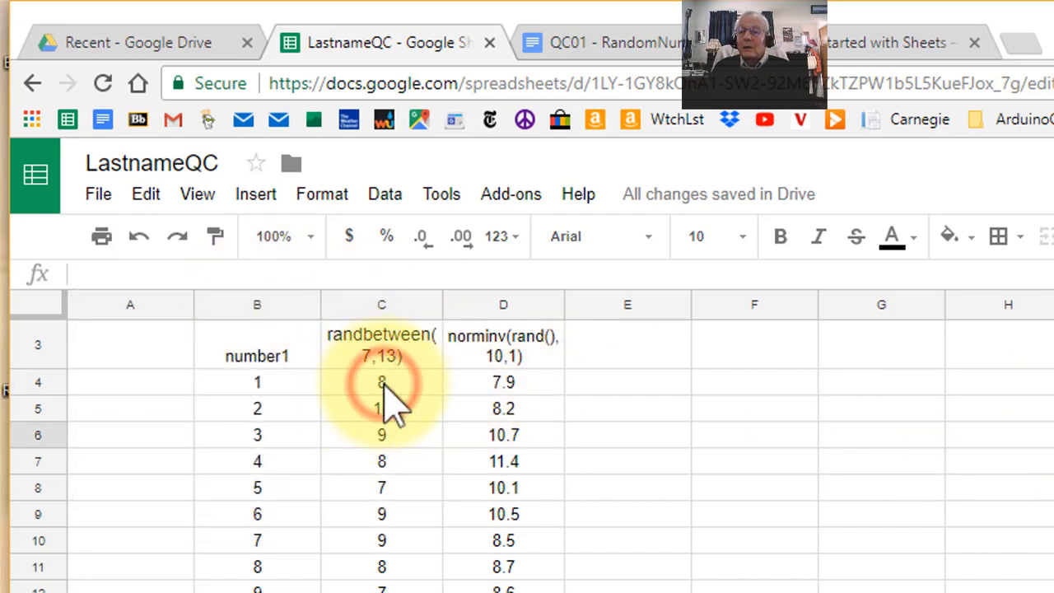
left_click(381, 382)
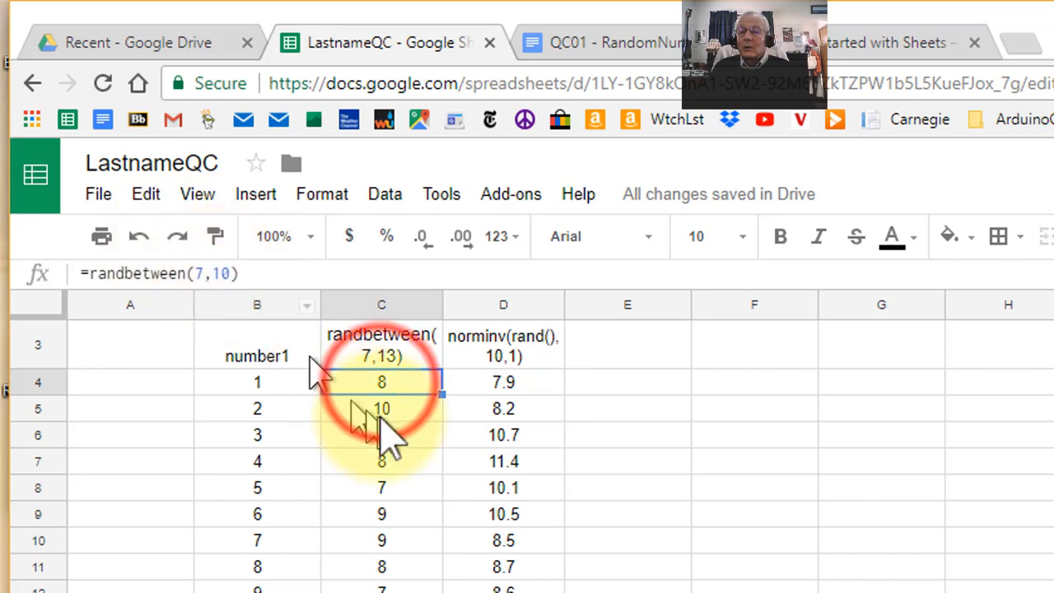
double_click(381, 384)
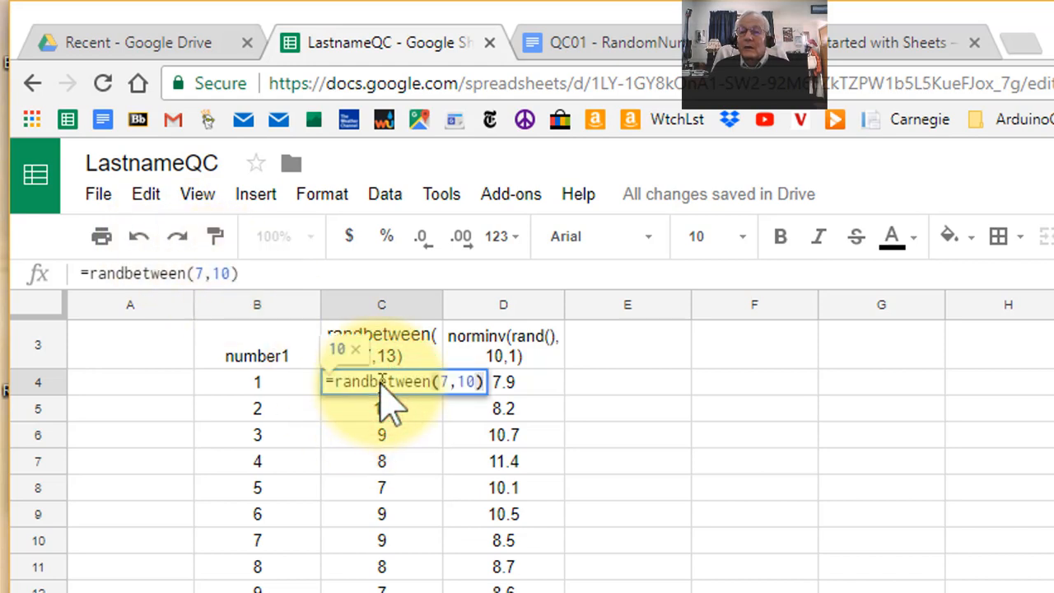
left_click(463, 382)
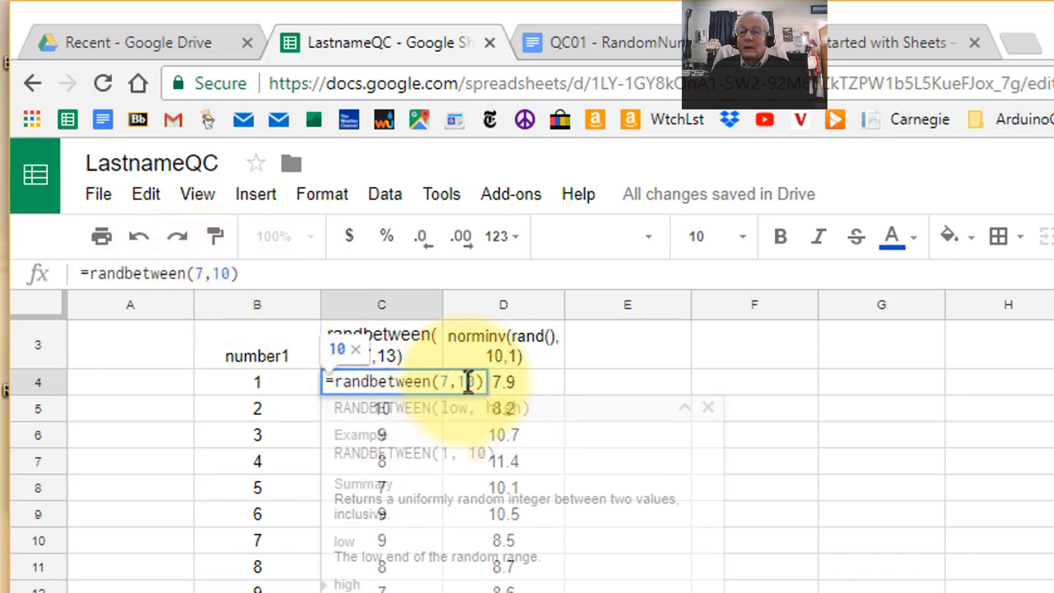
key("Delete")
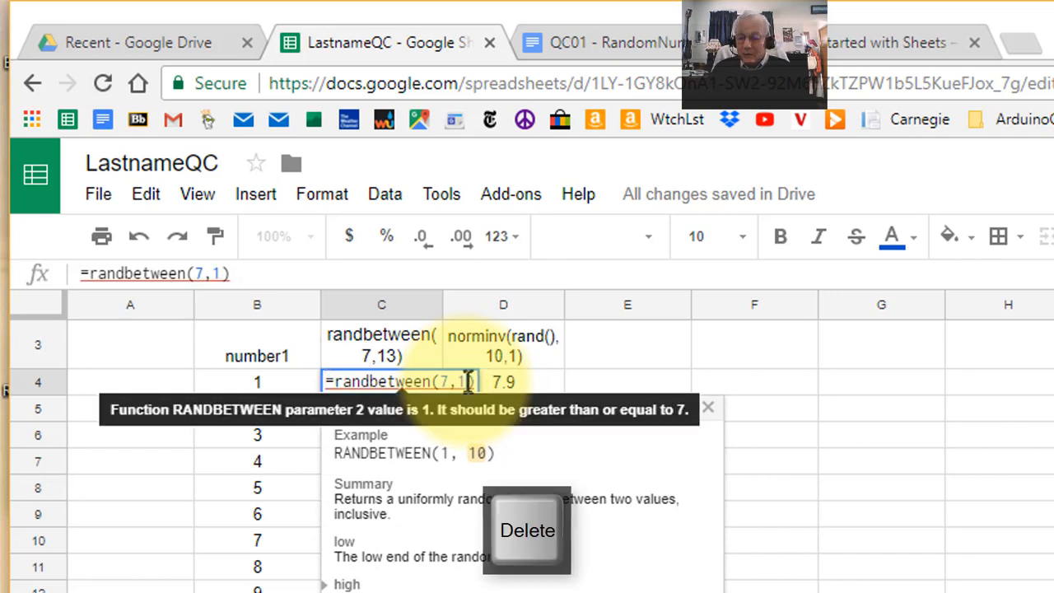
type("3")
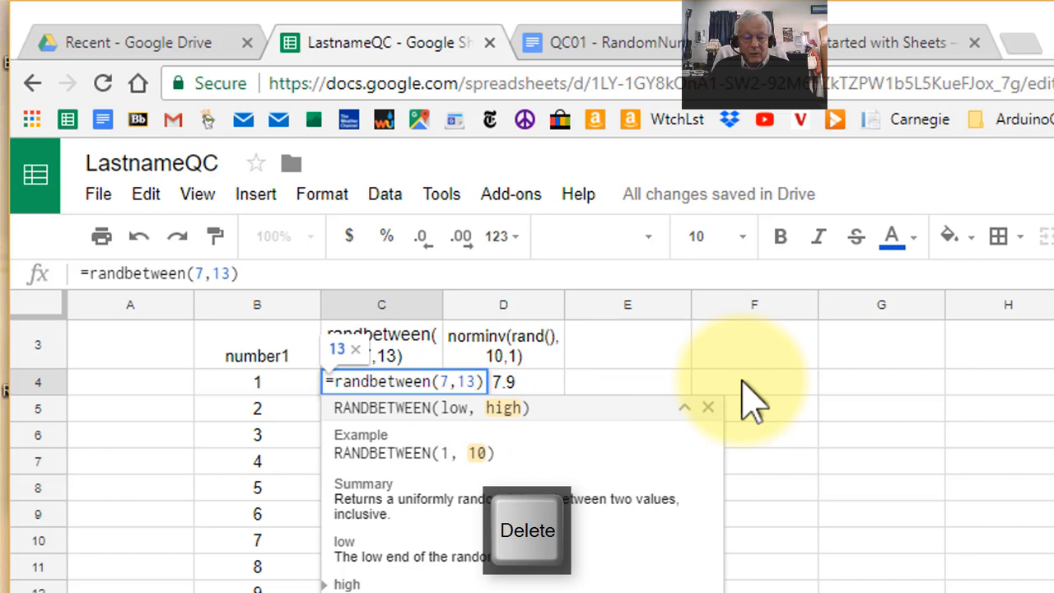
key("Return")
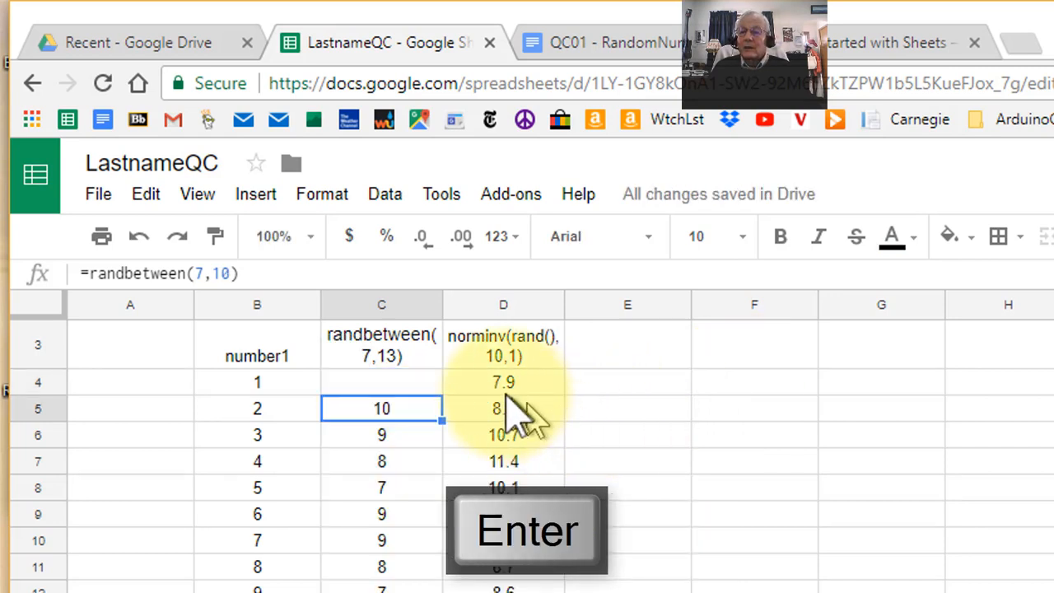
- Compare the randbetween formulas in cells C4 and C5
left_click(426, 386)
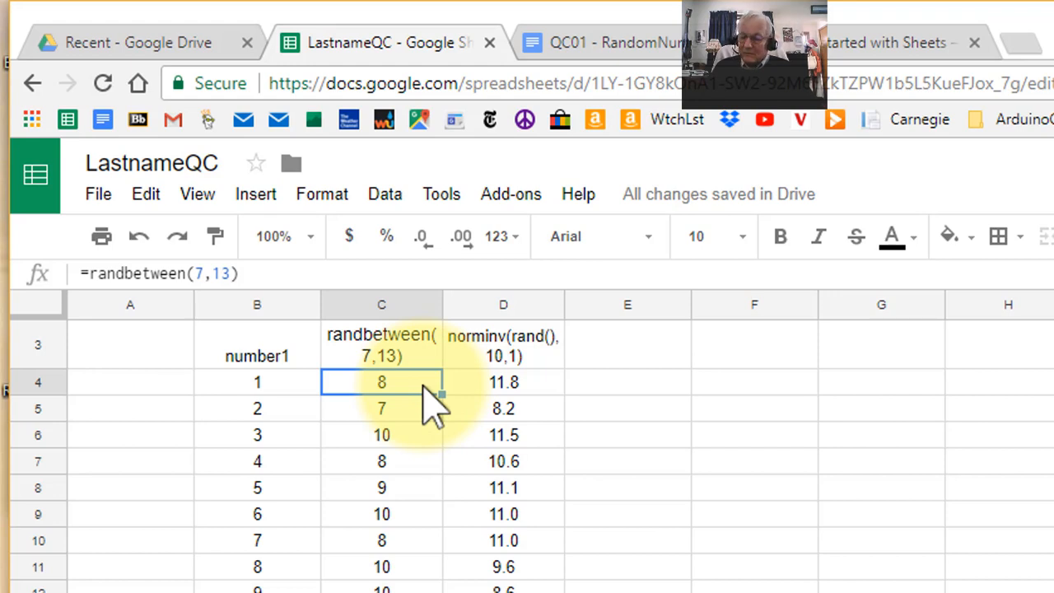
key("Down")
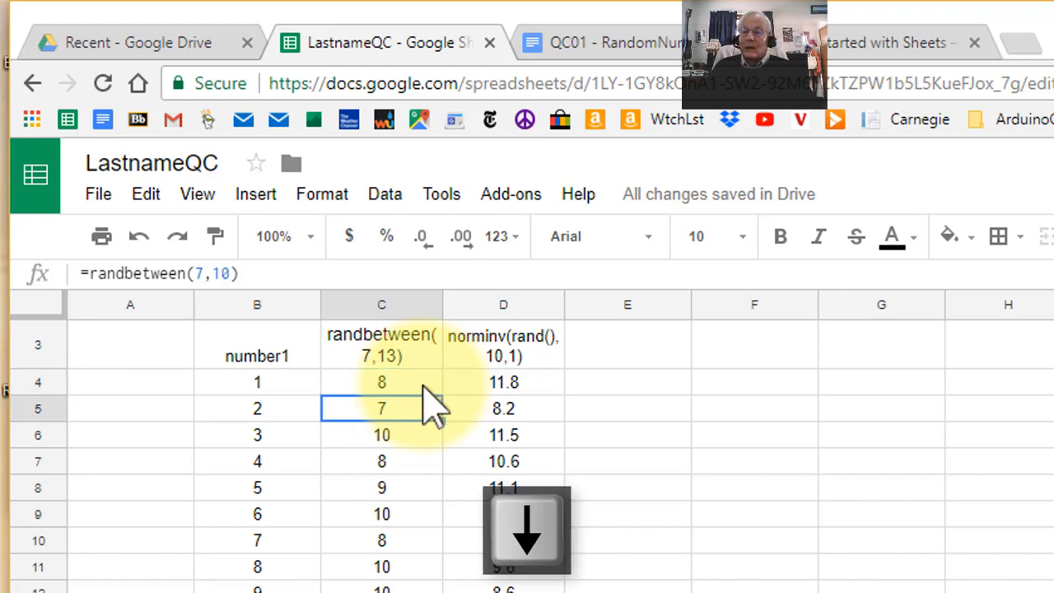
key("Up")
key("Down")
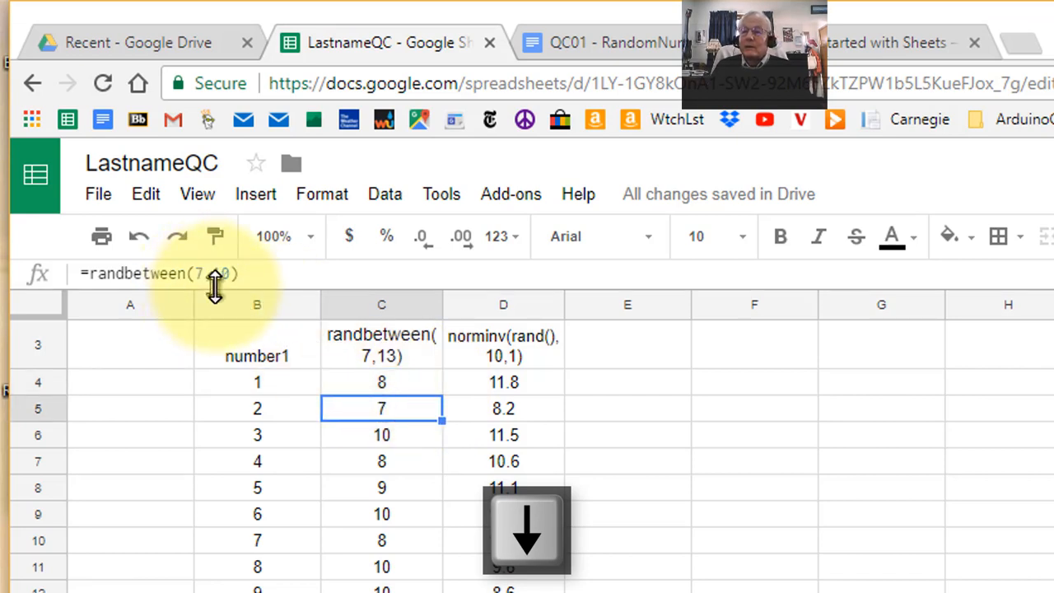
- Copy the C4 formula =randbetween(7,13) down column C through row 1000
left_click(381, 399)
left_click(382, 387)
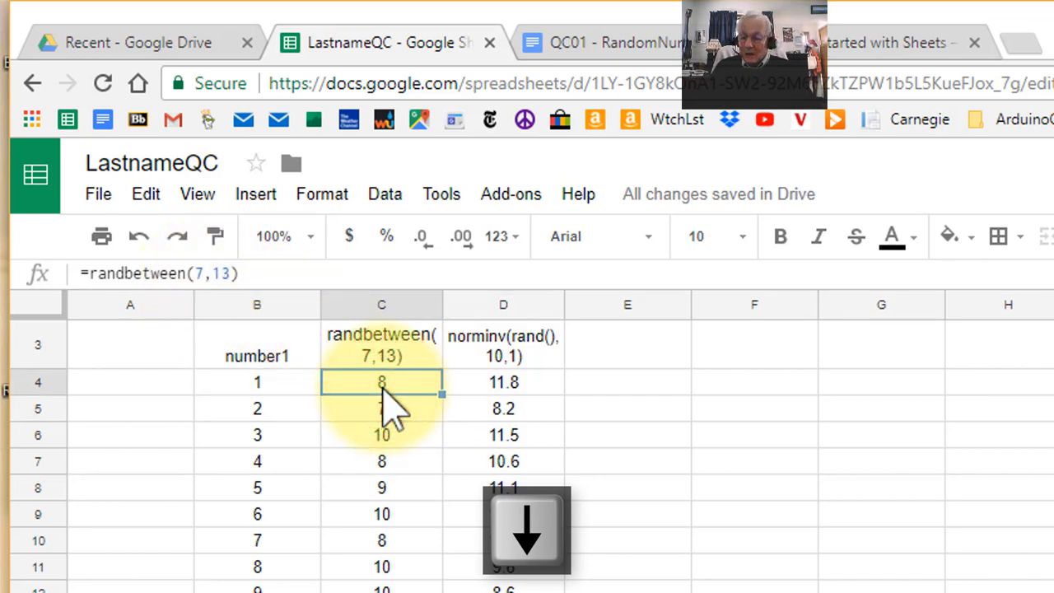
key("ctrl+c")
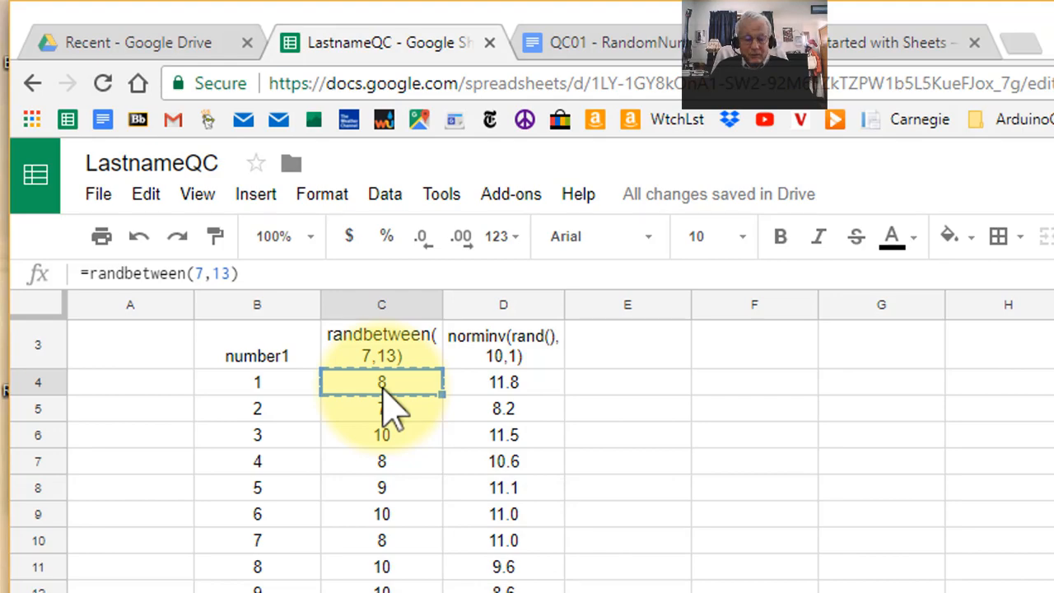
key("ctrl+shift+Down")
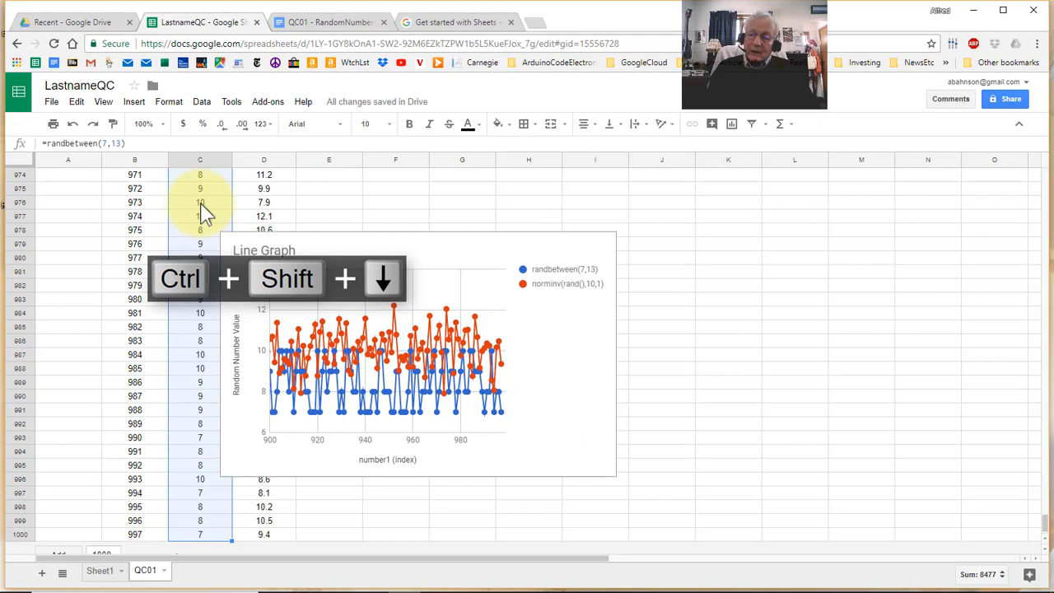
key("ctrl+v")
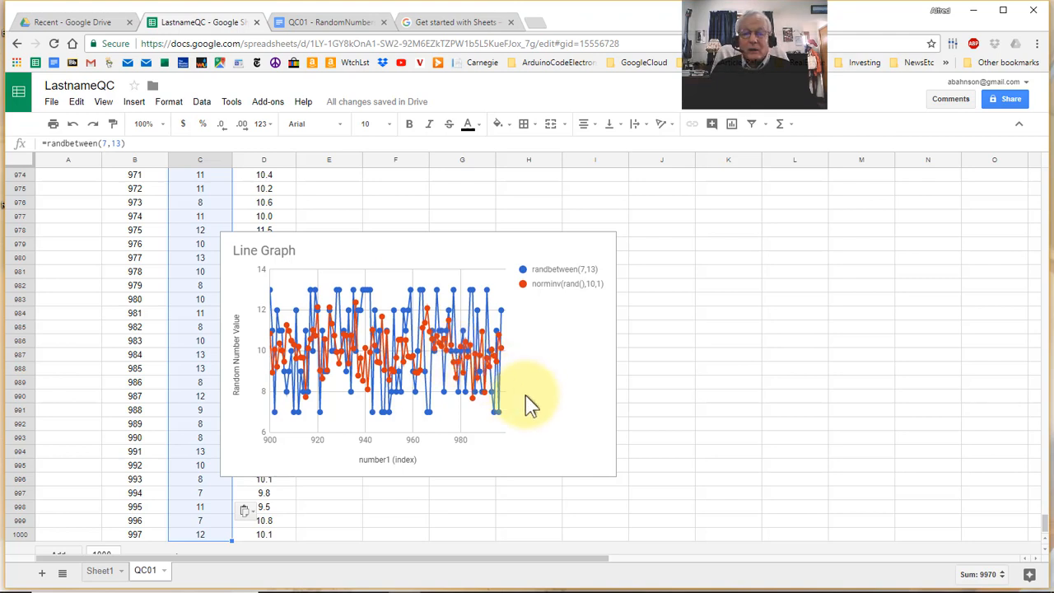
left_click(735, 332)
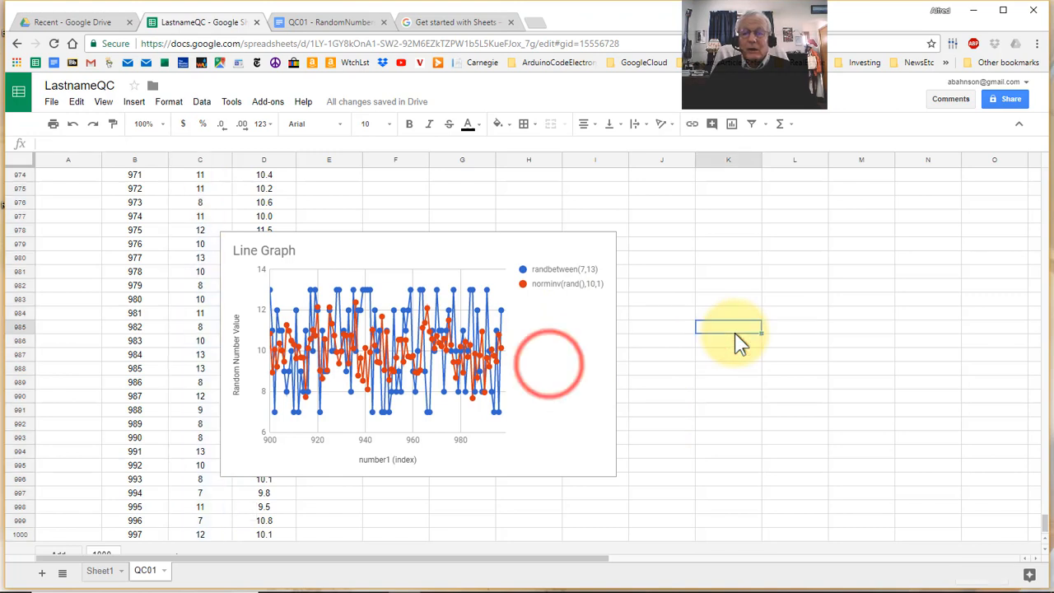
left_click(550, 367)
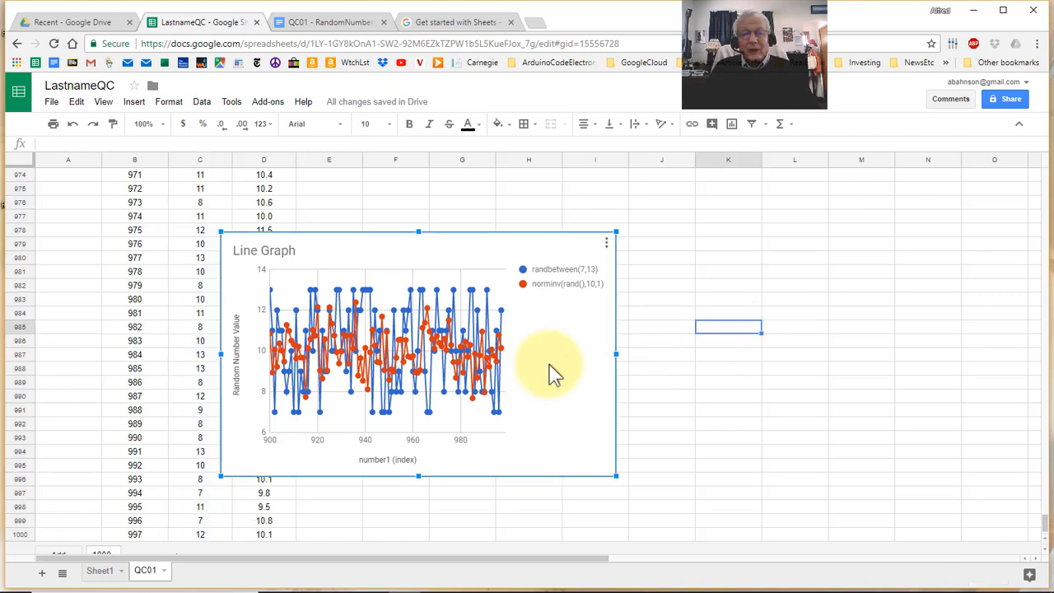
left_click(640, 372)
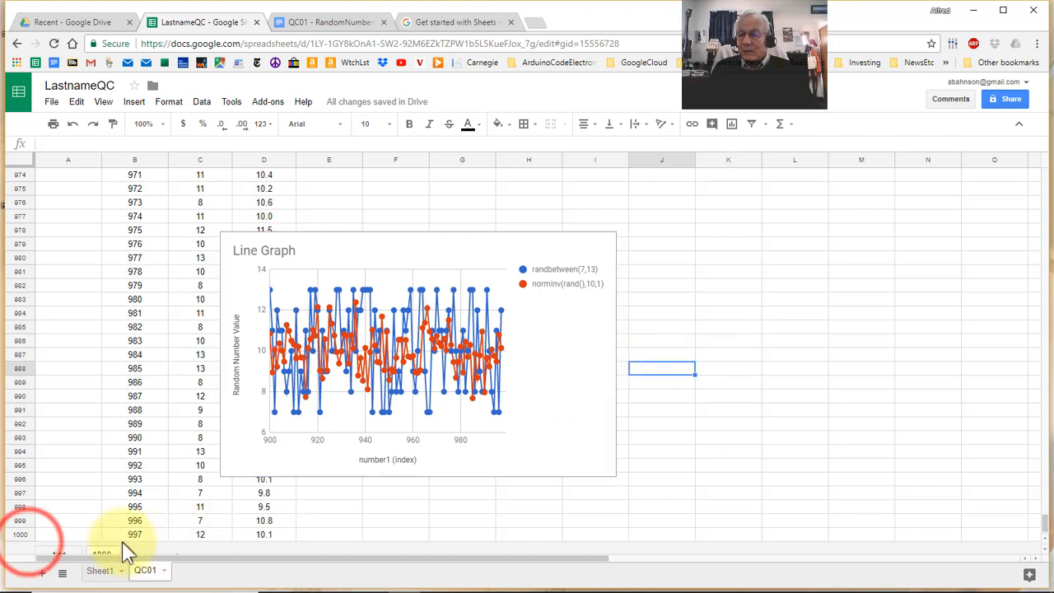
left_click(23, 536)
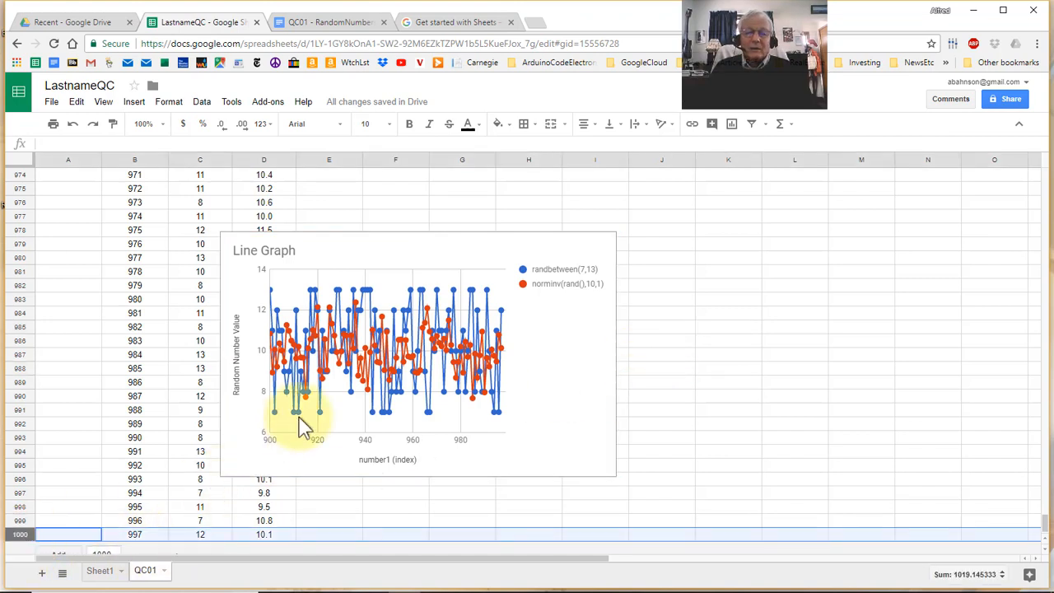
left_click(713, 311)
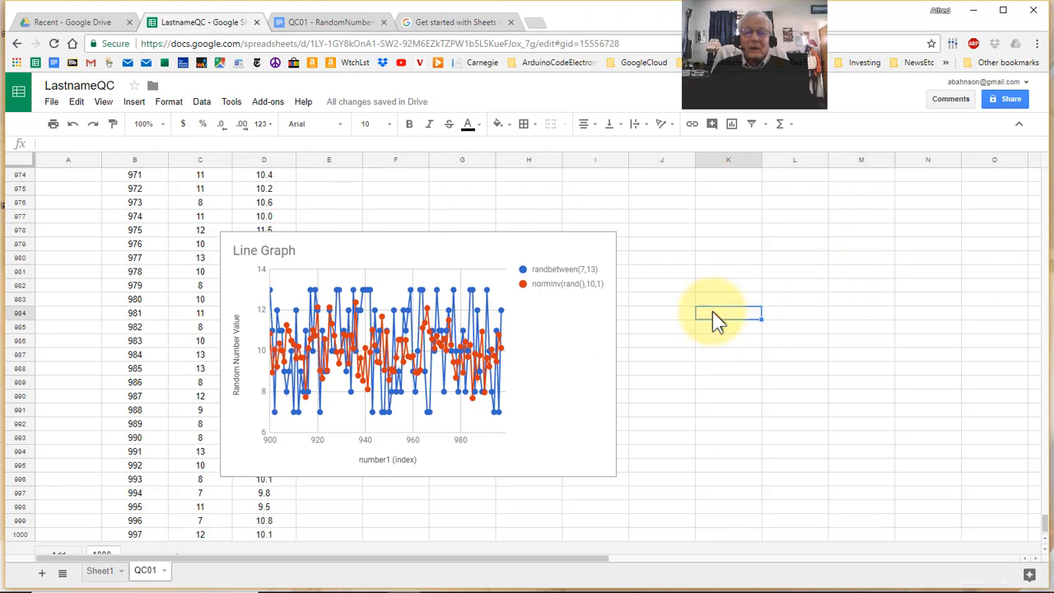
left_click(532, 386)
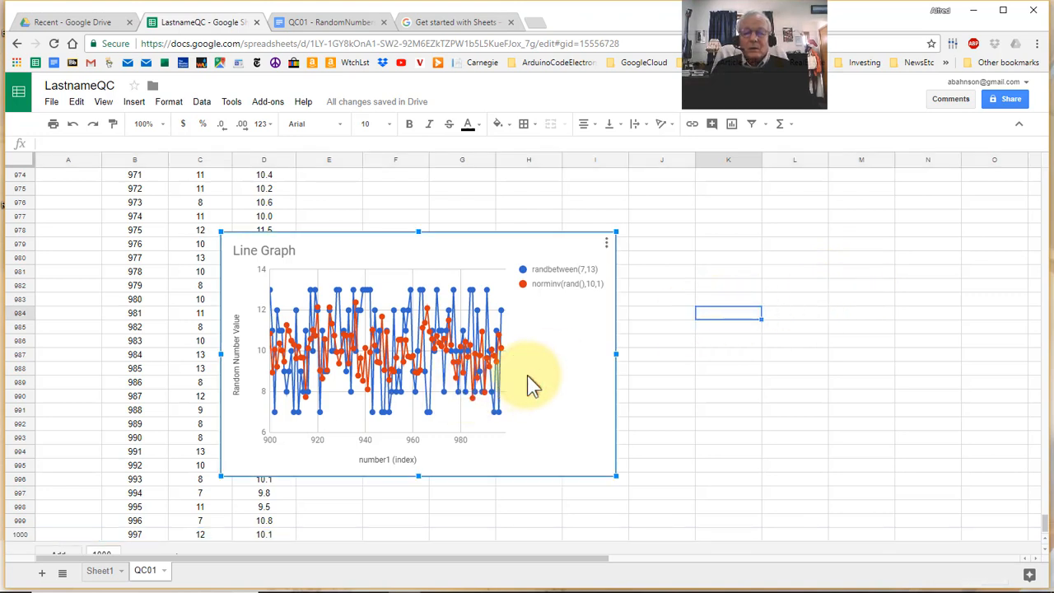
left_click(659, 329)
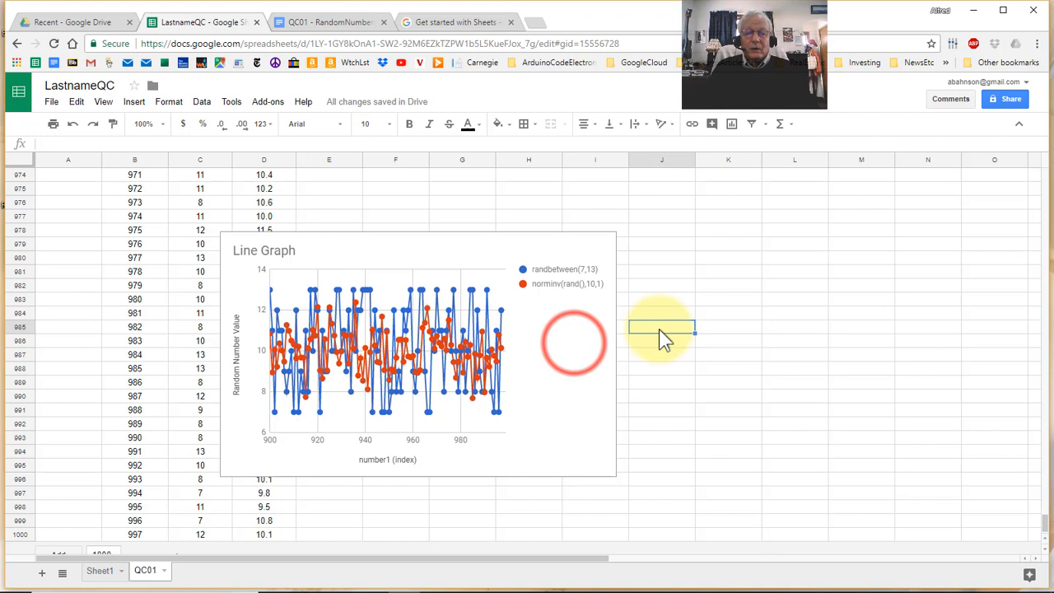
- Cut the line graph located beside the last data rows and paste it at cell F2 near the data's start
left_click(574, 346)
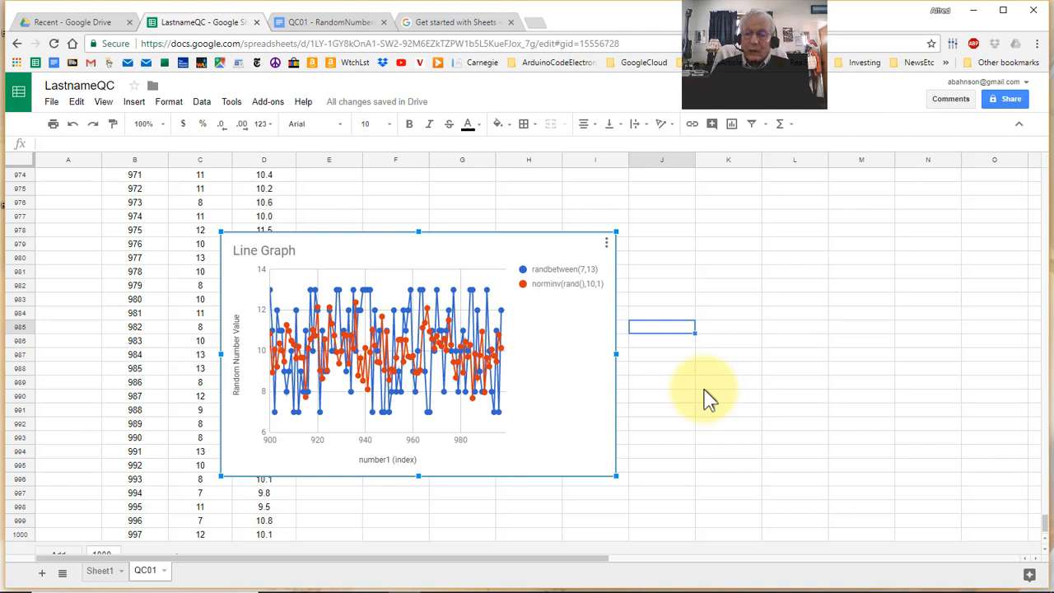
key("ctrl+x")
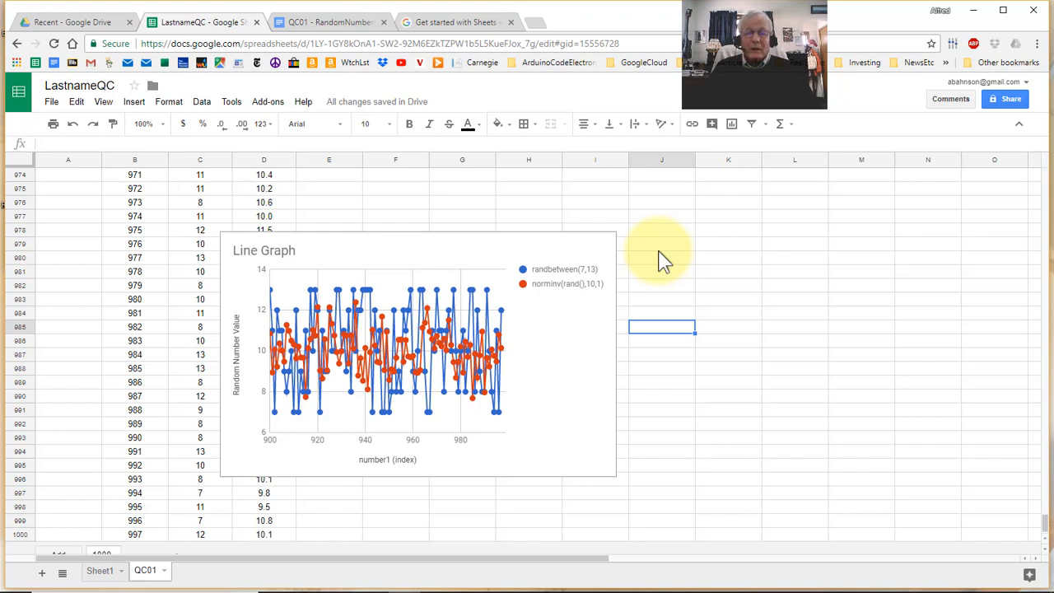
left_click(677, 298)
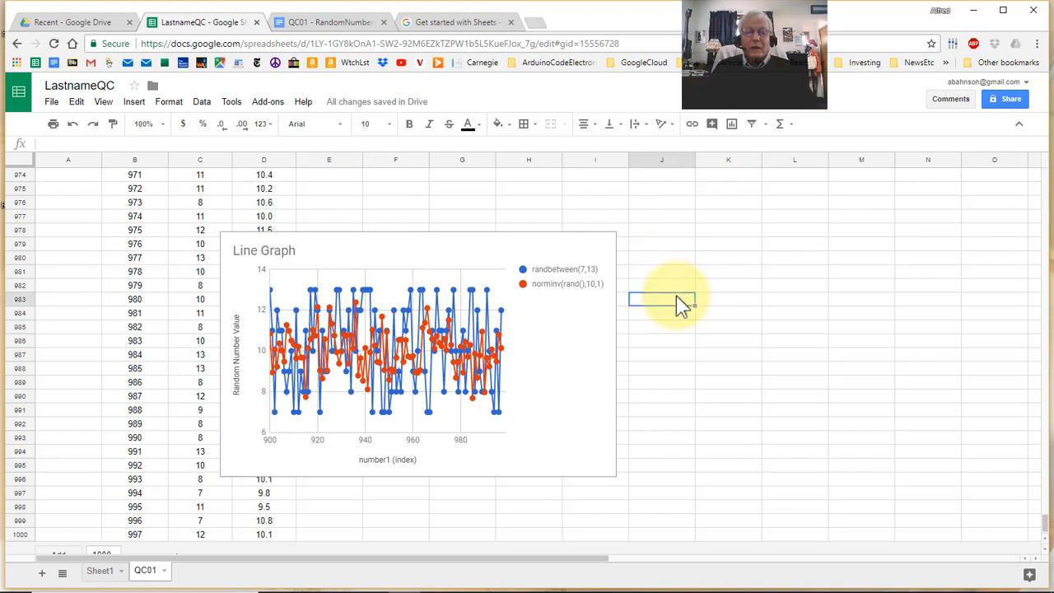
key("ctrl+Up")
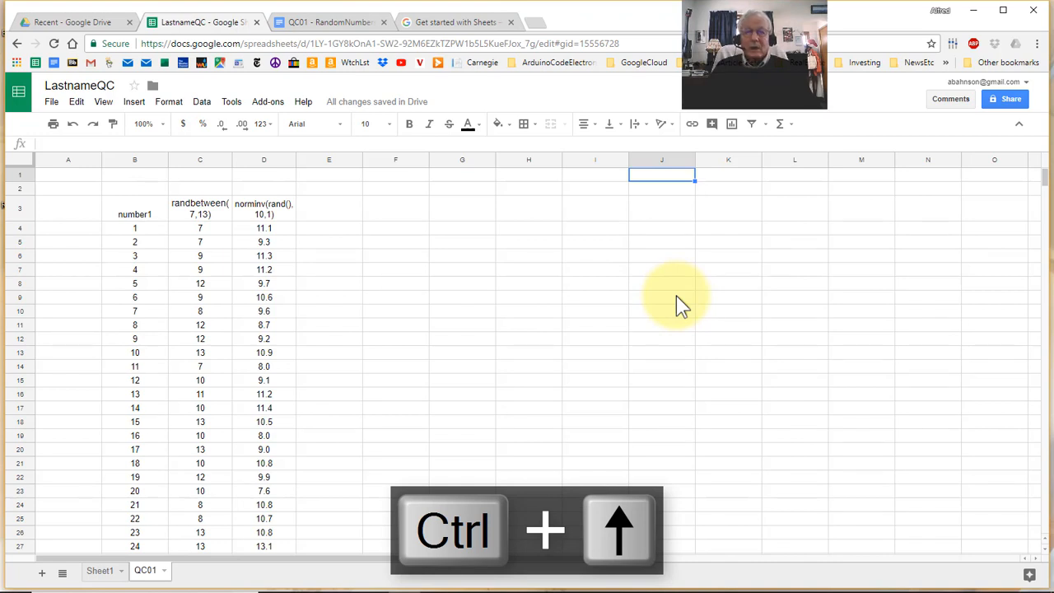
key("Left")
key("Left")
key("Down")
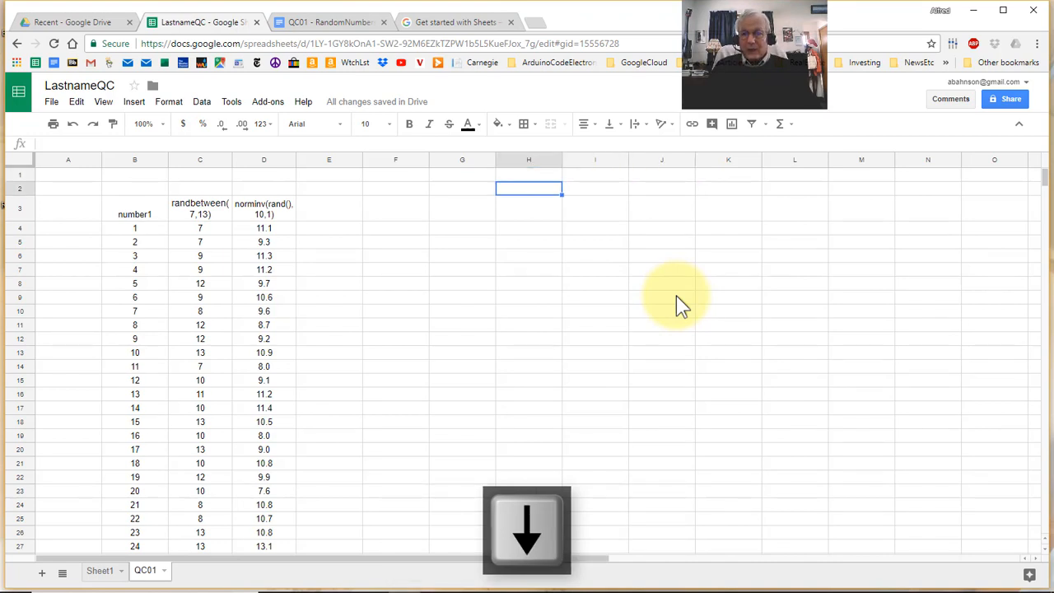
key("Left")
key("Left")
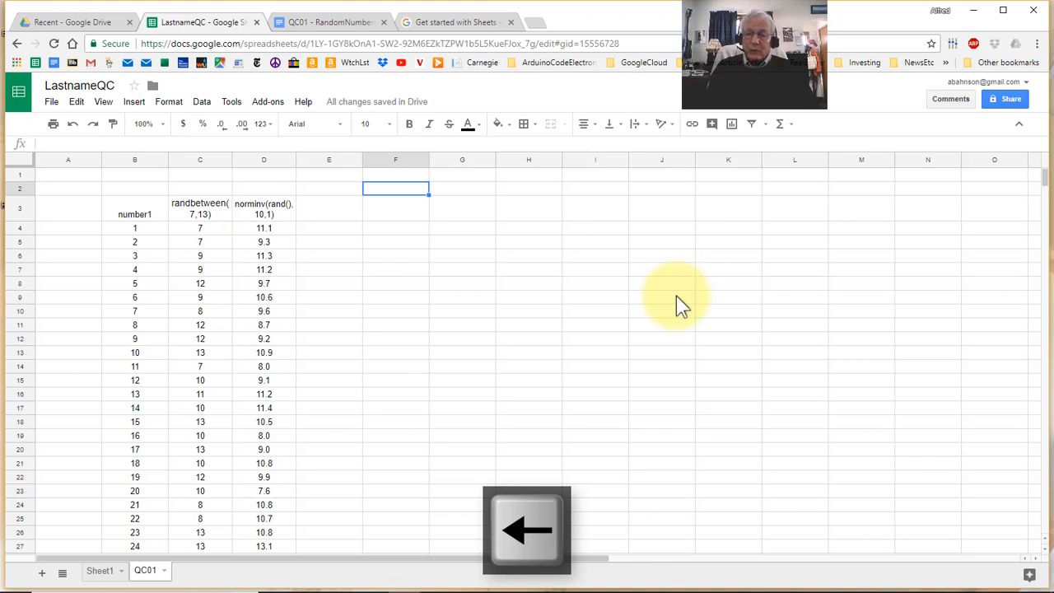
key("ctrl+v")
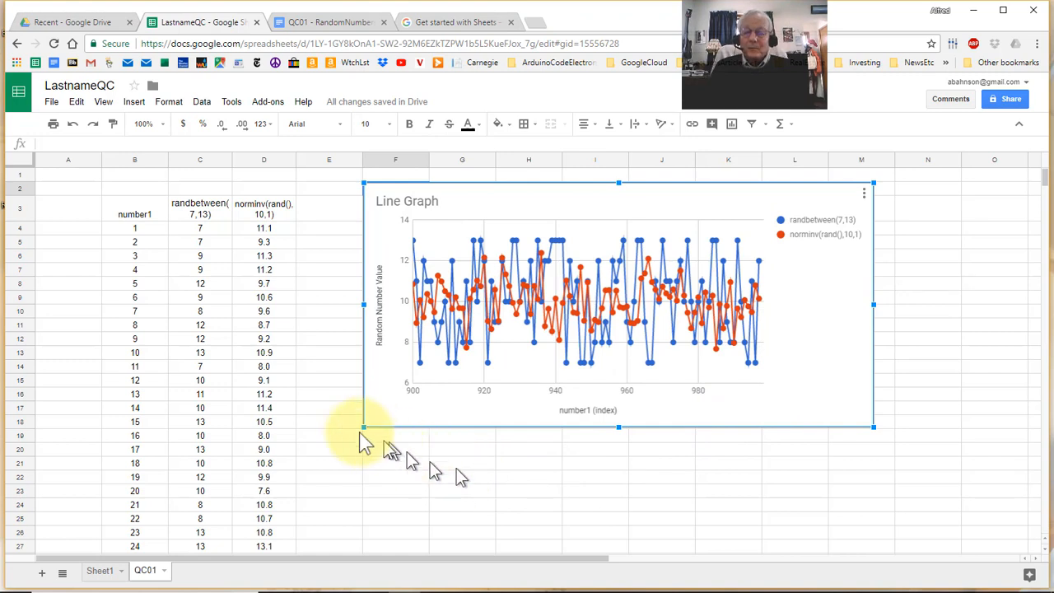
- Recalculate the random numbers from an empty cell in column E to refresh the line graph
left_click(327, 396)
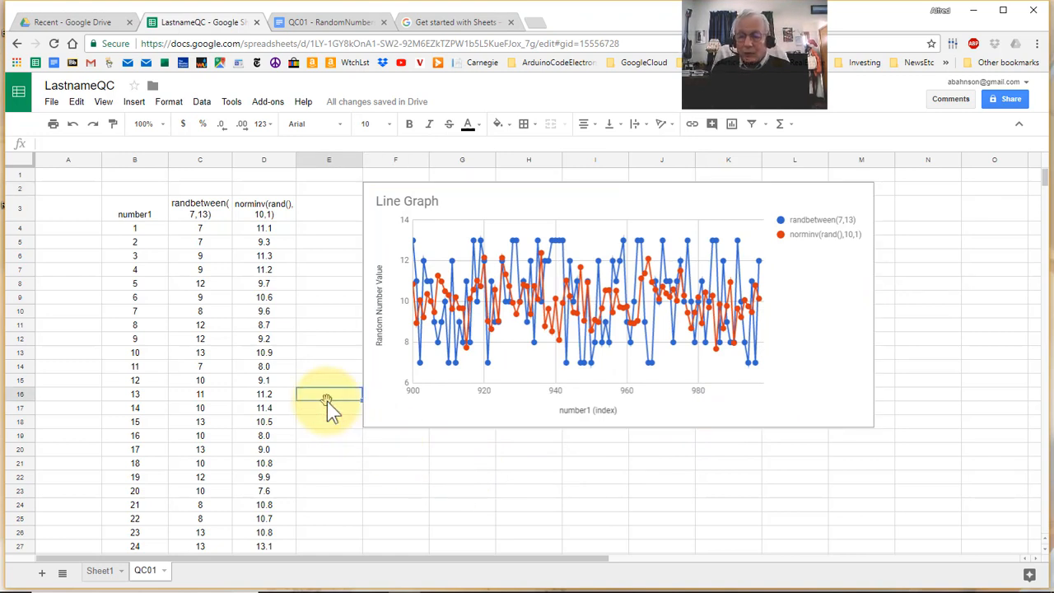
key("ctrl+r")
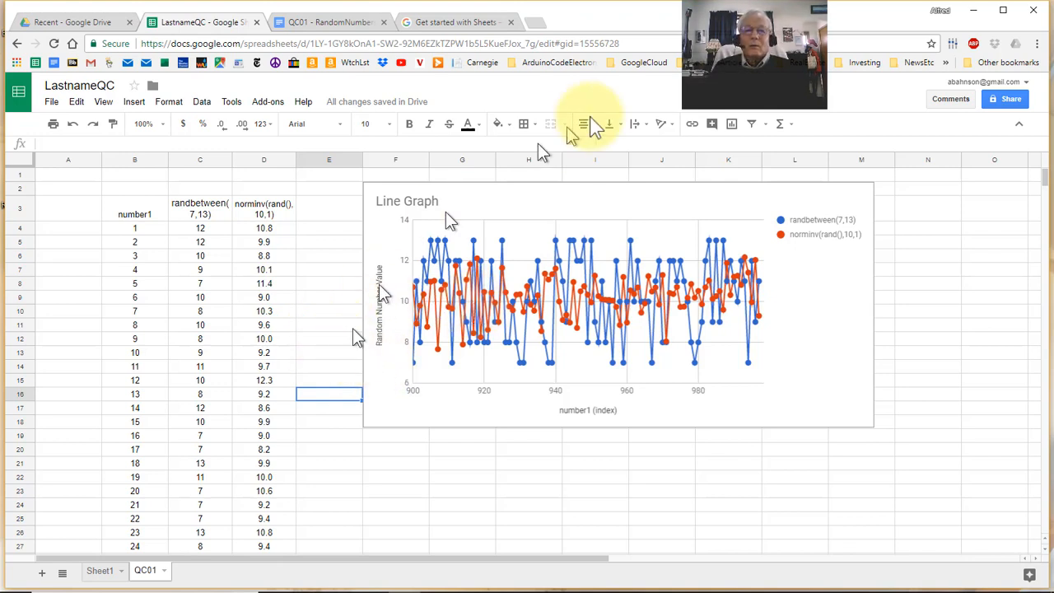
- Switch to the QC01 instructions document and review section 11 on building, formatting and moving the line chart
left_click(360, 18)
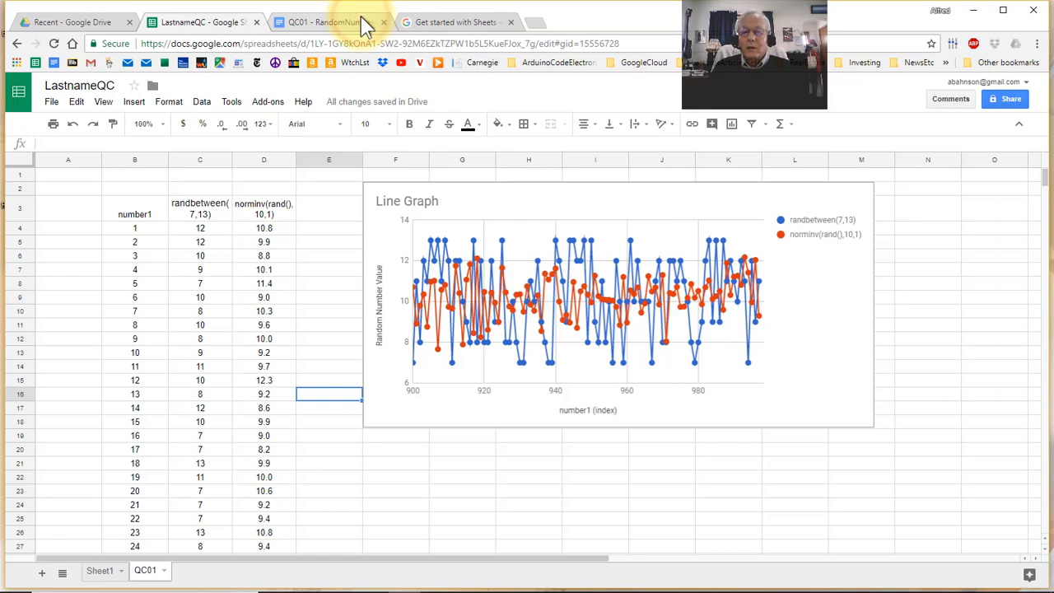
key("Down")
key("Down")
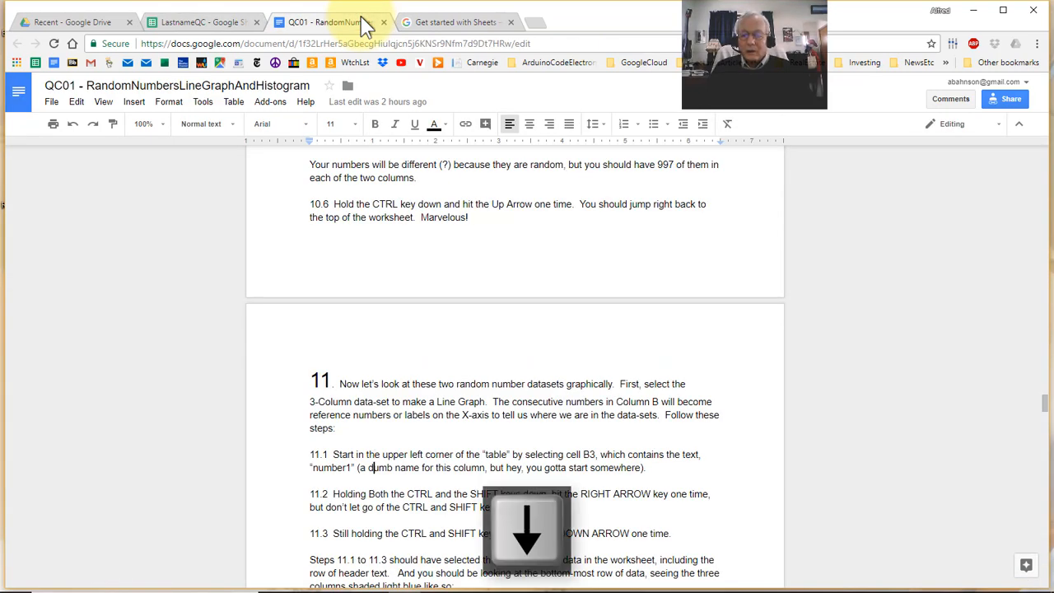
key("Down")
key("Down")
key("Down")
key("Down")
key("Down")
key("Down")
key("Down")
key("Down")
key("Down")
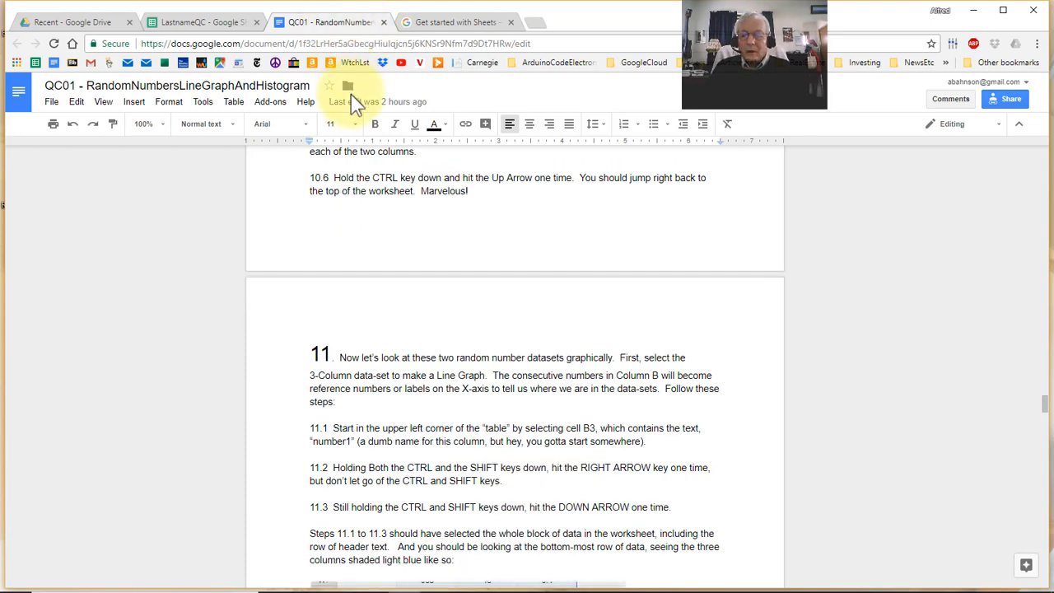
scroll(371, 354, "down", 15)
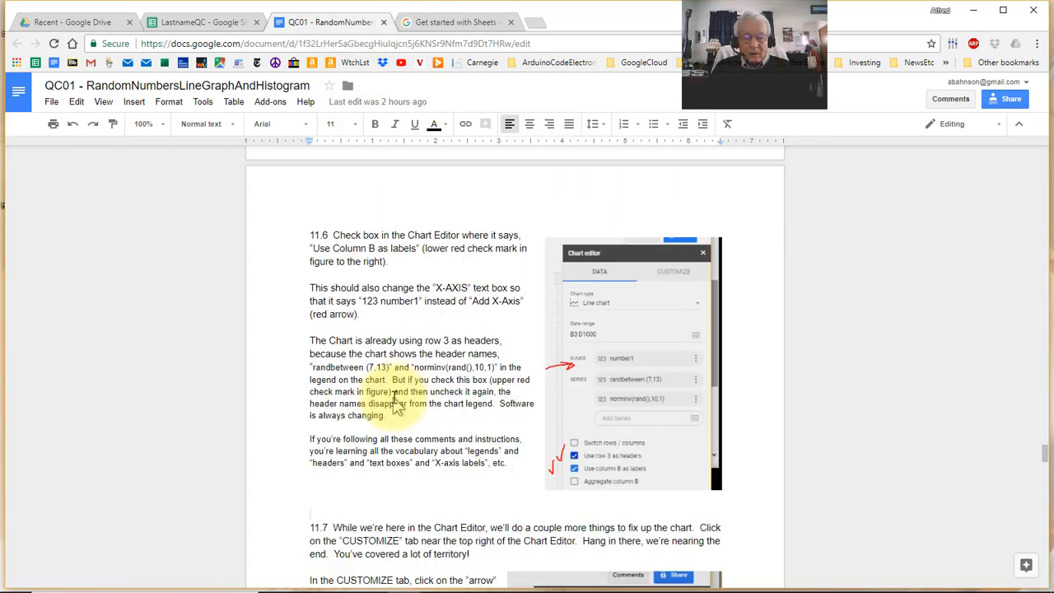
key("Down")
key("Down")
key("Down")
key("Down")
key("Down")
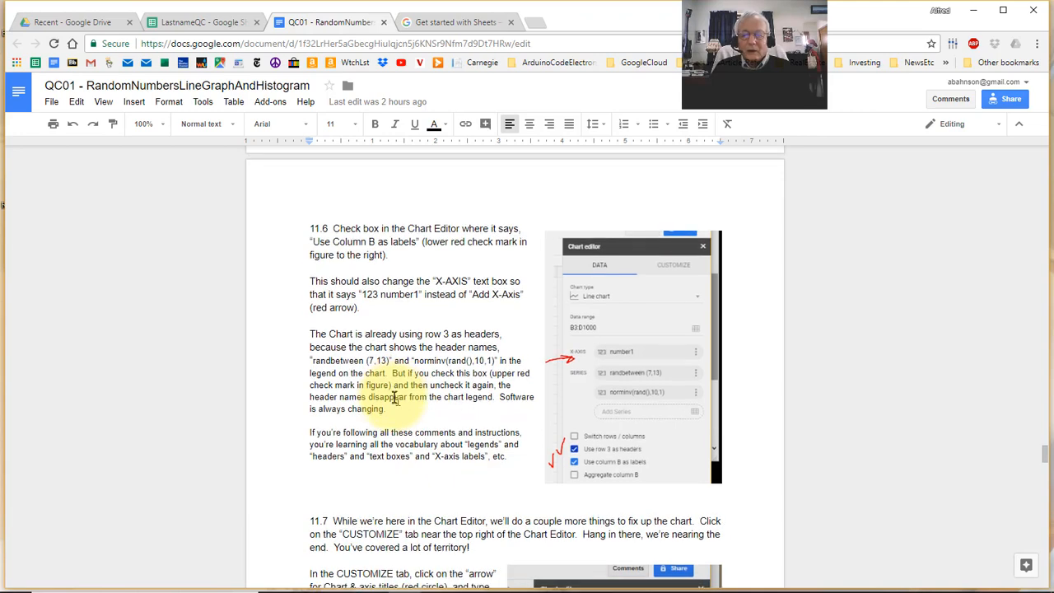
key("Down")
key("Down")
key("Down")
key("Down")
key("Down")
key("Down")
key("Down")
key("Down")
key("Down")
key("Down")
key("Down")
key("Down")
key("Down")
key("Down")
key("Down")
key("Down")
key("Down")
key("Down")
key("Down")
key("Down")
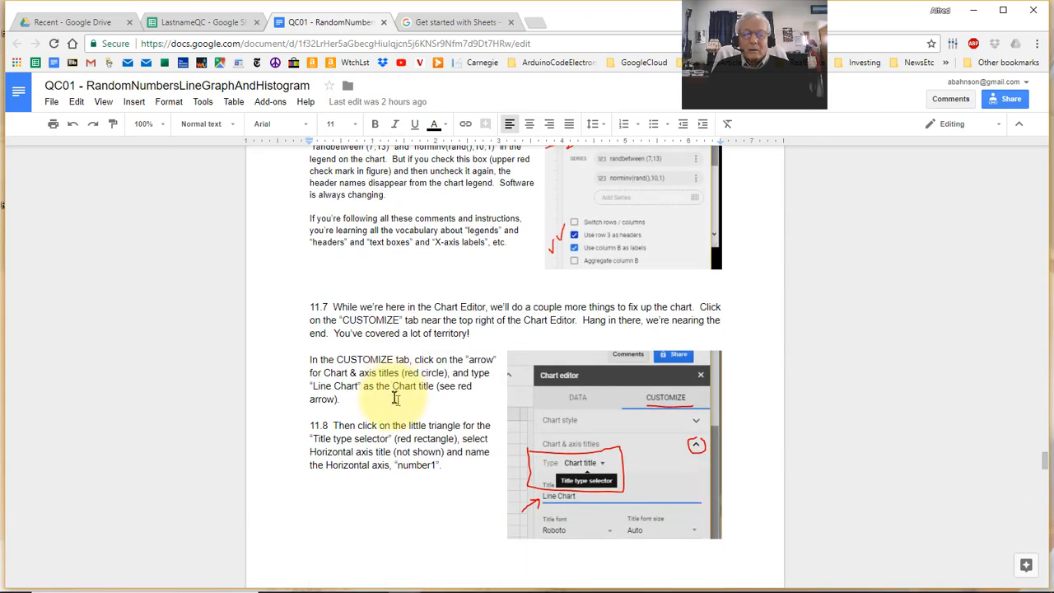
key("Down")
key("Down")
key("Down")
key("Down")
key("Down")
key("Down")
key("Down")
key("Down")
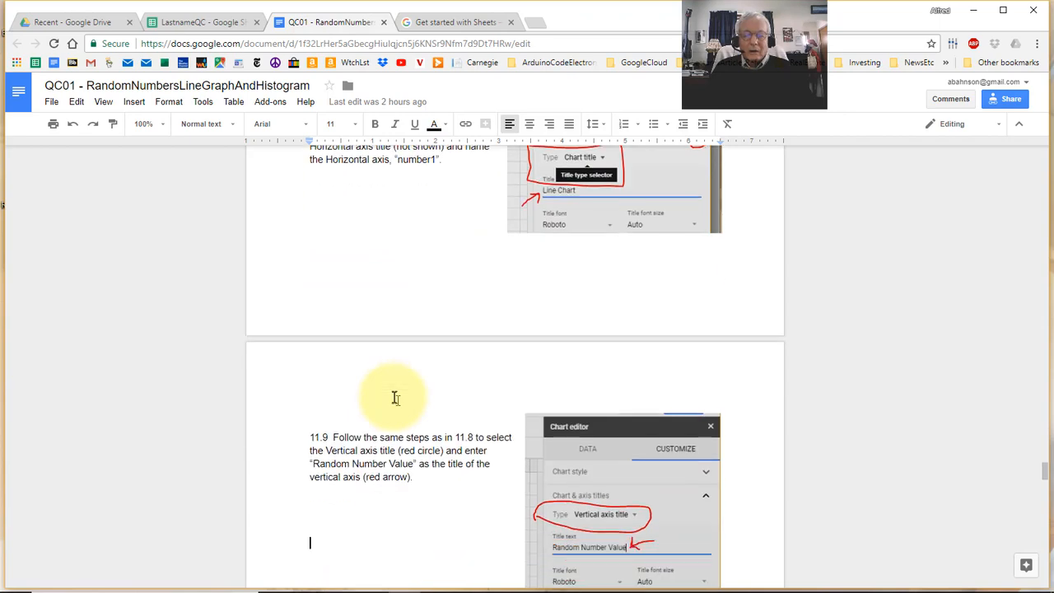
key("Down")
key("Down")
key("Down")
key("Down")
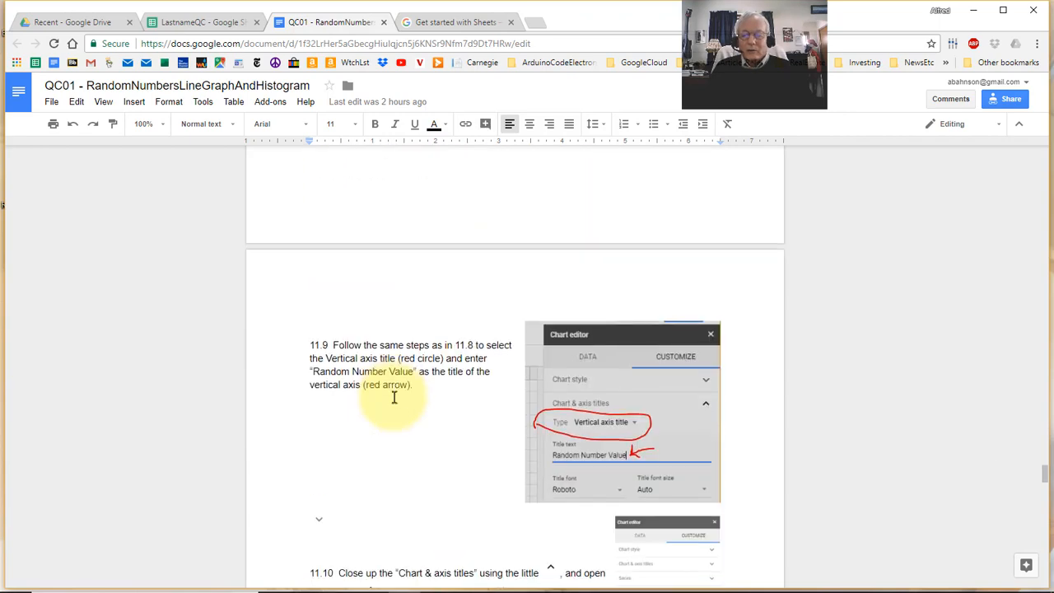
key("Down")
key("Down")
key("Down")
key("Down")
key("Down")
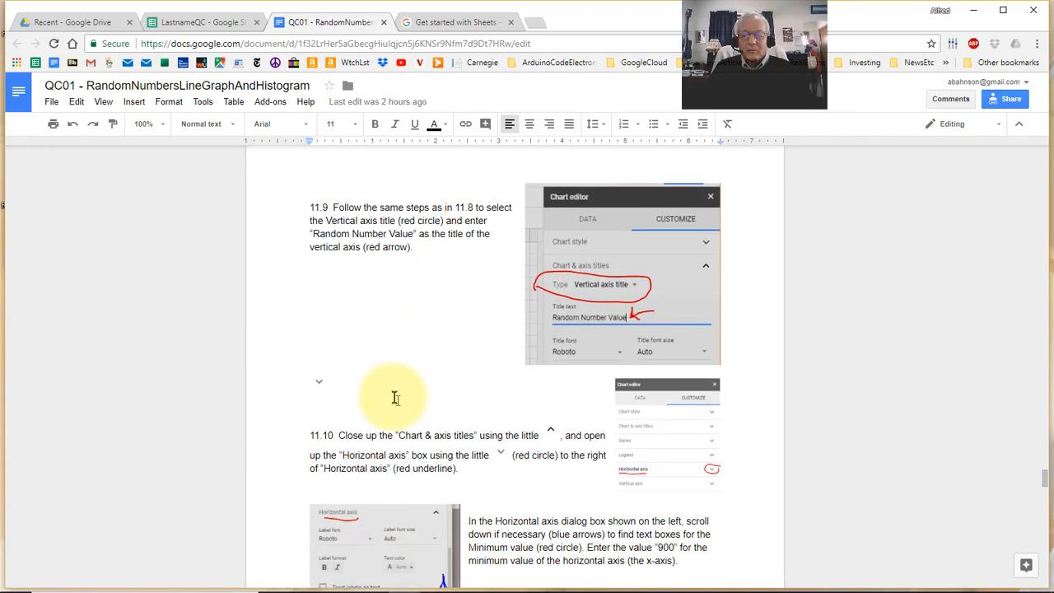
key("Down")
key("Down")
key("Down")
key("Down")
key("Down")
key("Down")
key("Down")
key("Down")
key("Down")
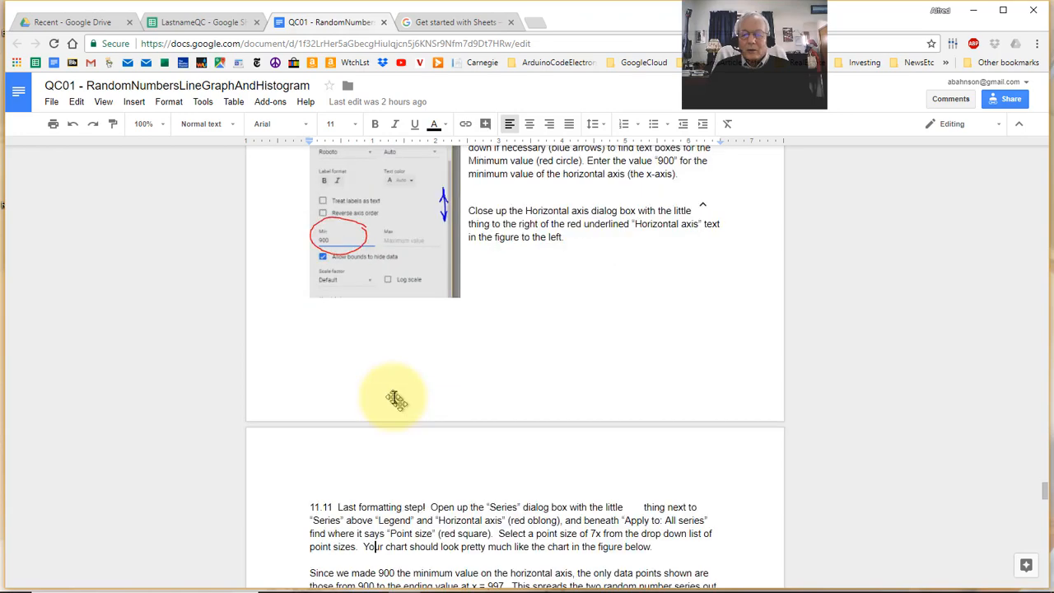
key("Down")
key("Down")
key("Down")
key("Down")
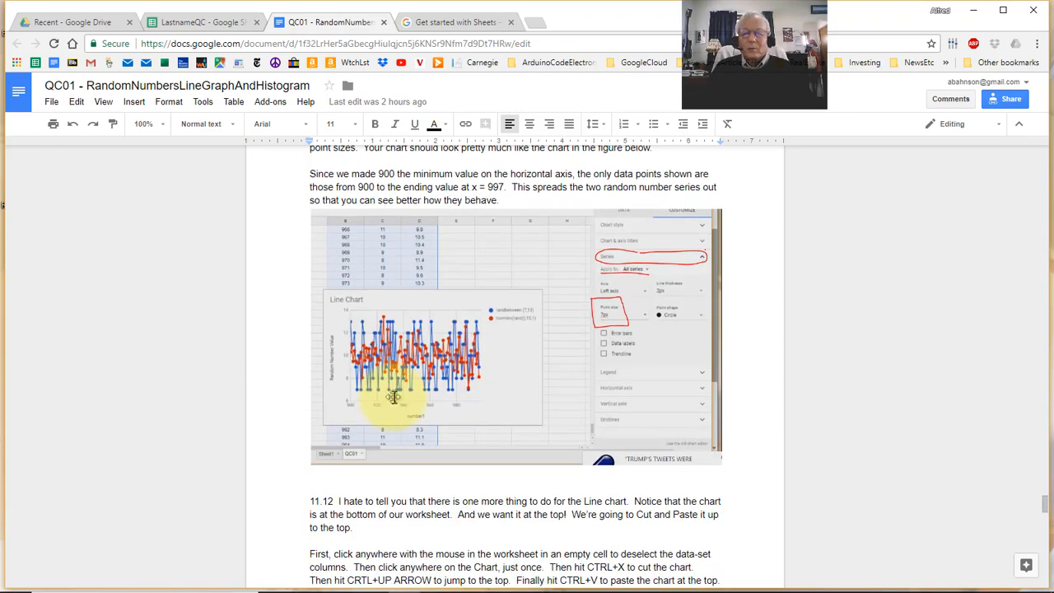
- Read the histogram instructions in section 12, covering the selection of columns C and D and the chart insertion
key("Down")
key("Down")
key("Down")
key("Down")
key("Down")
key("Down")
key("Down")
key("Down")
key("Down")
key("Down")
key("Down")
key("Down")
key("Down")
key("Down")
key("Down")
key("Down")
key("Down")
key("Down")
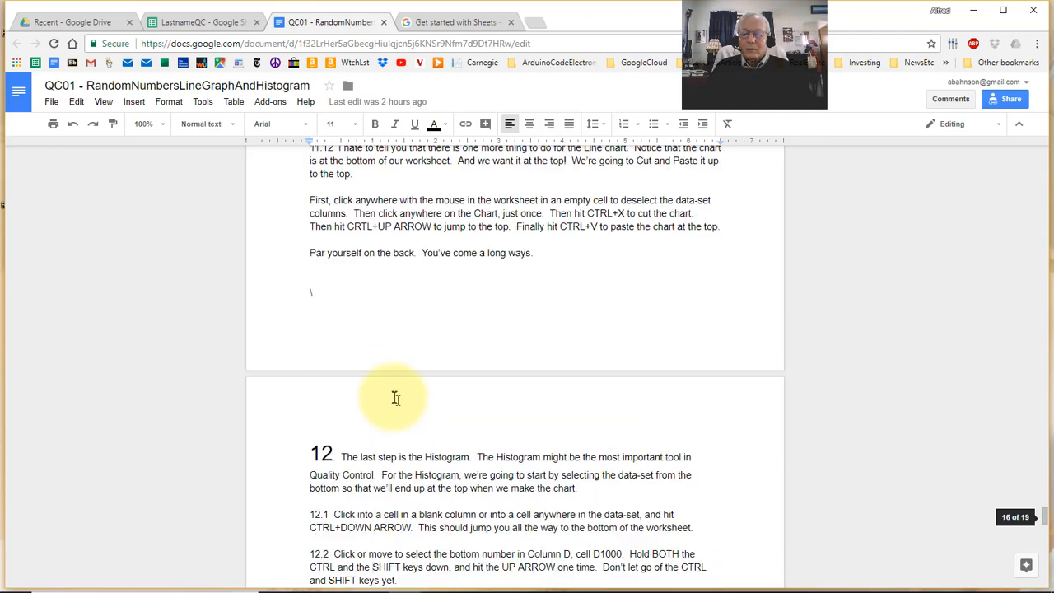
key("Down")
key("Down")
key("Down")
key("Down")
key("Down")
key("Down")
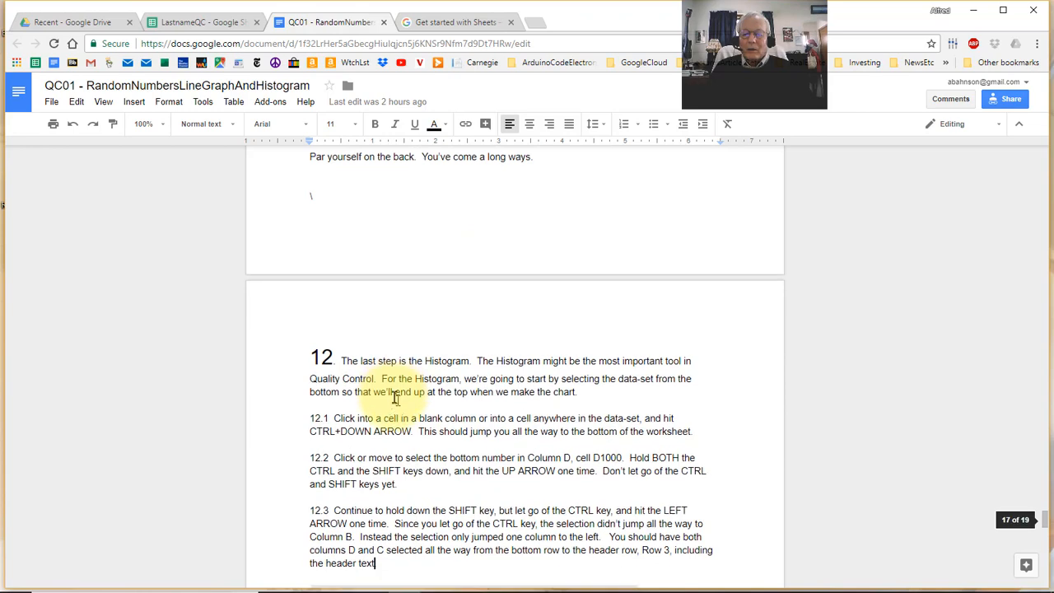
key("Down")
key("Down")
key("Down")
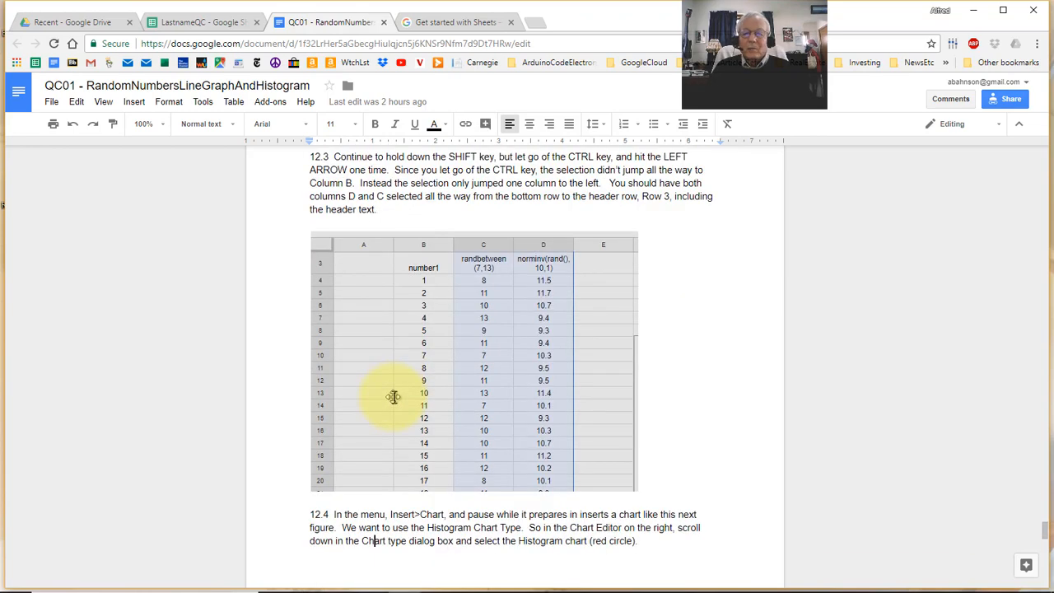
- Return to the LastnameQC spreadsheet and delete the duplicate line graph beside the last data rows
left_click(193, 29)
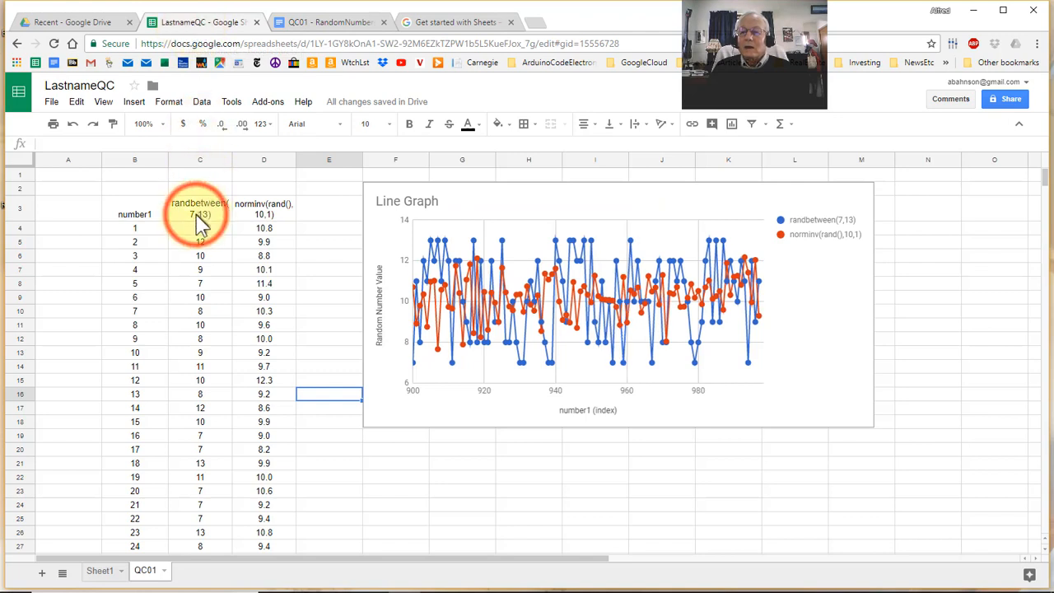
left_click(196, 220)
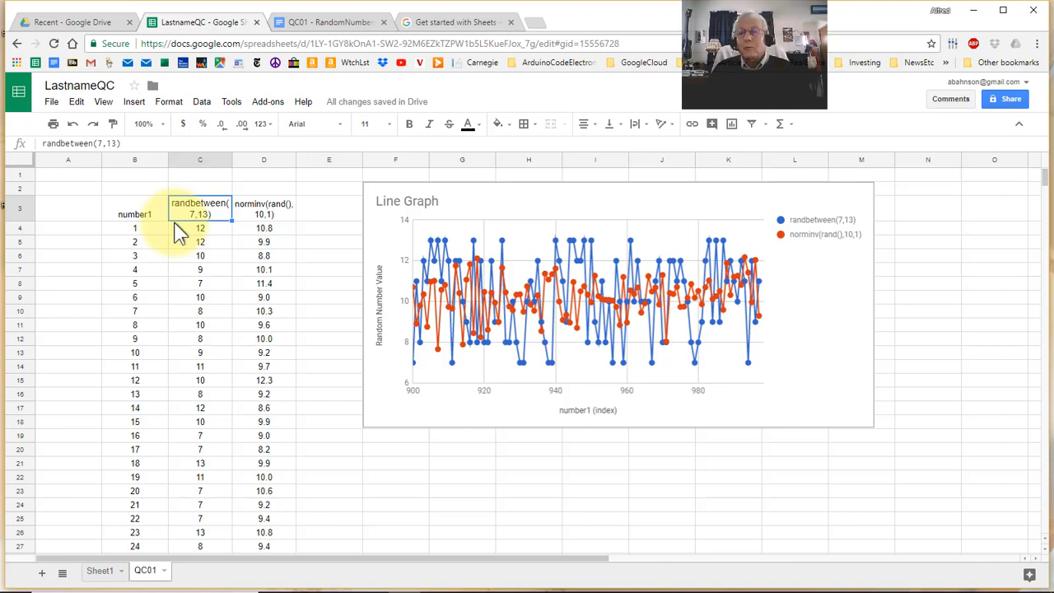
key("ctrl+shift+Right")
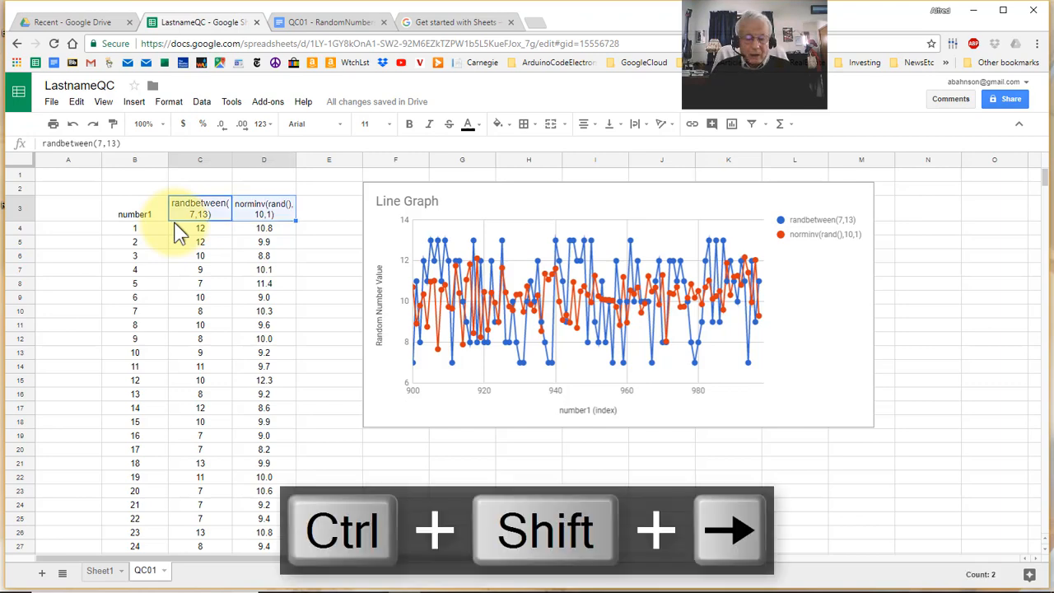
key("ctrl+shift+Down")
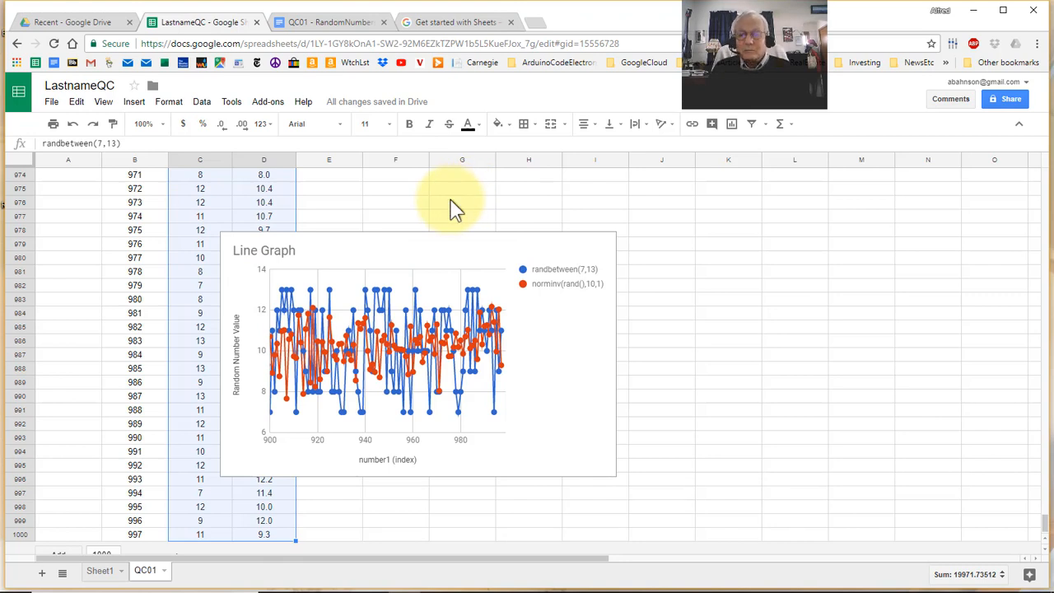
left_click(467, 255)
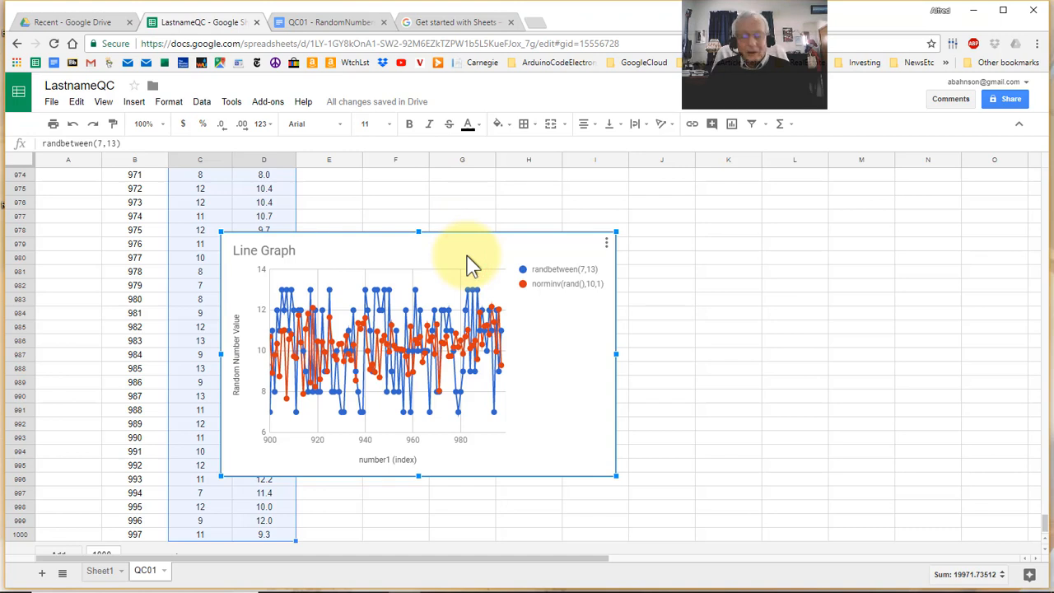
key("Delete")
left_click(348, 466)
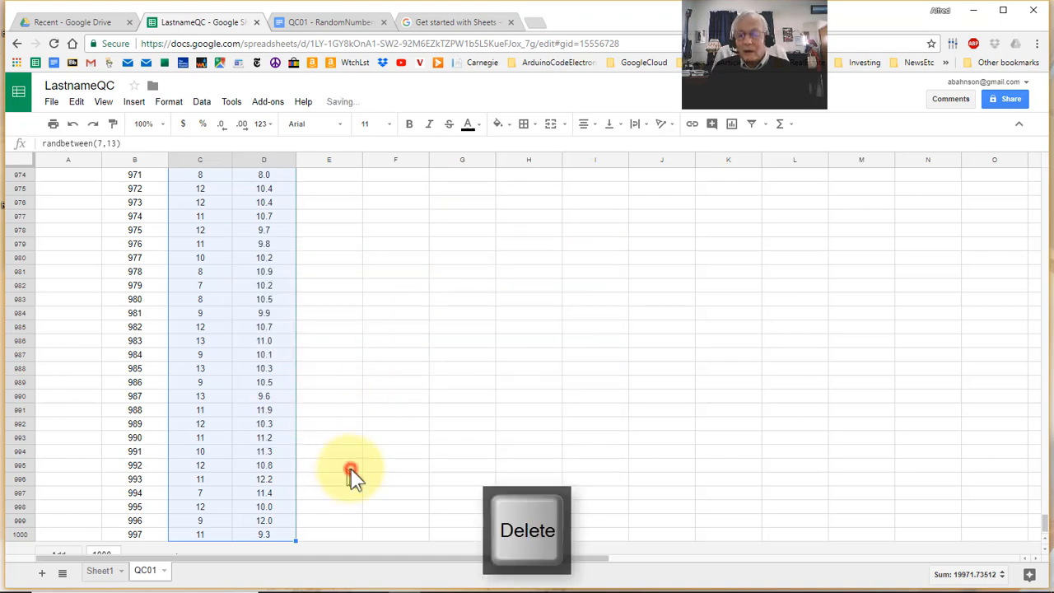
- Select the randbetween and norminv columns from row 1000 up to their headers and insert a chart for C3:D1000
left_click(263, 535)
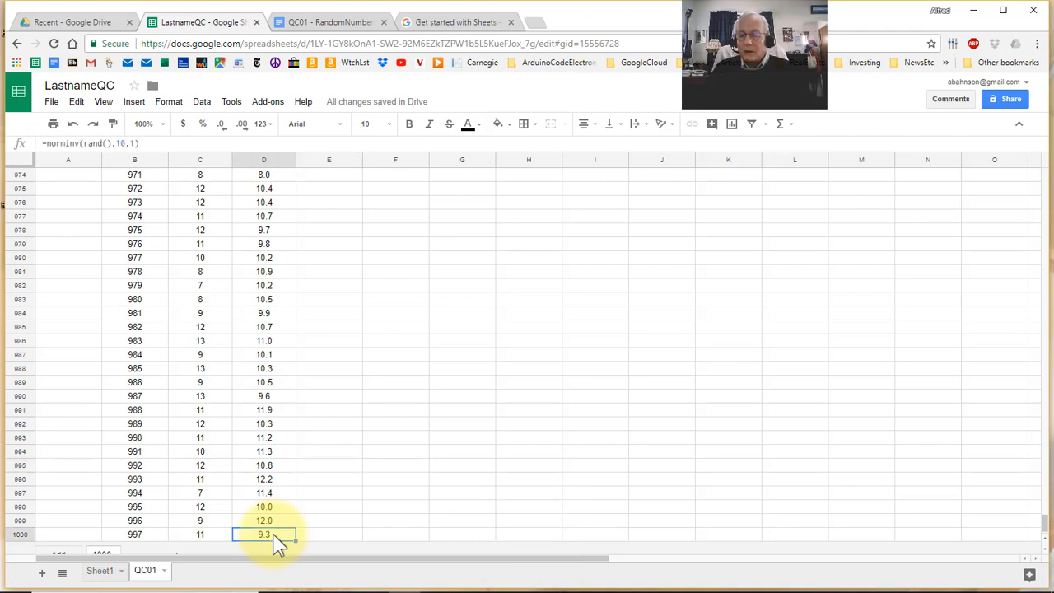
key("ctrl+shift+Left")
key("ctrl+shift+Right")
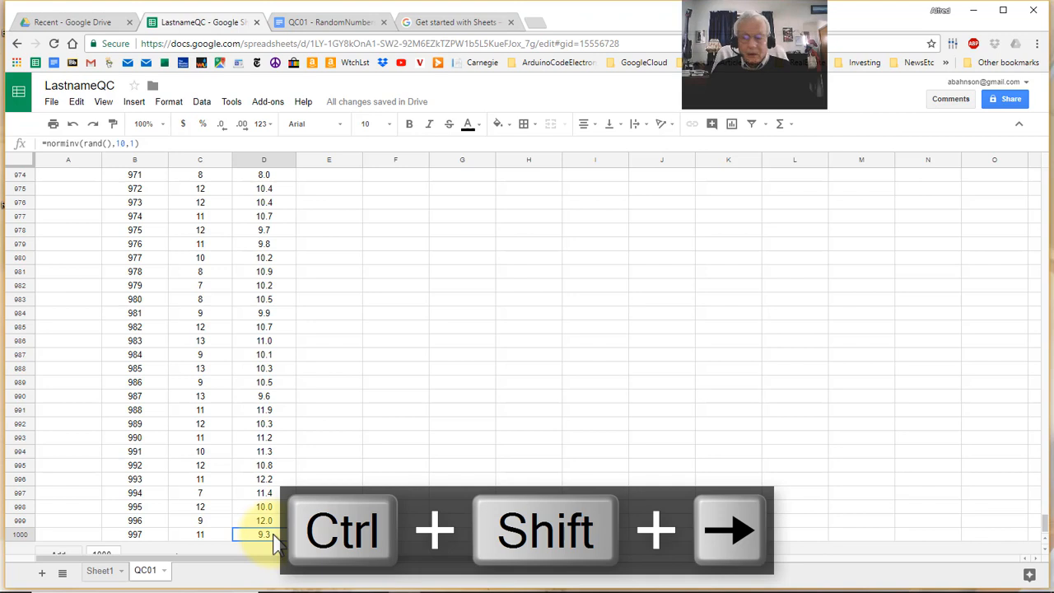
key("shift+Left")
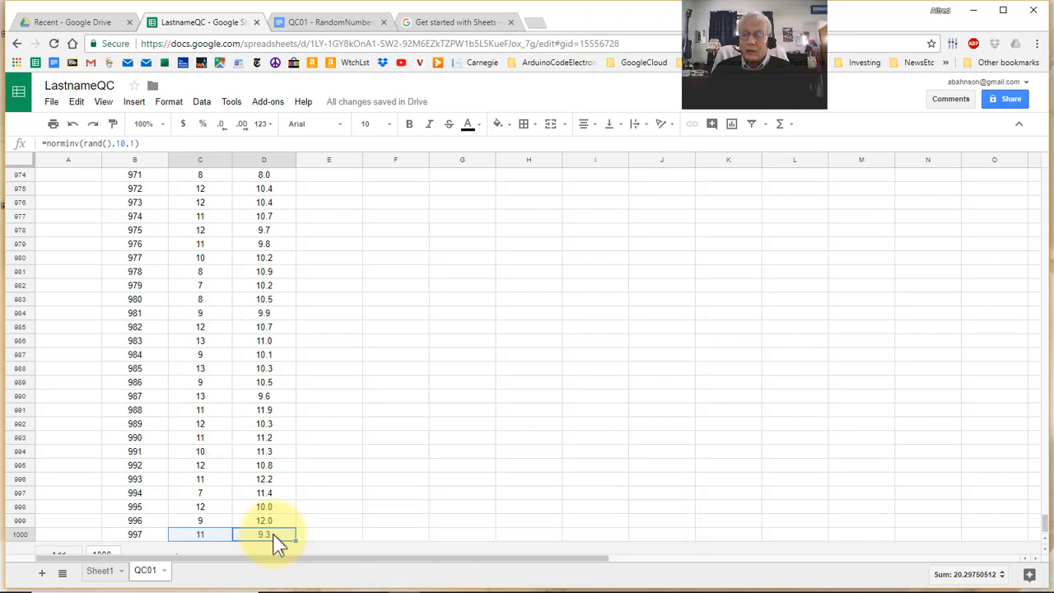
key("ctrl+shift+Up")
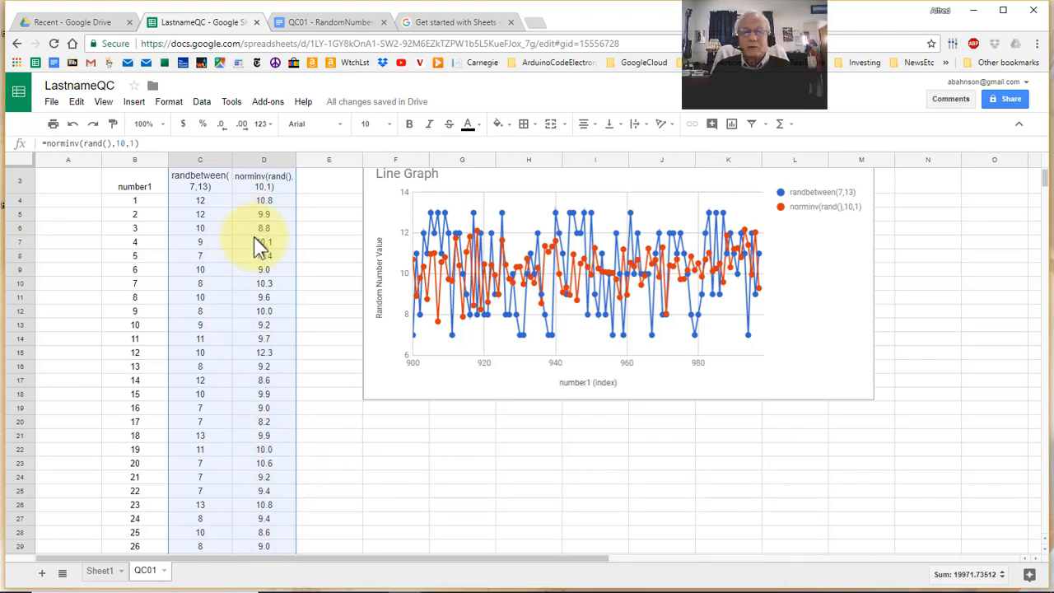
left_click(135, 102)
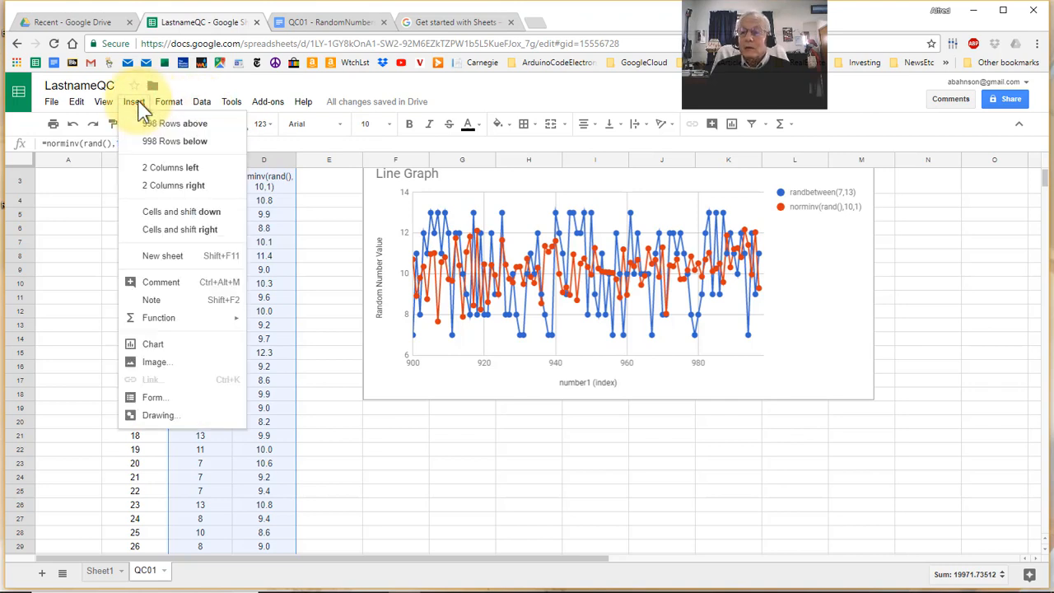
left_click(161, 341)
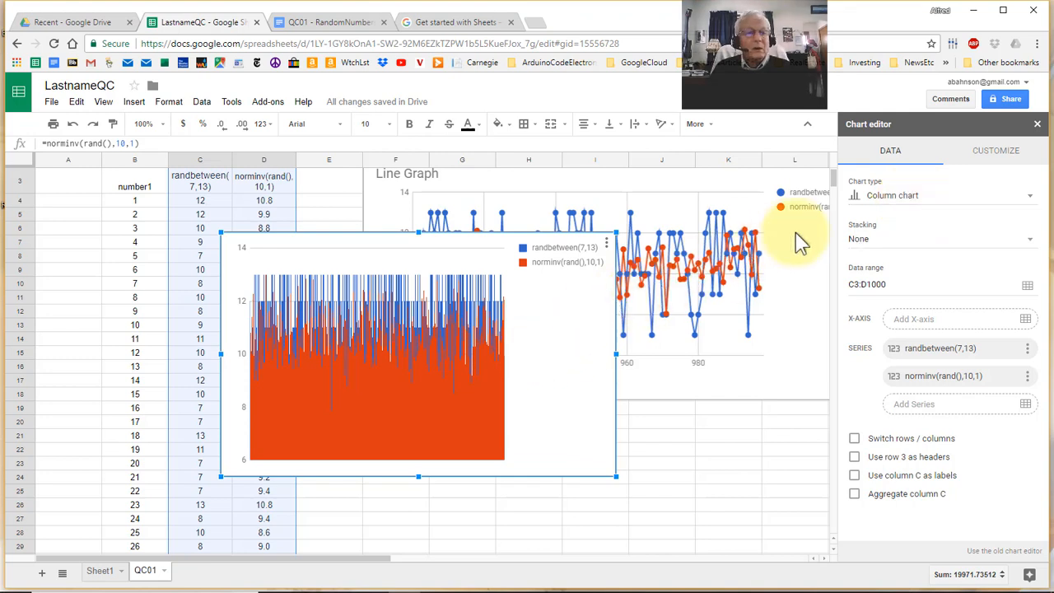
- Change the new chart for C3:D1000 from a column chart to a histogram chart
left_click(1032, 199)
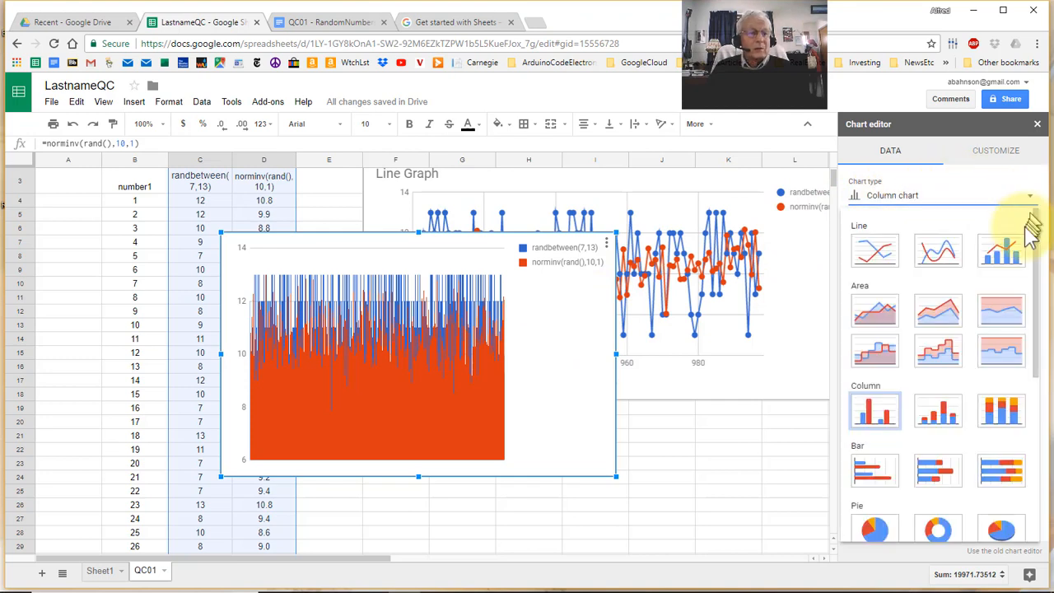
left_click_drag(1036, 233, 1030, 403)
scroll(1025, 402, "down", 1)
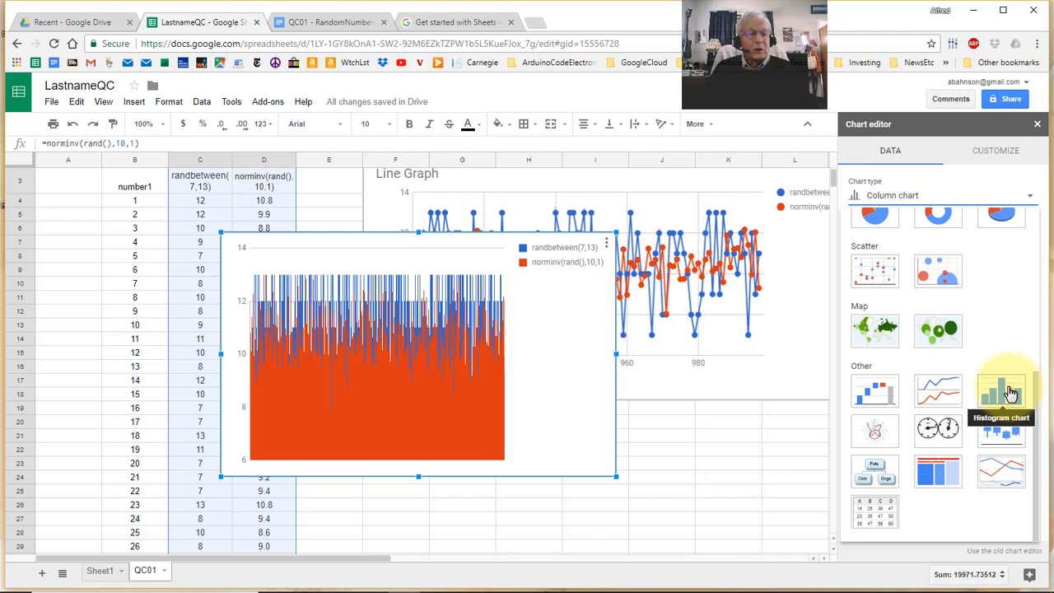
left_click(1011, 393)
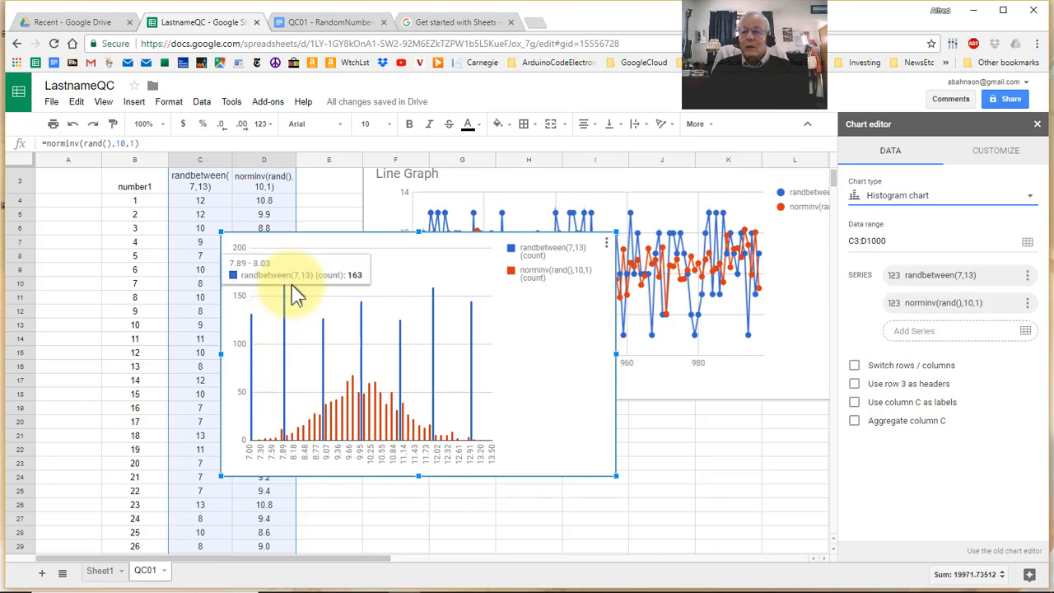
mouse_move(287, 290)
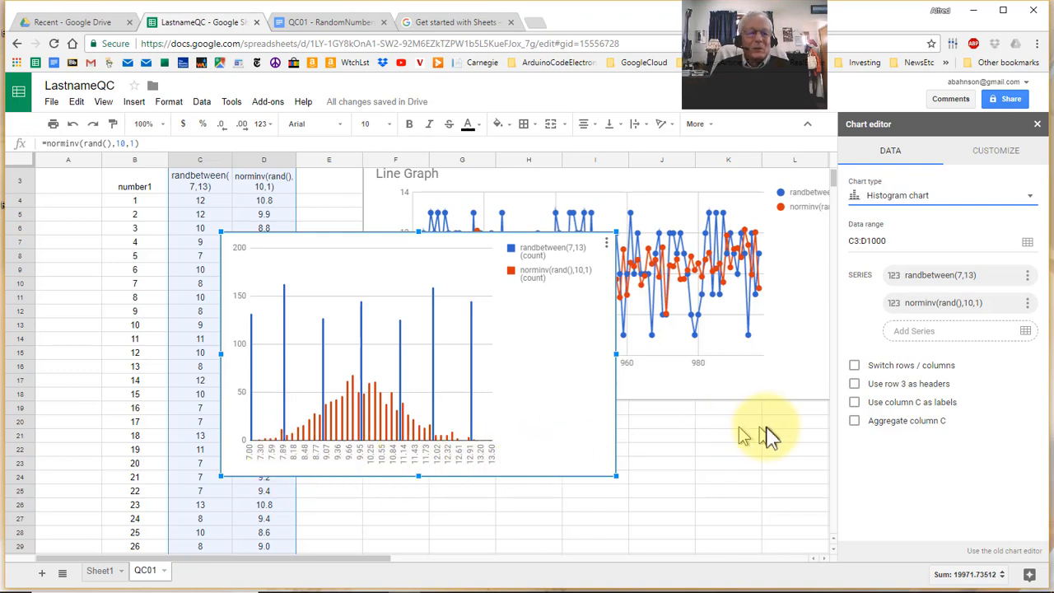
- Add the vertical axis title "Frequency (counts)" to the histogram
left_click(991, 155)
left_click(992, 157)
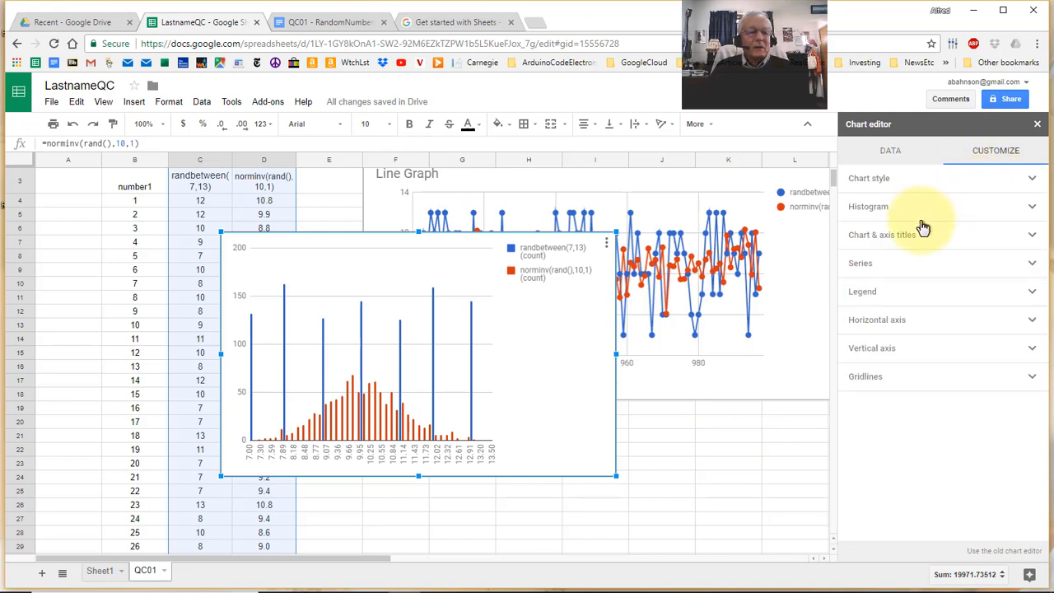
left_click(911, 244)
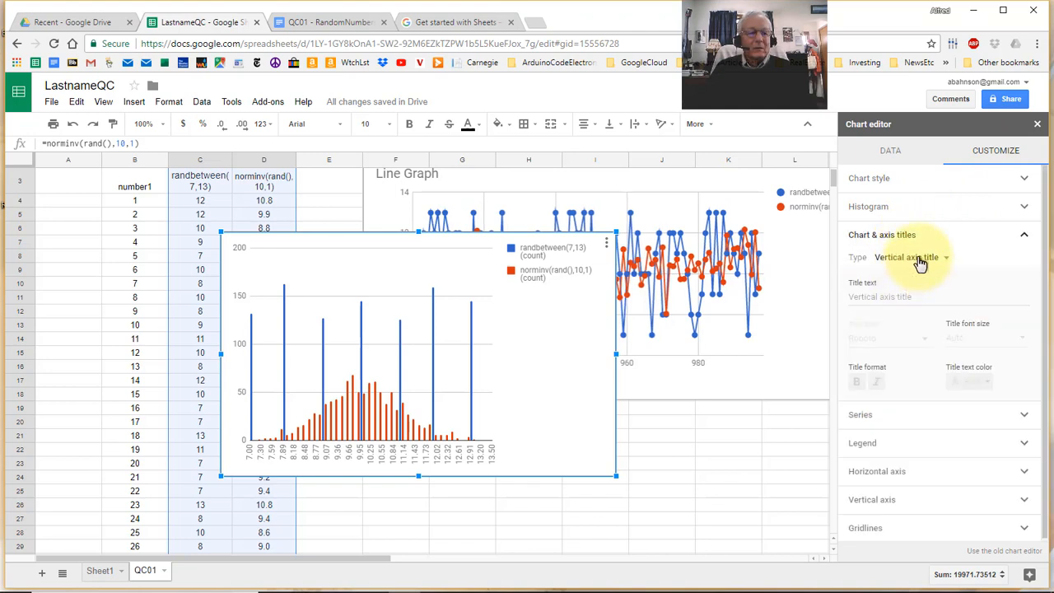
left_click(913, 297)
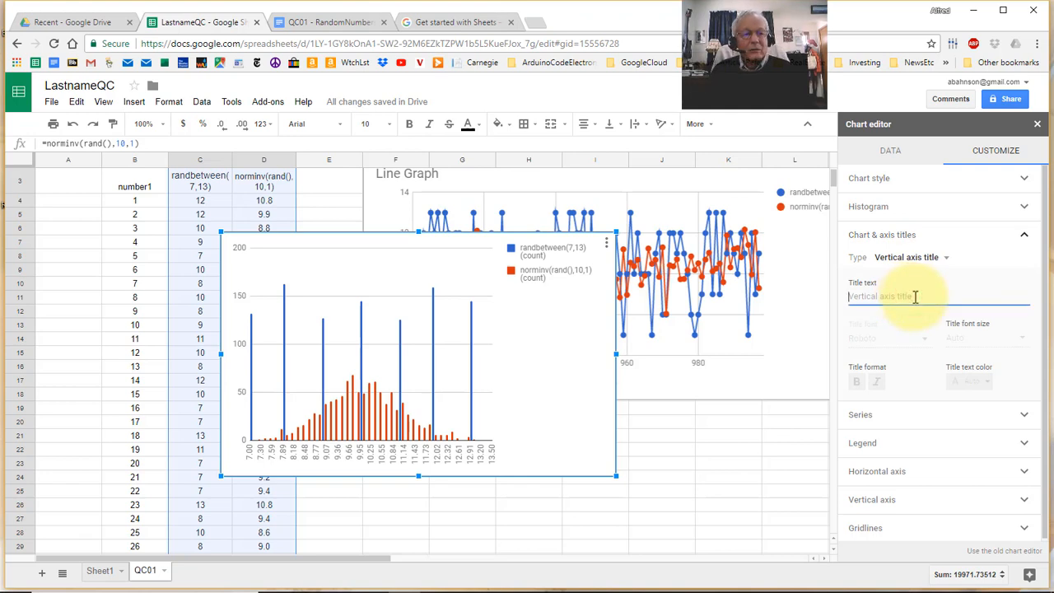
type("Fr")
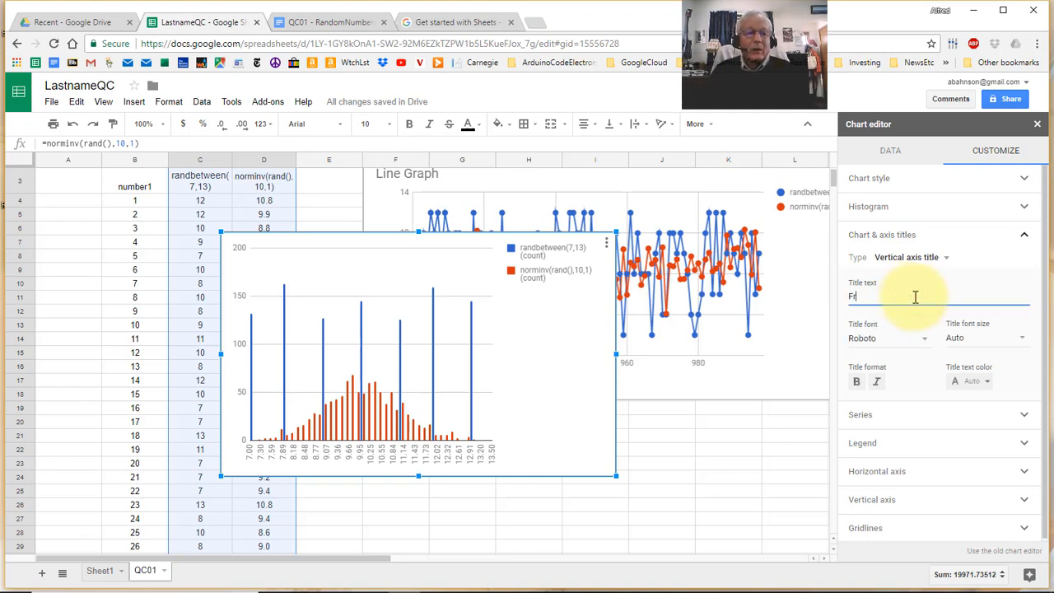
type("eq")
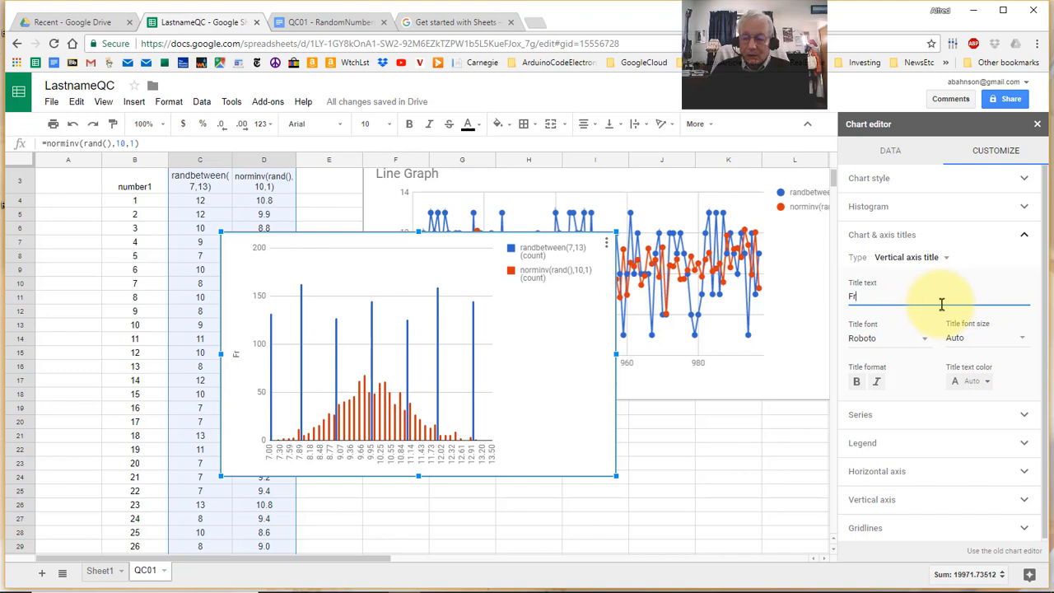
type("eque")
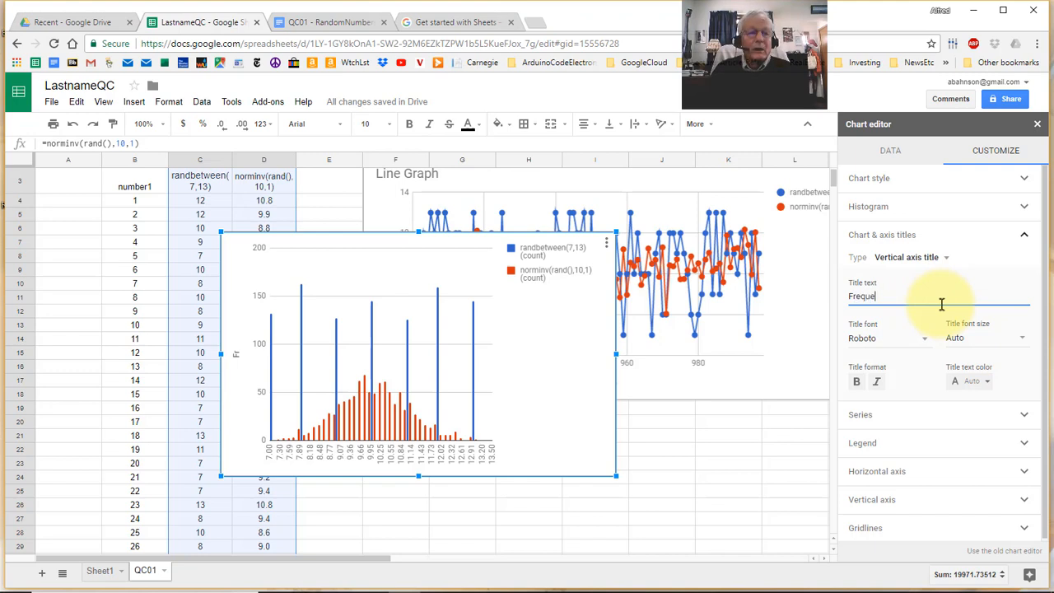
type("ncy")
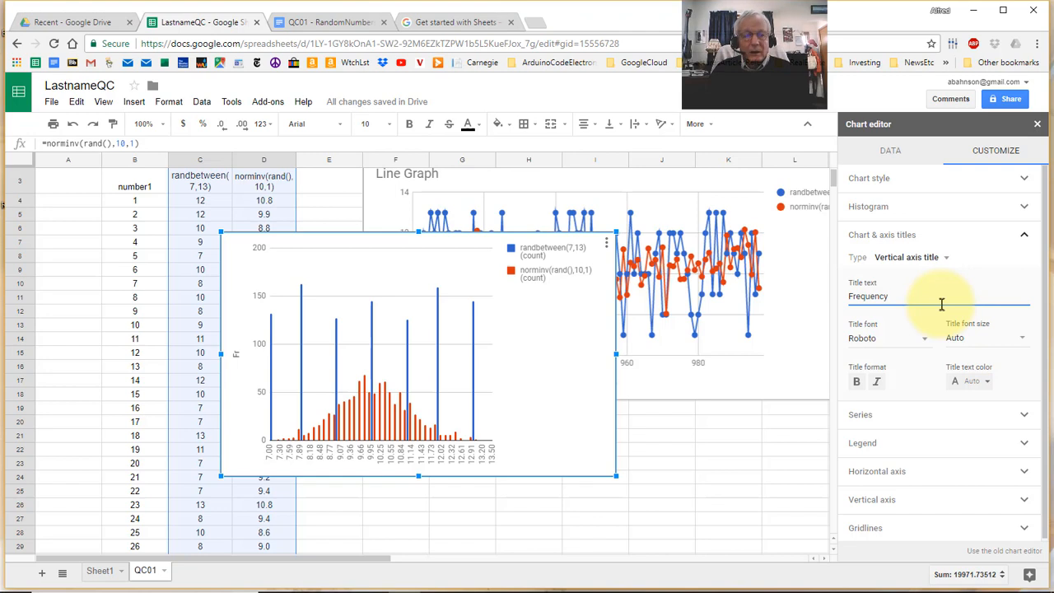
type(" (")
key("BackSpace")
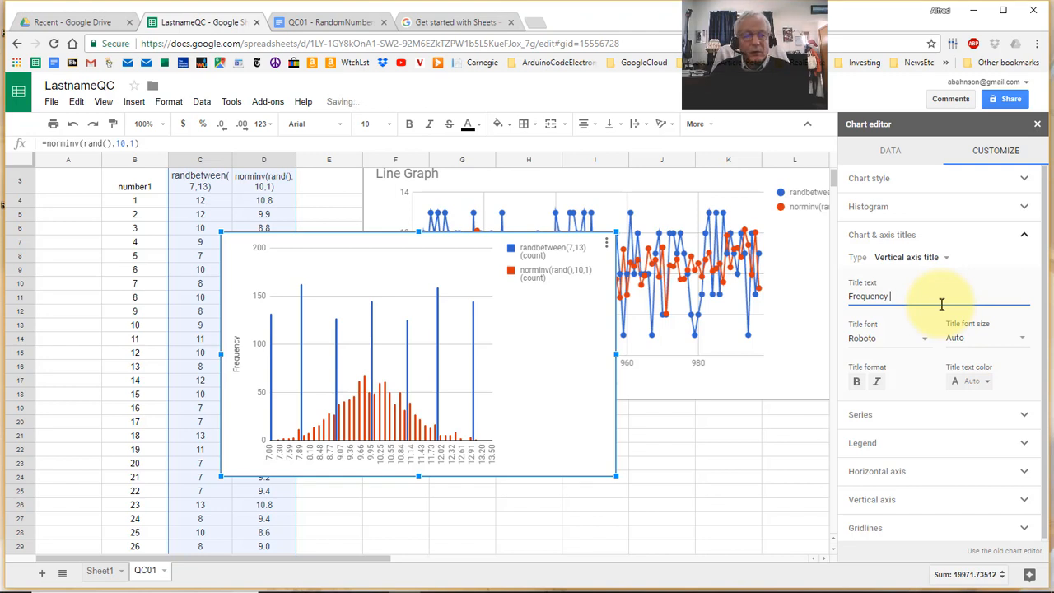
type("(ount")
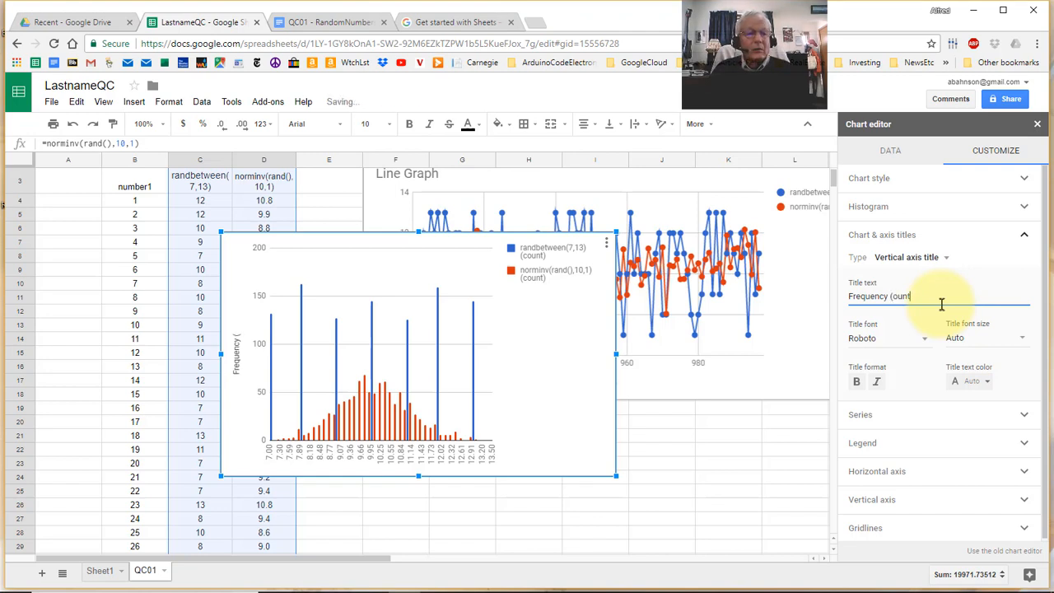
key("BackSpace")
key("BackSpace")
type("count")
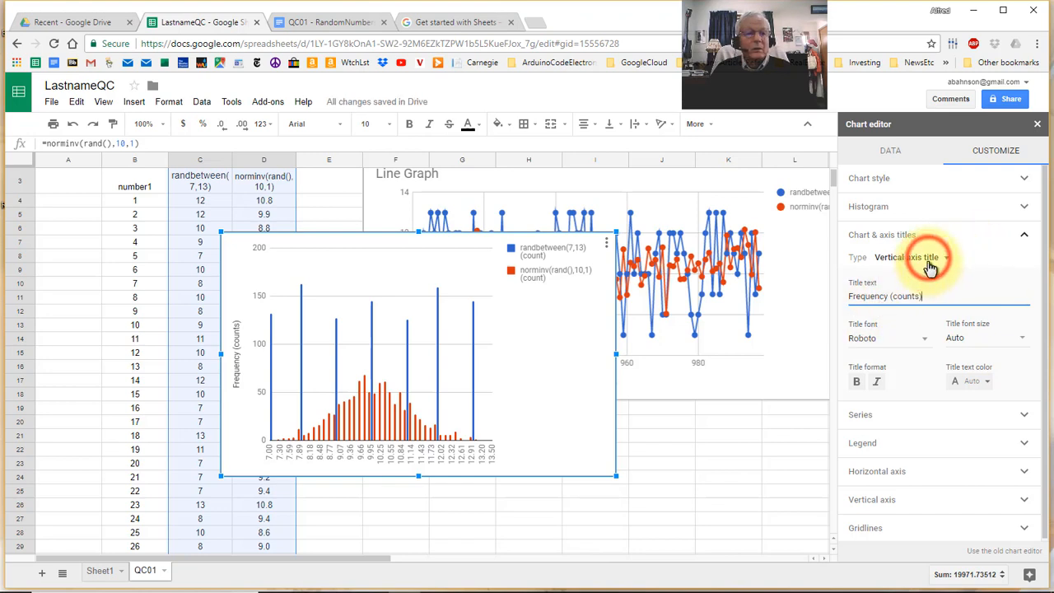
- Add the horizontal axis title "Bins (Random Number Values)" to the histogram
left_click(931, 258)
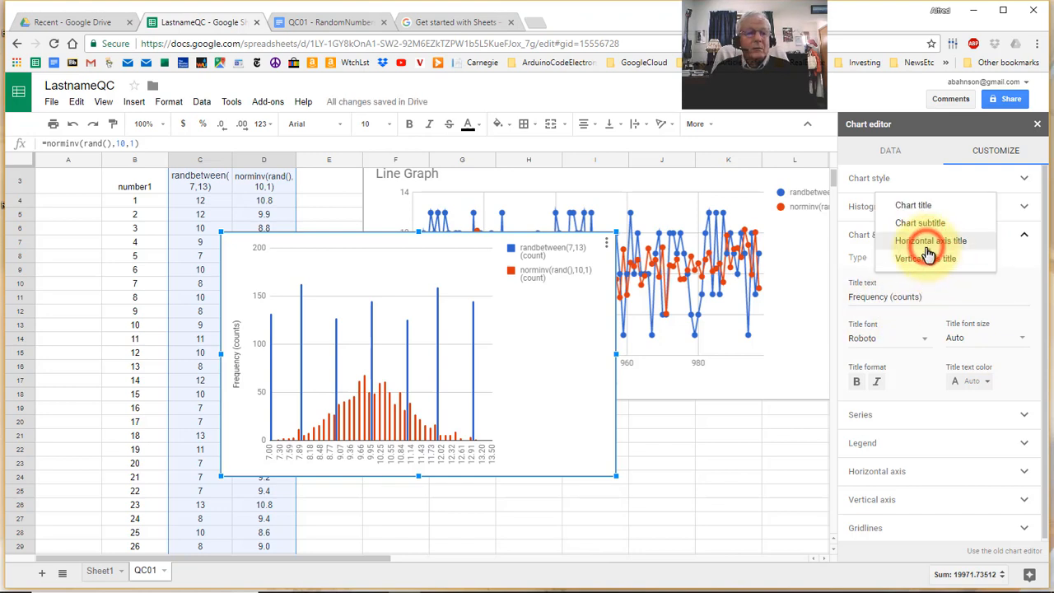
left_click(929, 243)
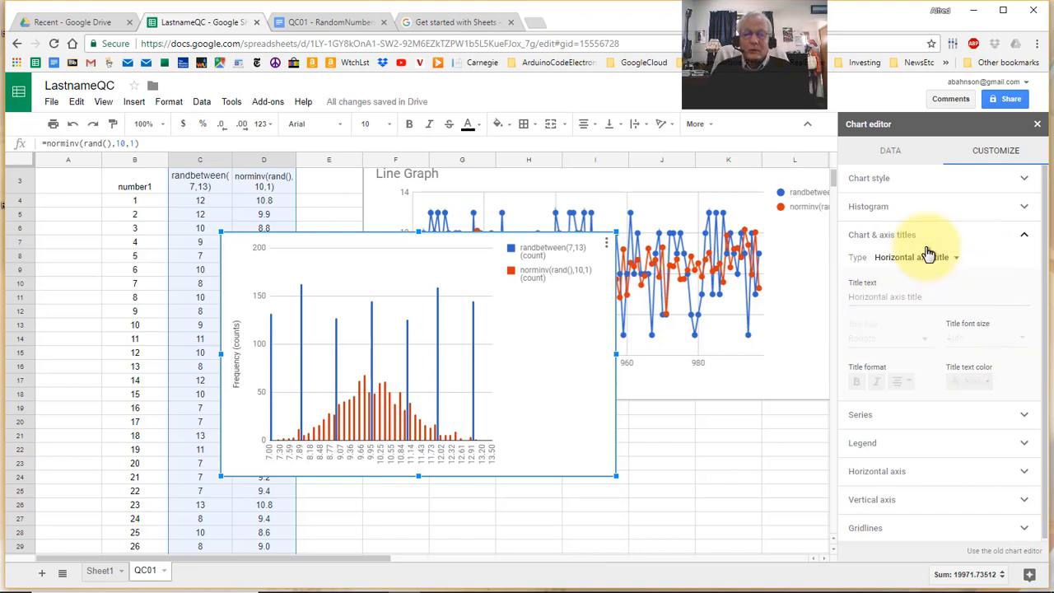
left_click(878, 298)
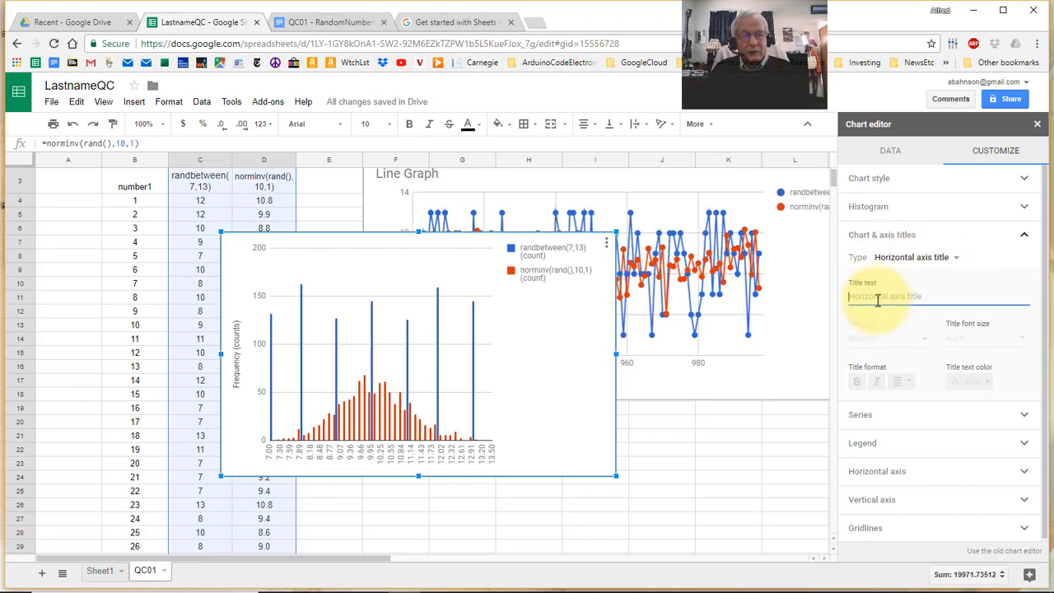
type("Bins")
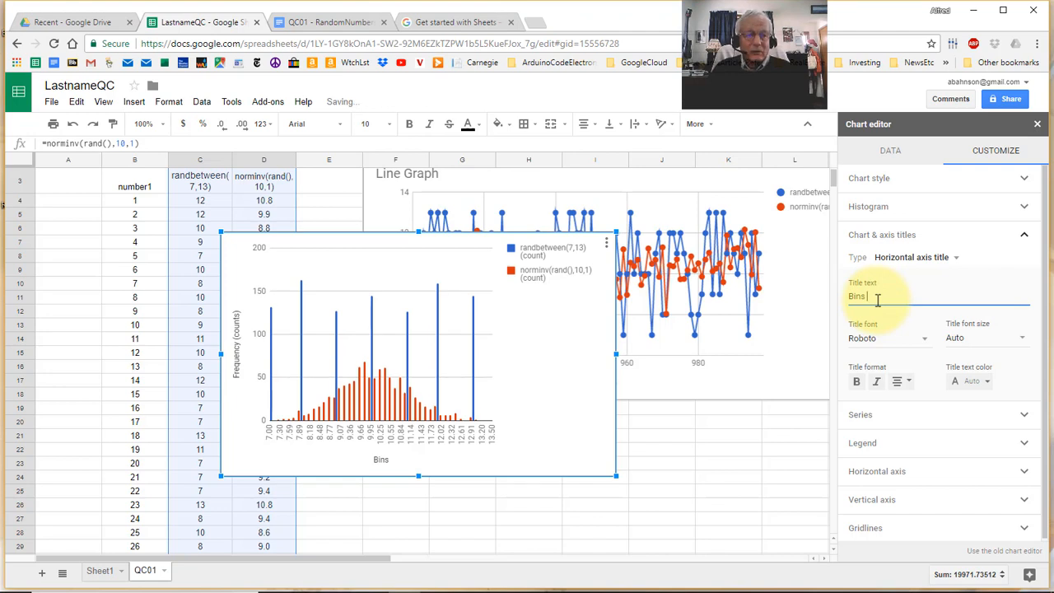
type(" (")
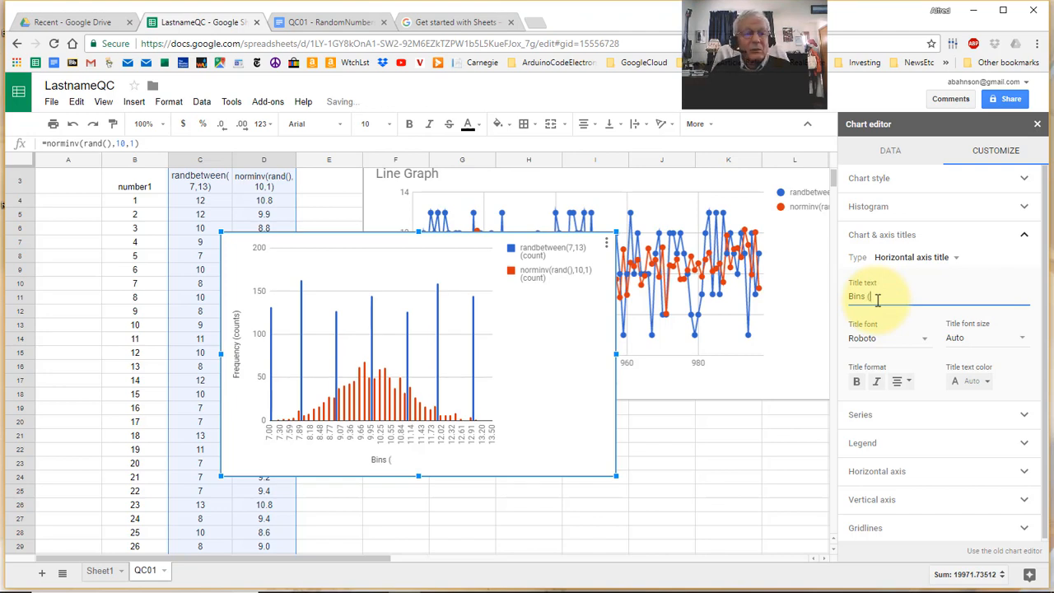
type("Rand")
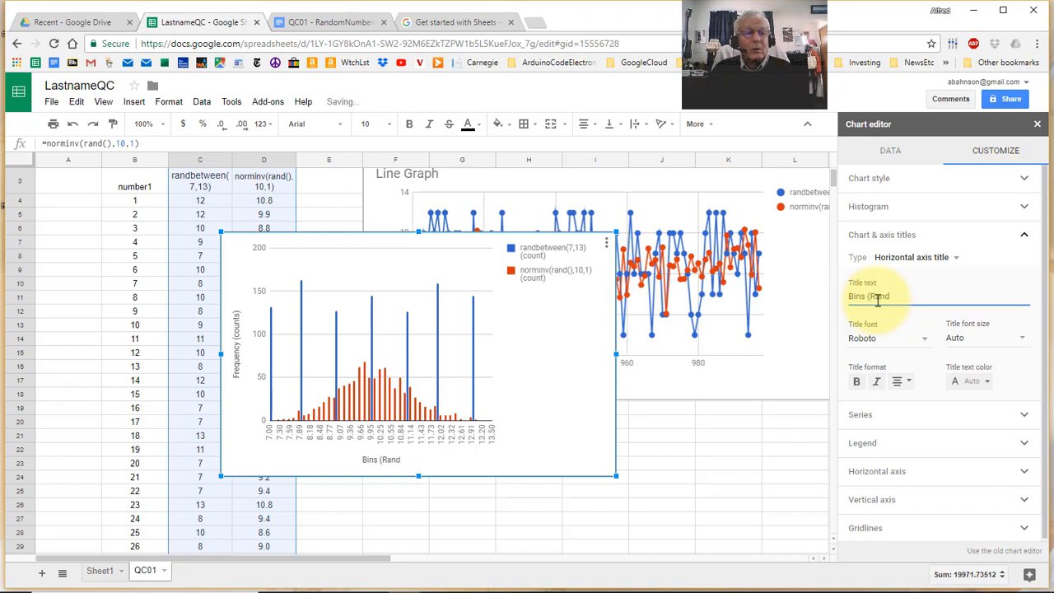
type("om Num")
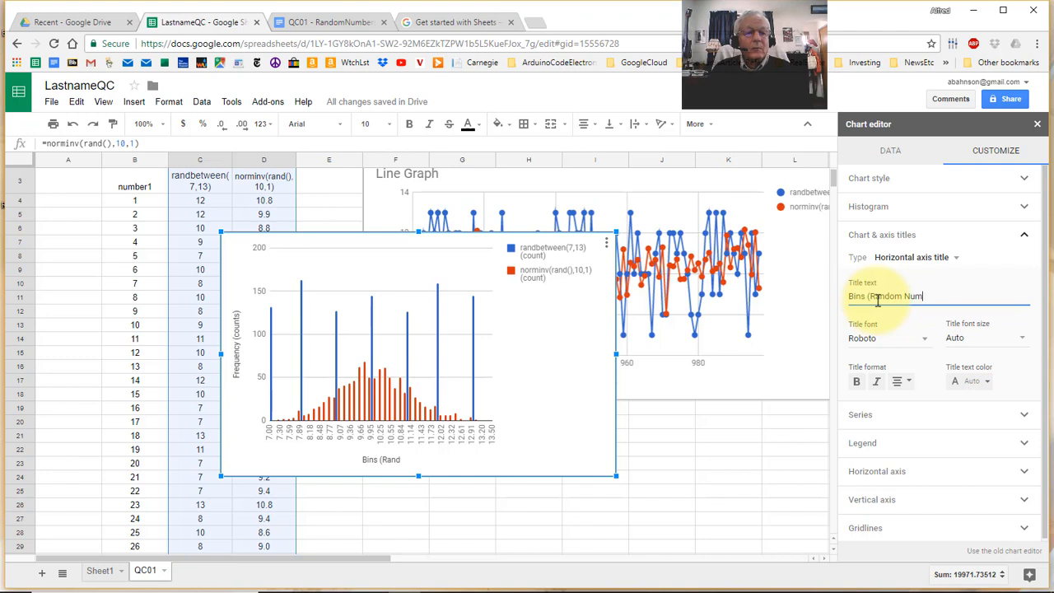
type("ber Val")
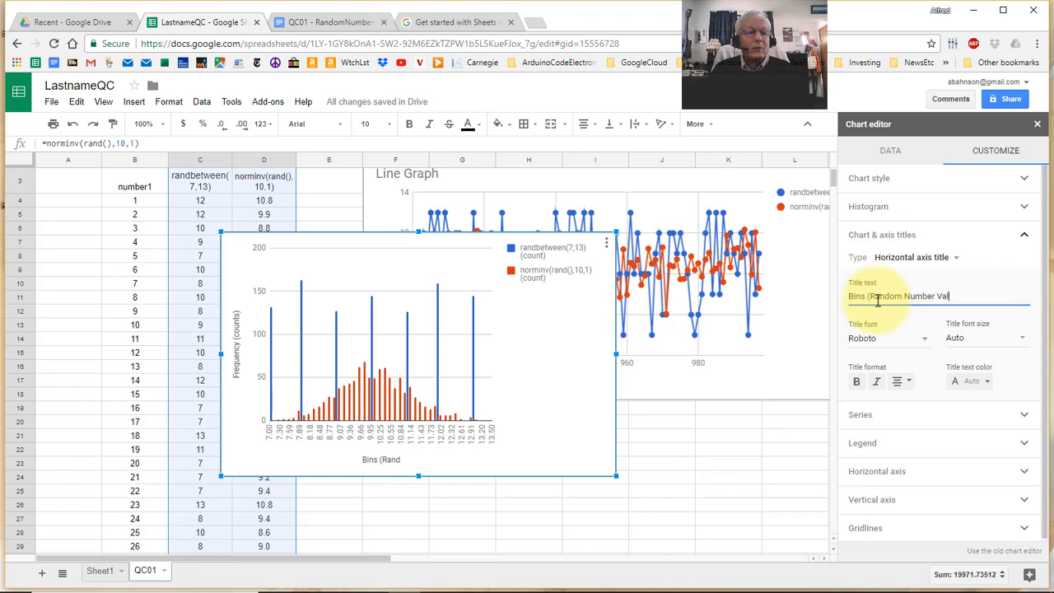
type("ues)(")
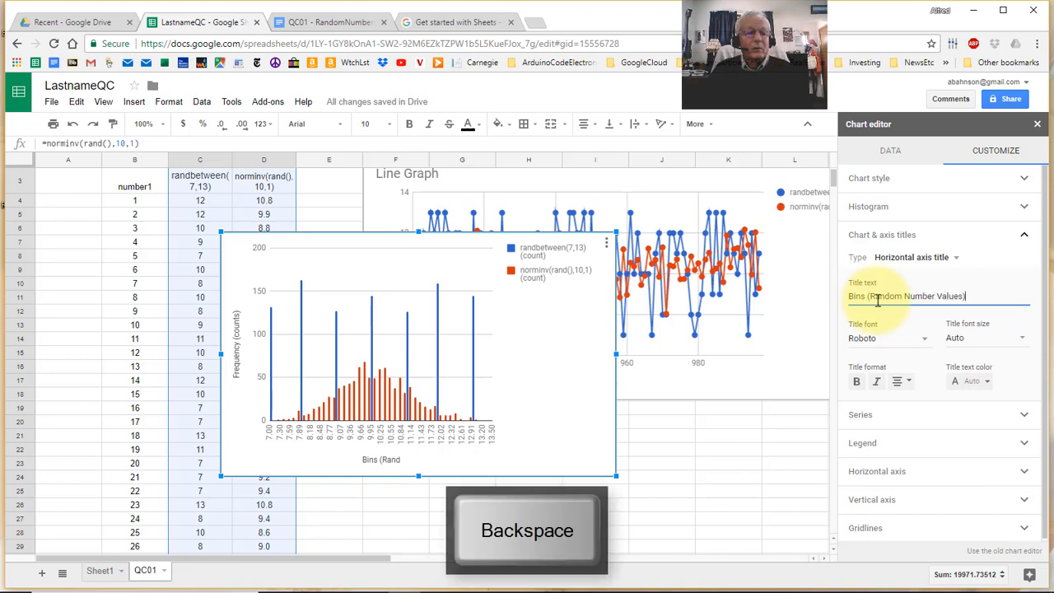
key("Return")
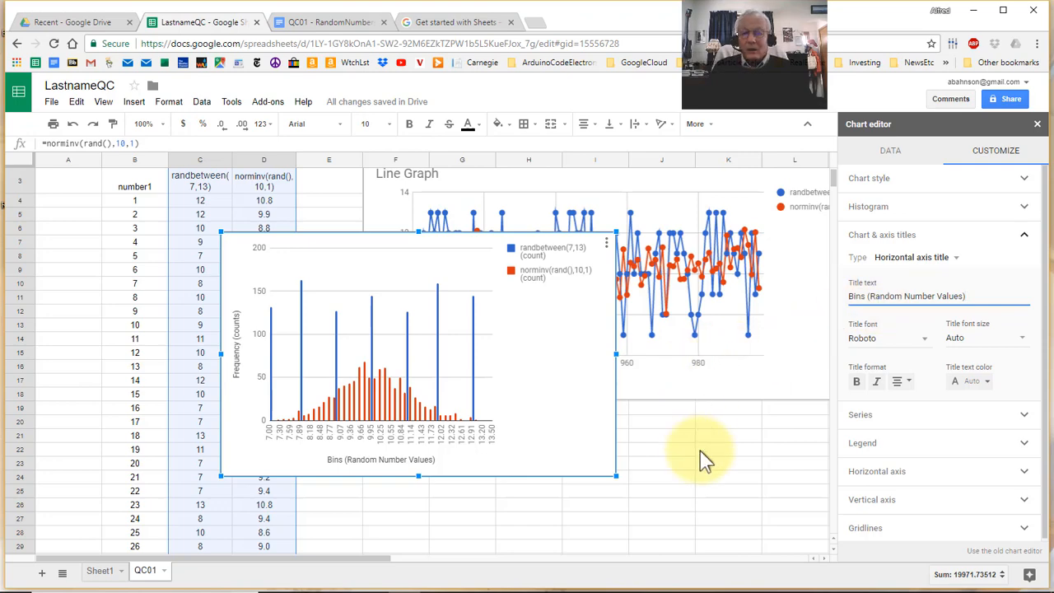
- Switch to the QC01 instructions document and review section 12.6 on the histogram's chart and axis titles with its example figure
left_click(359, 34)
key("Down")
key("Down")
key("Down")
key("Down")
key("Down")
key("Down")
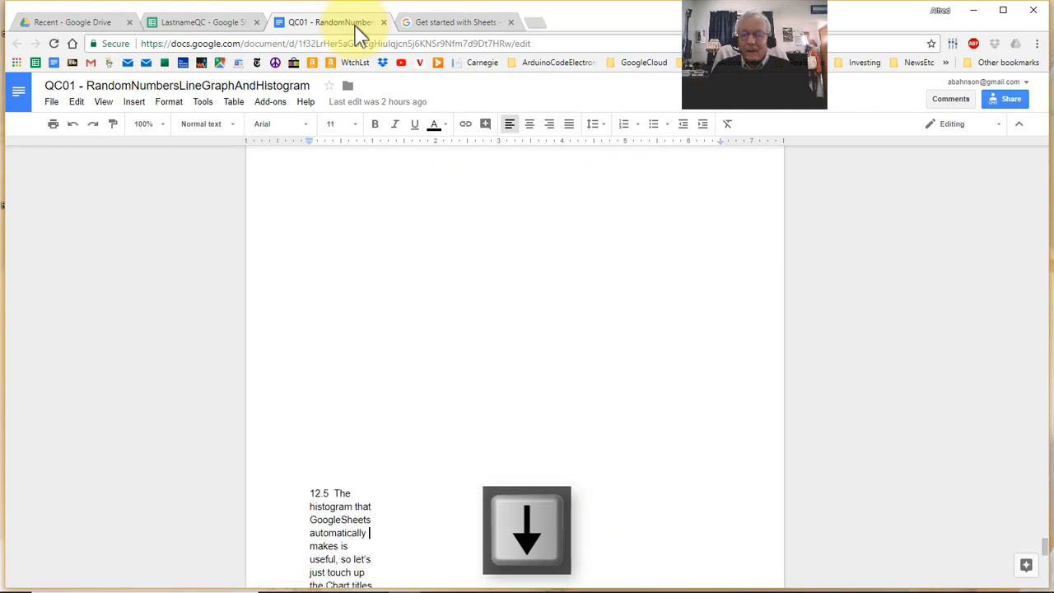
key("Down")
key("Down")
key("Down")
key("Down")
key("Down")
key("Down")
key("Down")
key("Down")
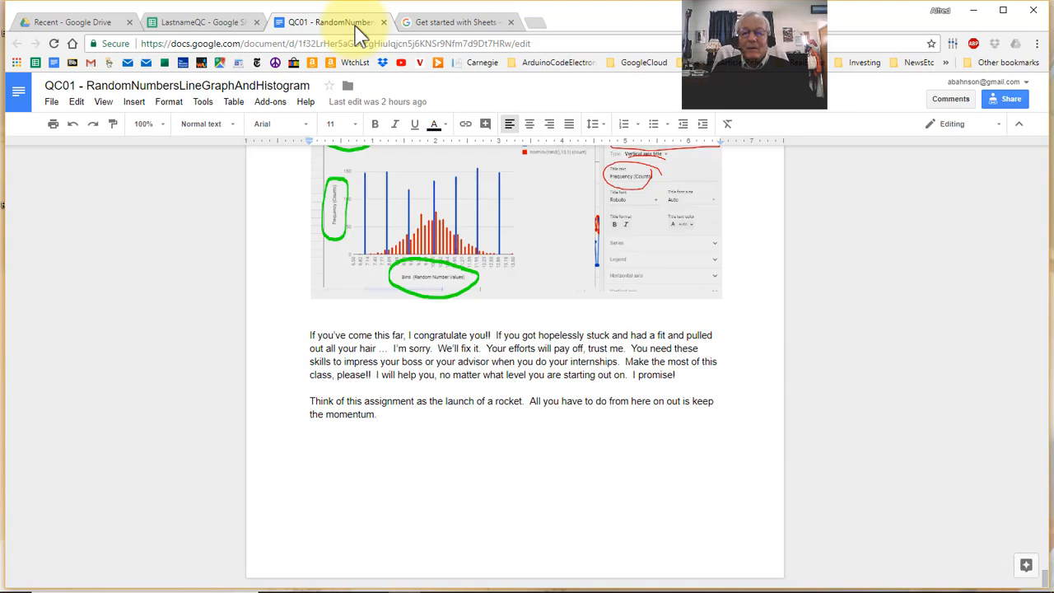
key("Up")
key("Up")
key("Up")
key("Up")
key("Up")
key("Up")
key("Up")
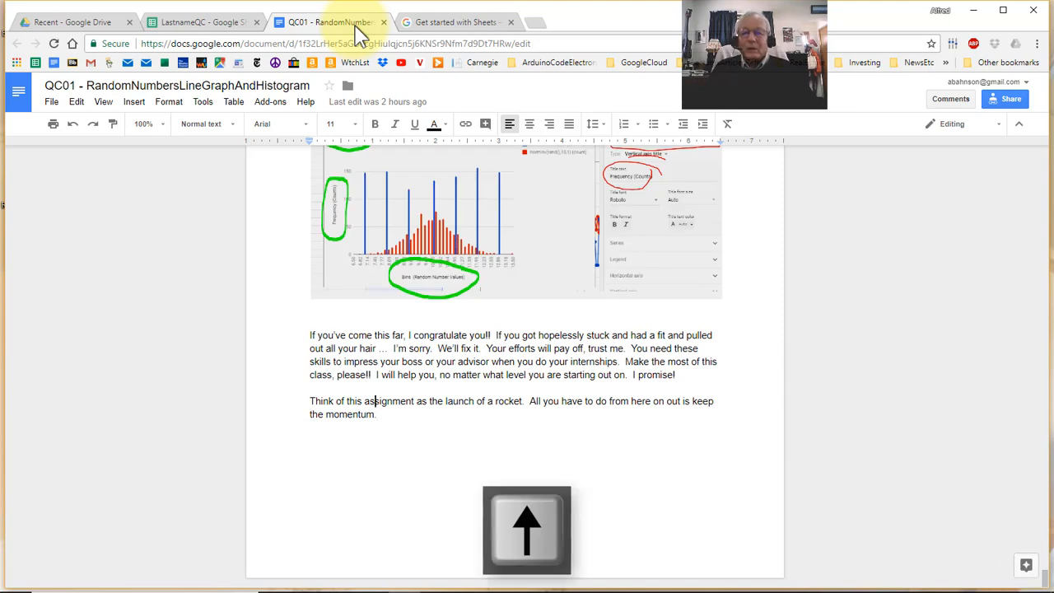
key("Up")
key("Up")
key("Up")
key("Up")
key("Up")
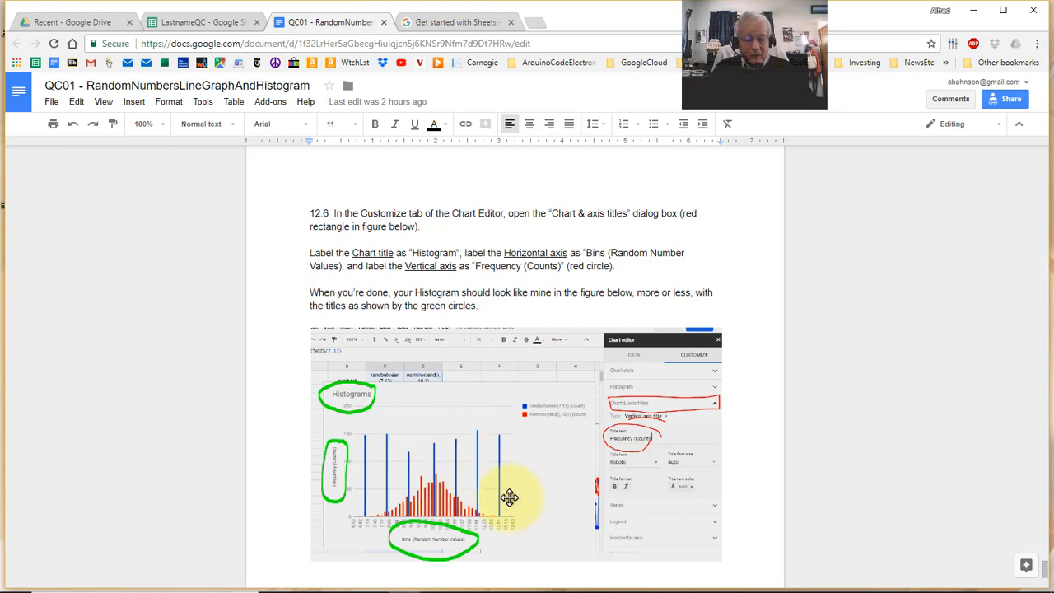
- Read on past the example histogram to the closing remarks at the end of the instructions document
key("Down")
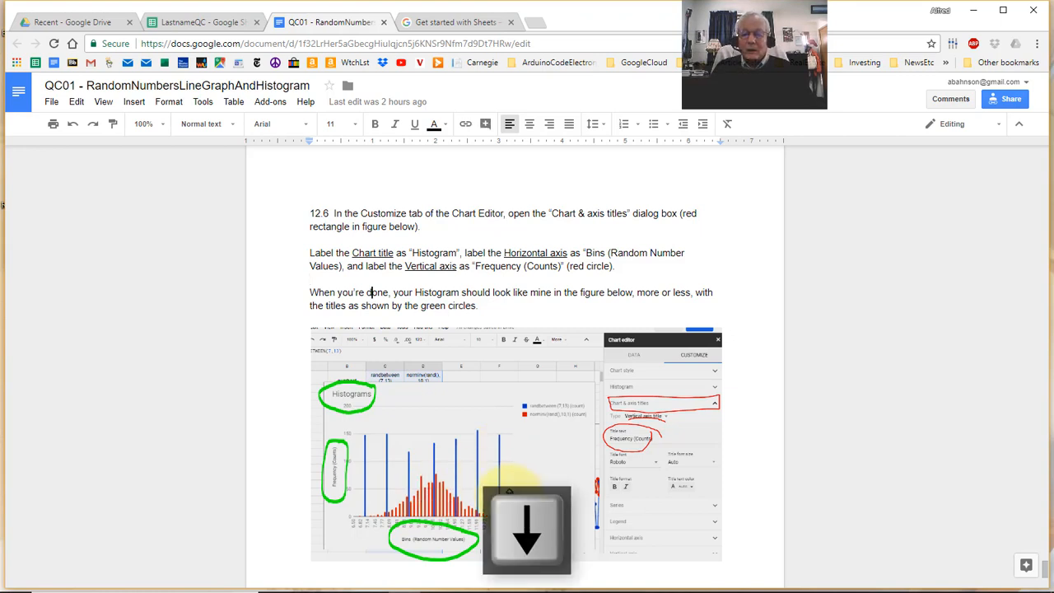
key("Down")
key("Down")
key("Down")
key("Down")
key("Down")
key("Down")
key("Down")
key("Down")
key("Down")
key("Down")
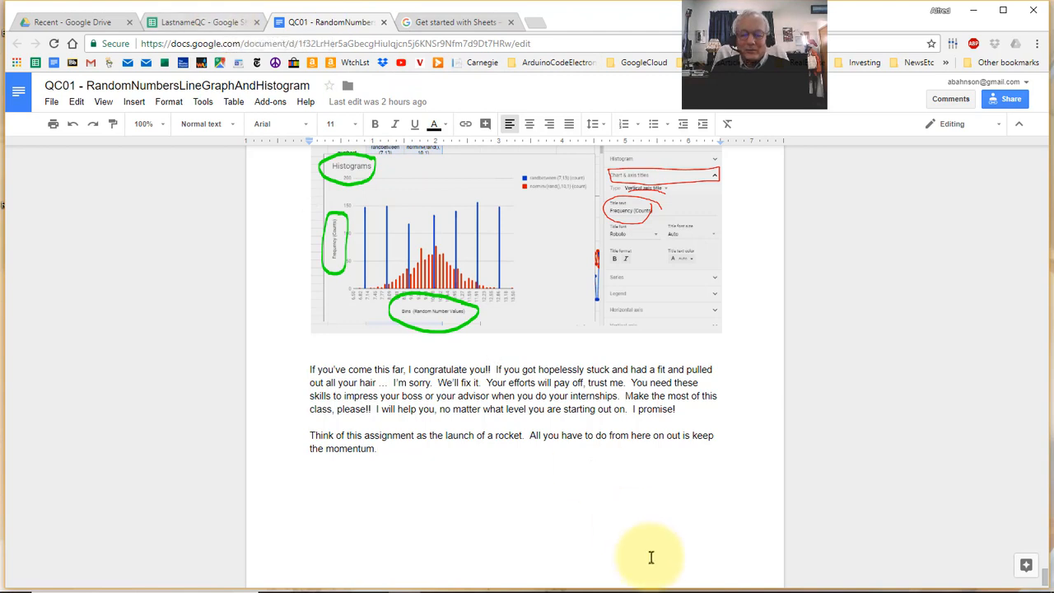
left_click(569, 581)
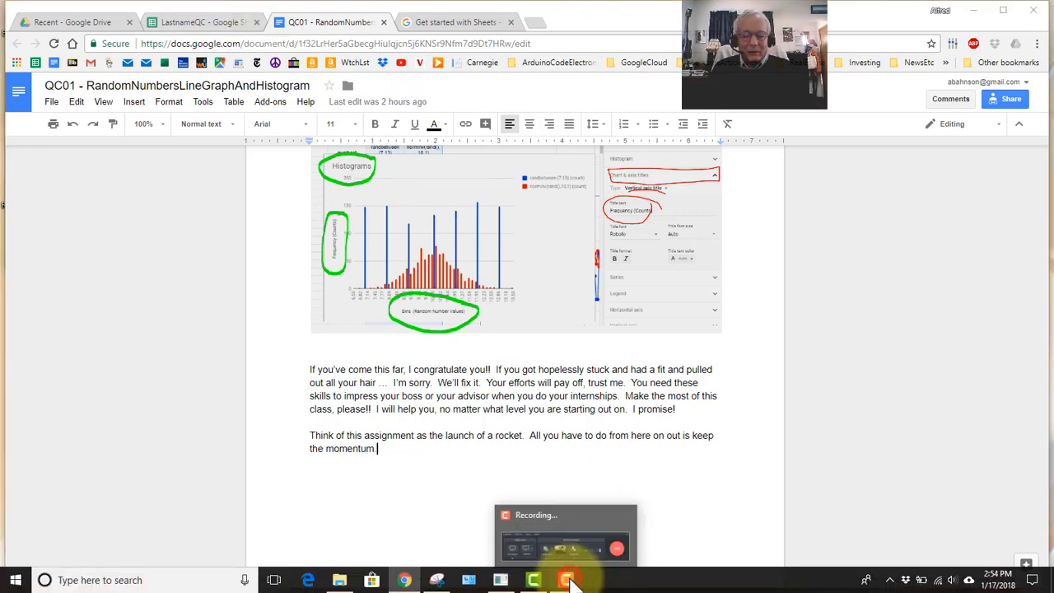